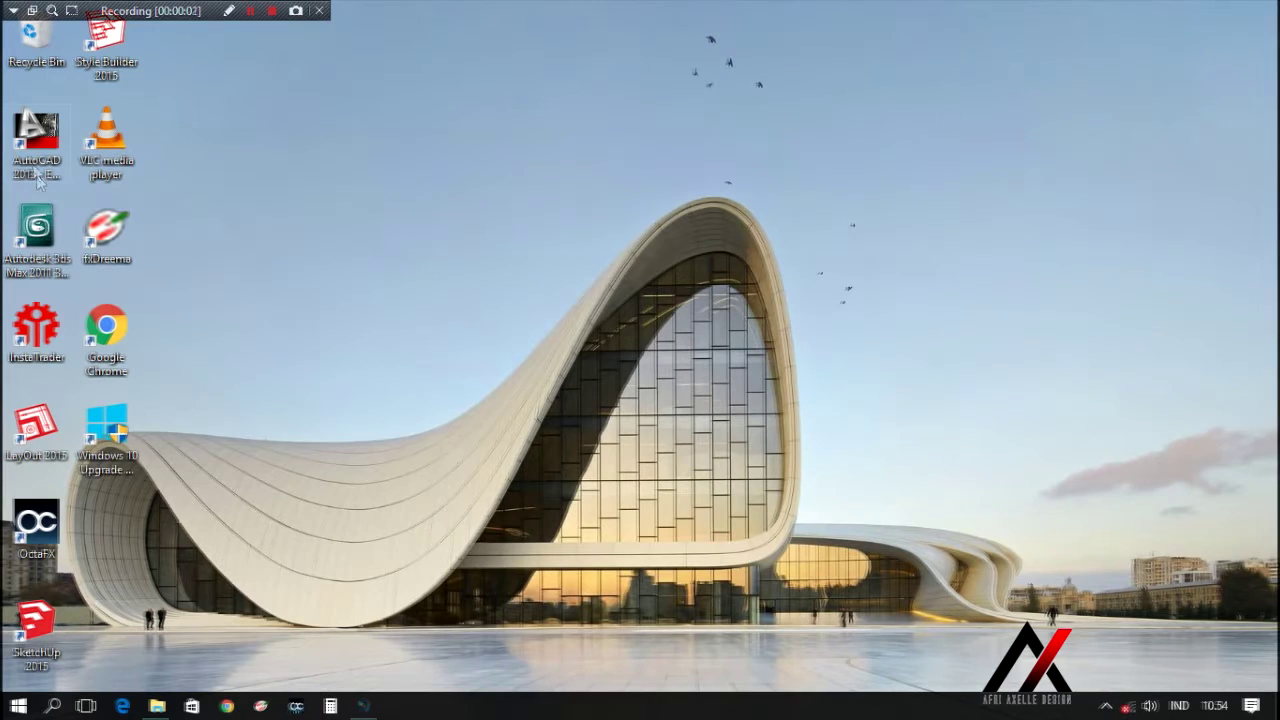
Start AutoCAD 2013 and open the recent drawing Latihan 3d pintu
double_click(36, 155)
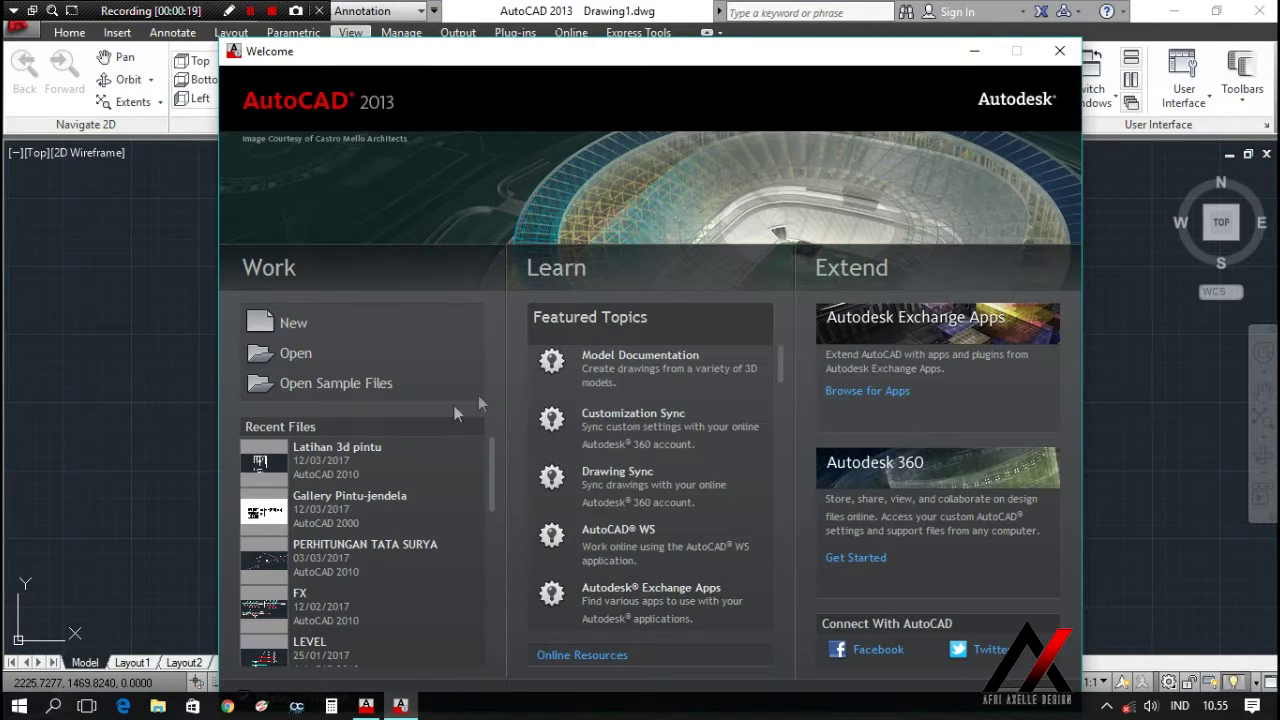
left_click(350, 458)
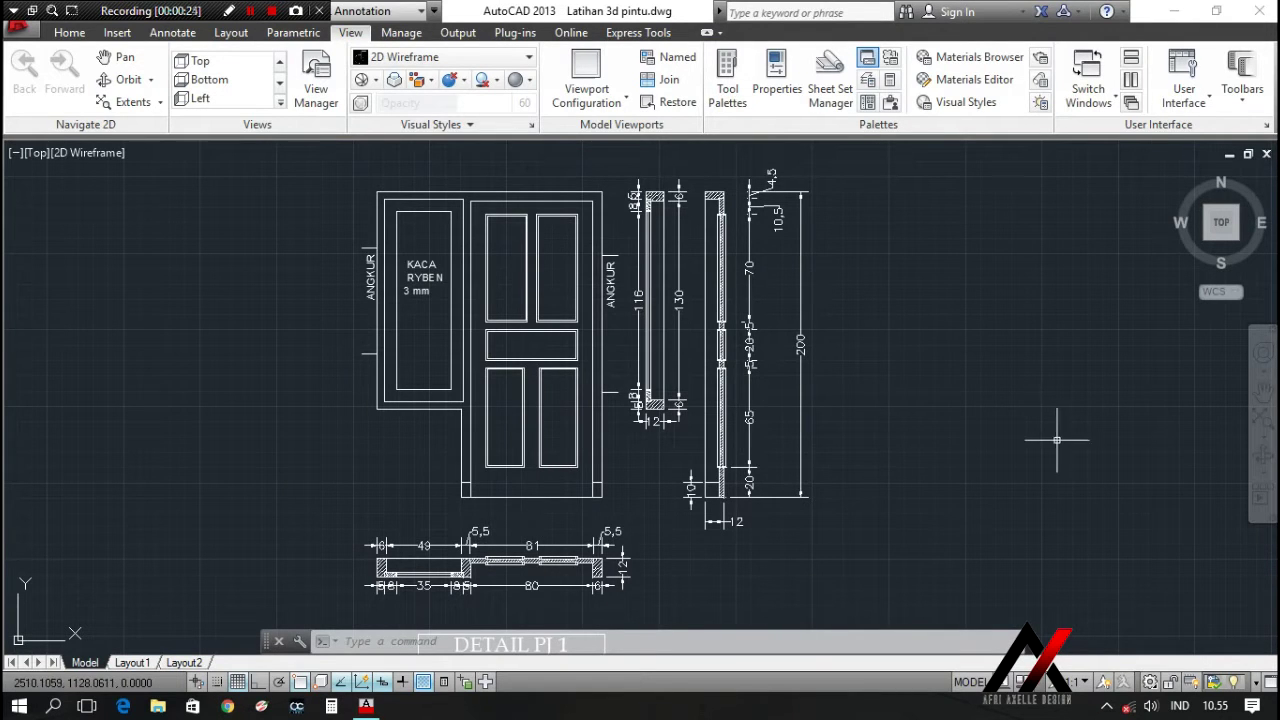
Split the model space into two vertical viewports
middle_click_drag(916, 421, 908, 410)
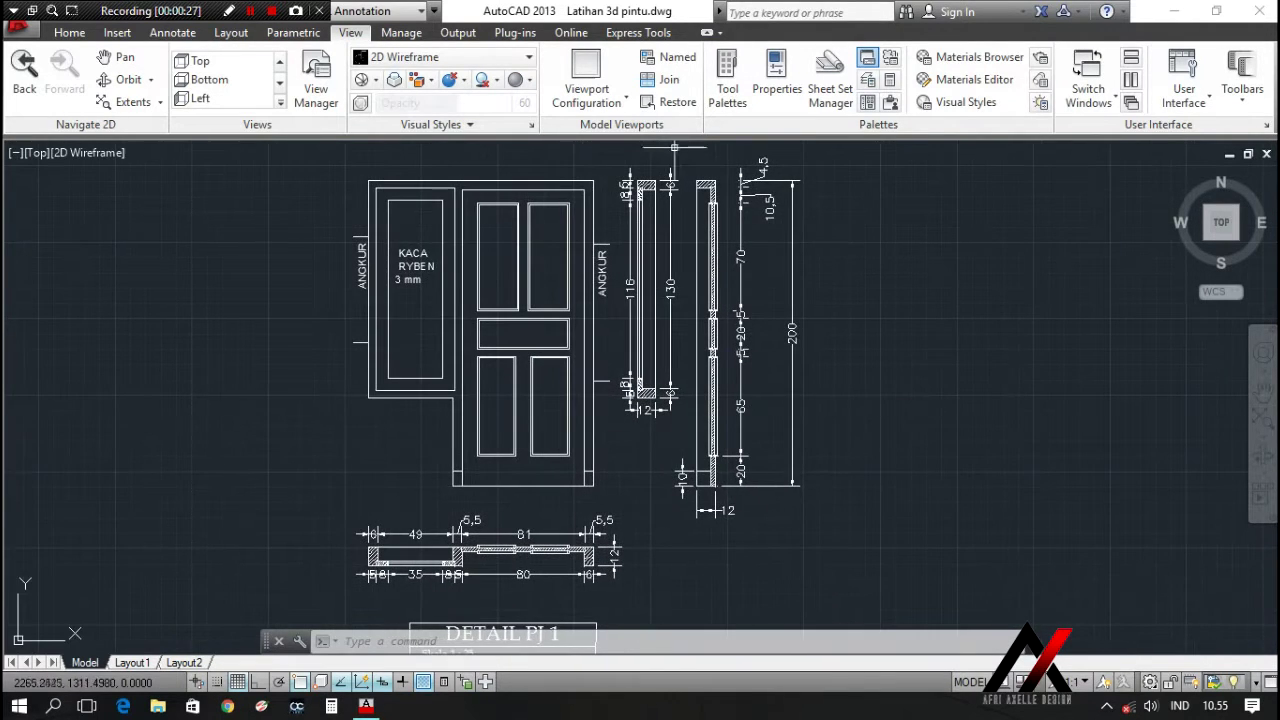
left_click(621, 103)
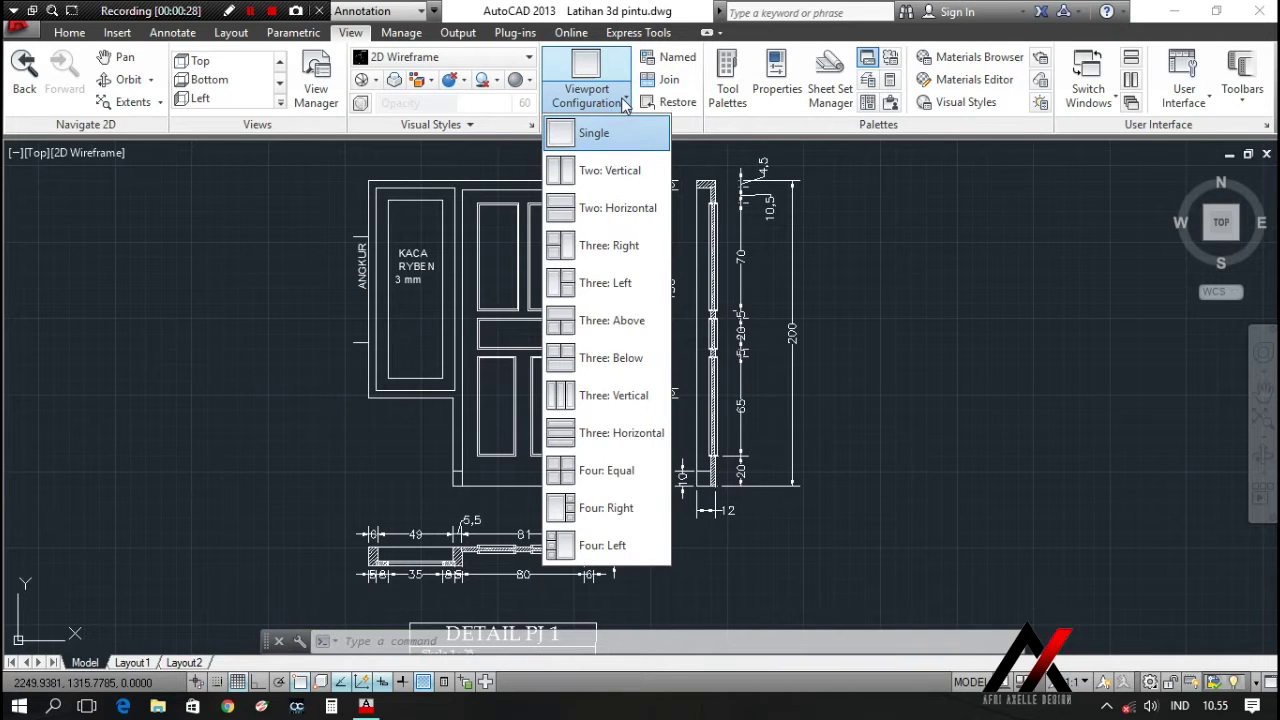
left_click(609, 172)
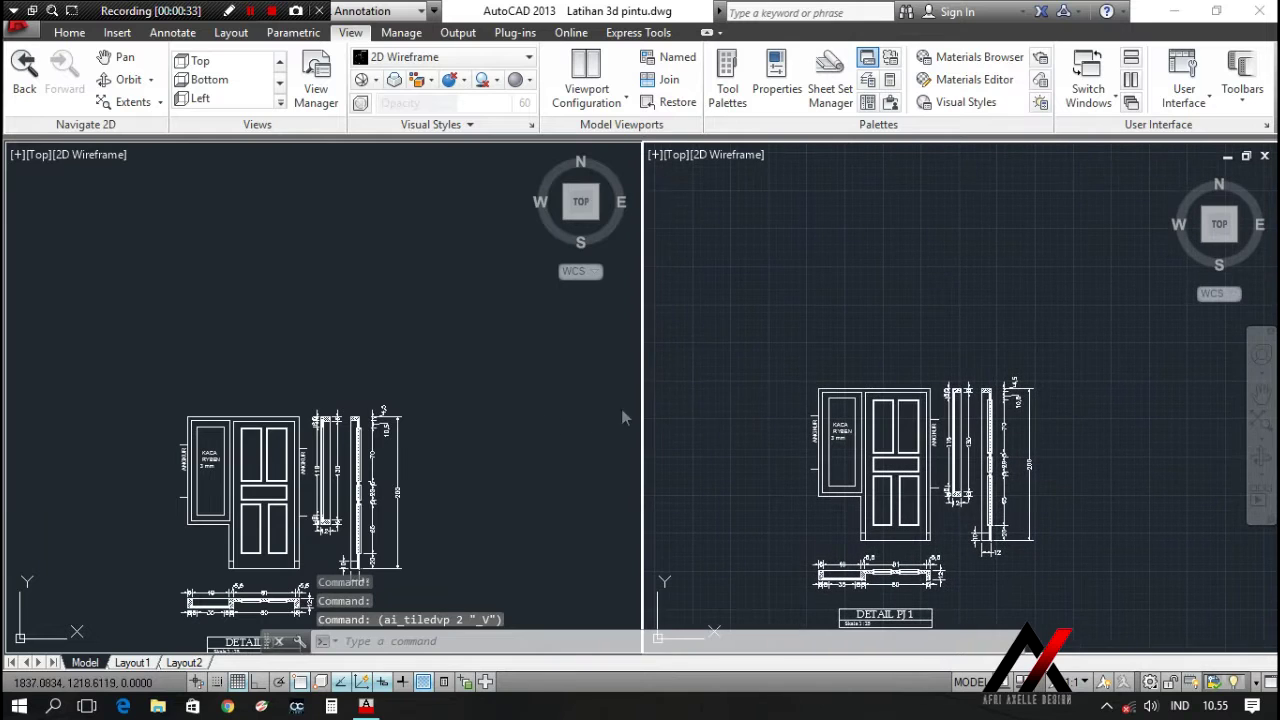
left_click(708, 378)
left_click(742, 320)
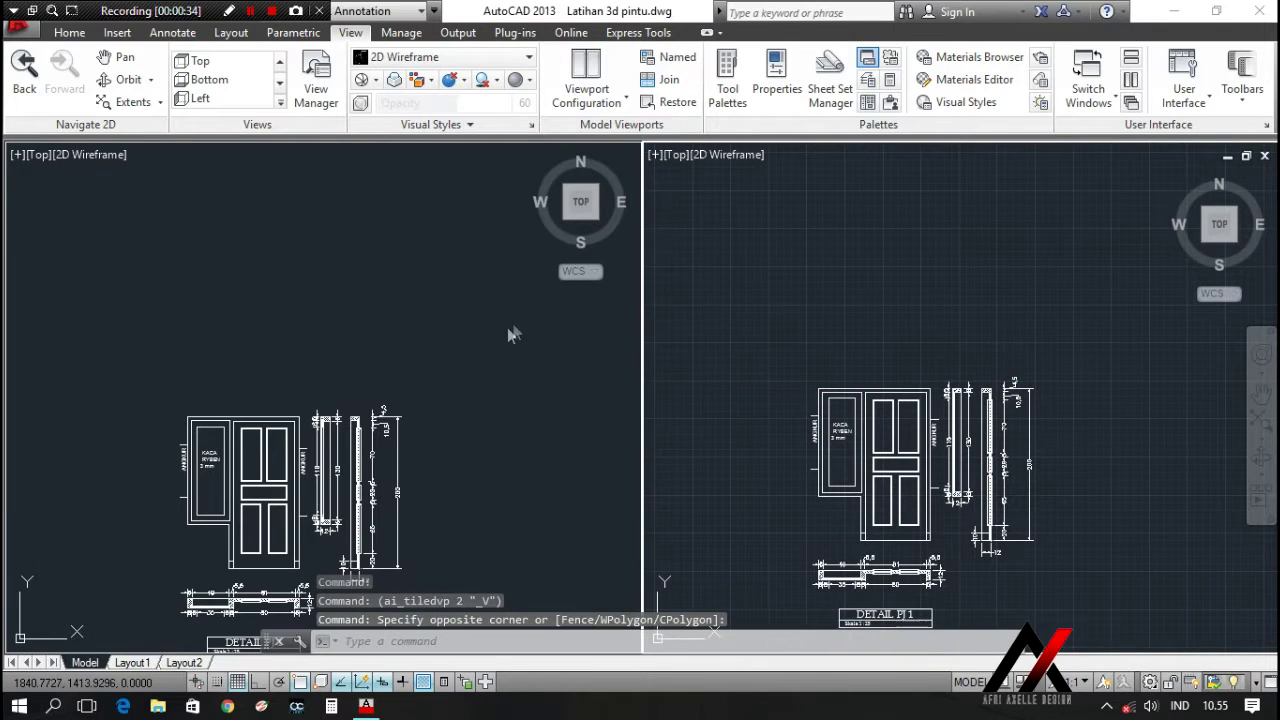
left_click(688, 400)
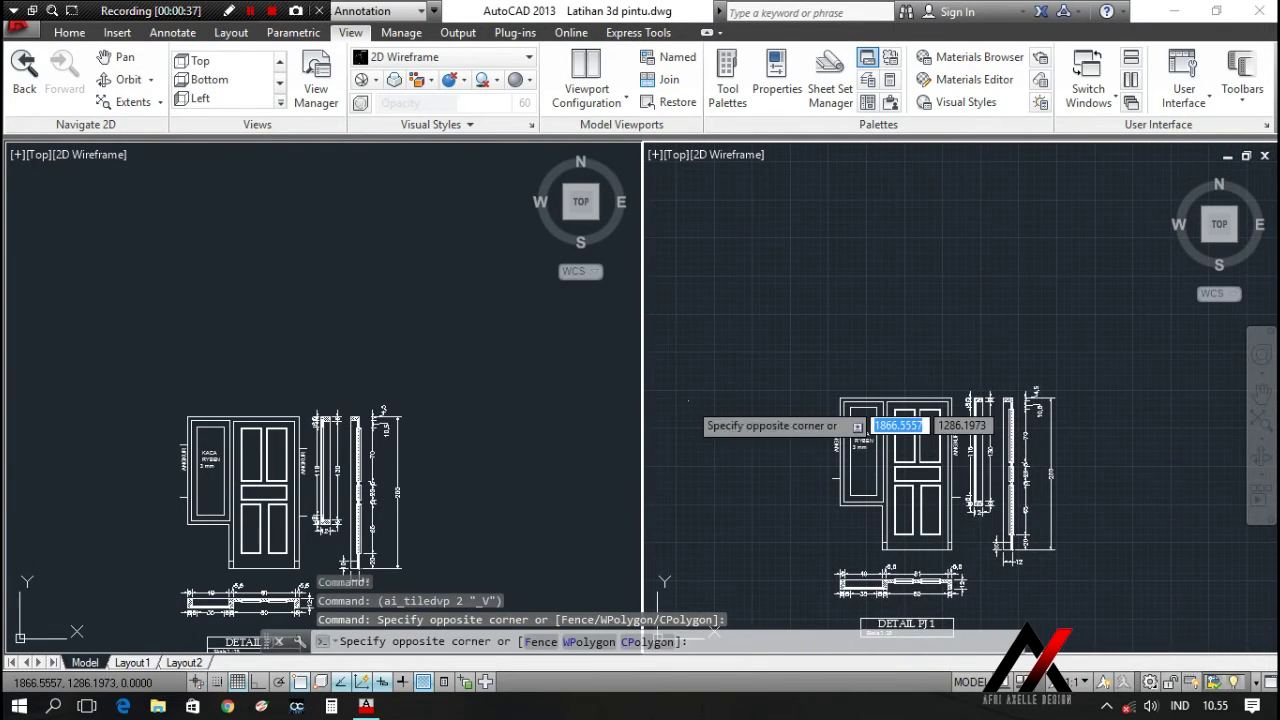
left_click(680, 343)
Activate the left viewport and set its view to SE Isometric
left_click(540, 360)
scroll(268, 605, "up", 4)
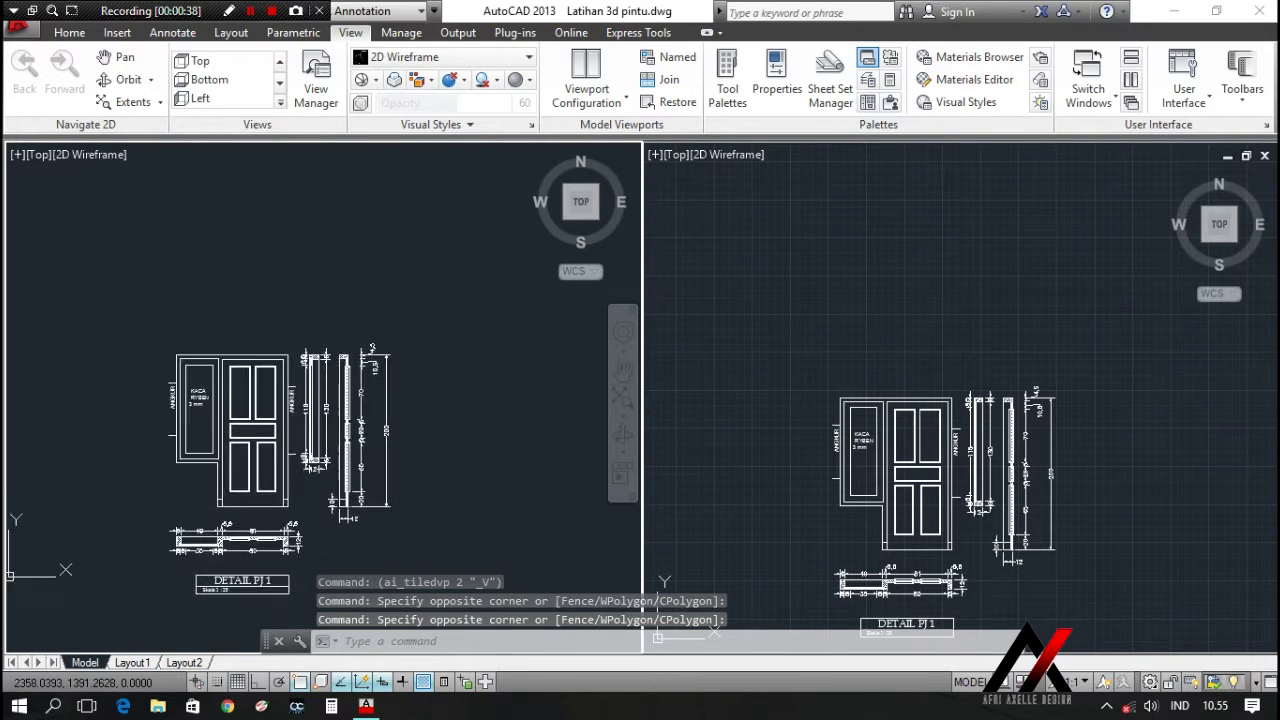
left_click(646, 388)
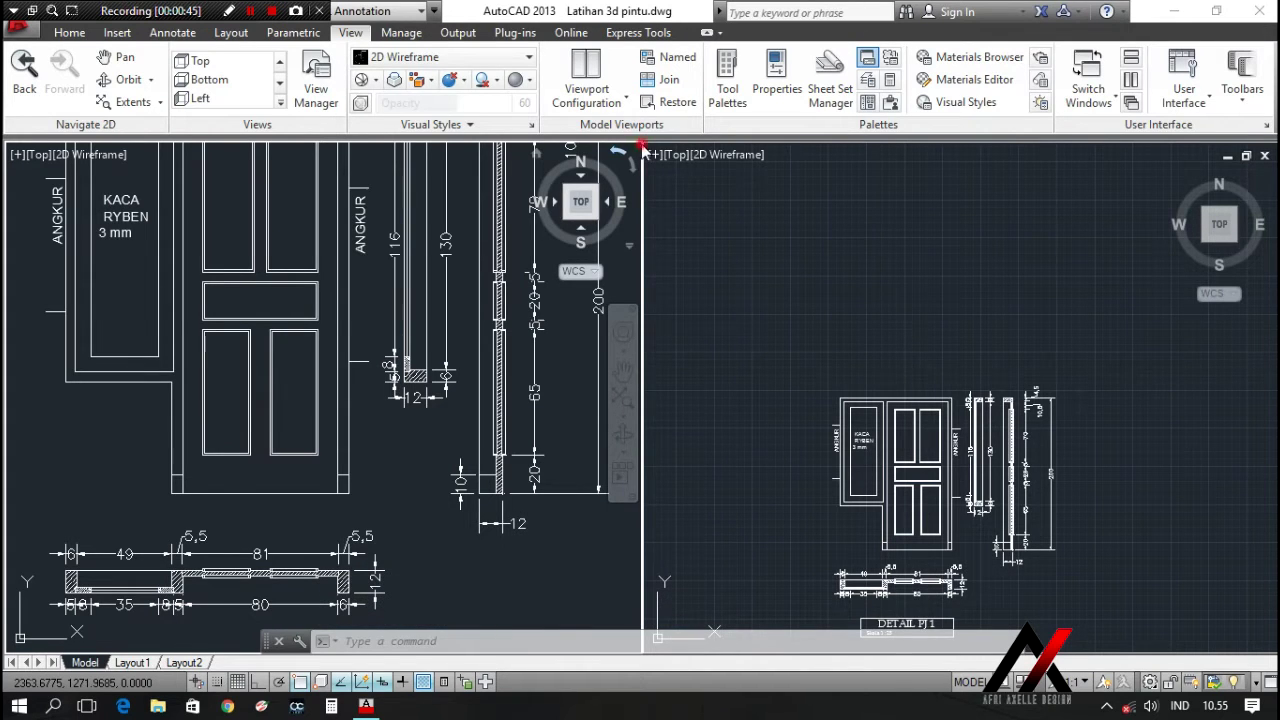
middle_click_drag(526, 356, 521, 434)
scroll(395, 425, "down", 5)
scroll(411, 430, "up", 2)
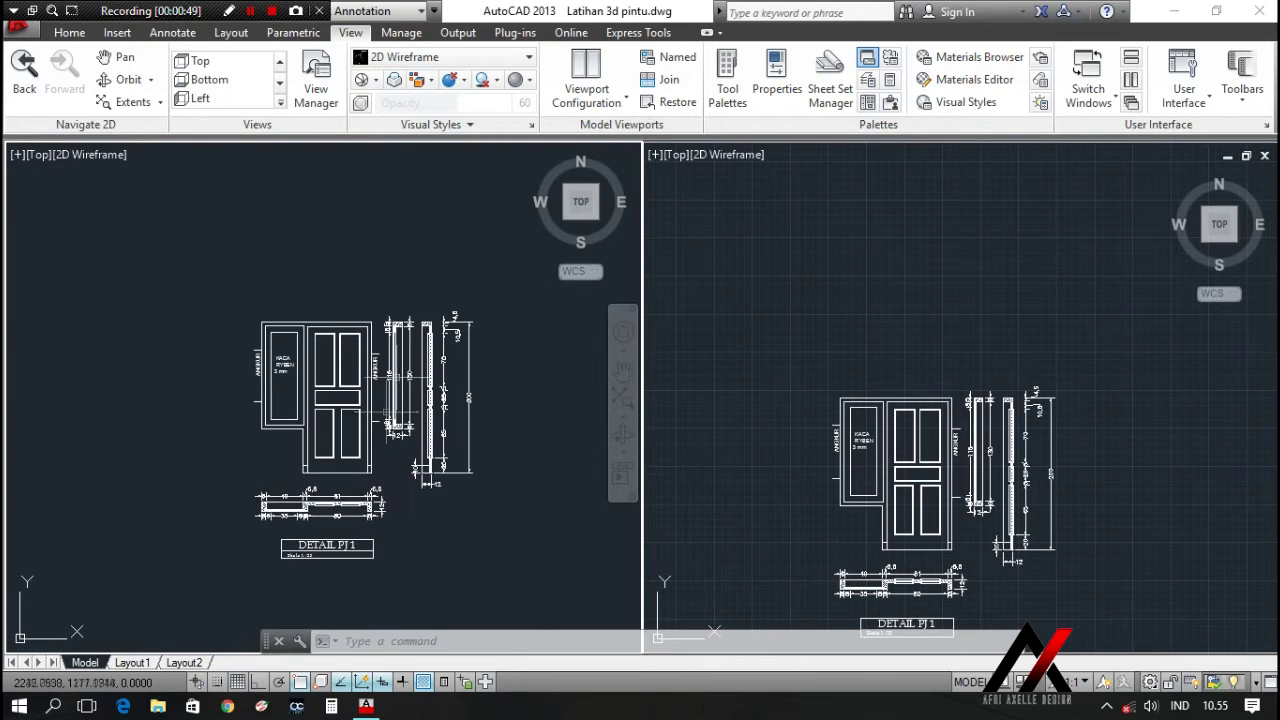
left_click(525, 59)
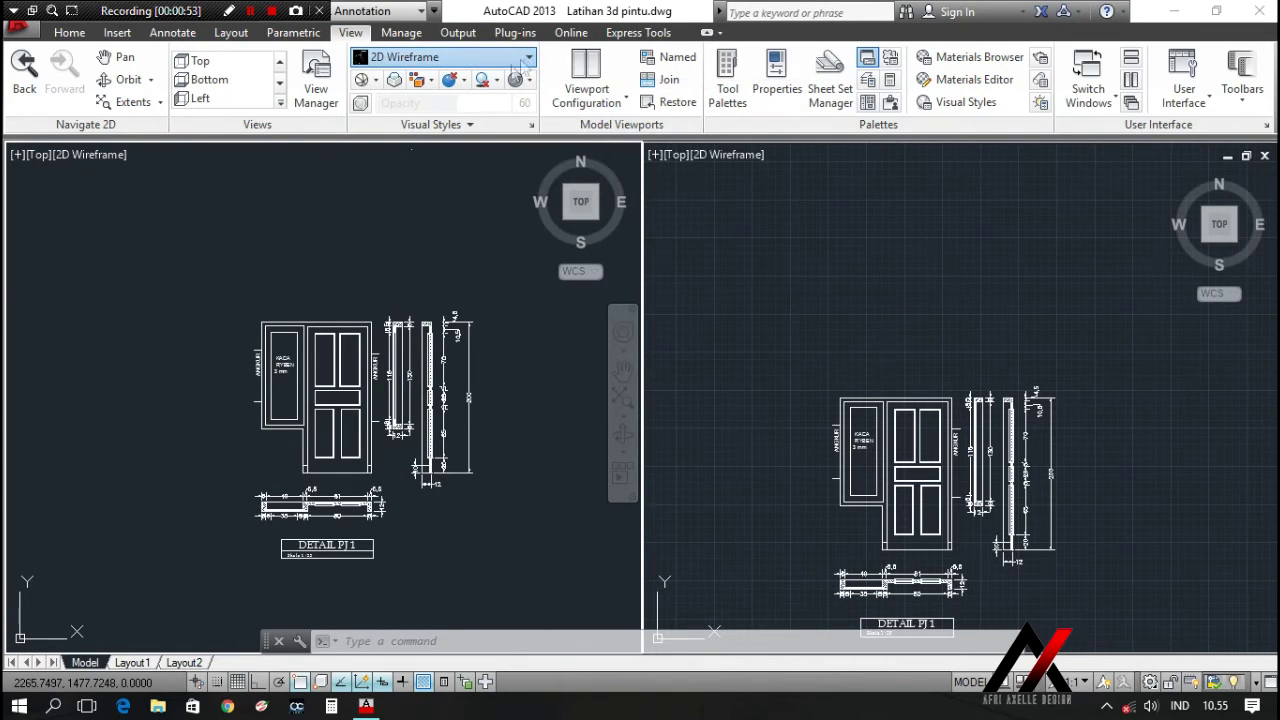
left_click(376, 256)
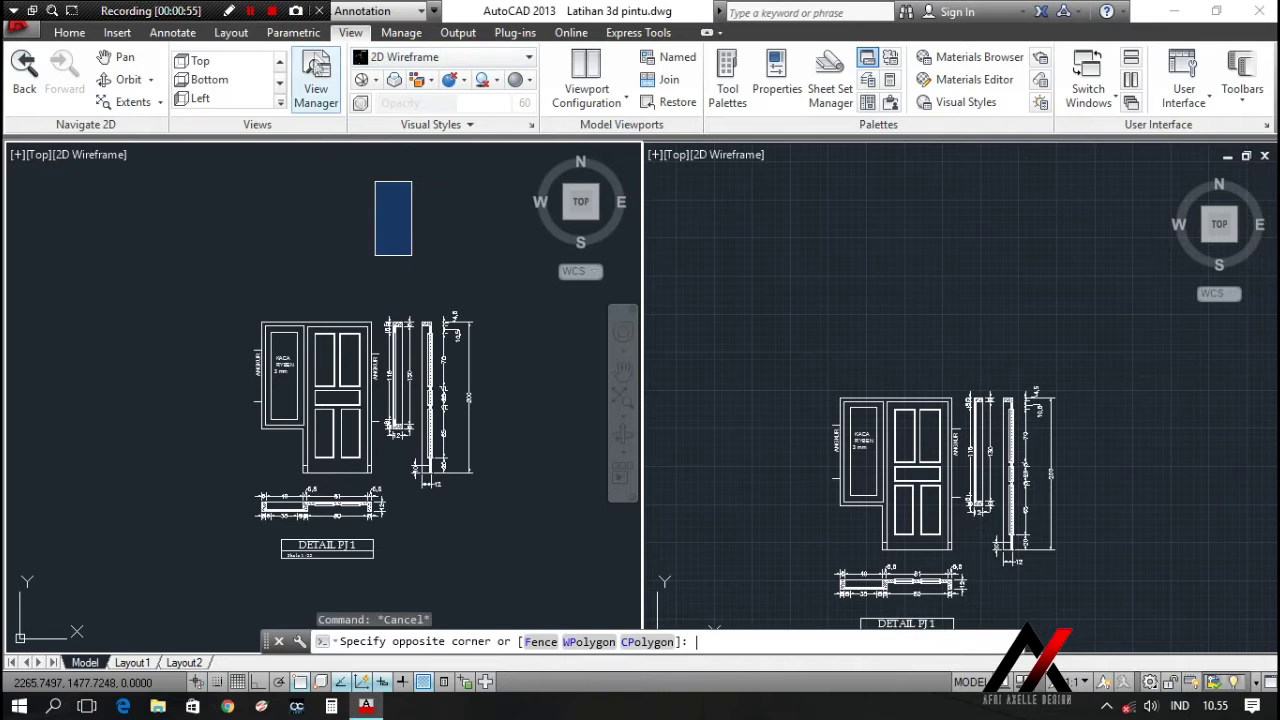
left_click(281, 102)
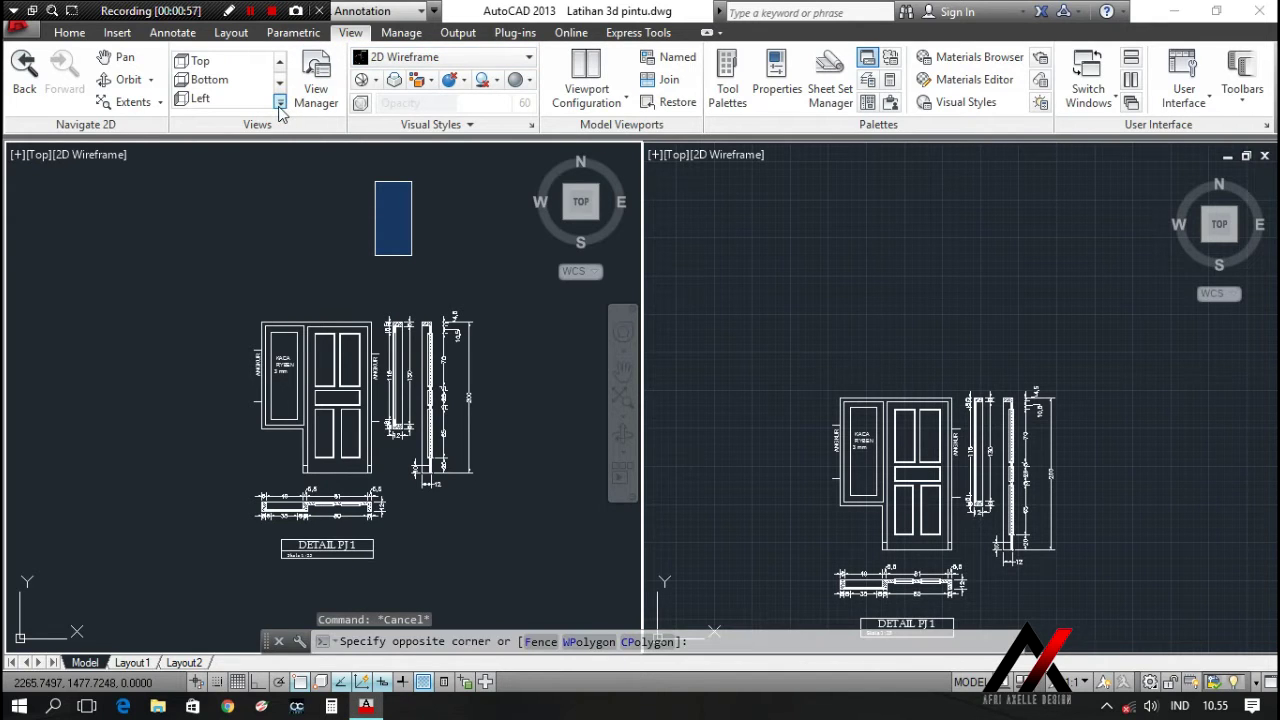
left_click(281, 102)
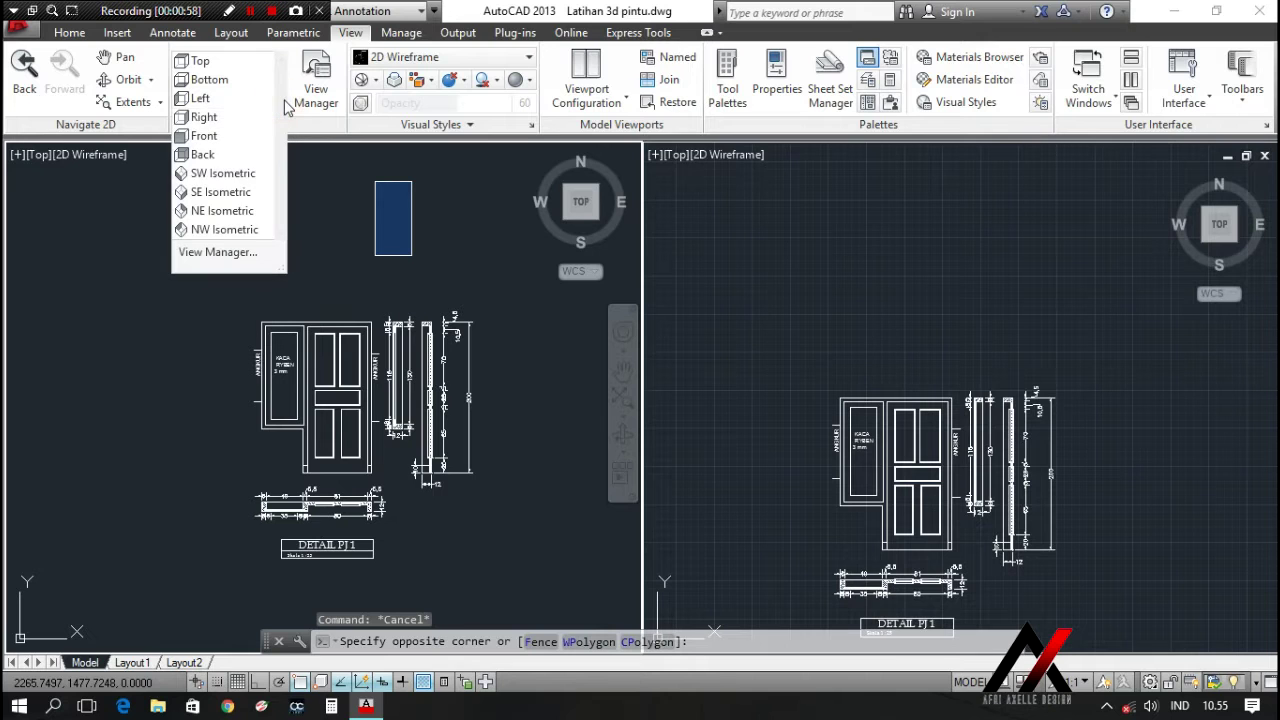
left_click(212, 192)
middle_click_drag(460, 355, 400, 293)
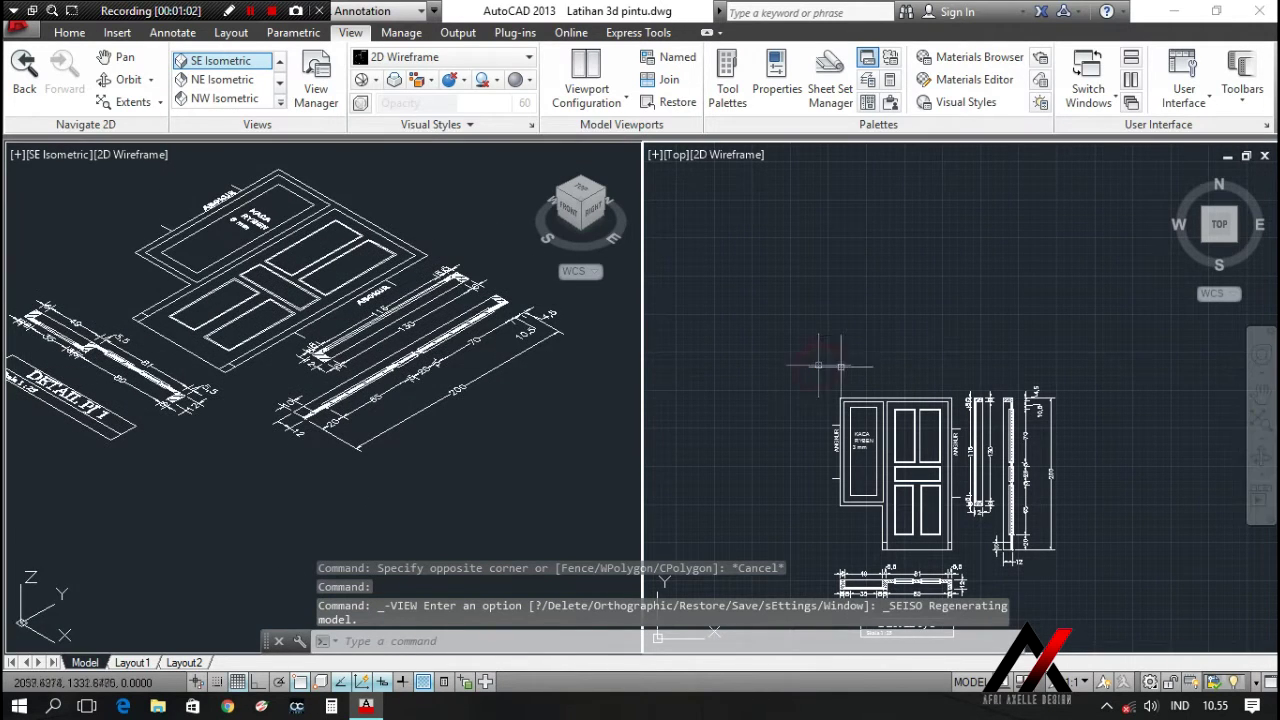
Create a new layer named 3D PINTU in the layer manager
scroll(818, 366, "up", 5)
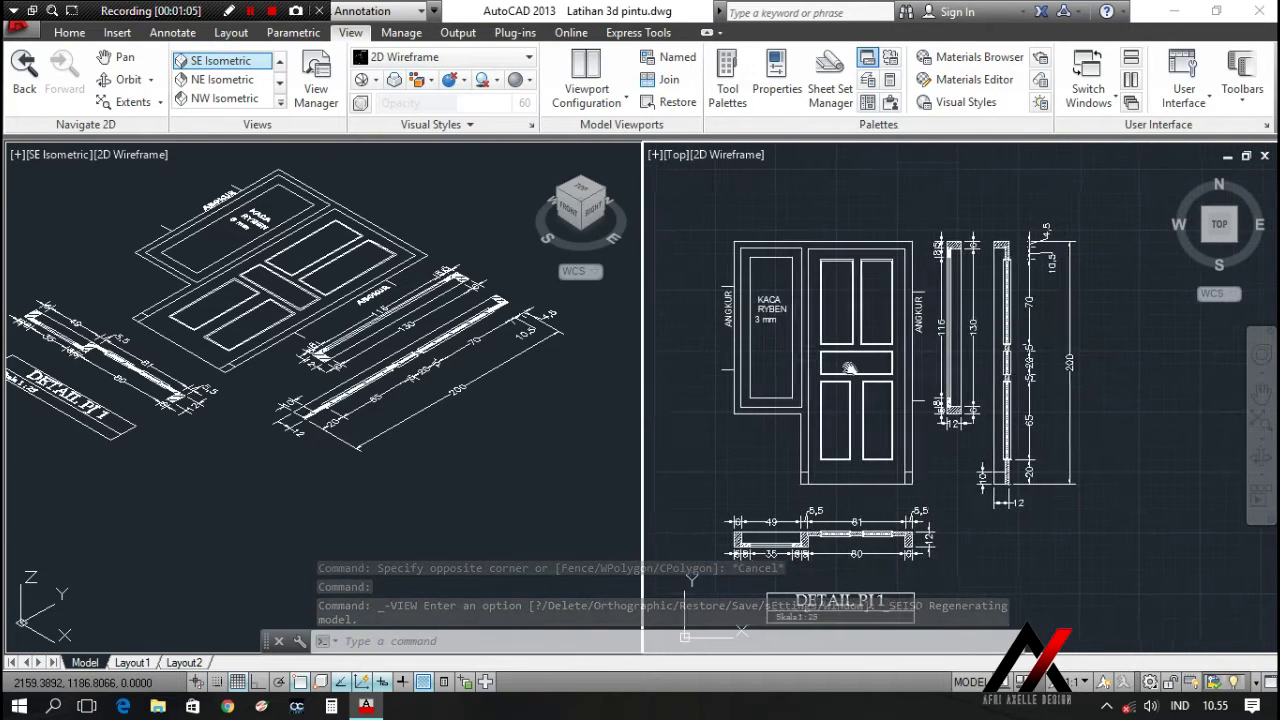
middle_click_drag(849, 369, 851, 362)
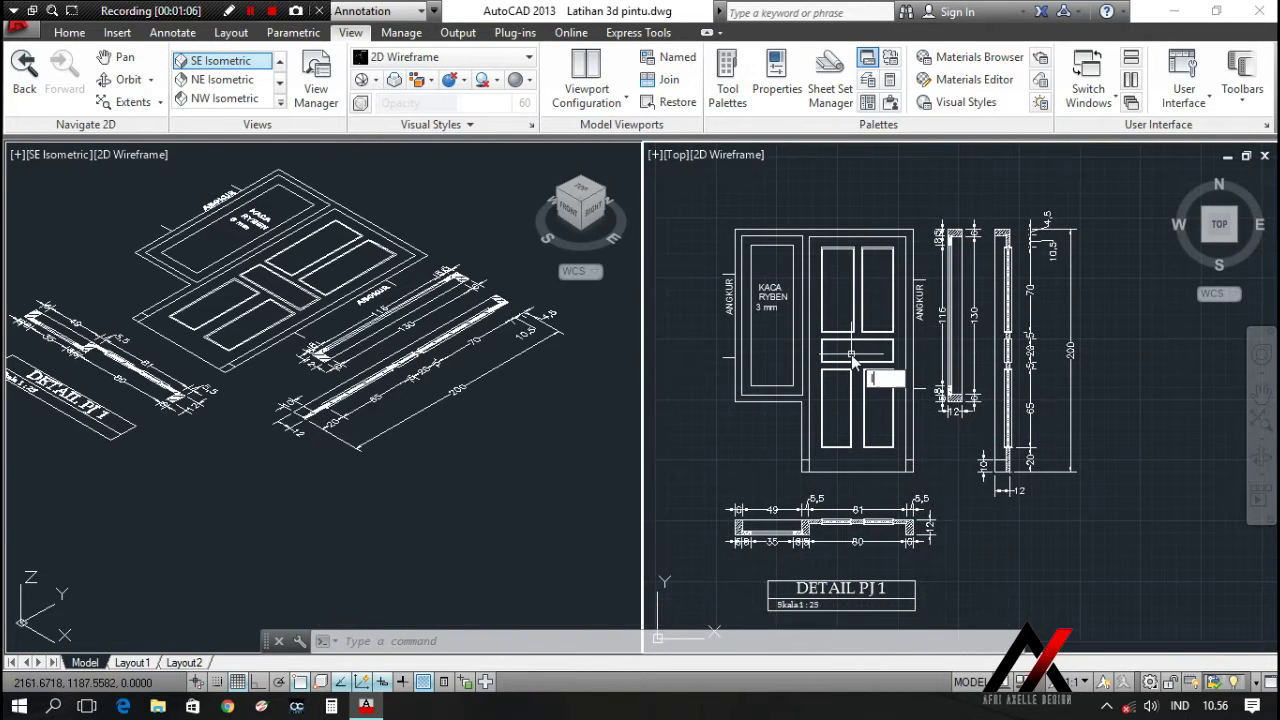
key("Return")
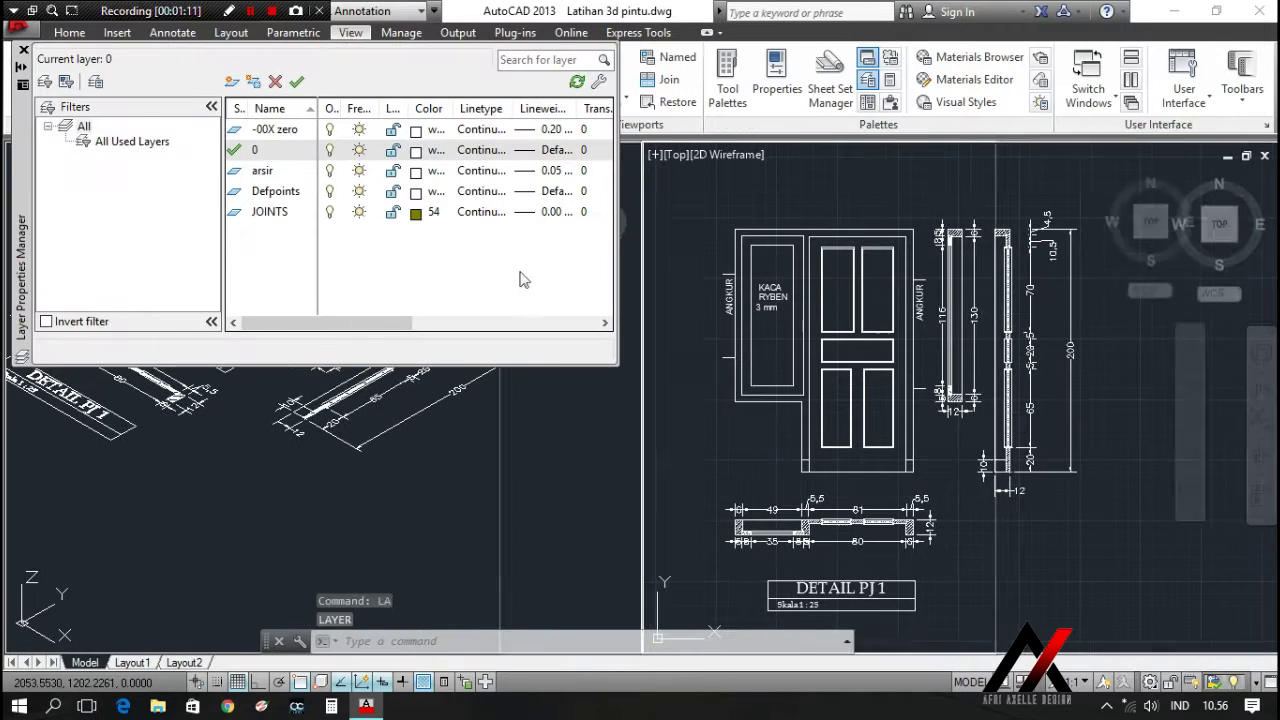
left_click(231, 84)
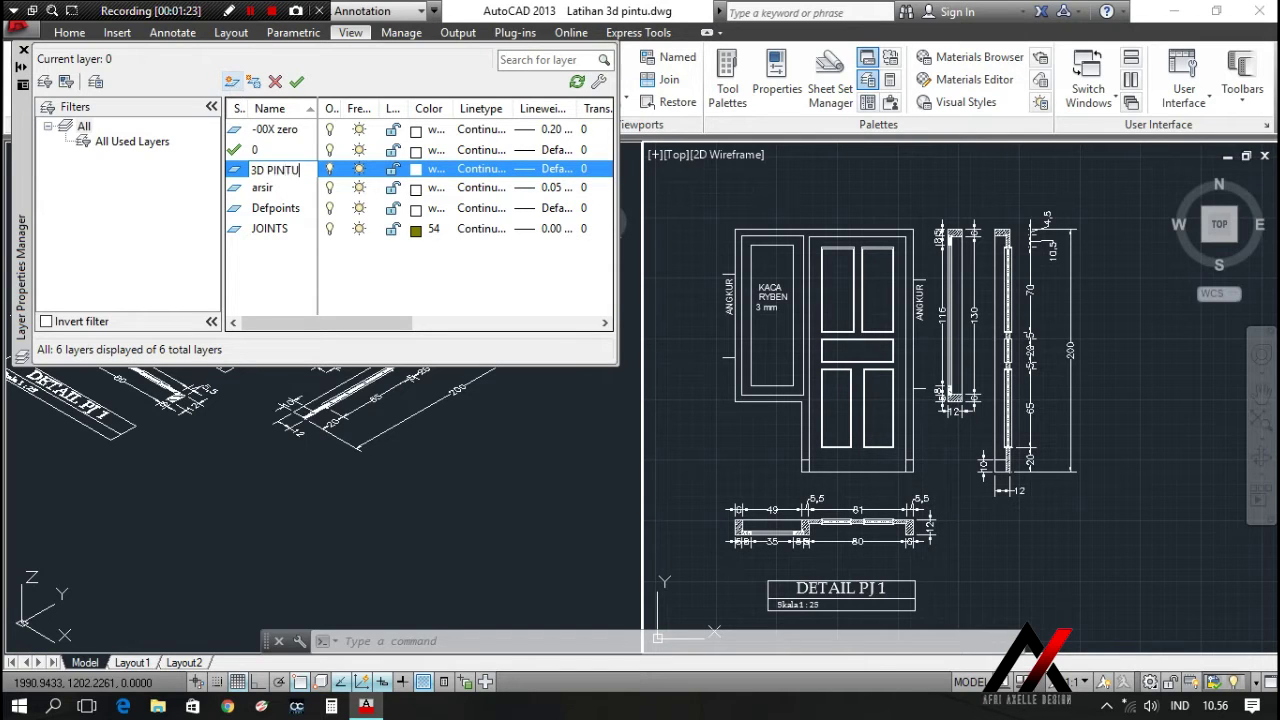
left_click(362, 282)
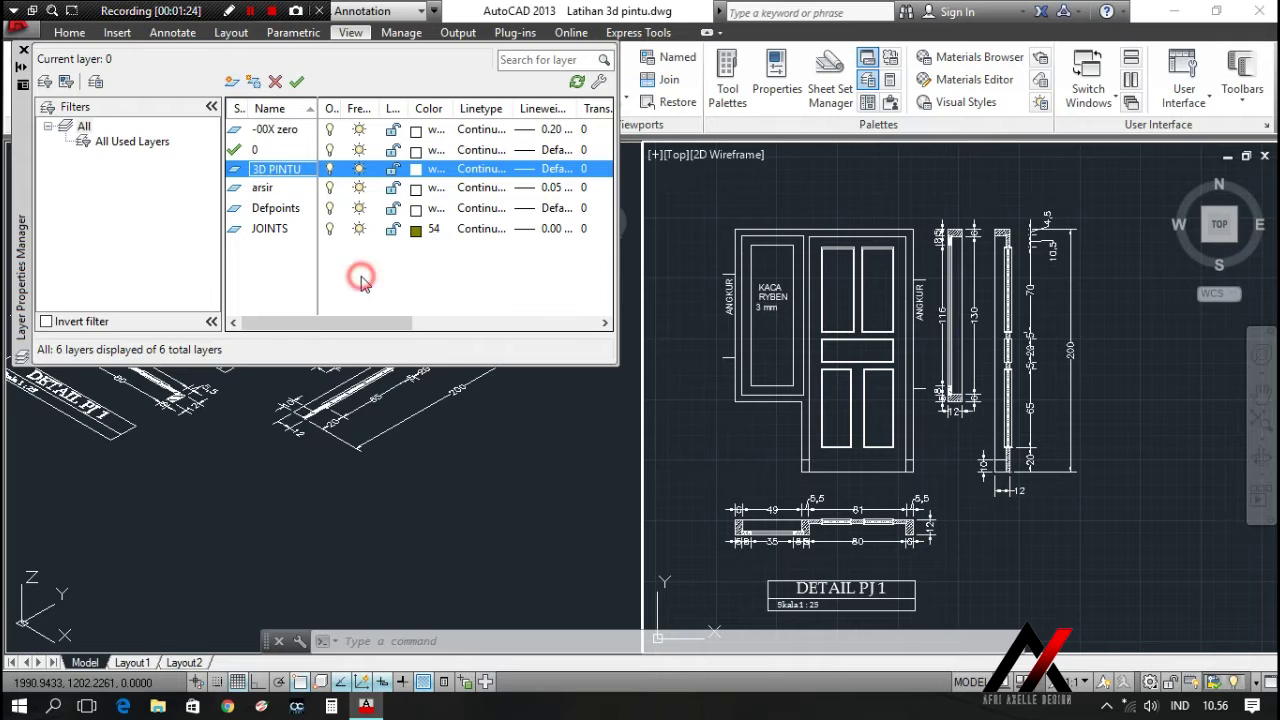
Assign index color 30 (orange) to the 3D PINTU layer and close the layer manager
left_click(418, 170)
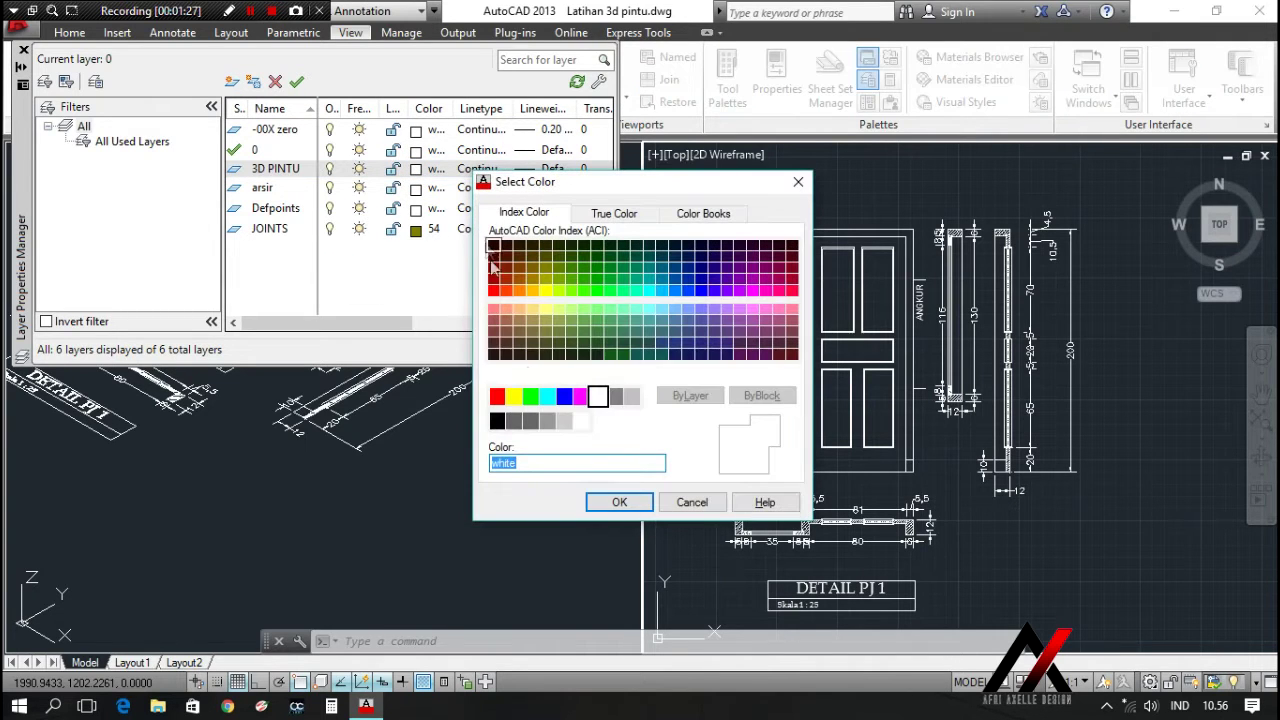
left_click(520, 290)
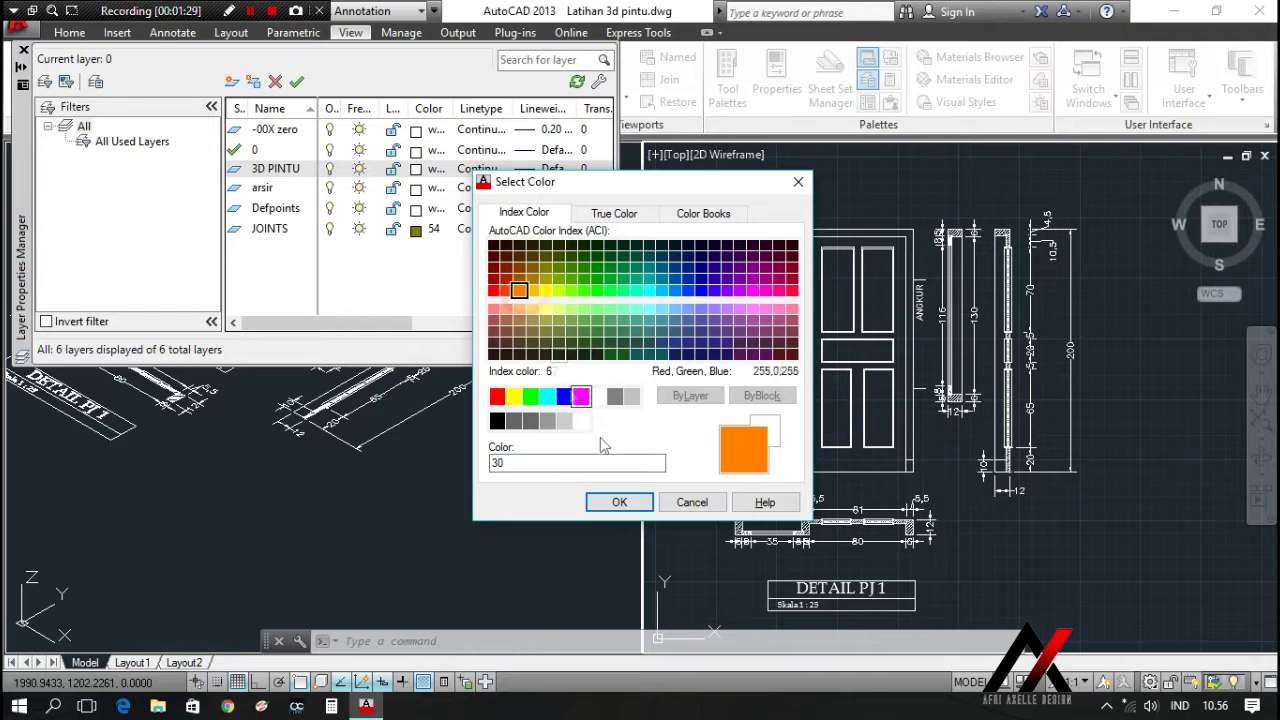
left_click(619, 502)
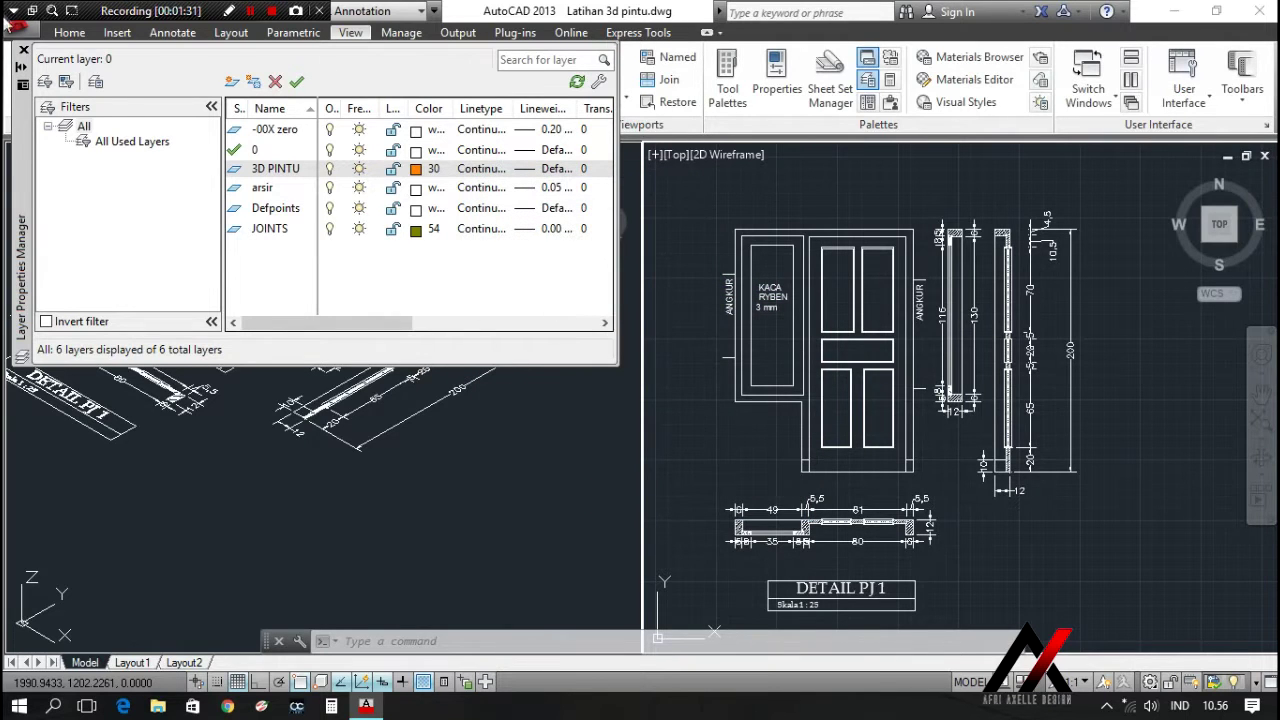
left_click(23, 49)
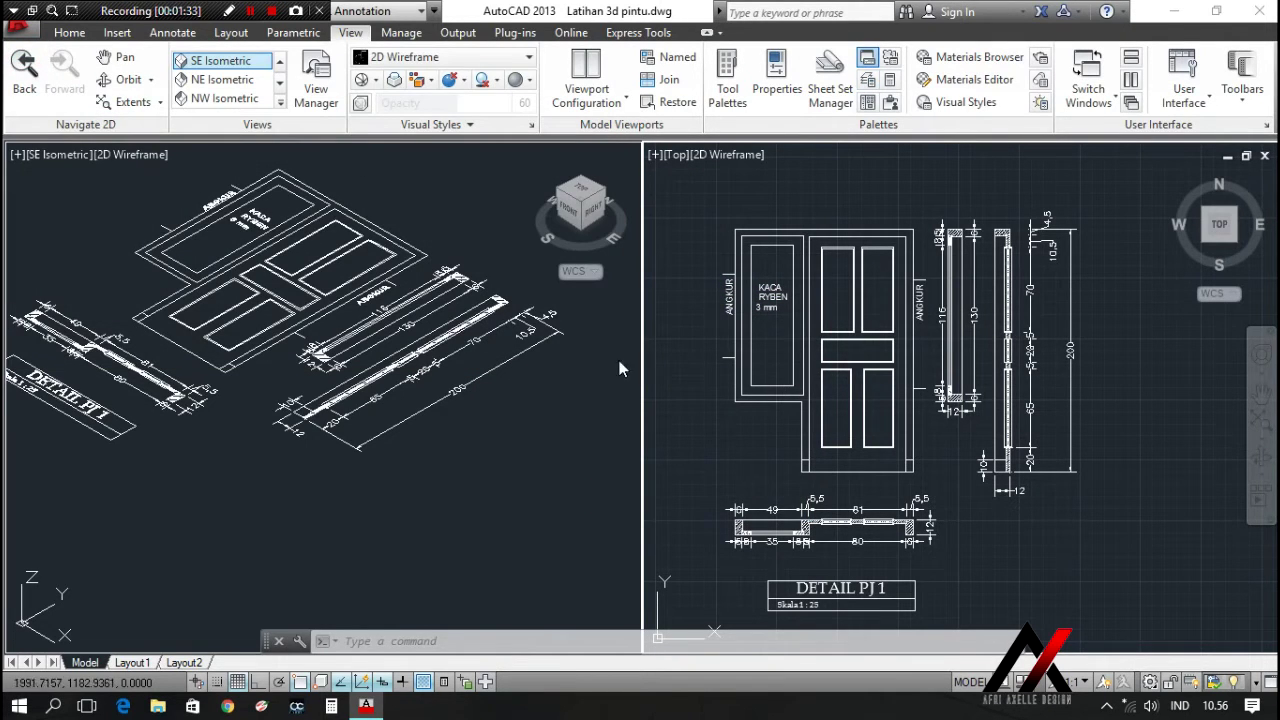
Make 3D PINTU the current layer
middle_click_drag(858, 357, 899, 362)
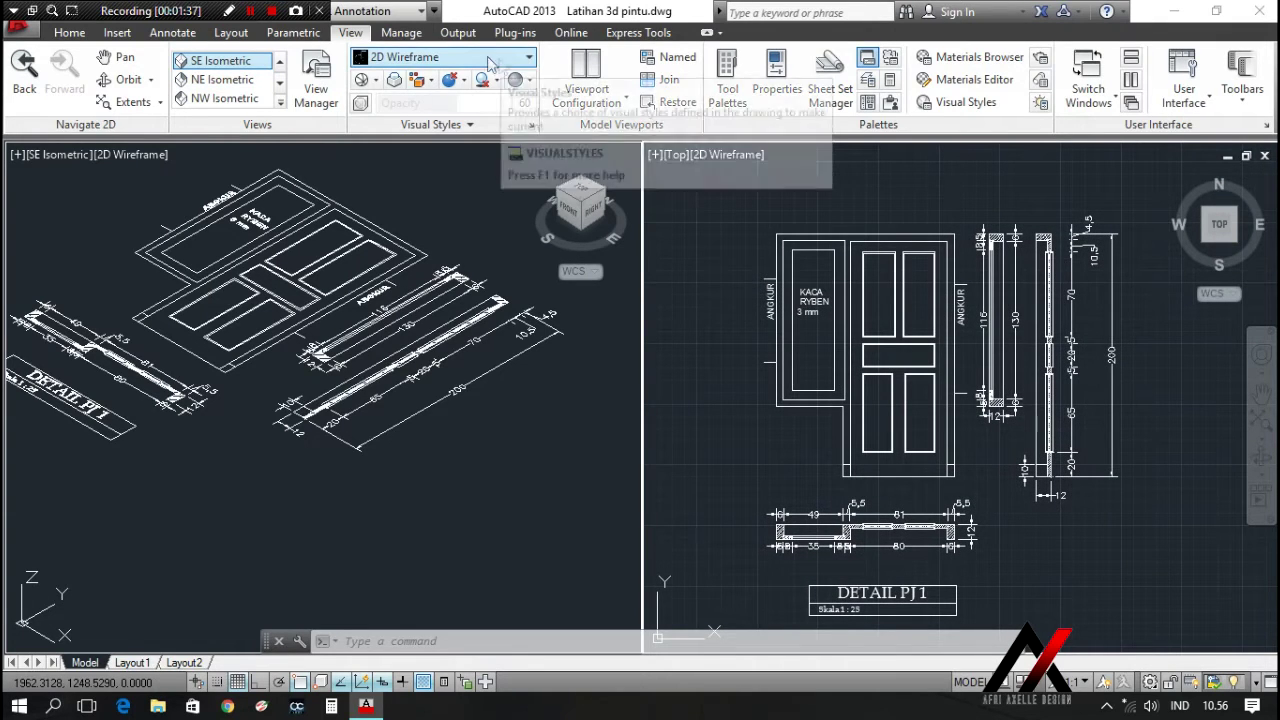
left_click(80, 33)
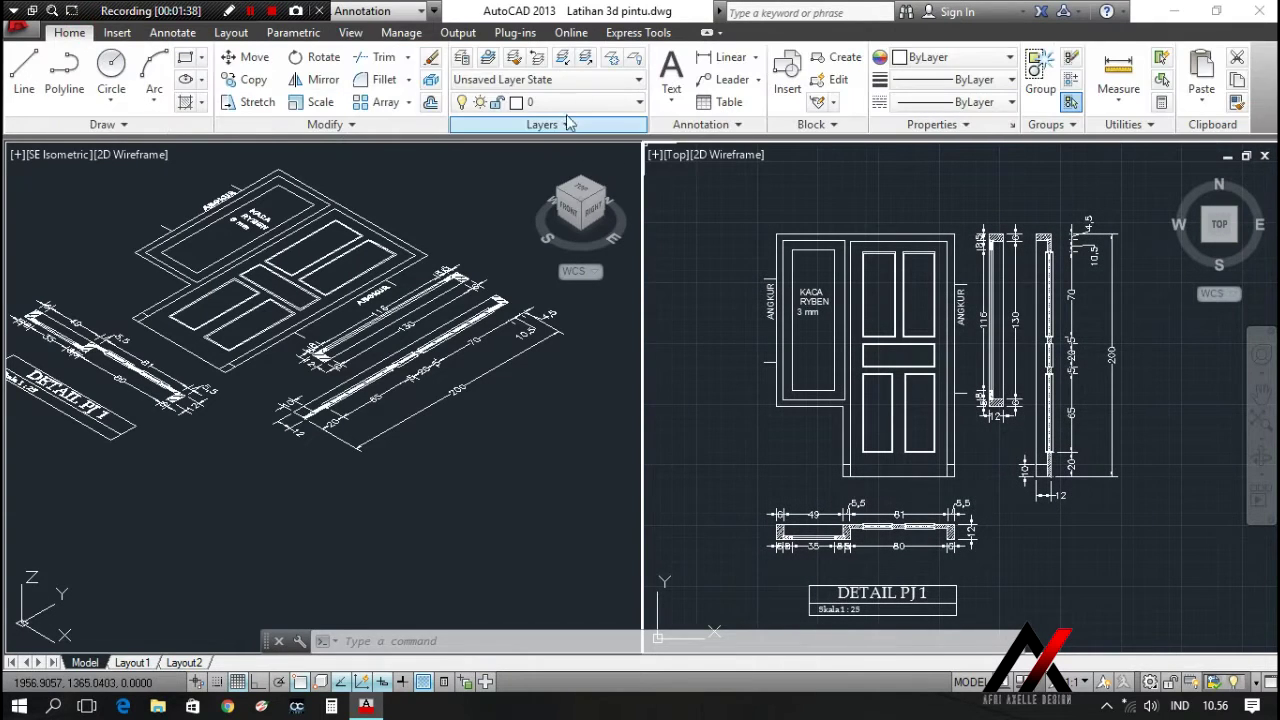
left_click(566, 103)
left_click(557, 236)
Draw a rectangle over the inner edge of the window frame, around the KACA RYBEN panel, in the top view
mouse_move(874, 325)
middle_mouse_down()
mouse_move(843, 285)
mouse_move(854, 288)
middle_mouse_up()
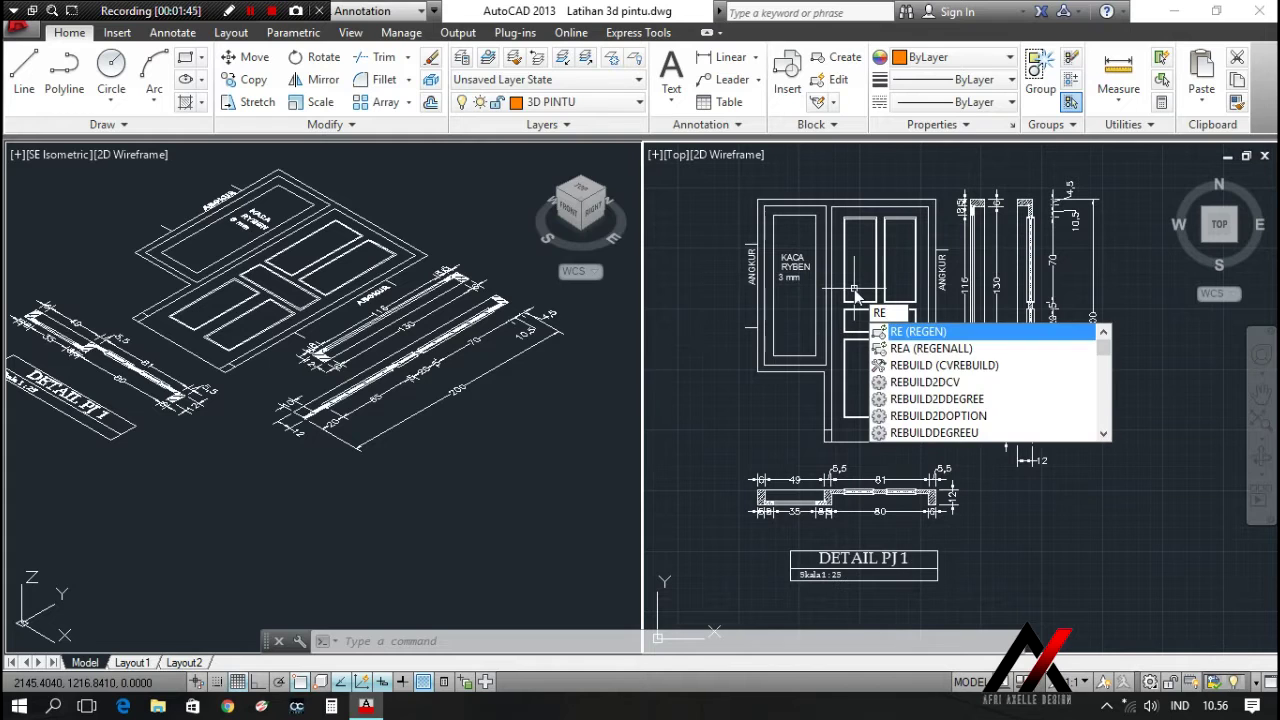
type("C")
key("Return")
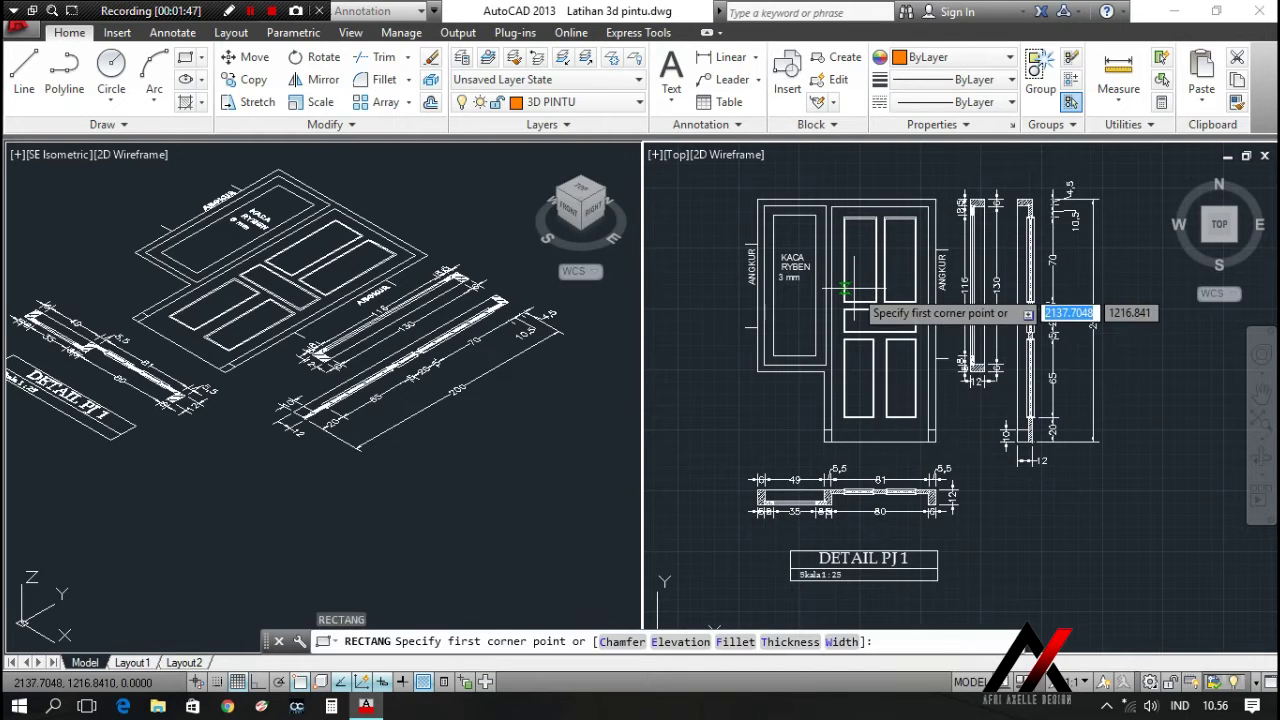
scroll(790, 270, "up", 3)
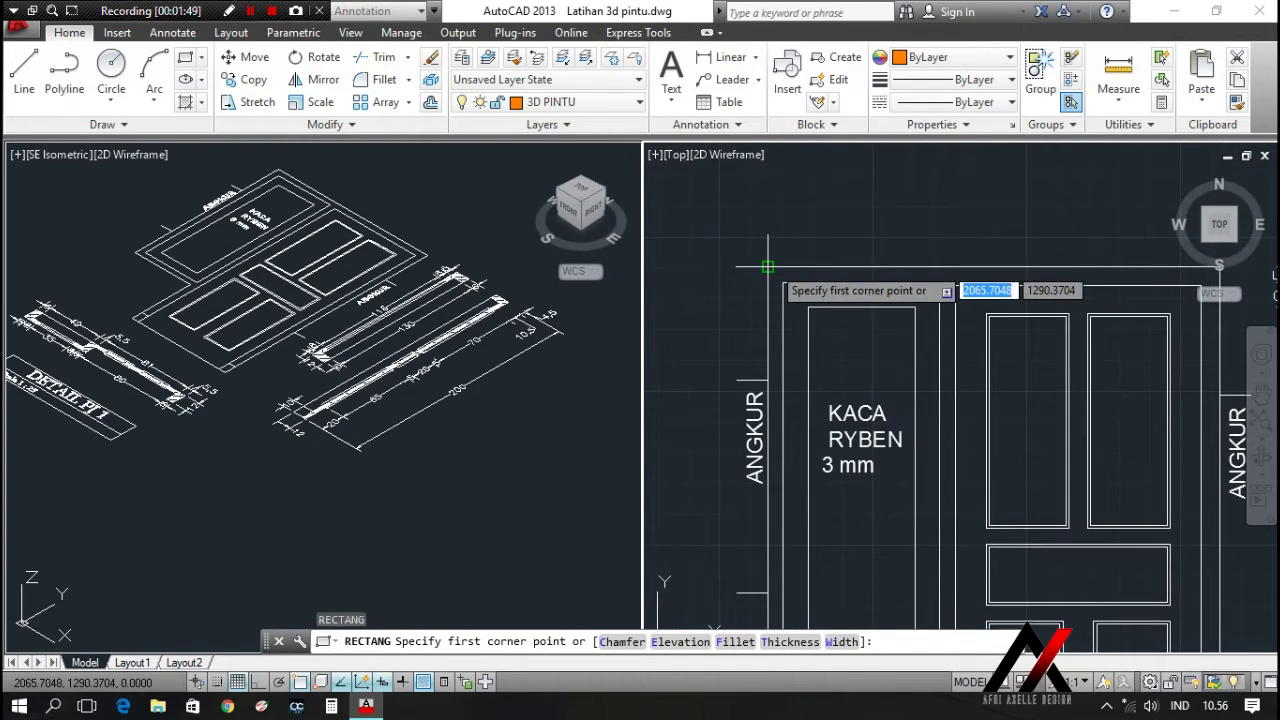
left_click(782, 283)
mouse_move(782, 283)
middle_mouse_down()
mouse_move(720, 130)
mouse_move(774, 241)
middle_mouse_up()
left_click(877, 537)
Draw a second rectangle over the glass pane outline around the KACA RYBEN text
right_click(774, 232)
left_click(822, 246)
left_click(777, 226)
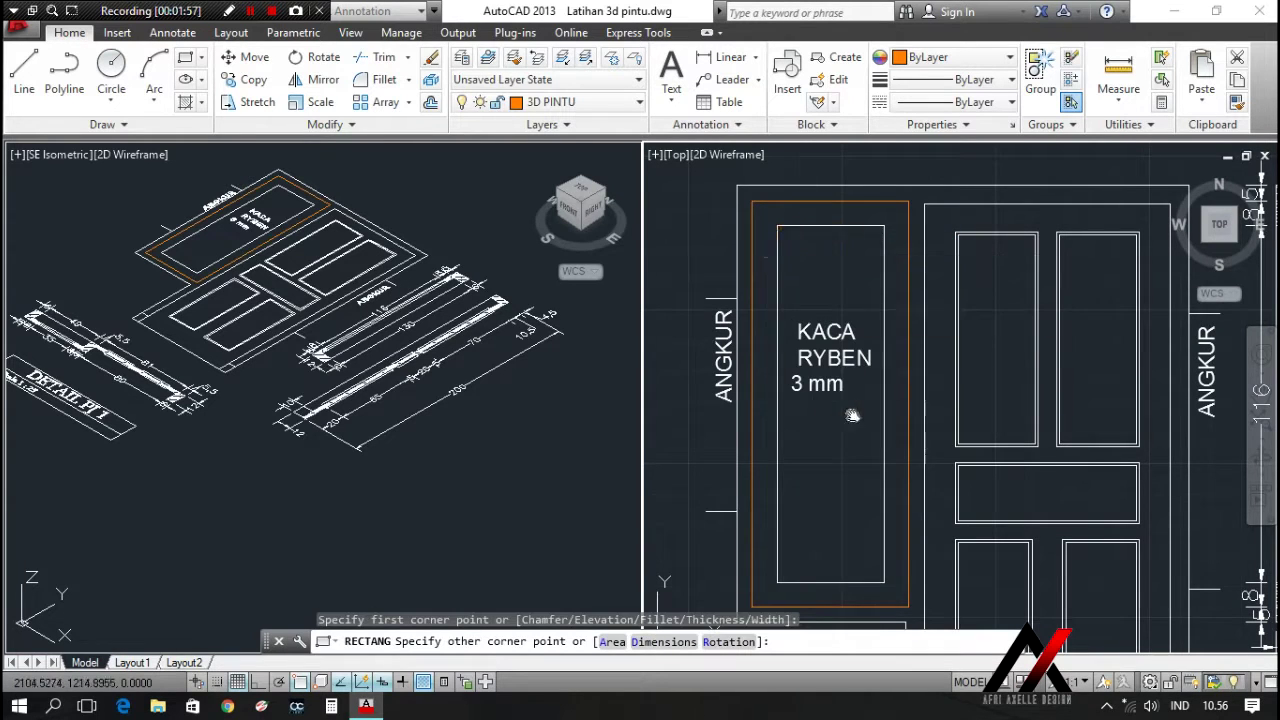
middle_click_drag(853, 417, 811, 302)
left_click(842, 467)
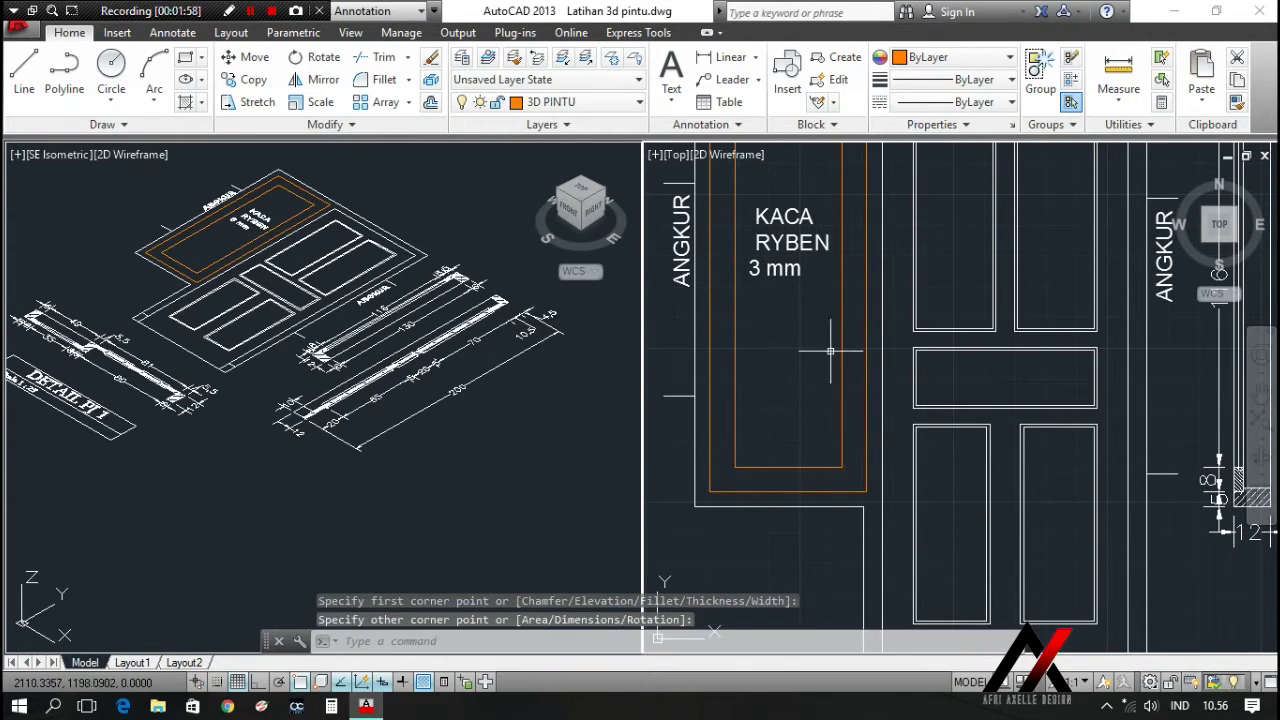
scroll(831, 352, "down", 4)
middle_click_drag(846, 326, 849, 320)
key("Escape")
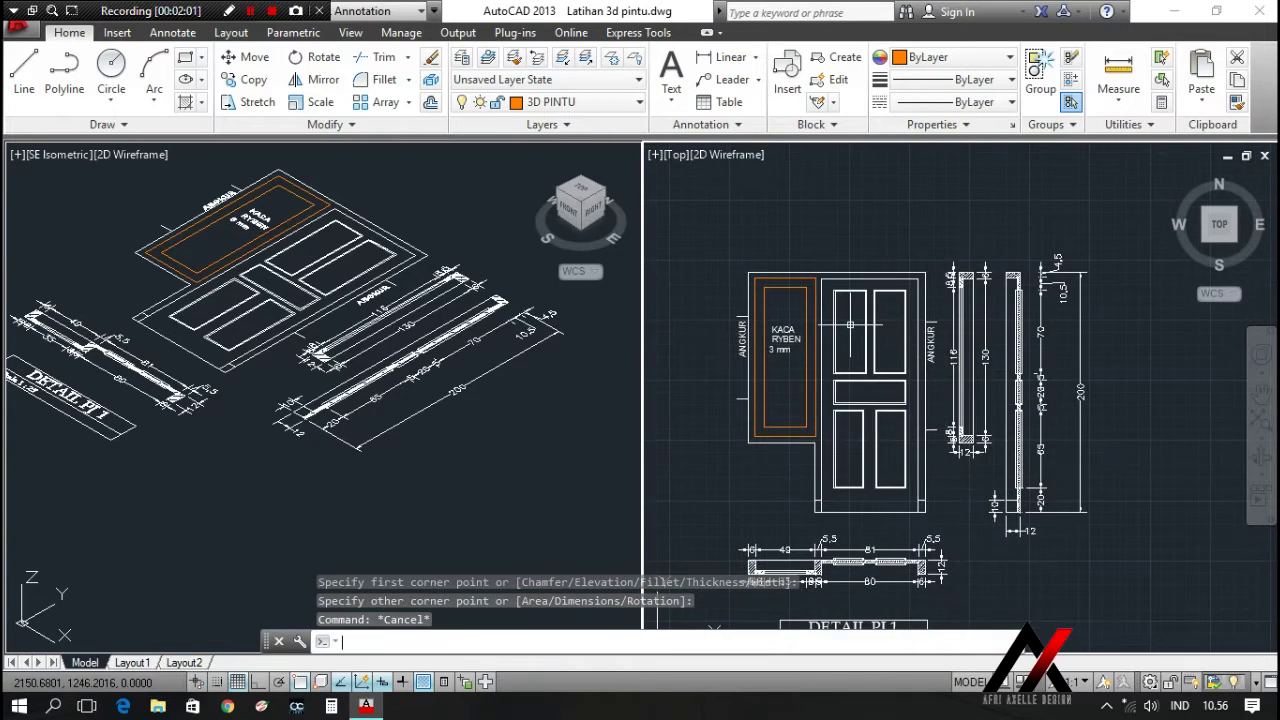
Start a polyline at the window frame's upper outer corner and trace the top edge, the right door jamb's outer edge and its foot
type("PL")
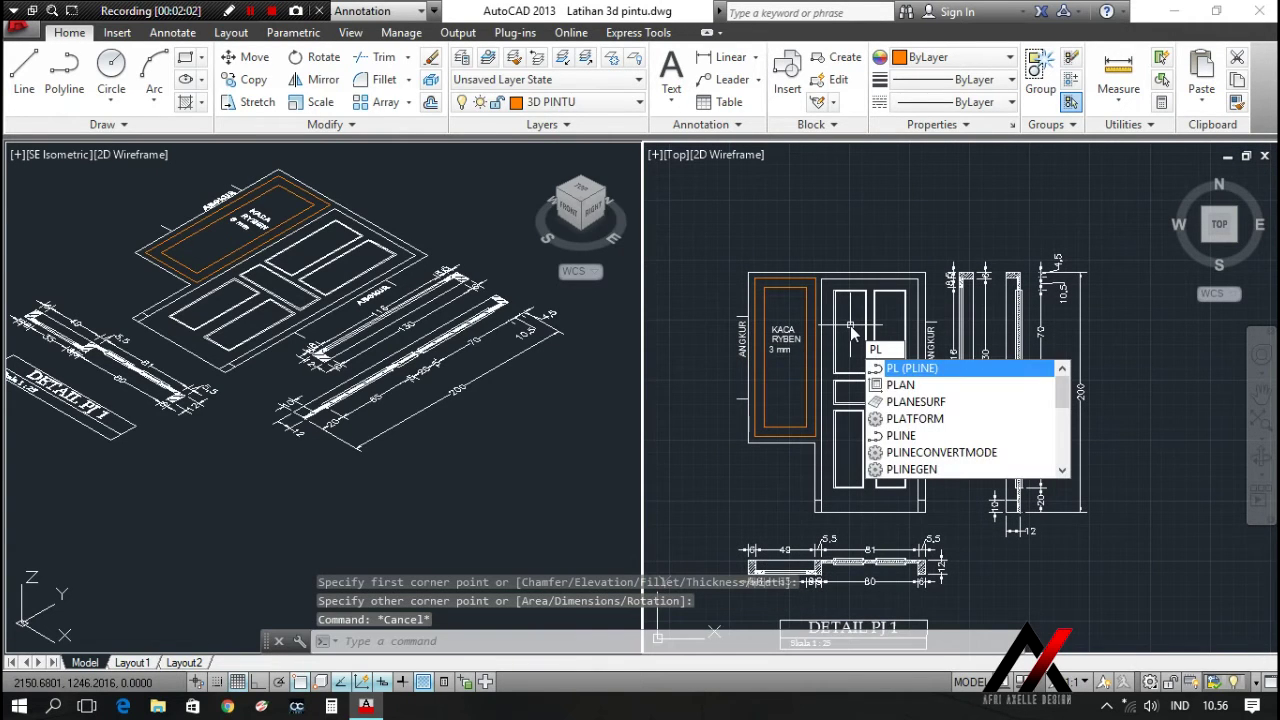
key("Return")
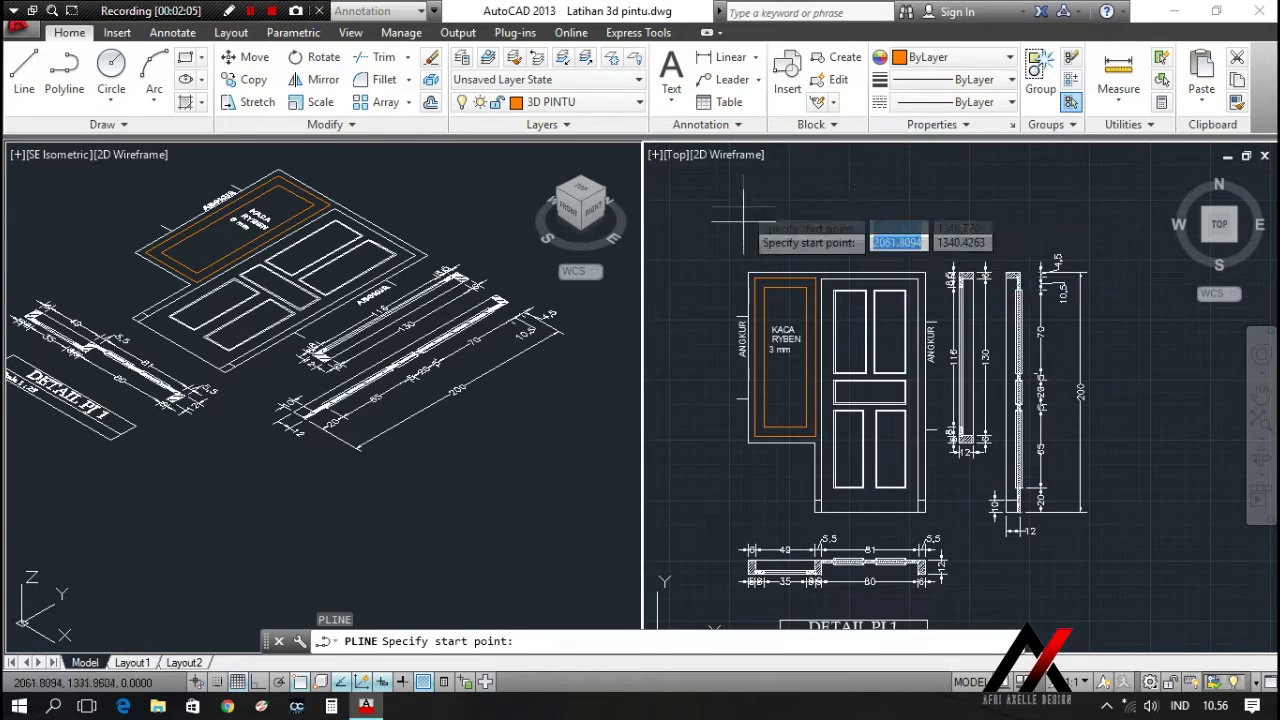
scroll(748, 272, "up", 2)
left_click(749, 268)
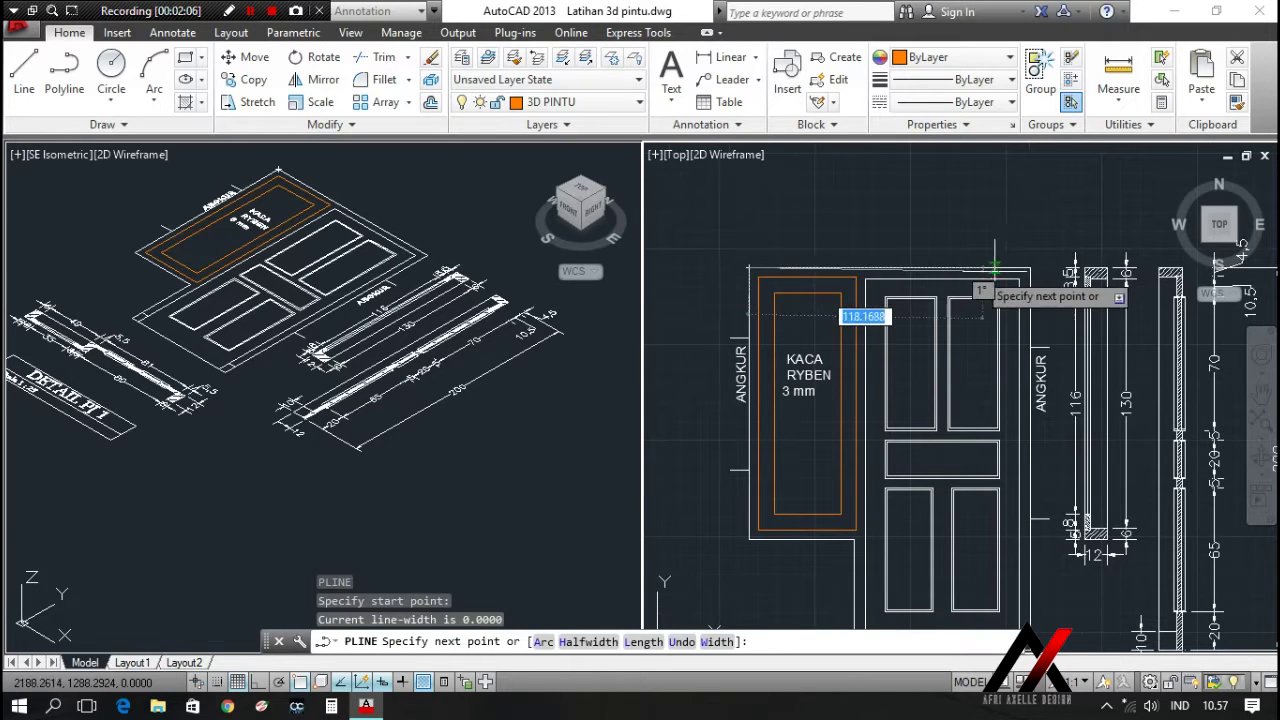
left_click(1029, 268)
scroll(1000, 400, "up", 3)
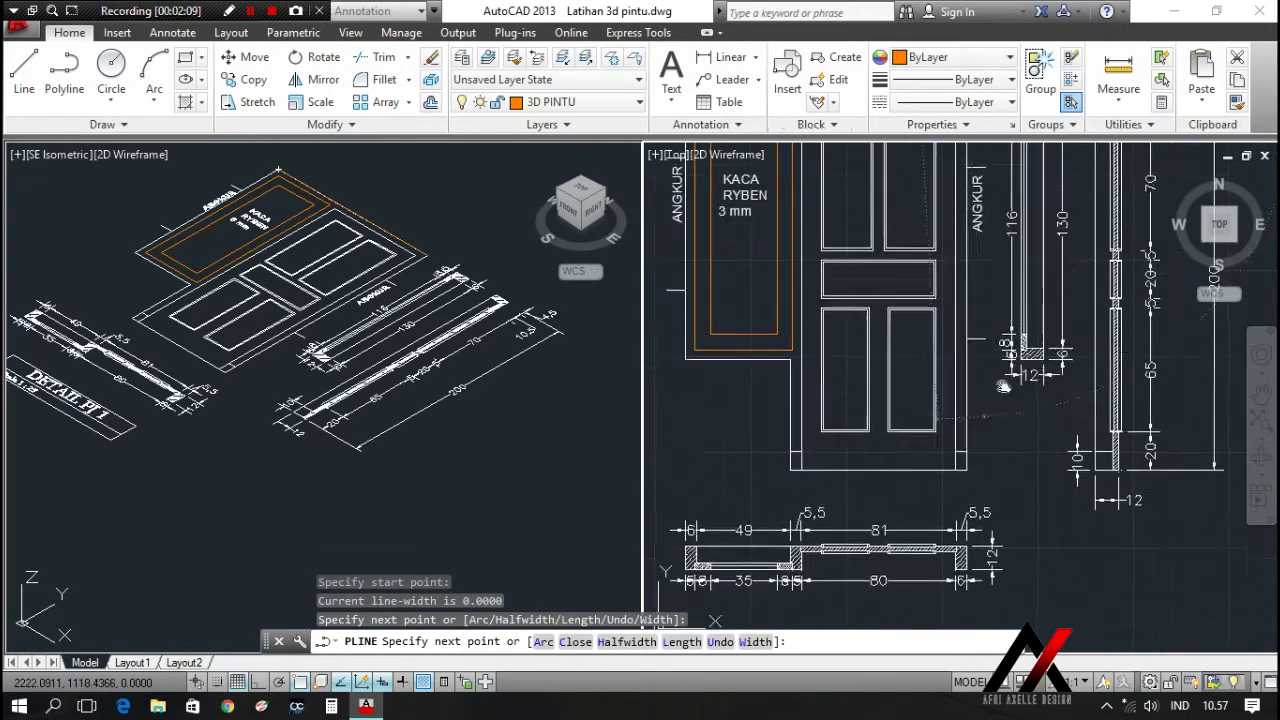
left_click(981, 465)
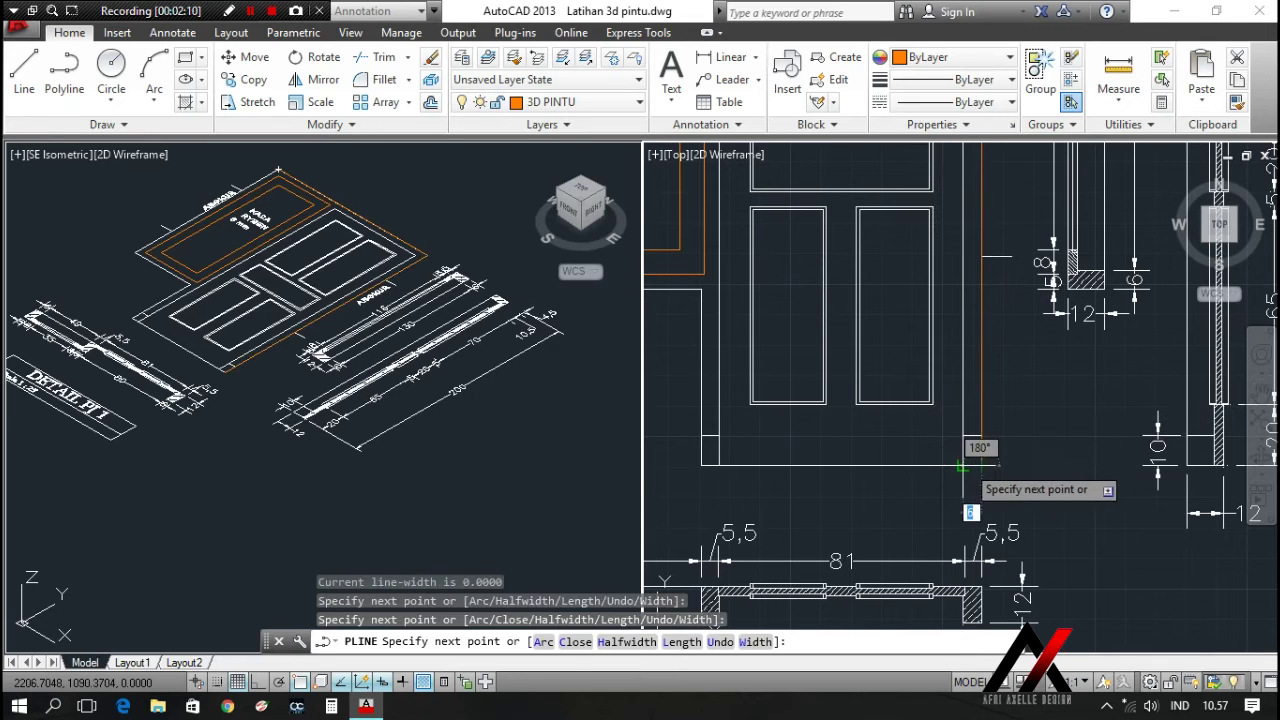
left_click(960, 466)
Continue the polyline along the inner edges of the door opening, up, across and down, and over the left jamb's foot
scroll(960, 466, "down", 3)
scroll(990, 380, "up", 5)
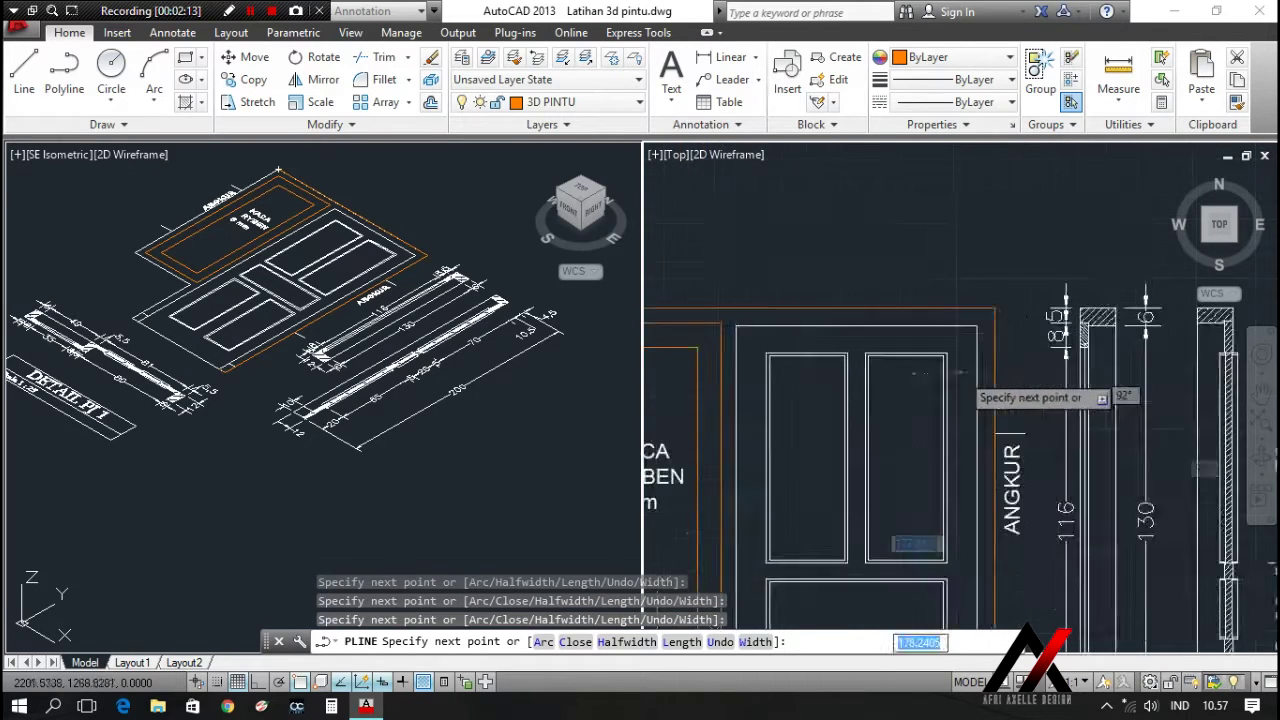
left_click(983, 297)
scroll(985, 310, "down", 2)
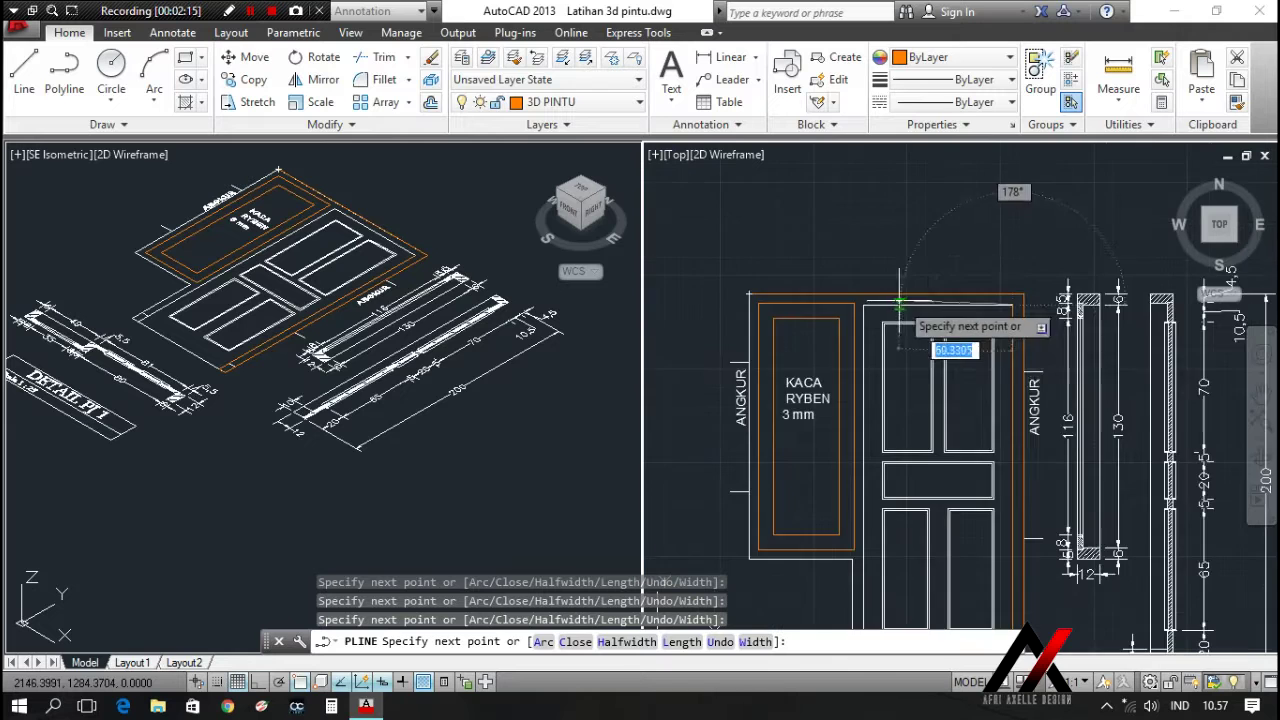
scroll(843, 309, "down", 3)
scroll(900, 430, "up", 4)
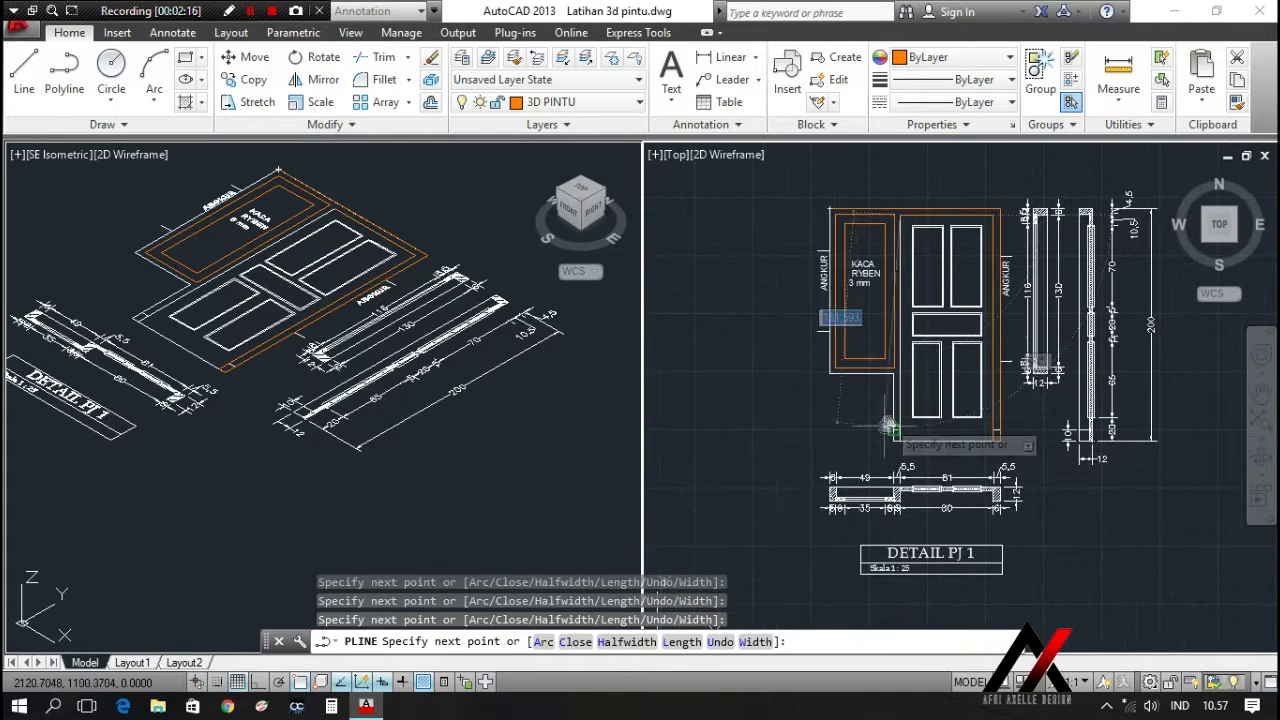
left_click(912, 432)
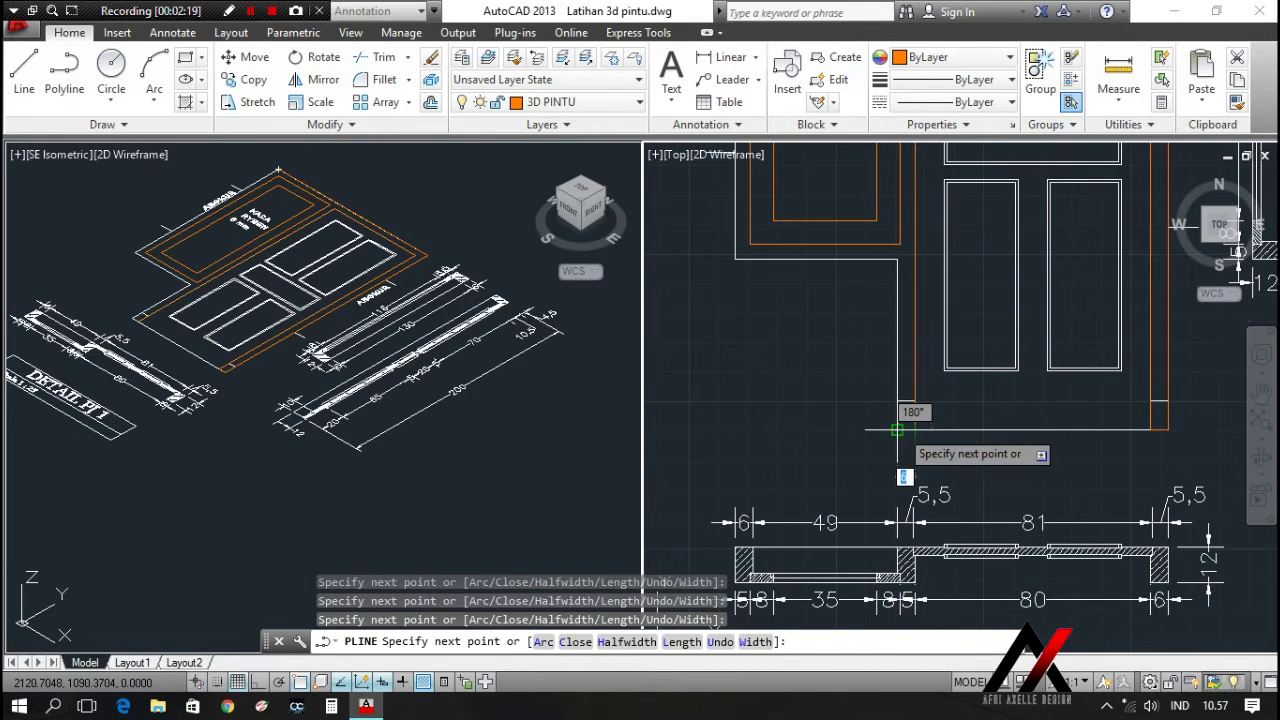
left_click(897, 430)
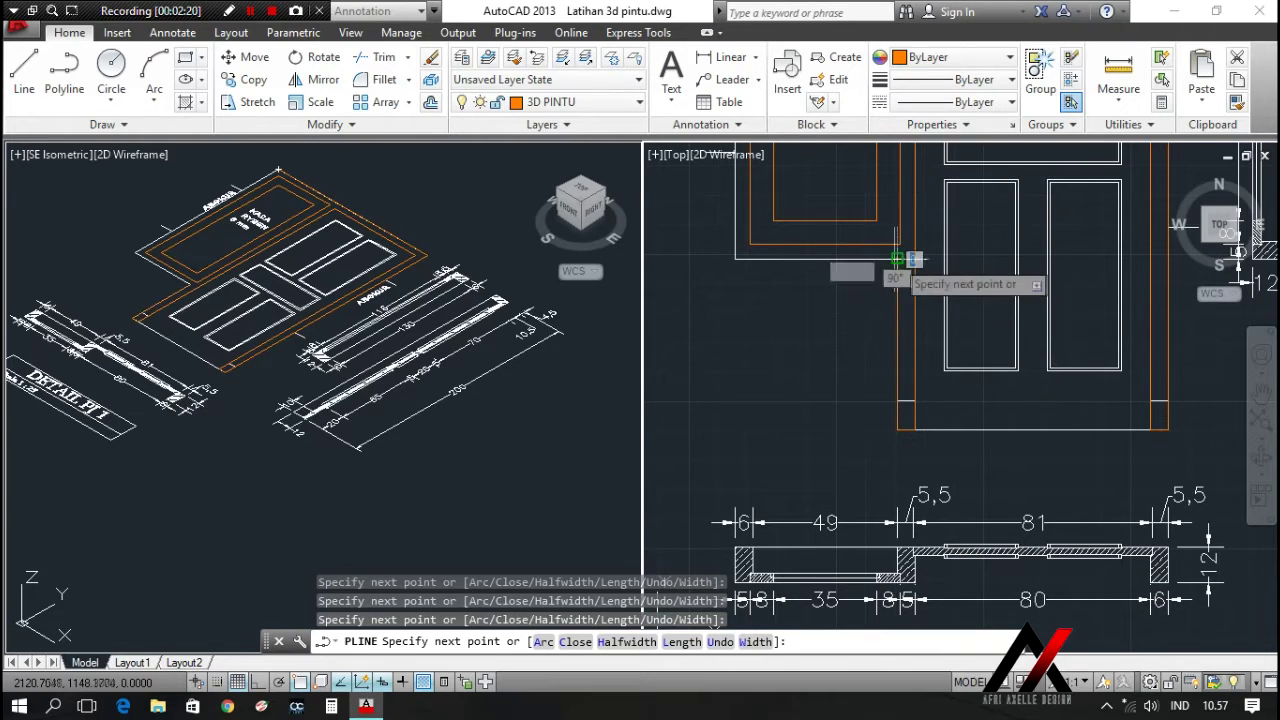
Finish the polyline along the left jamb, the window frame's lower edge and its outer side, back to the starting corner
left_click(897, 258)
left_click(735, 259)
middle_click_drag(735, 259, 720, 489)
middle_click_drag(717, 219, 755, 405)
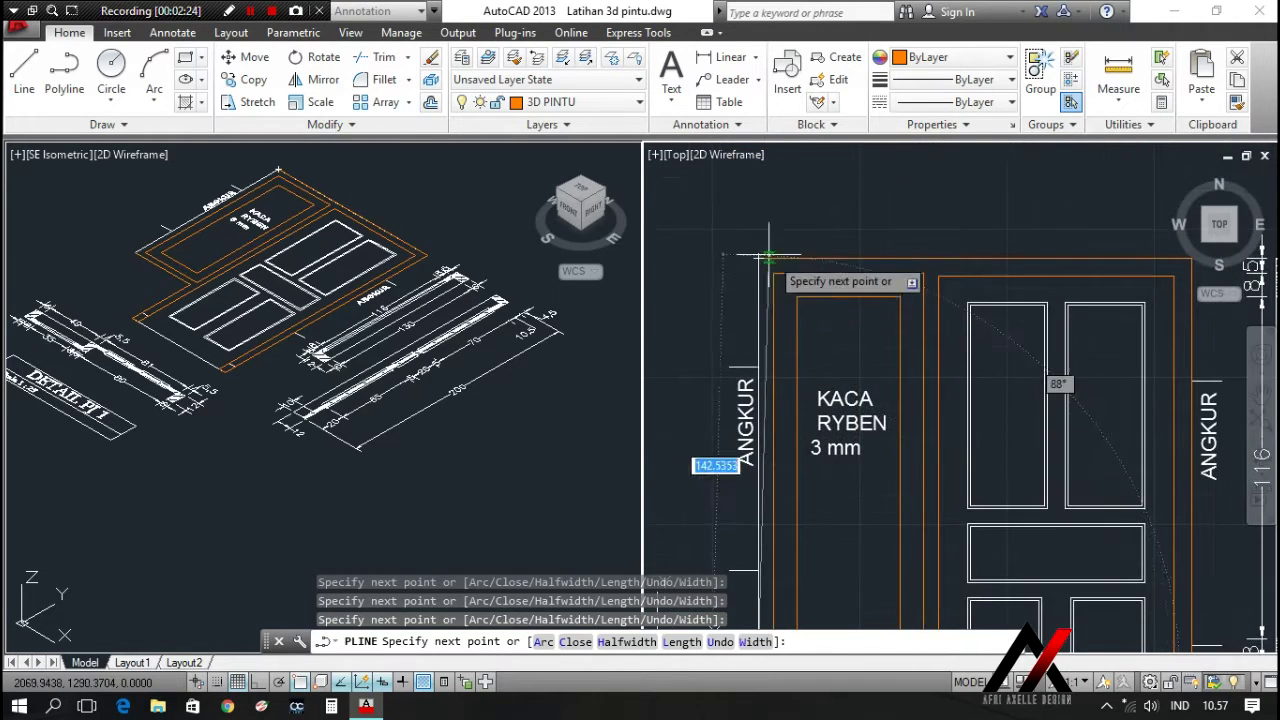
left_click(758, 258)
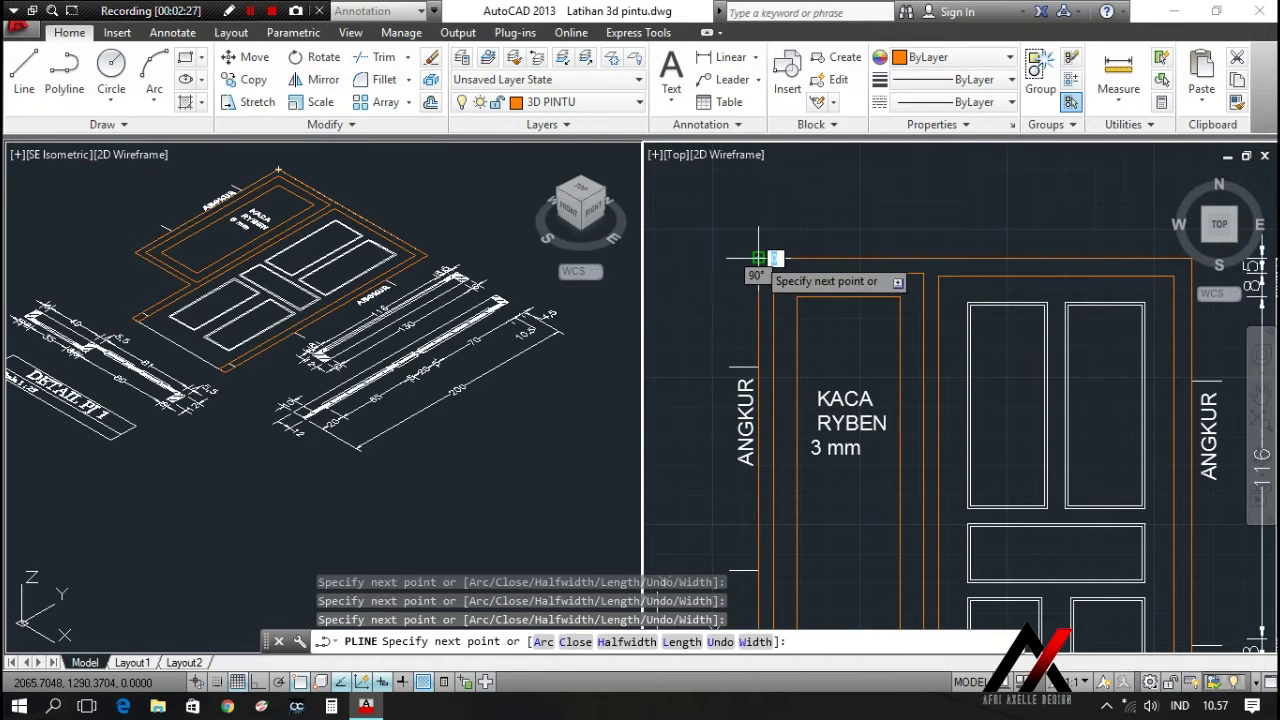
key("Escape")
scroll(930, 310, "down", 5)
scroll(940, 316, "up", 3)
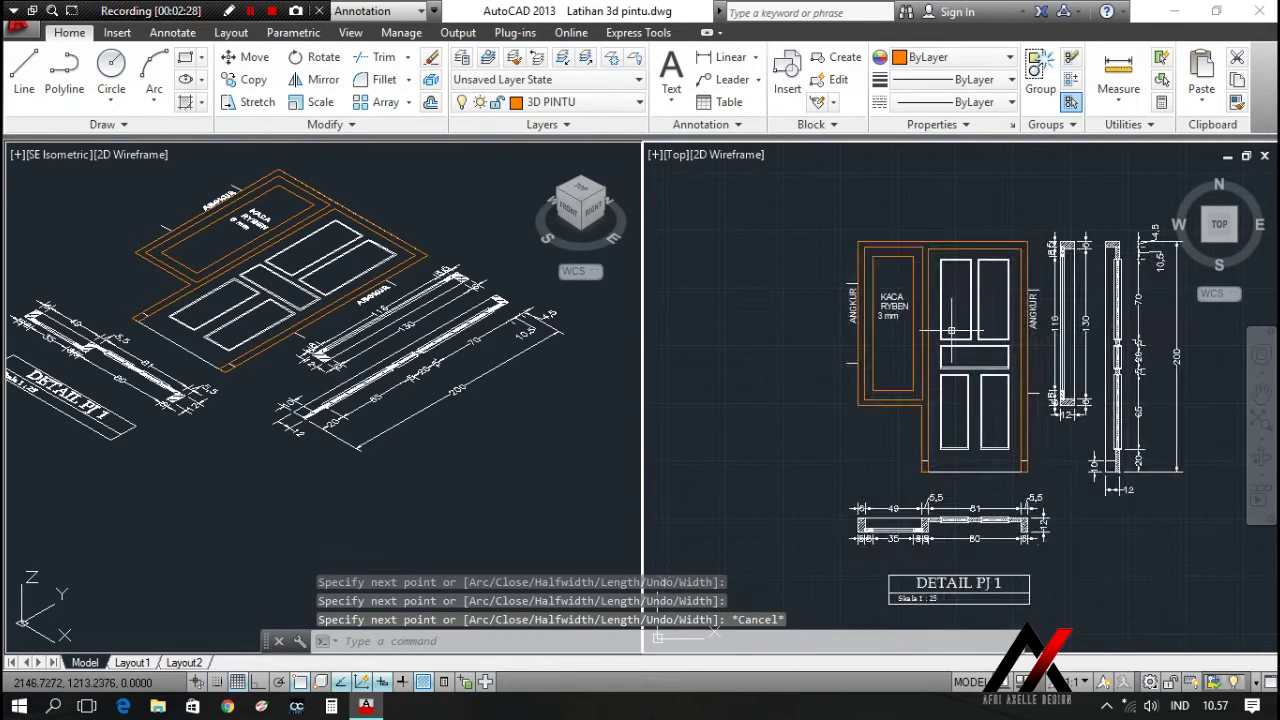
middle_click_drag(940, 316, 953, 314)
key("Escape")
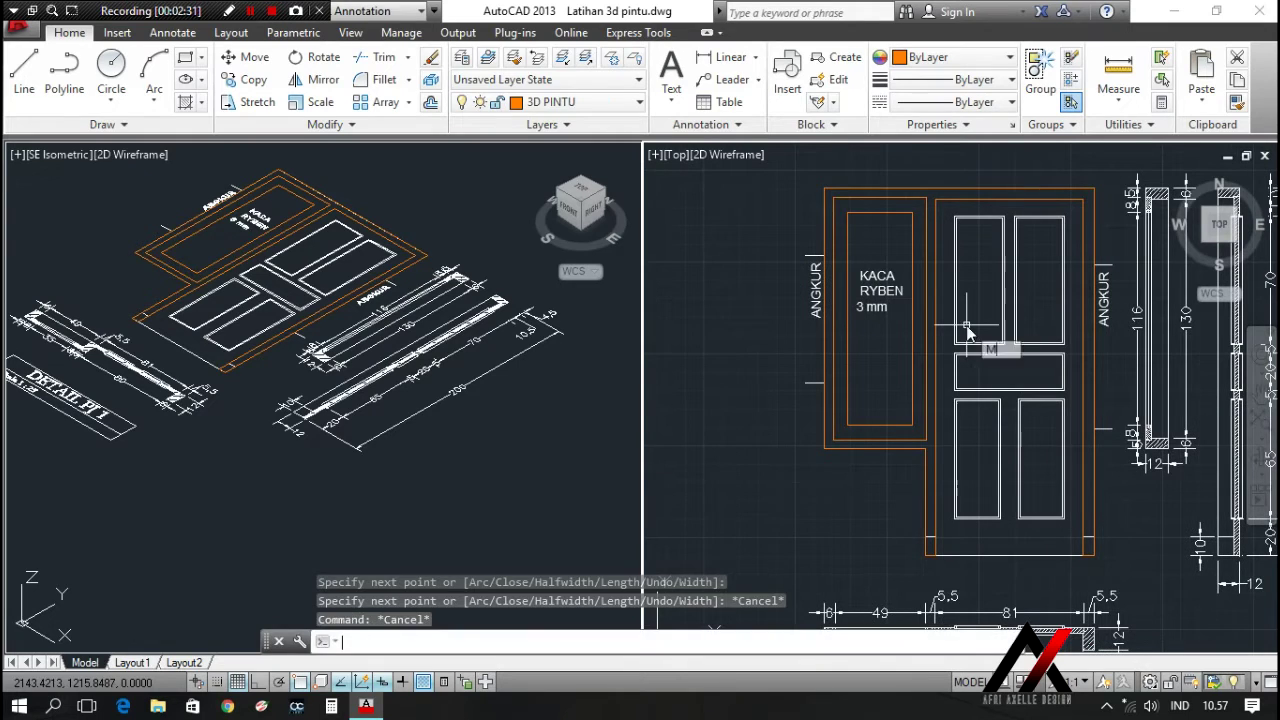
type("m")
key("Return")
left_click(930, 310)
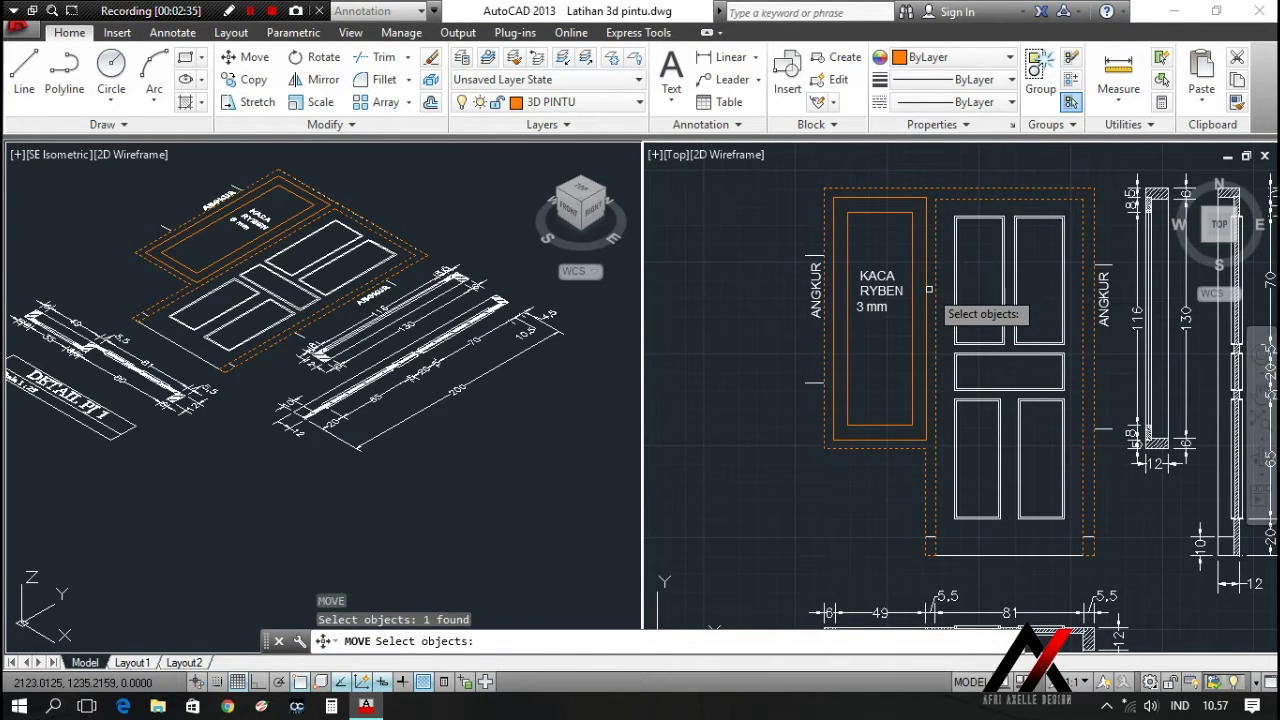
key("Escape")
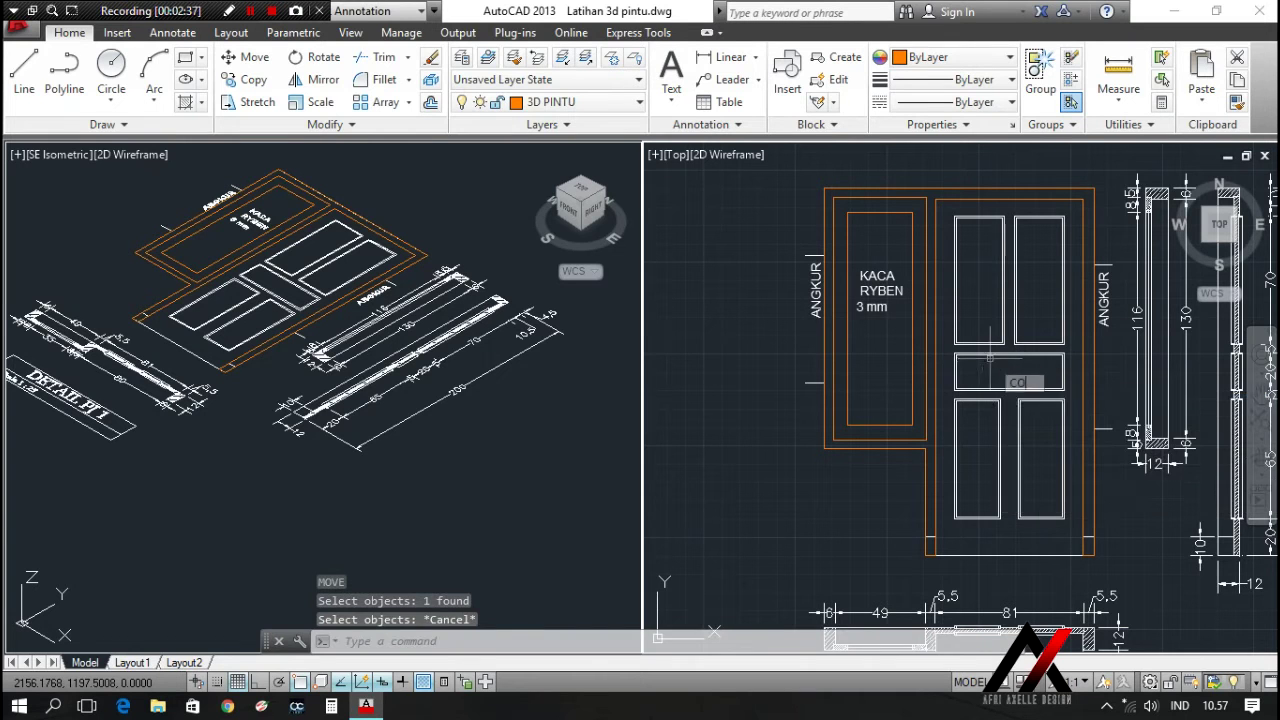
Copy the outer frame polyline and the window opening rectangle about 310 units to the left of the detail, with Ortho on
key("Return")
left_click(937, 388)
left_click(934, 388)
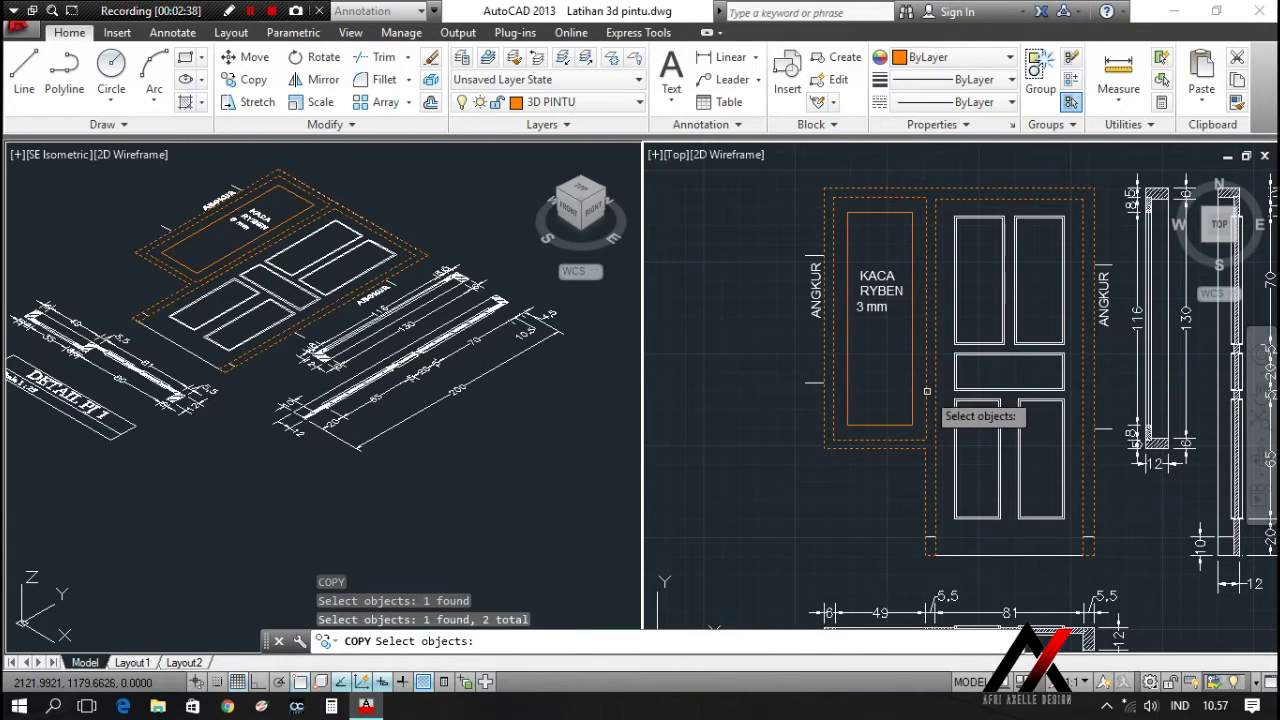
key("Return")
left_click(925, 386)
scroll(745, 382, "down", 3)
middle_click_drag(745, 378, 893, 355)
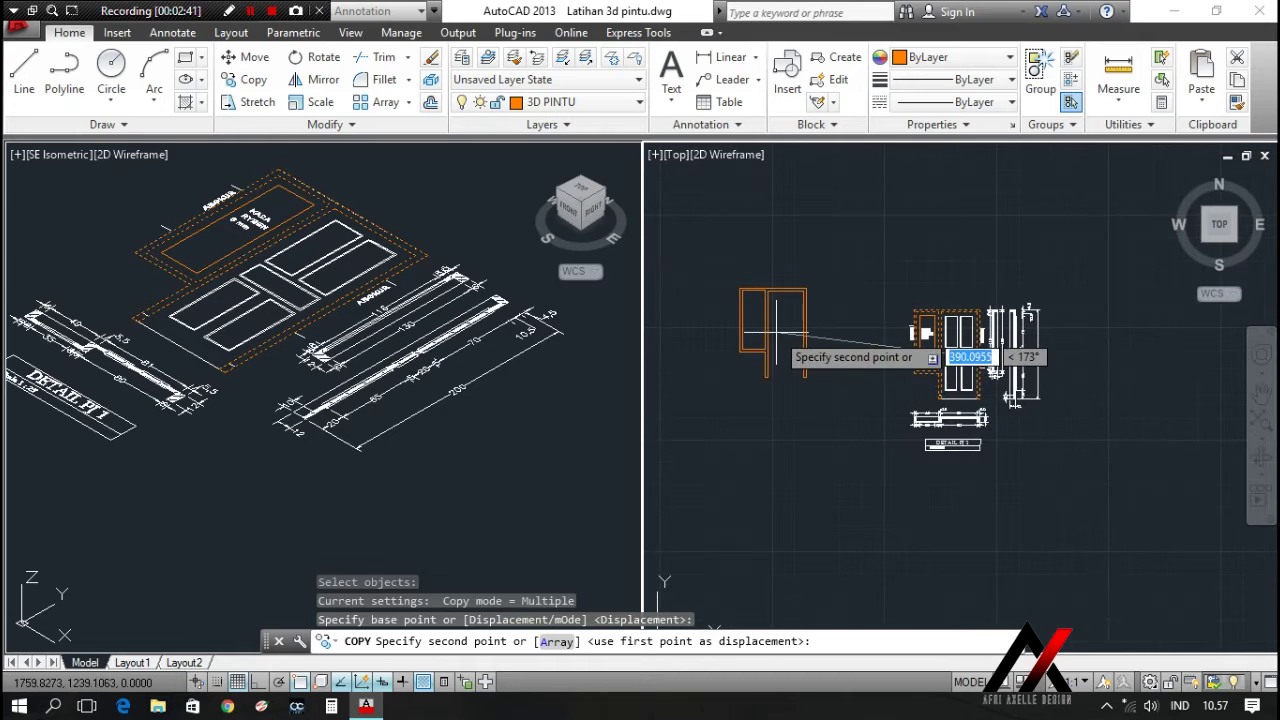
key("F8")
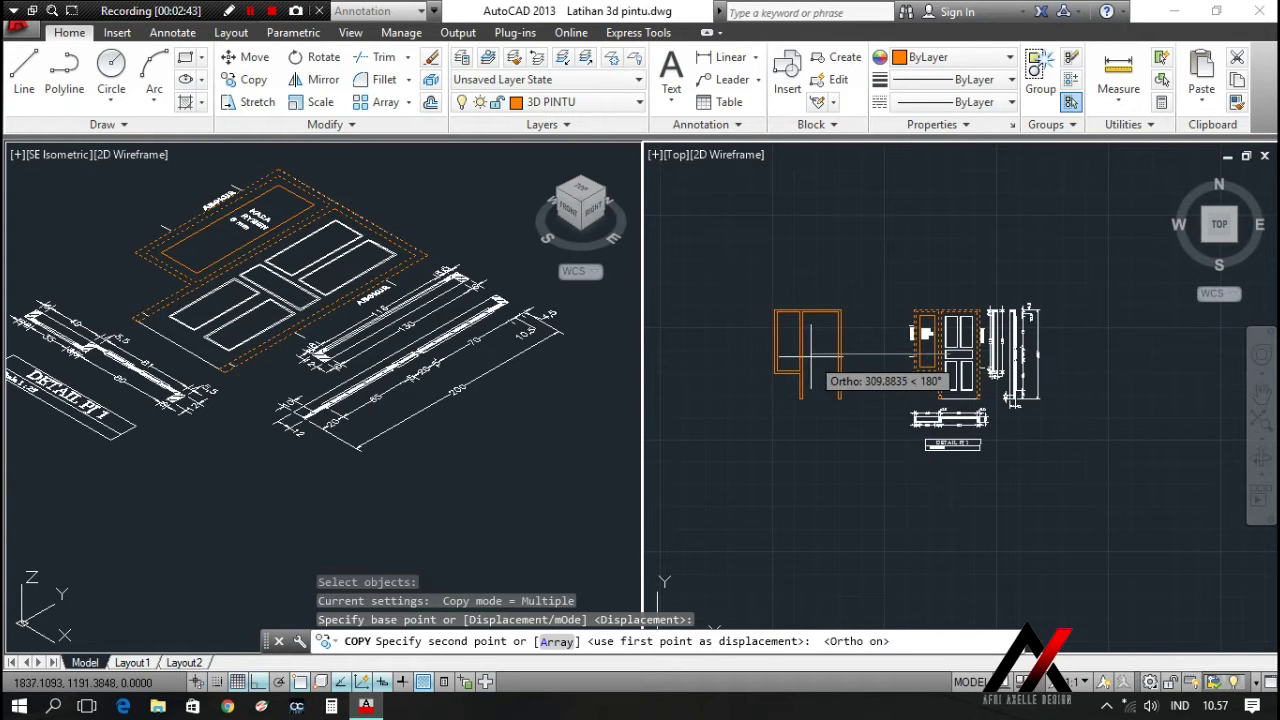
left_click(808, 357)
key("Escape")
Copy the window opening rectangle and the glass pane rectangle about 425 units to the left, beside the copied frame
scroll(933, 392, "up", 6)
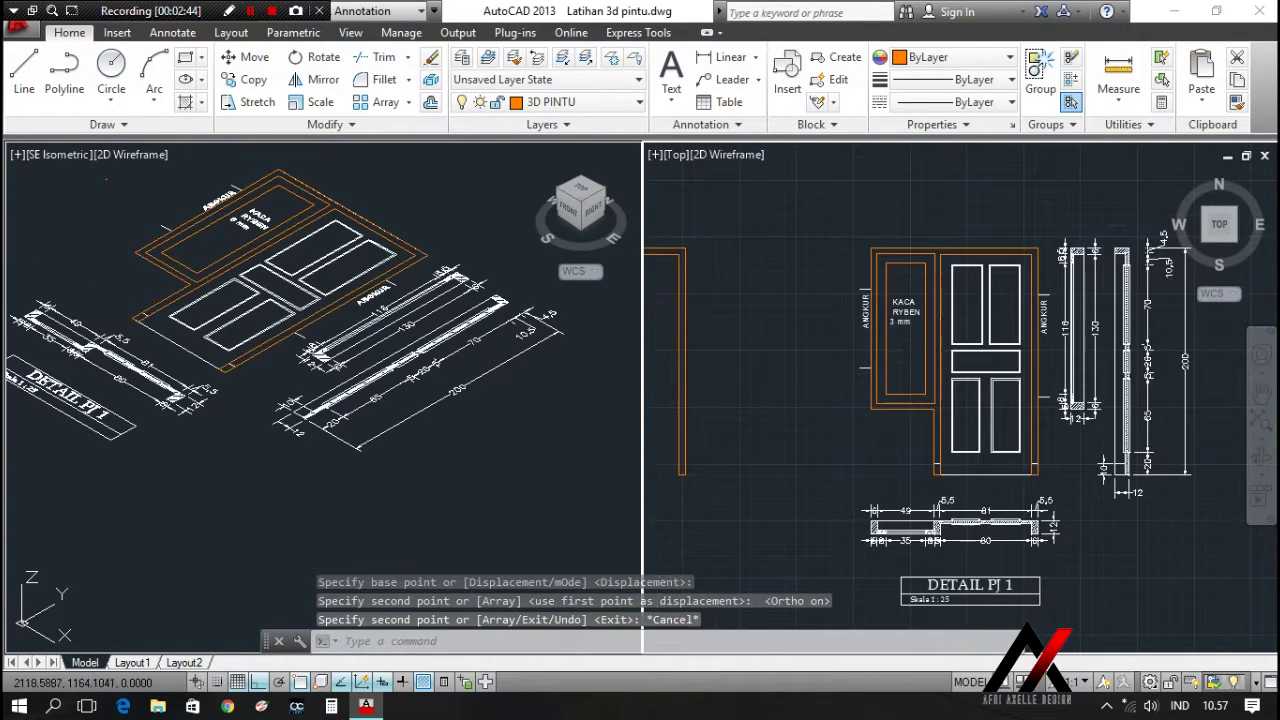
type("ct o")
key("Return")
left_click(940, 392)
left_click(936, 382)
left_click(931, 391)
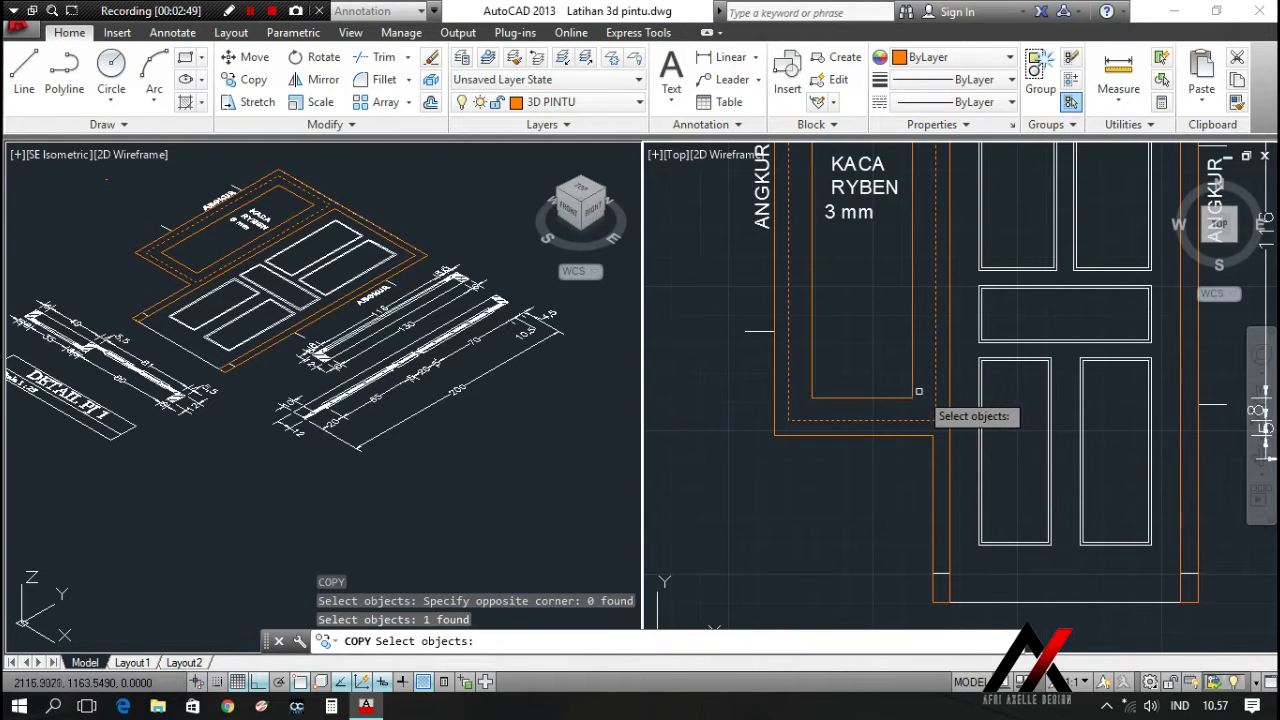
left_click(916, 392)
key("Return")
left_click(900, 385)
scroll(985, 336, "down", 8)
scroll(975, 332, "up", 5)
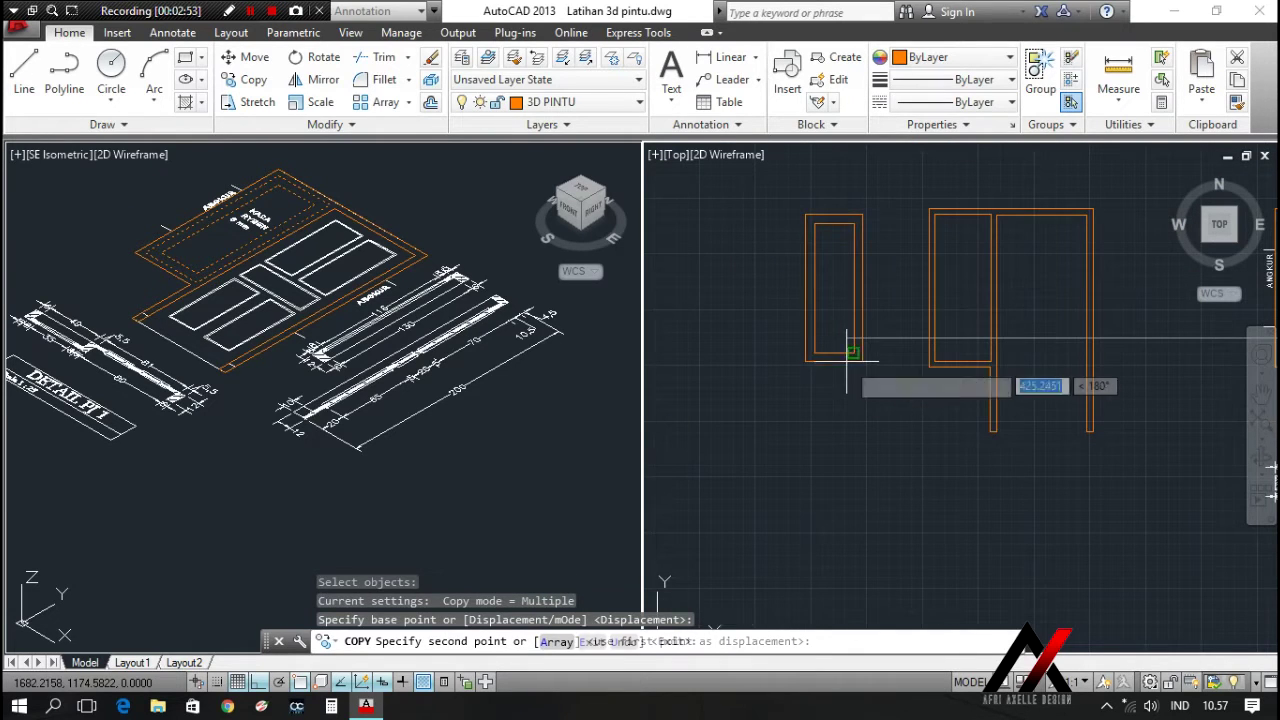
left_click(850, 352)
key("Escape")
Copy the inner glass pane rectangle from the copied window sash to a free spot on its left
type("o")
key("Return")
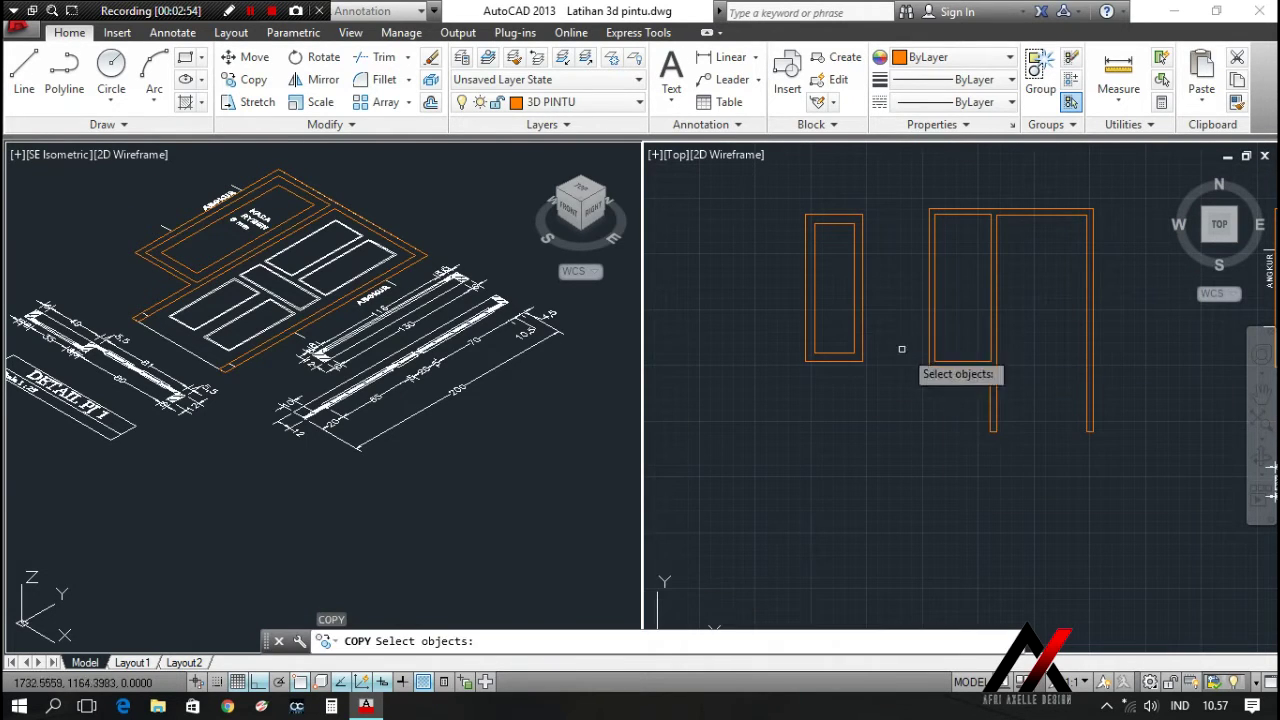
left_click(858, 350)
key("Return")
left_click(843, 318)
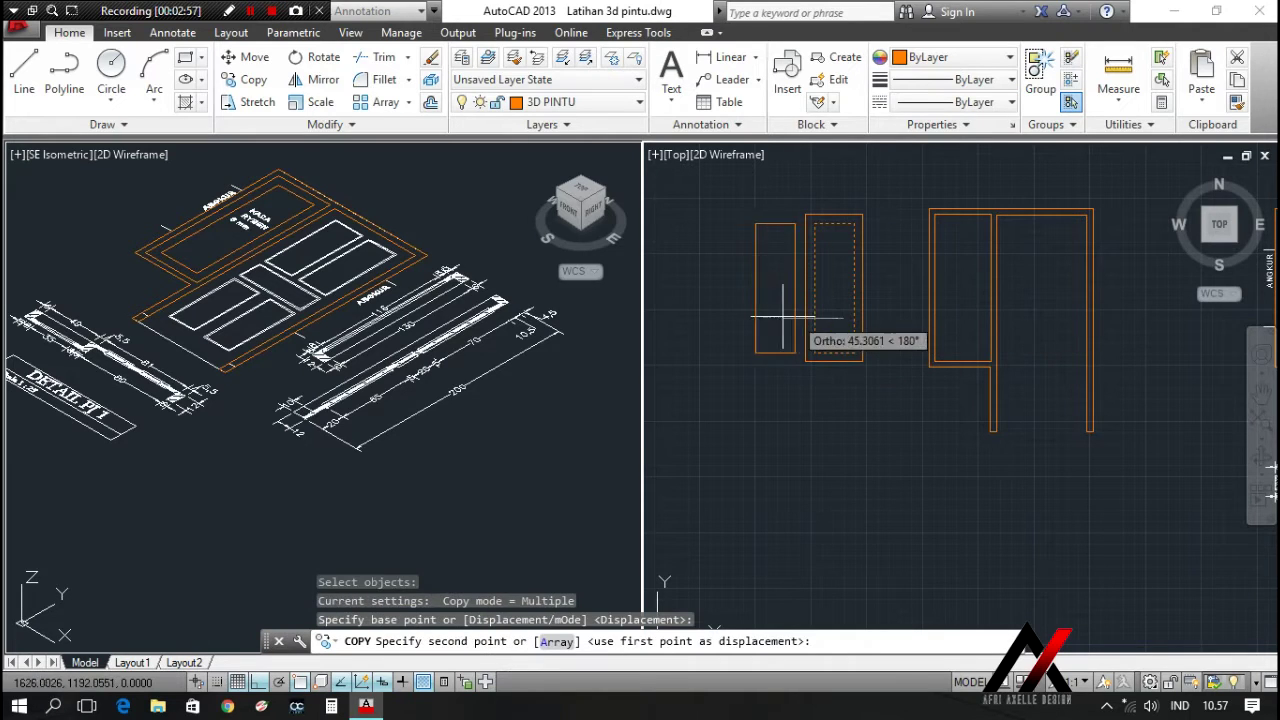
left_click(770, 300)
key("Escape")
Draw a rectangle over the door leaf outline, from the left jamb's inner foot to the opposite upper corner of the opening
scroll(1000, 320, "down", 5)
scroll(1000, 320, "up", 3)
scroll(914, 310, "up", 4)
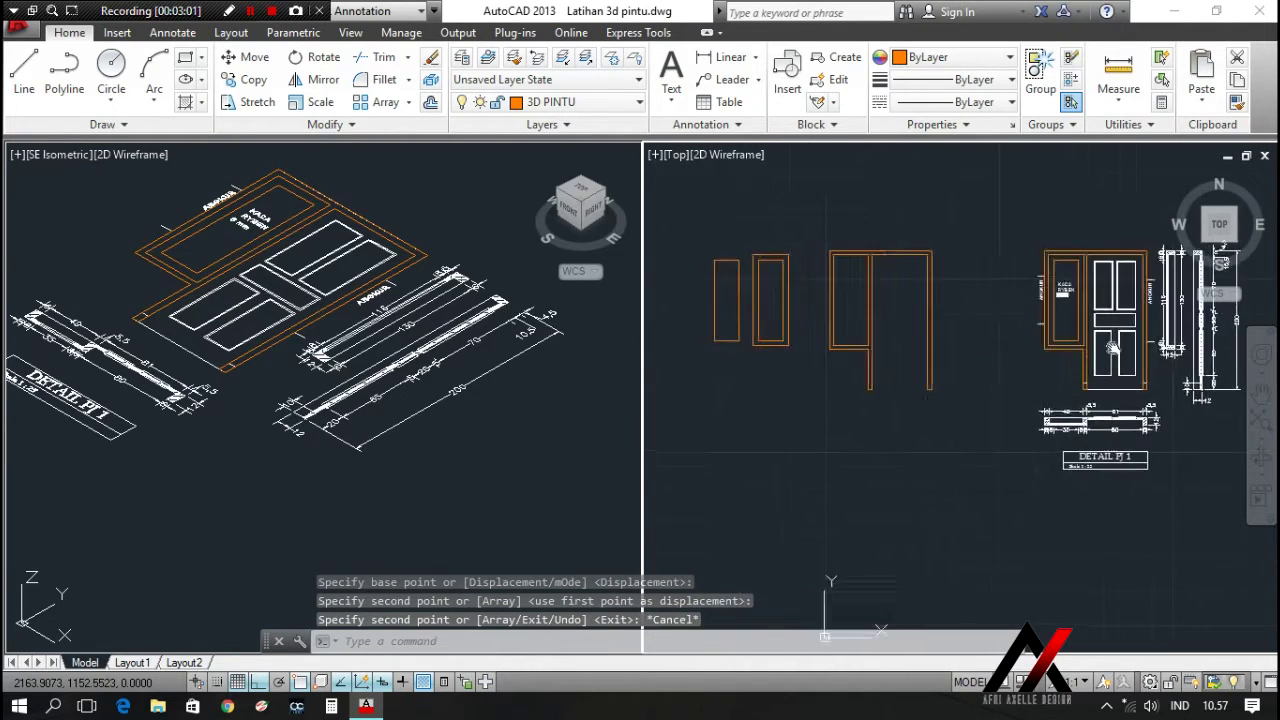
key("Escape")
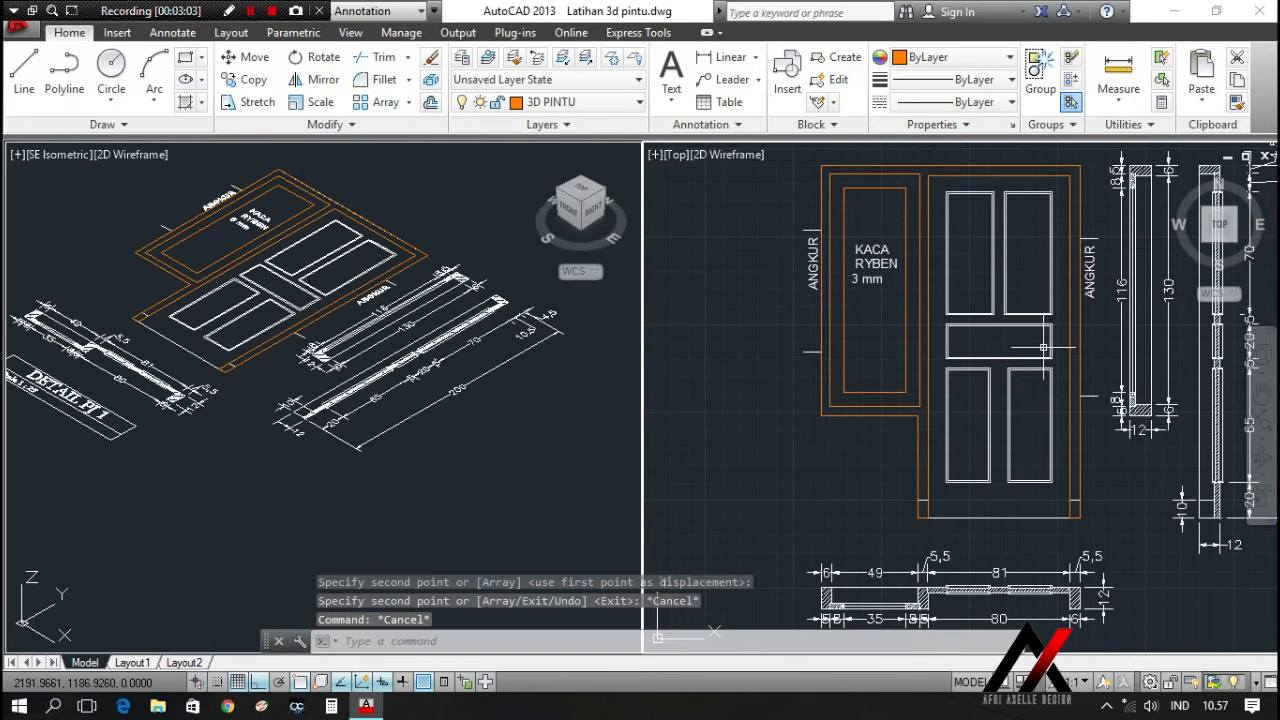
type("rec")
key("Return")
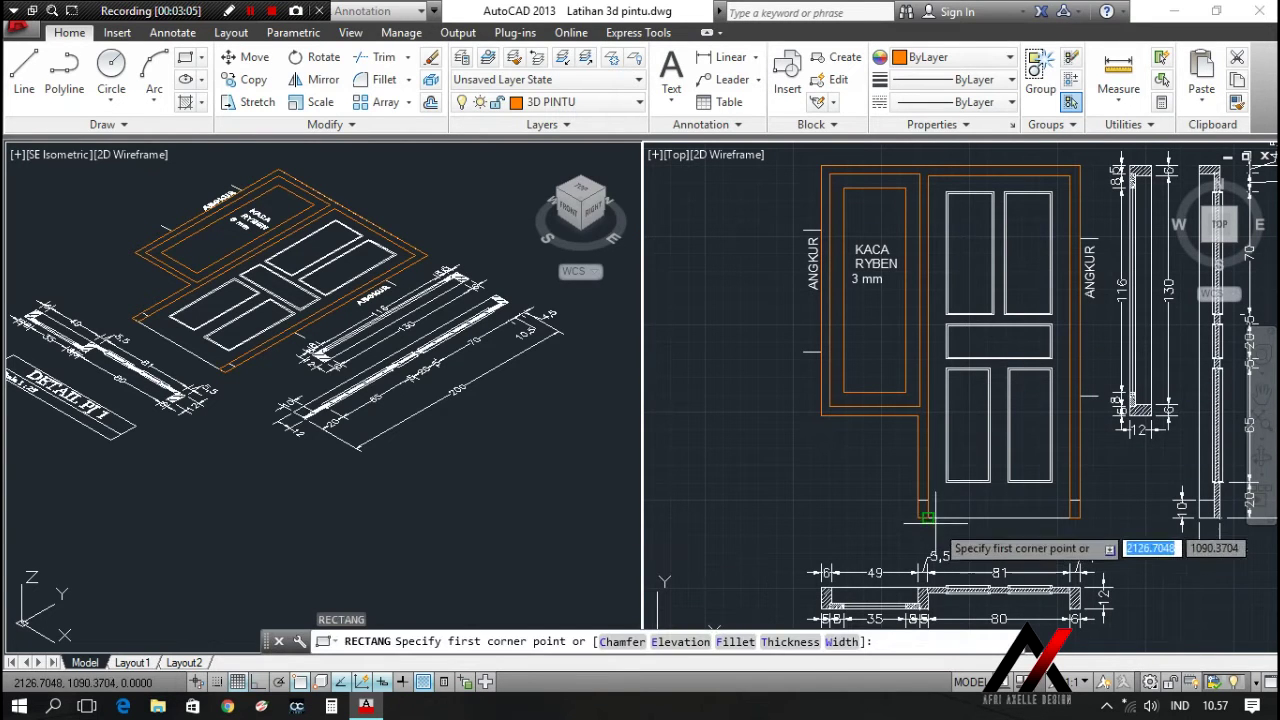
left_click(922, 518)
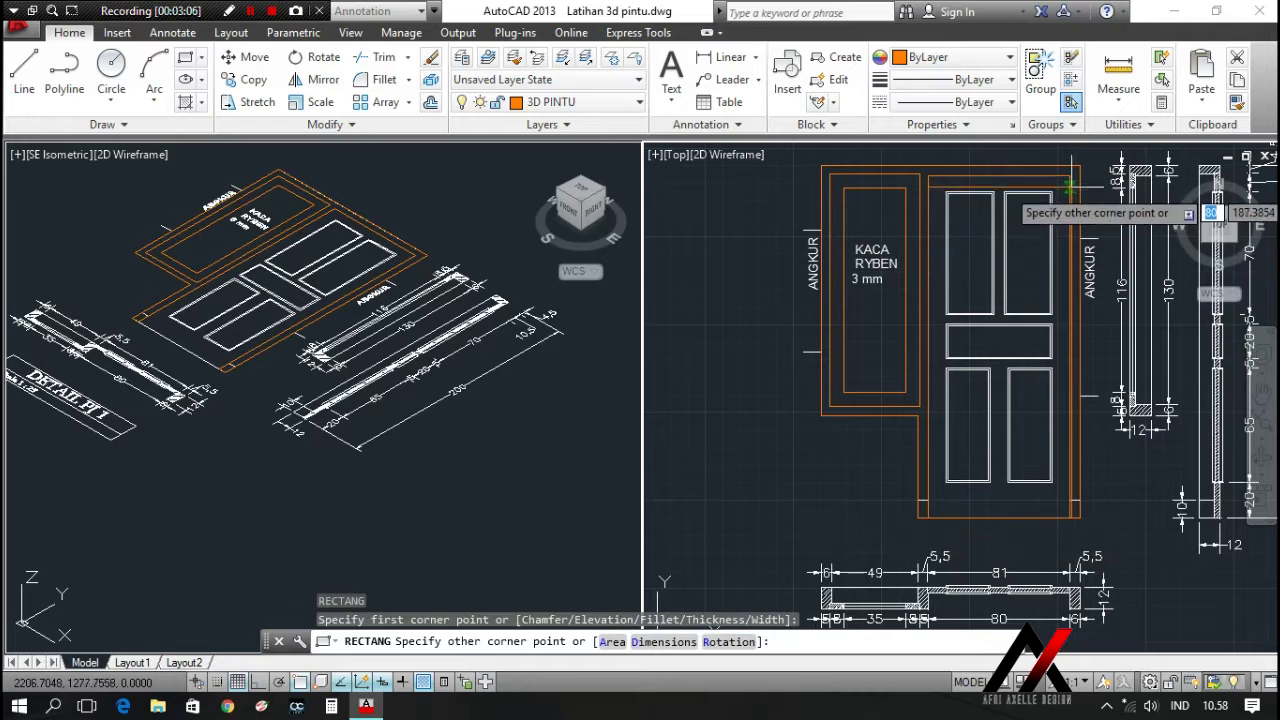
left_click(1066, 195)
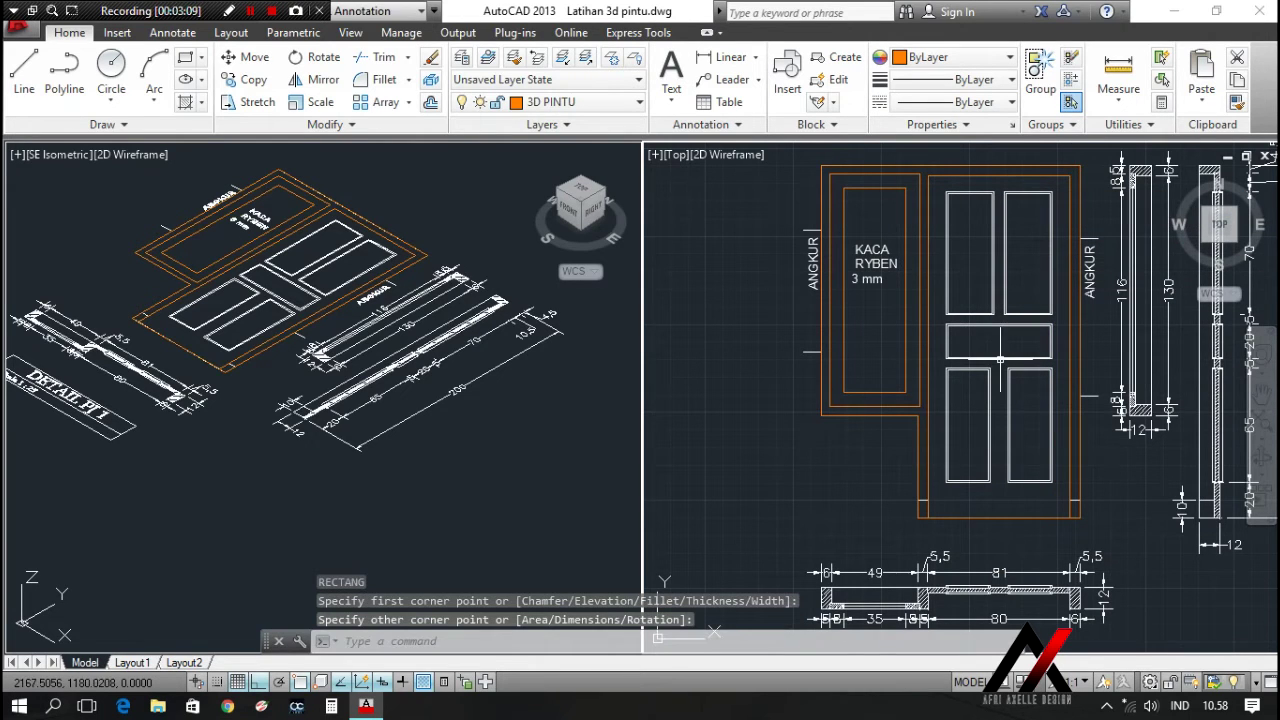
Draw a 27 by 70 rectangle over the outer outline of the door's upper-left panel
scroll(996, 210, "up", 3)
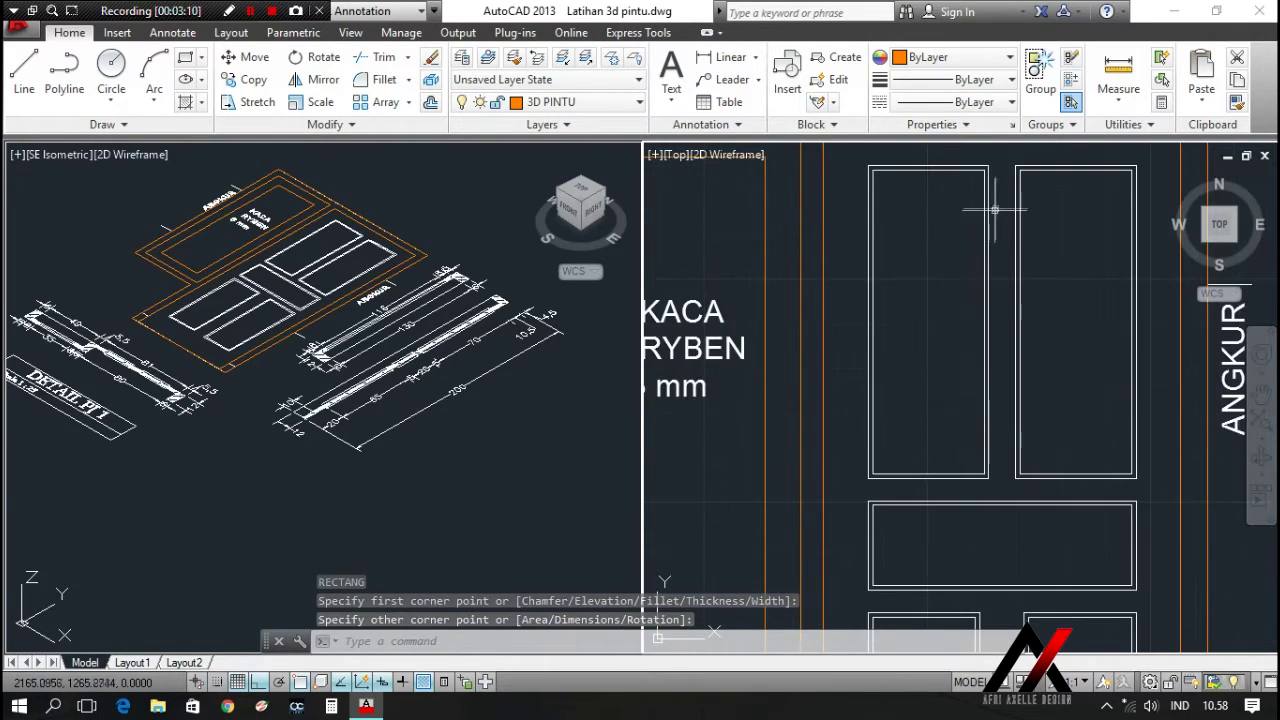
key("Escape")
scroll(990, 220, "down", 2)
type("REC")
key("Return")
scroll(900, 209, "up", 4)
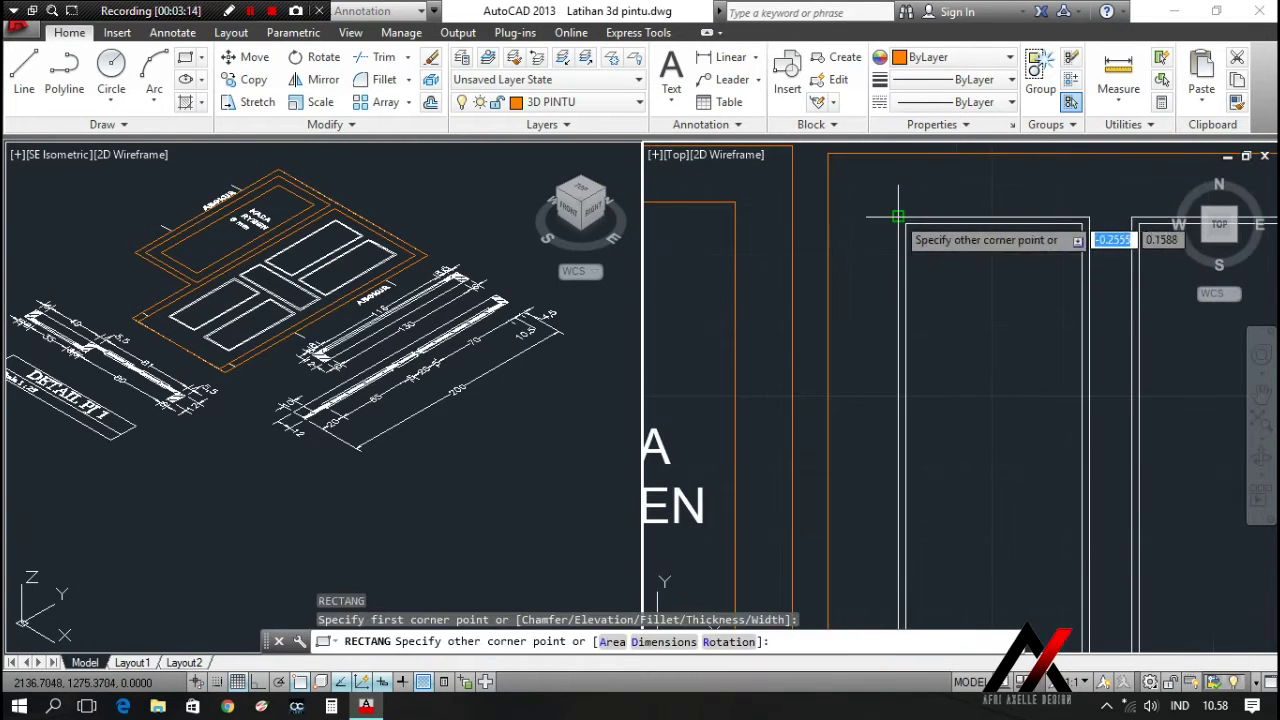
scroll(948, 294, "down", 4)
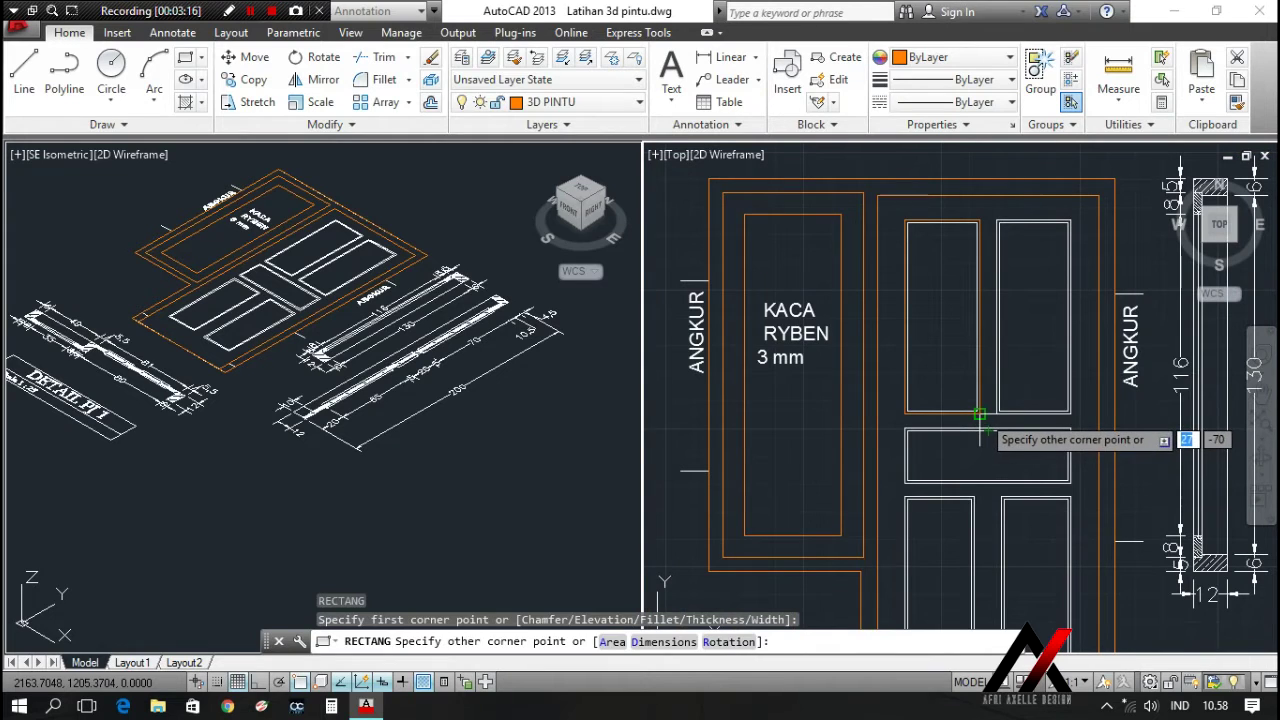
key("Escape")
Draw a 25 by 68 rectangle over the inner outline of the door's upper-left panel
right_click(922, 245)
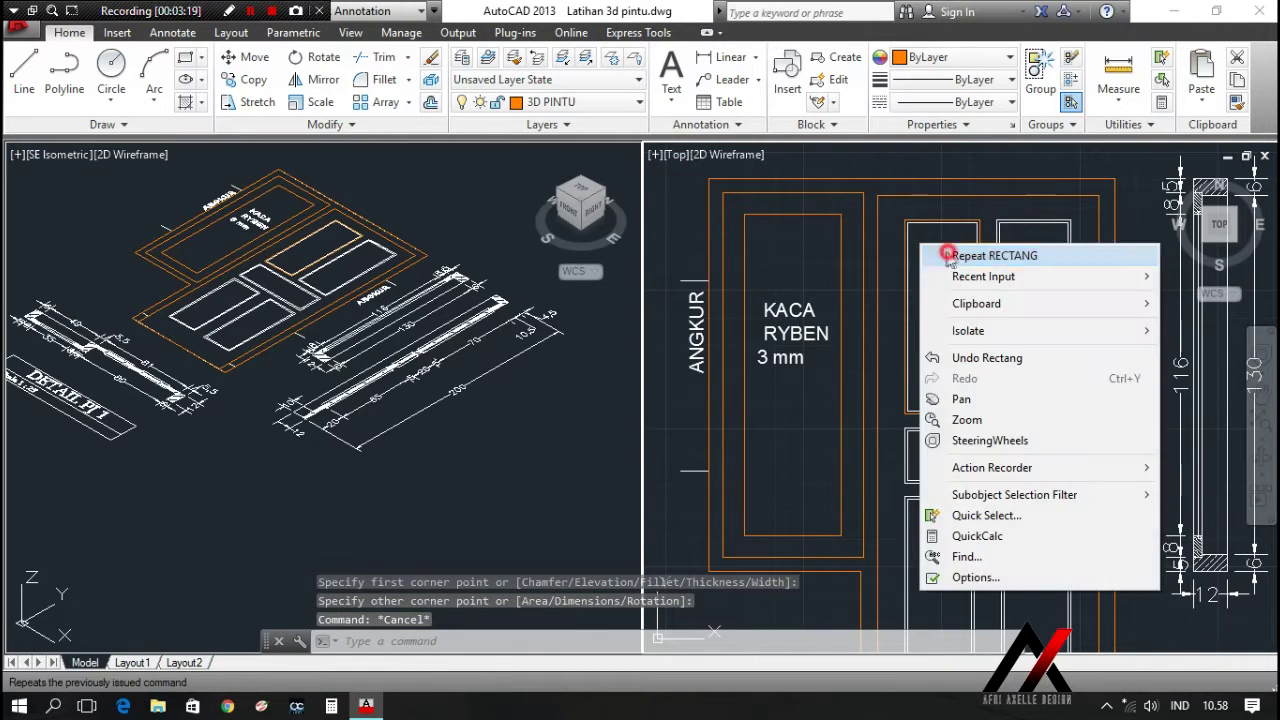
left_click(945, 255)
scroll(915, 222, "up", 3)
left_click(894, 218)
scroll(894, 218, "down", 3)
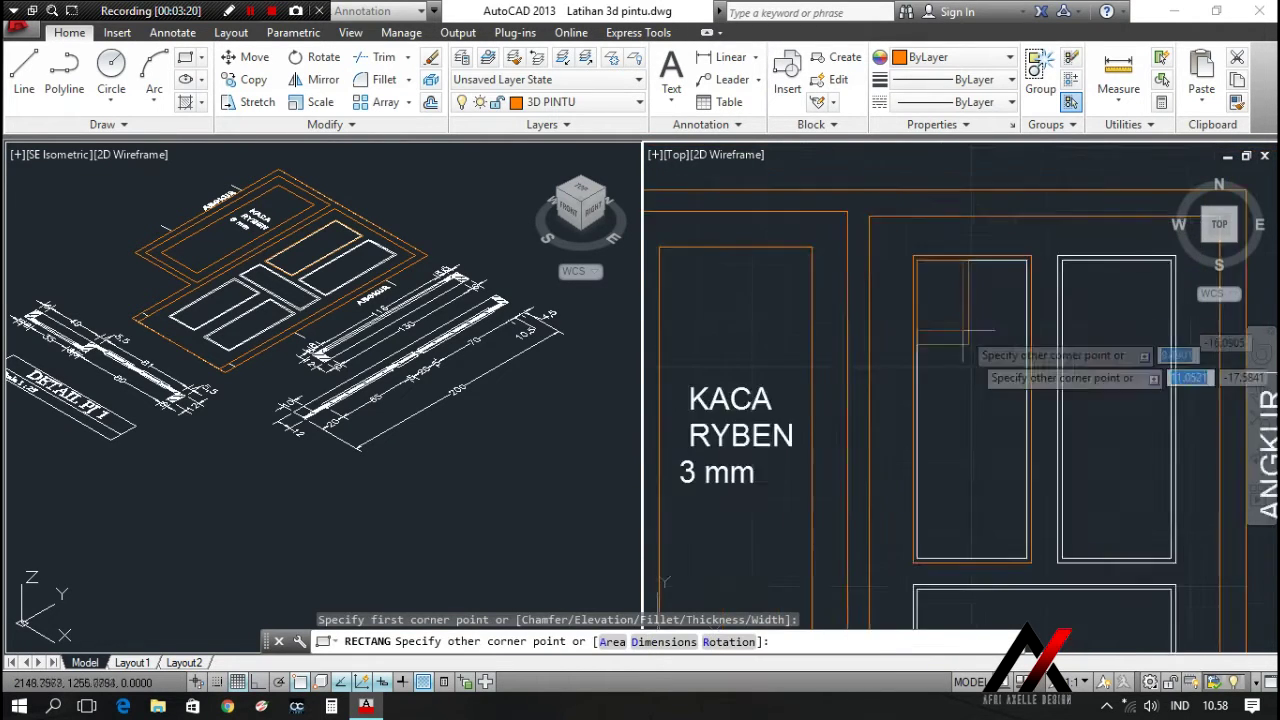
scroll(983, 410, "up", 3)
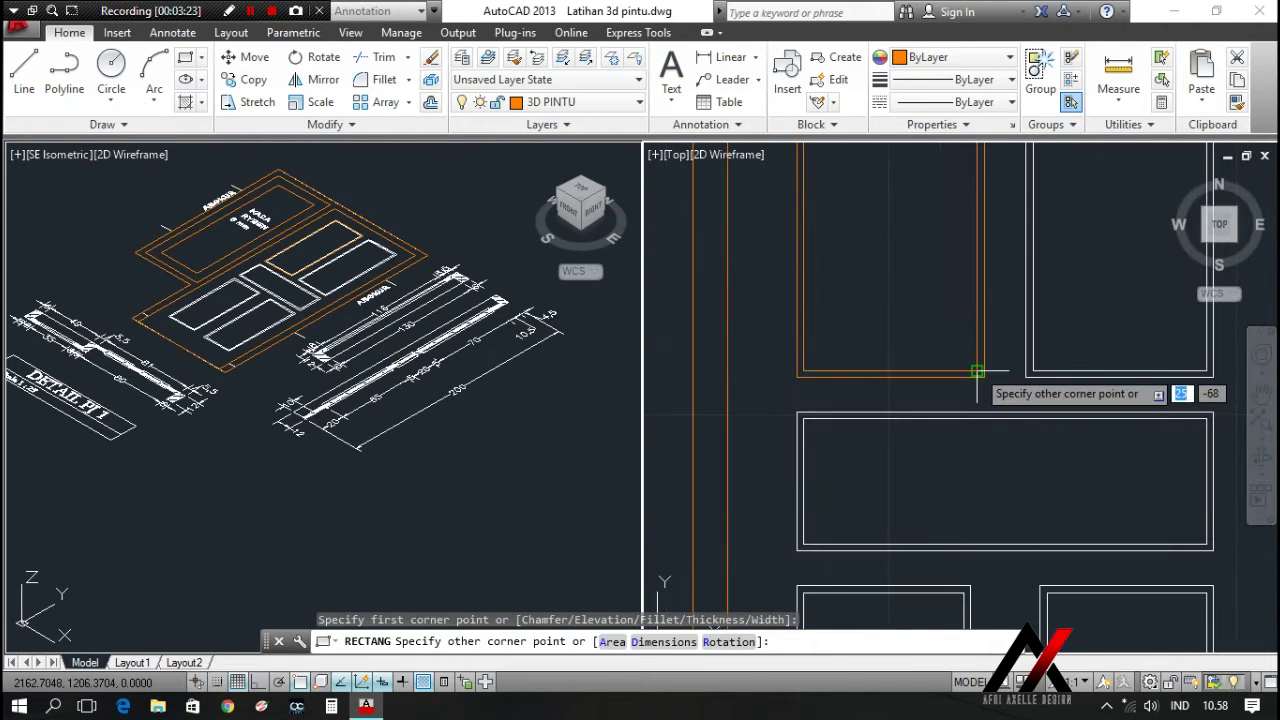
left_click(979, 373)
scroll(937, 361, "down", 3)
key("Escape")
Draw rectangles over the outer and inner outlines of the door's middle horizontal panel
right_click(888, 218)
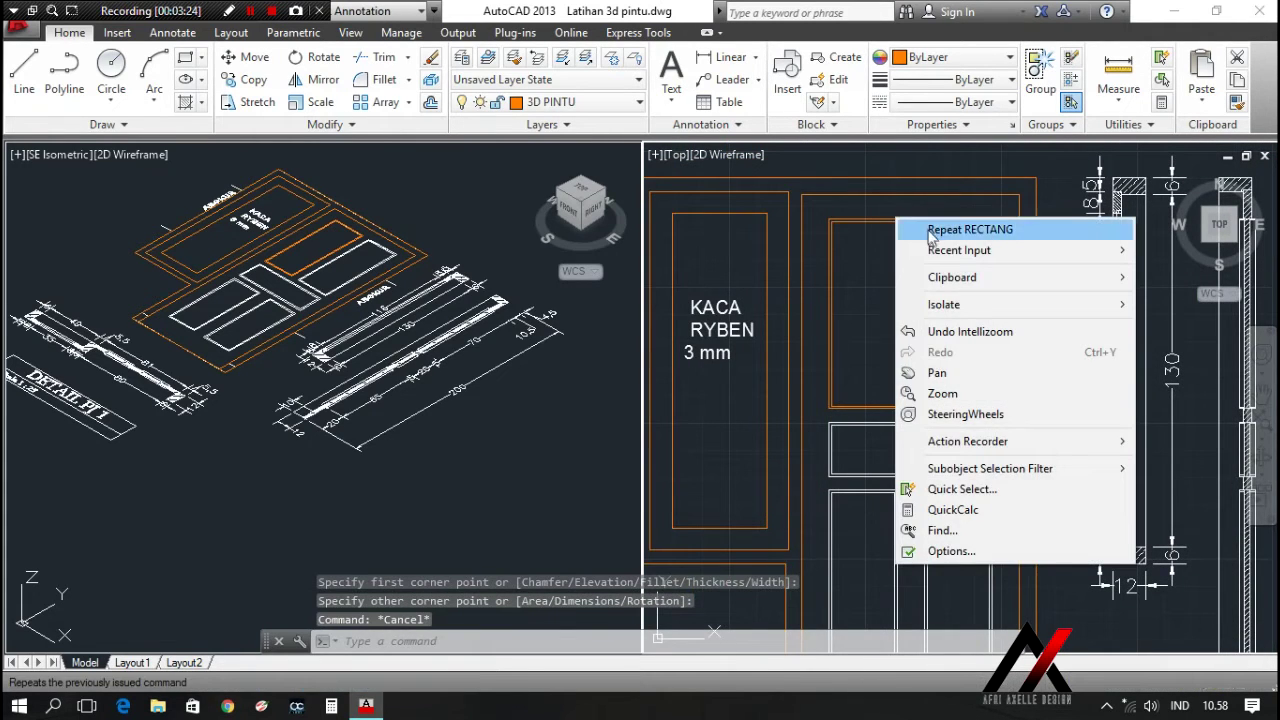
left_click(943, 228)
scroll(808, 323, "up", 3)
left_click(806, 298)
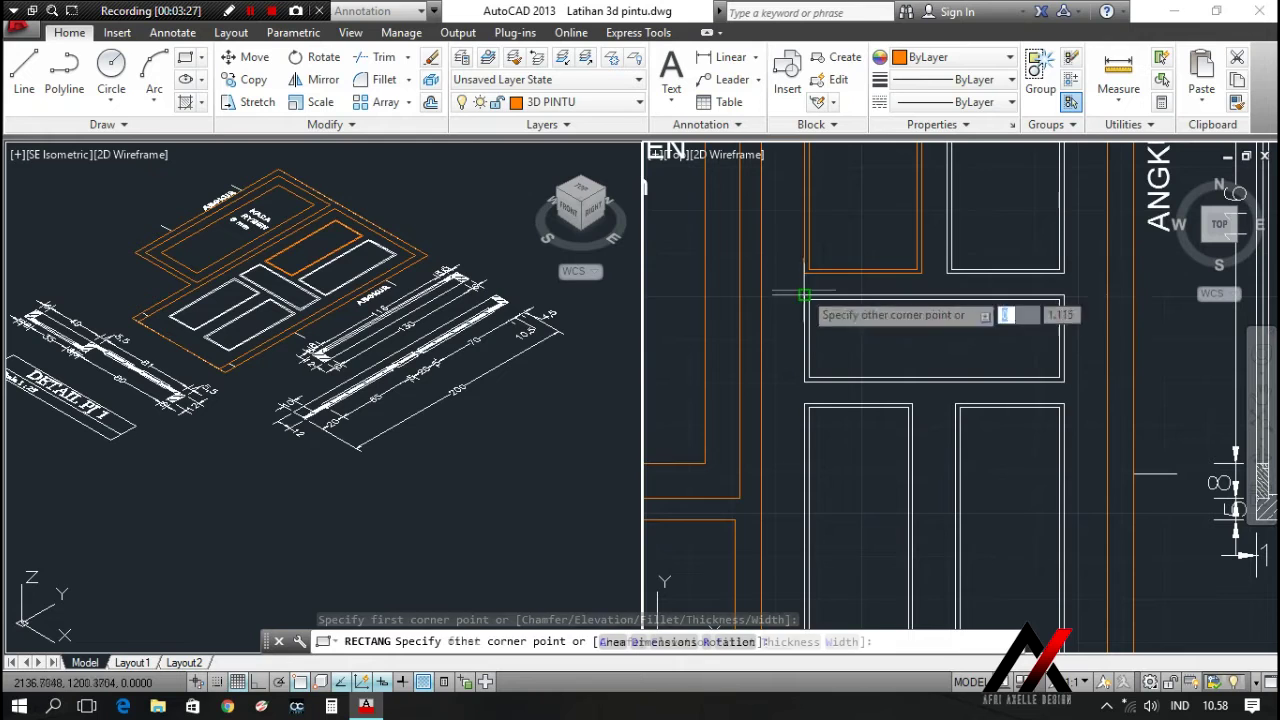
key("Escape")
right_click(822, 304)
left_click(885, 316)
left_click(806, 298)
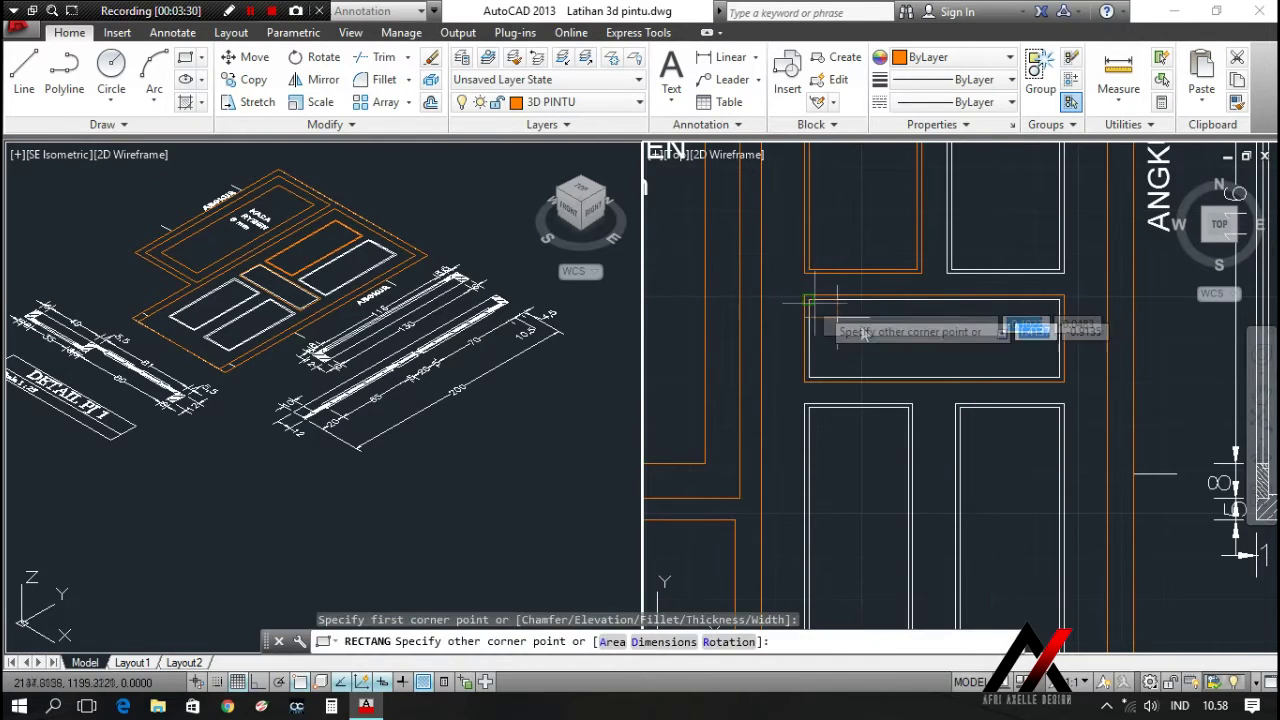
key("Escape")
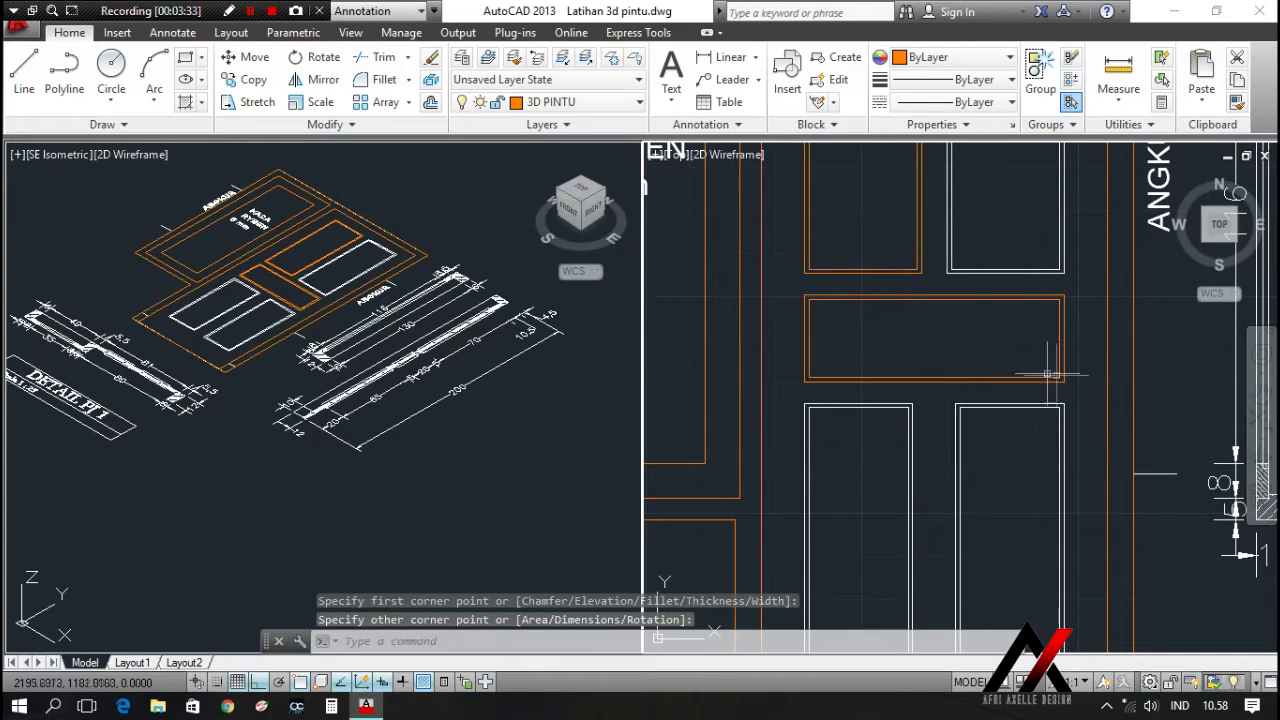
Draw a 25 by 65 rectangle over the outer outline of the door's lower-left panel
type("REC")
key("Return")
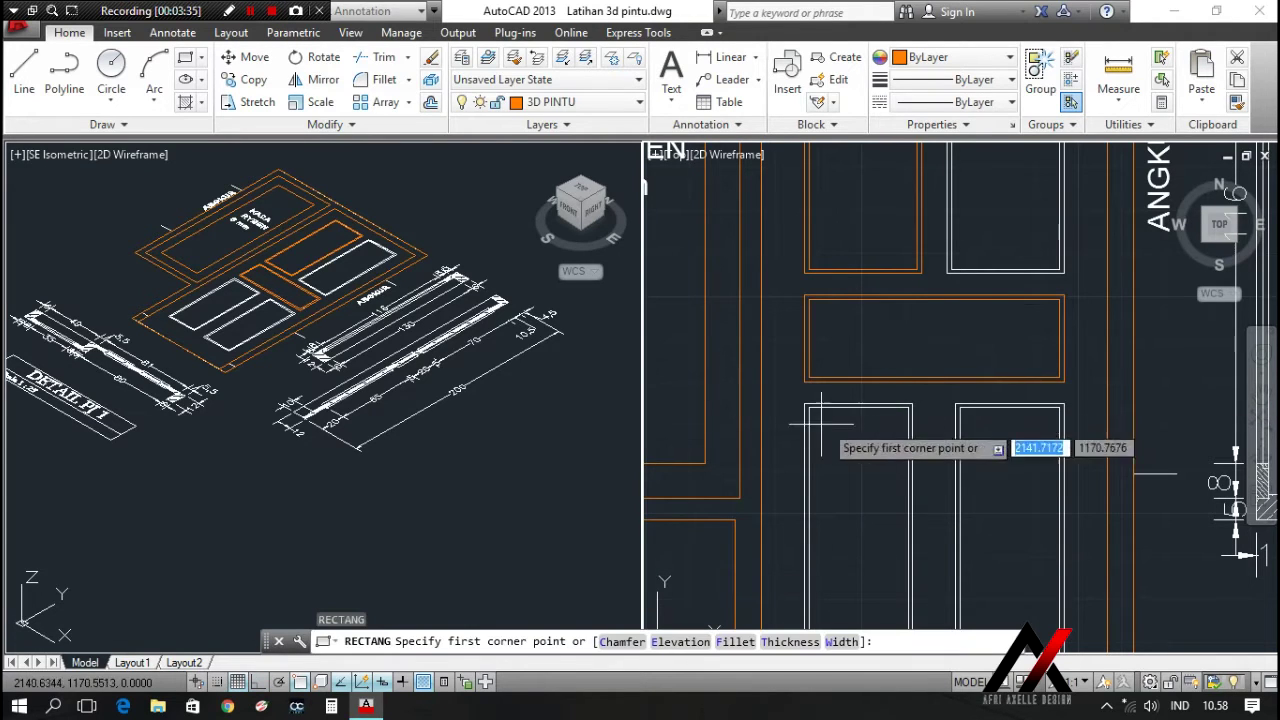
left_click(805, 404)
scroll(805, 404, "down", 3)
scroll(869, 478, "up", 5)
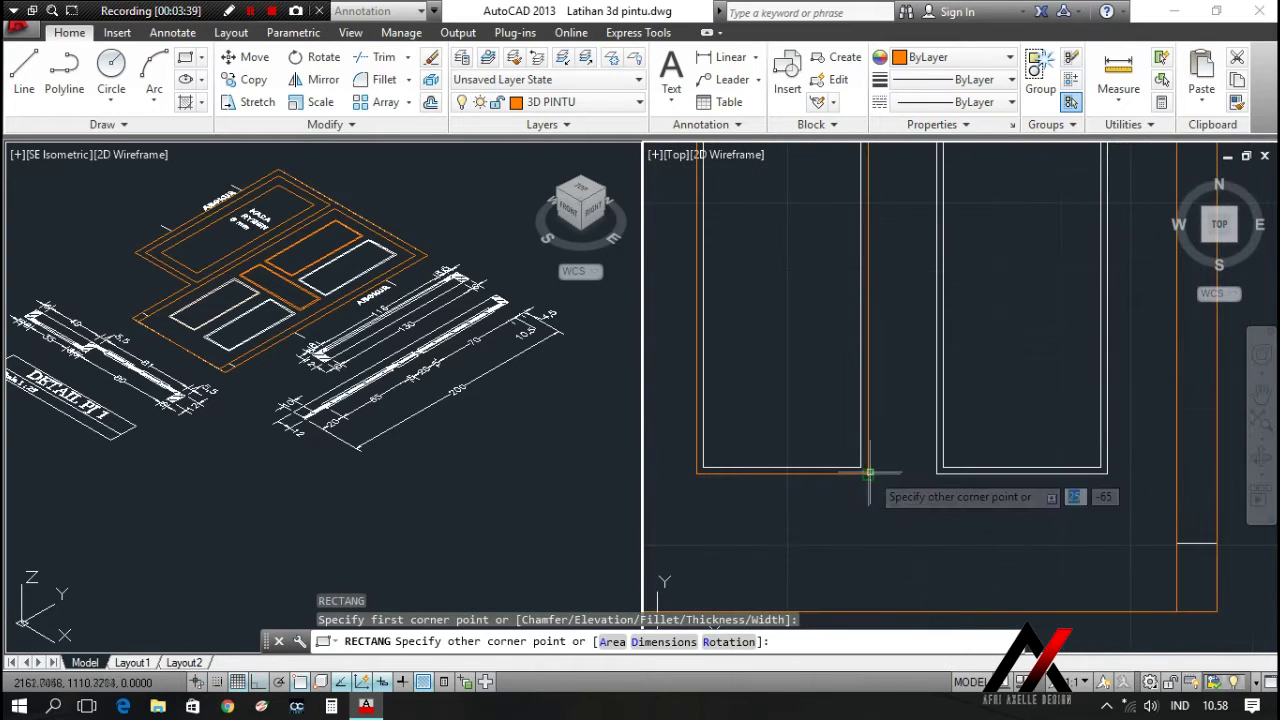
left_click(868, 474)
Draw a 23 by 63 rectangle over the inner outline of the door's lower-left panel
right_click(749, 423)
left_click(824, 87)
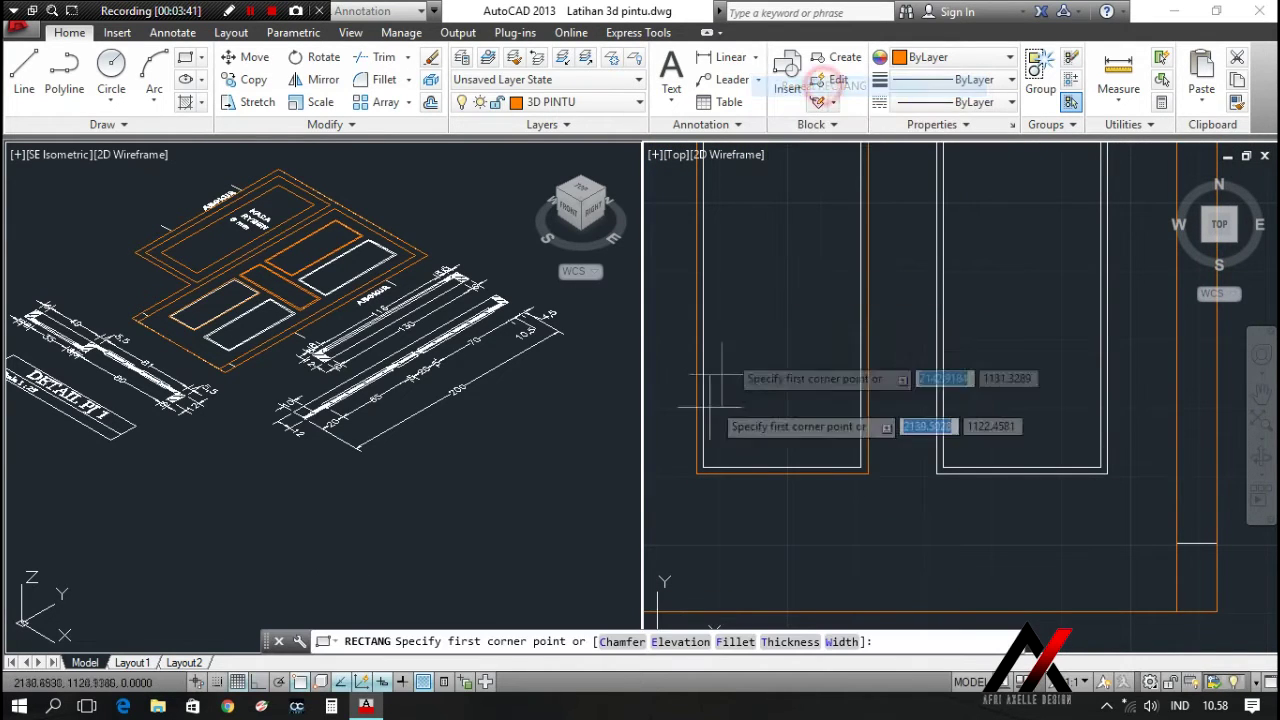
left_click(703, 468)
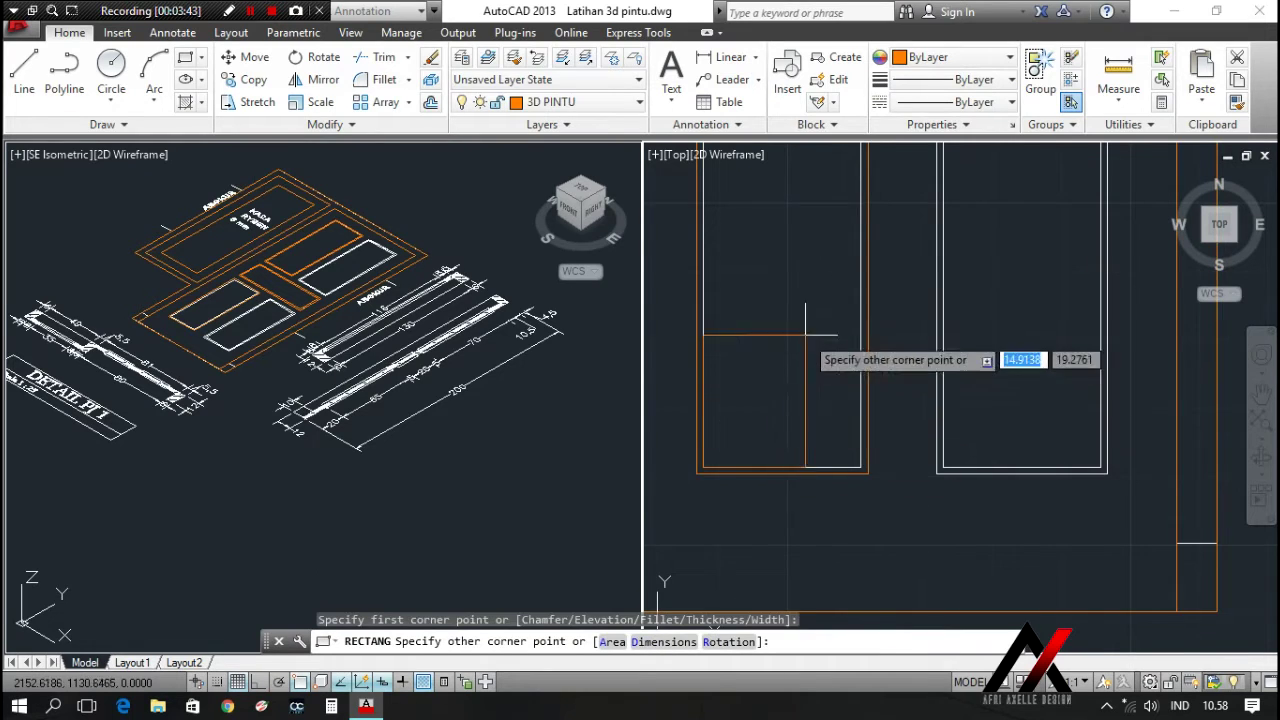
scroll(812, 500, "up", 3)
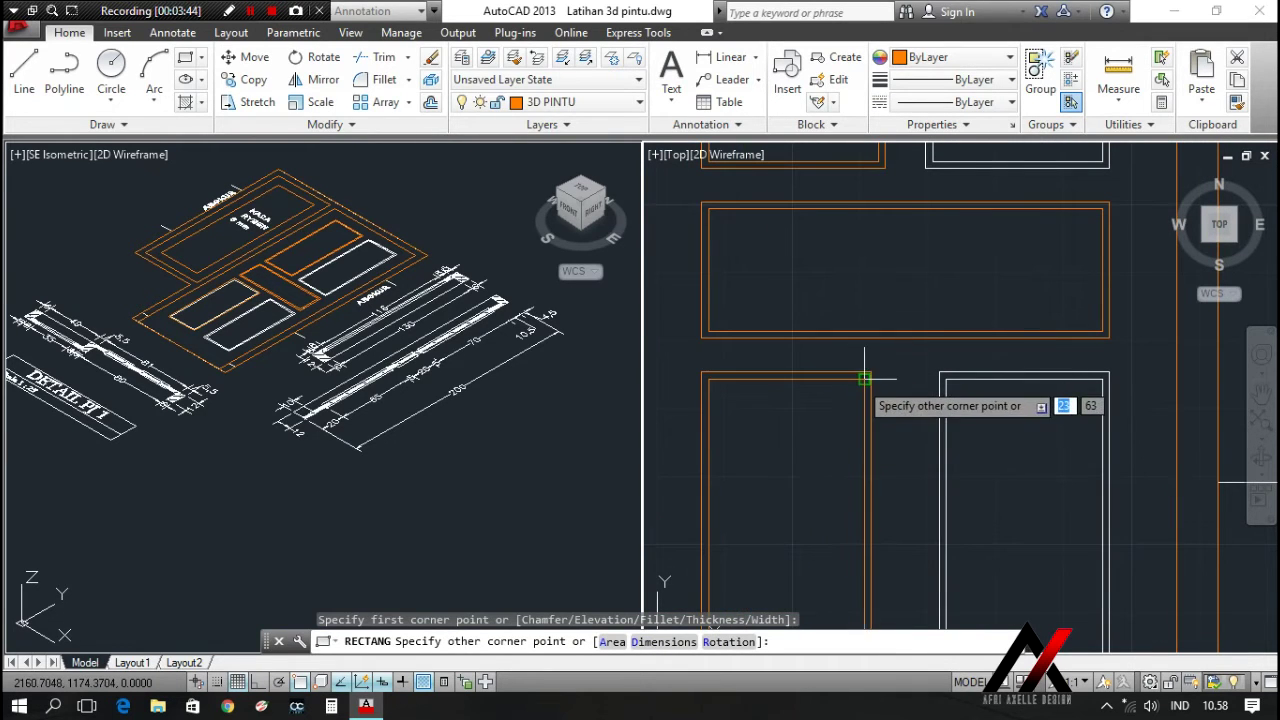
left_click(862, 384)
Copy the upper-left and lower-left panel rectangles 33 units to the right, aligning the upper copy with the upper-right panel
type("ct o")
key("Return")
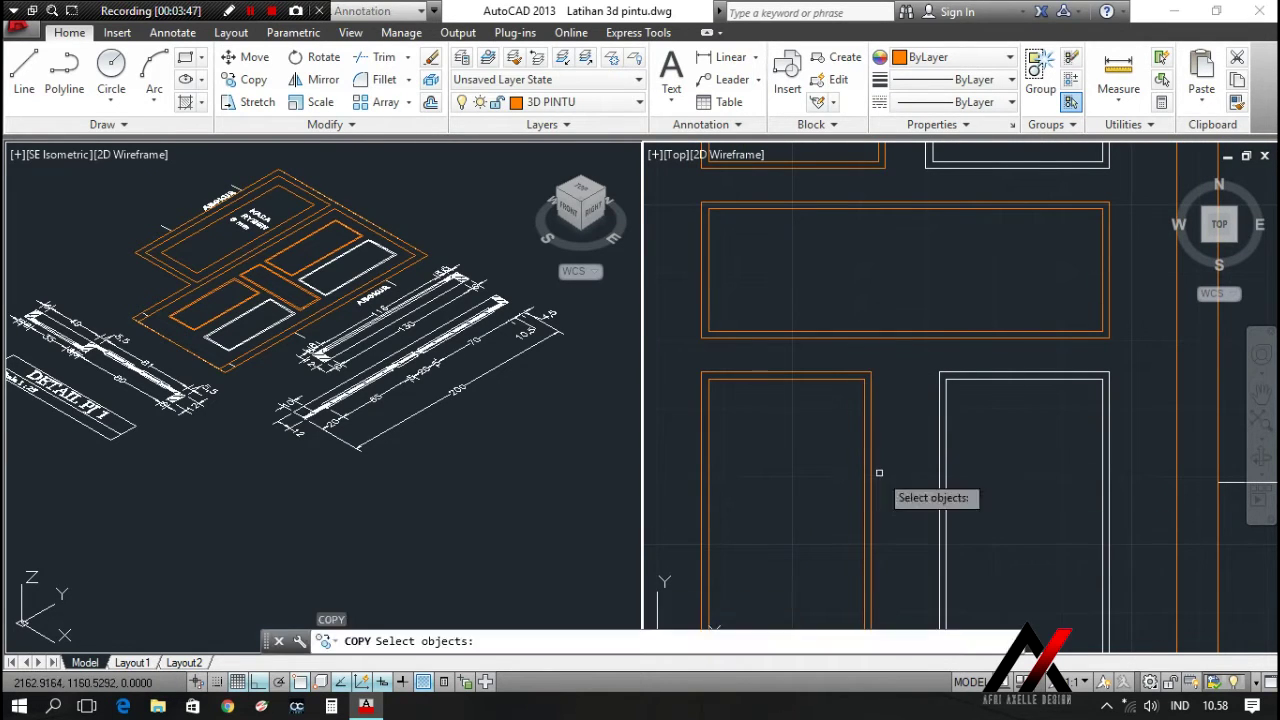
middle_click_drag(865, 424, 821, 512)
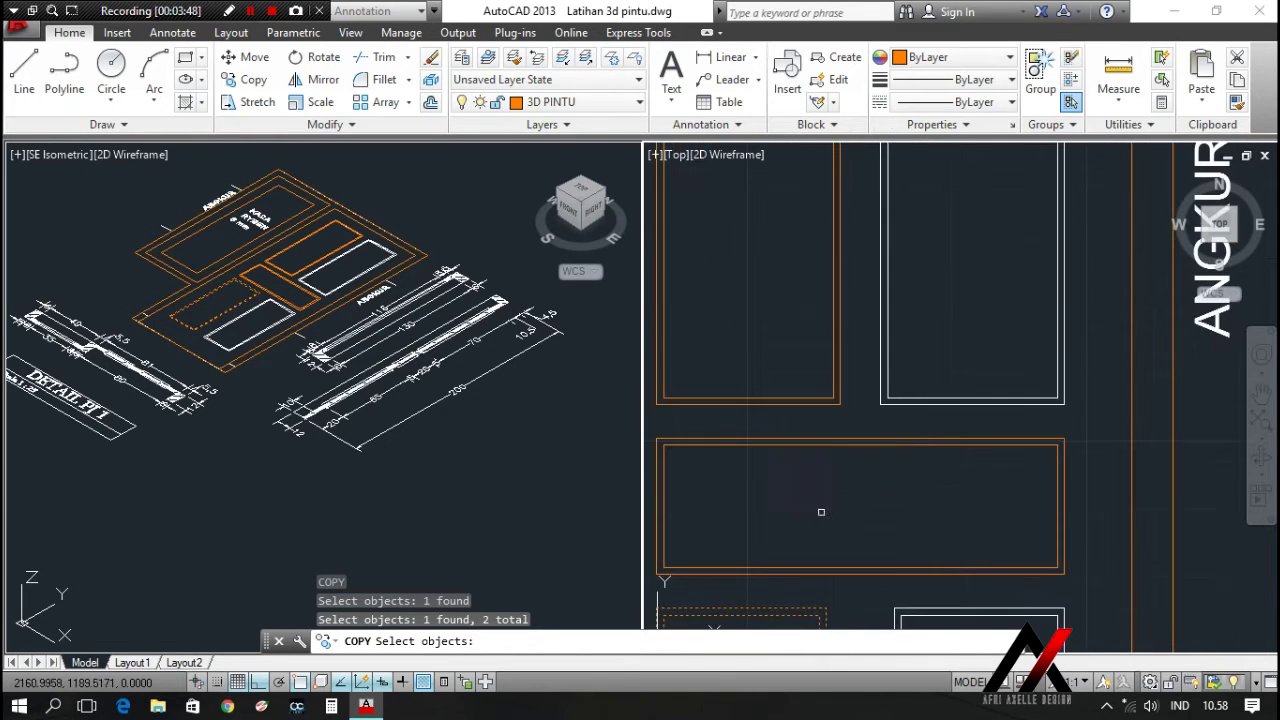
key("Return")
left_click(840, 403)
middle_click_drag(977, 398, 900, 410)
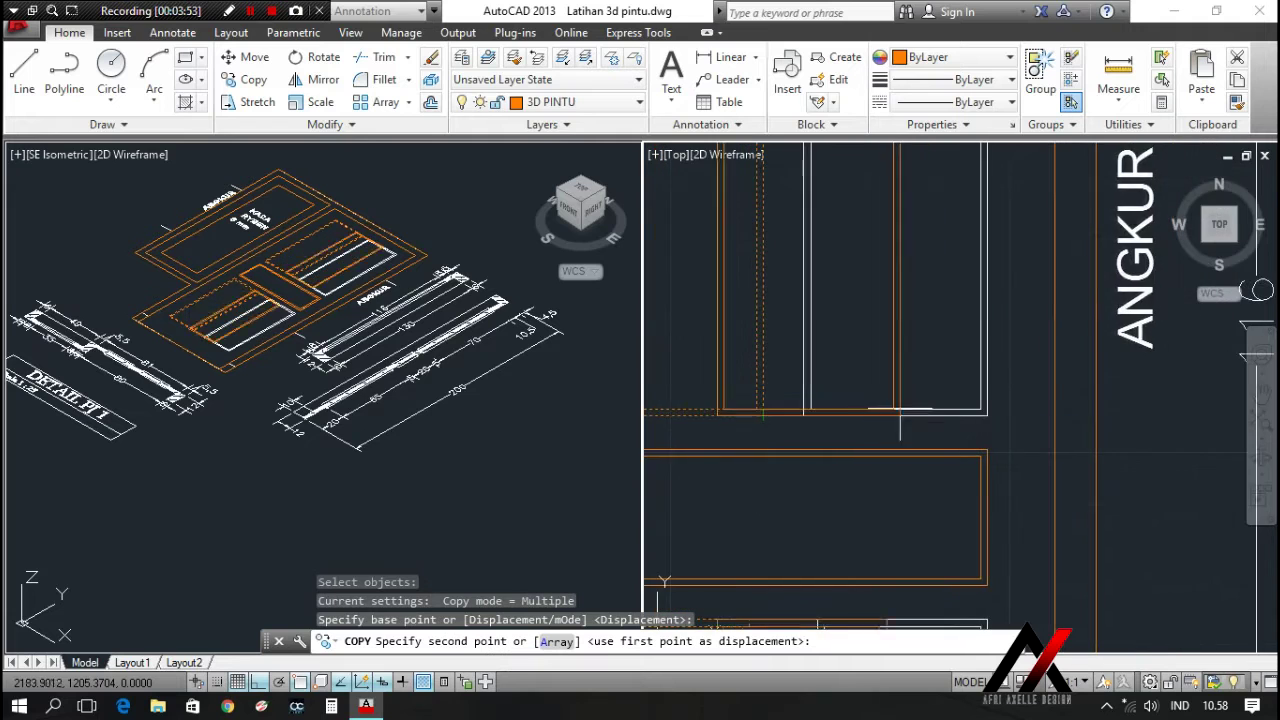
scroll(990, 418, "up", 3)
left_click(995, 417)
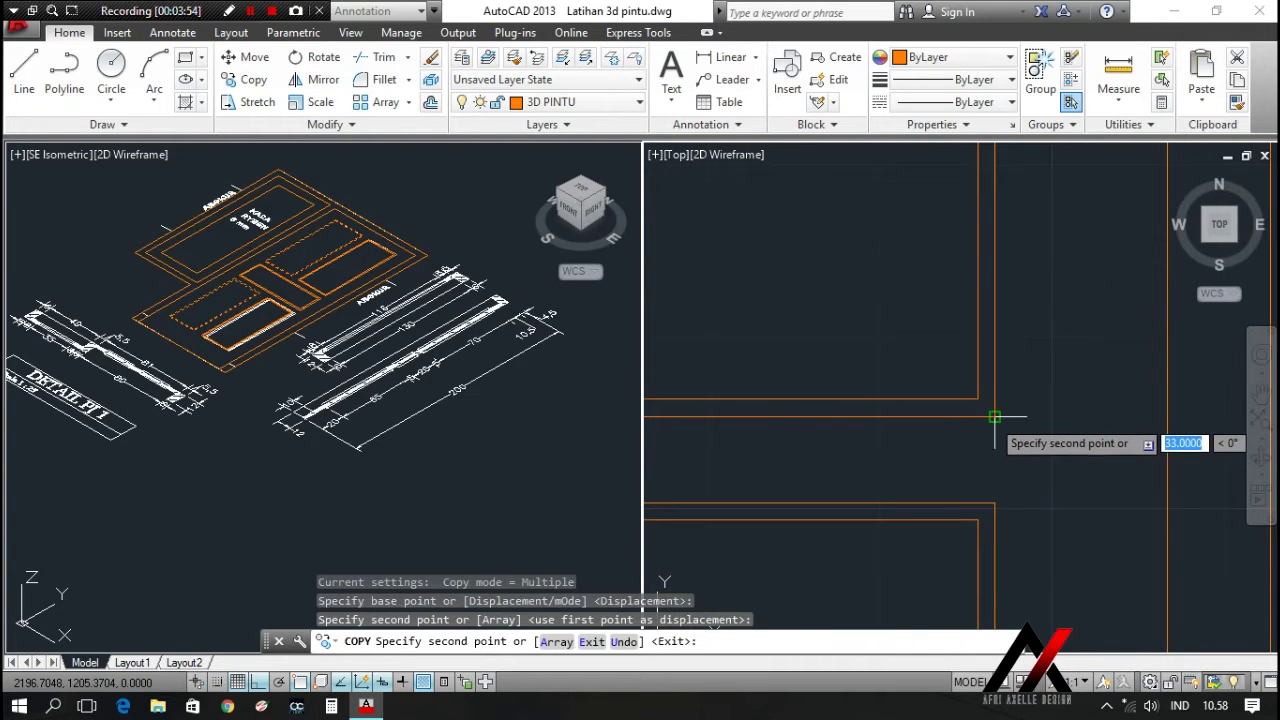
scroll(995, 417, "down", 3)
scroll(975, 435, "up", 3)
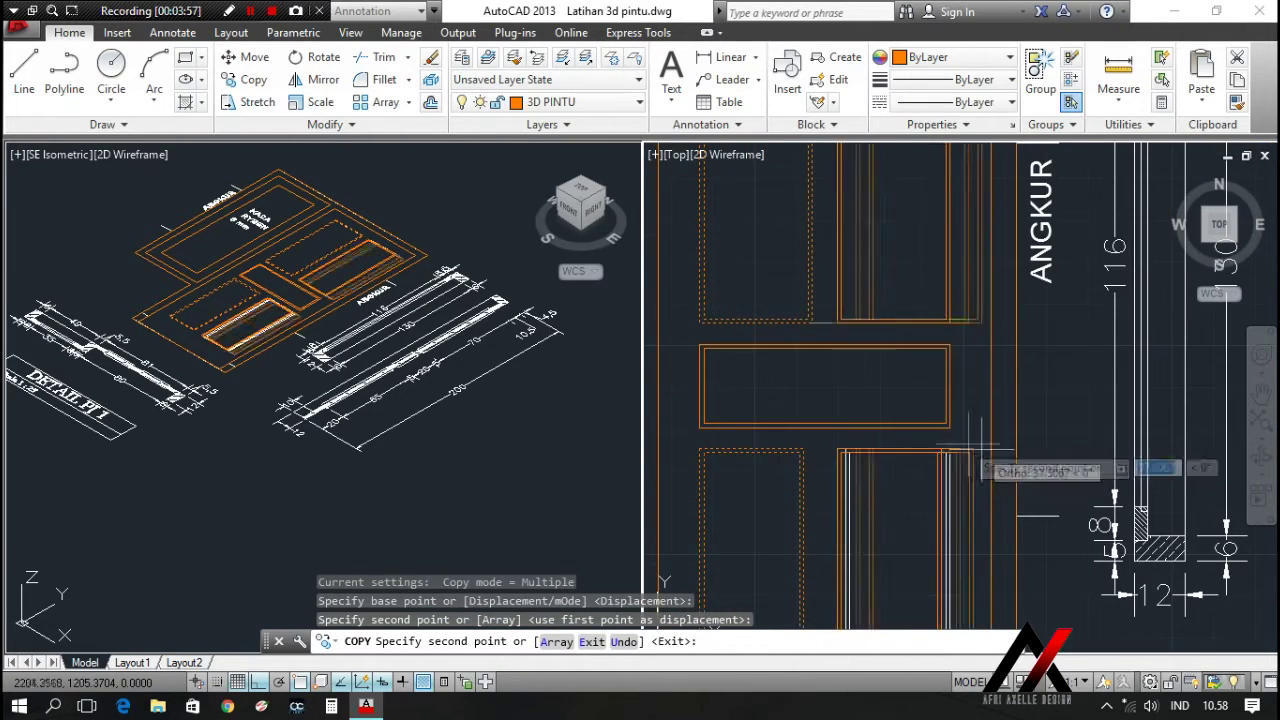
key("Escape")
Move the copied lower panel rectangles to the right so they fit over the door's lower-right panel outline
type("m")
key("Return")
scroll(975, 480, "up", 3)
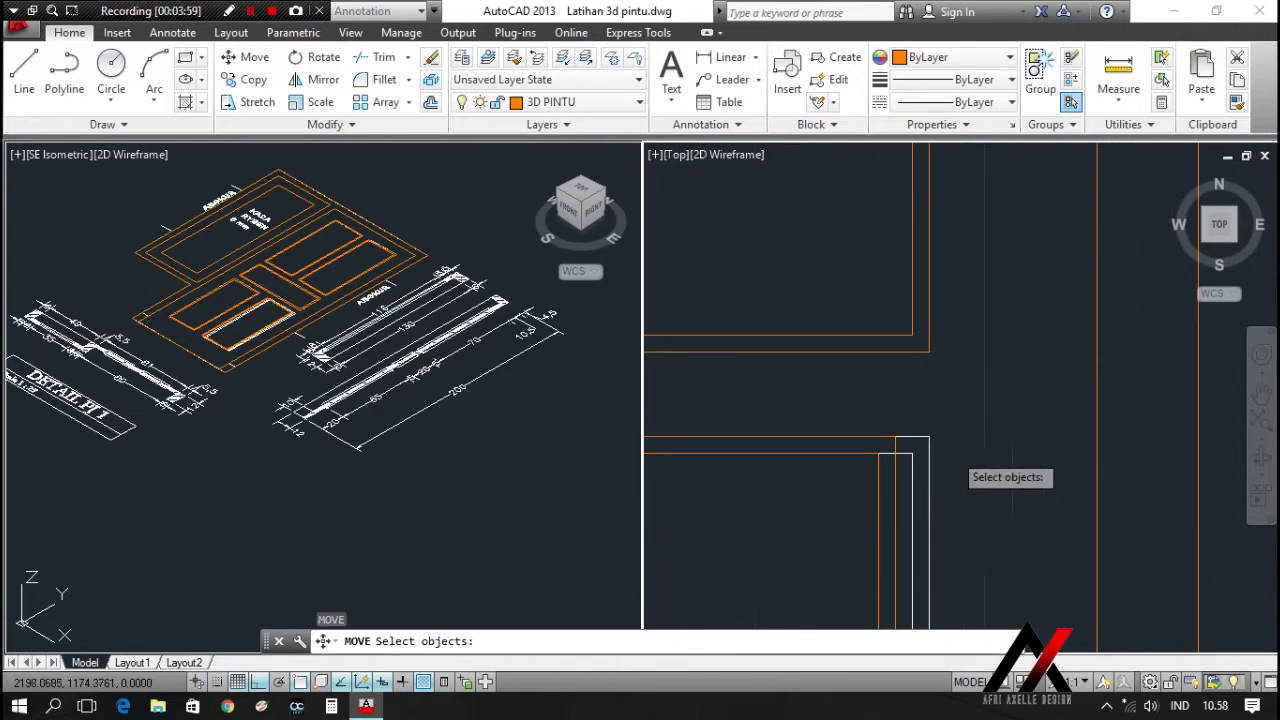
left_click(900, 485)
key("Return")
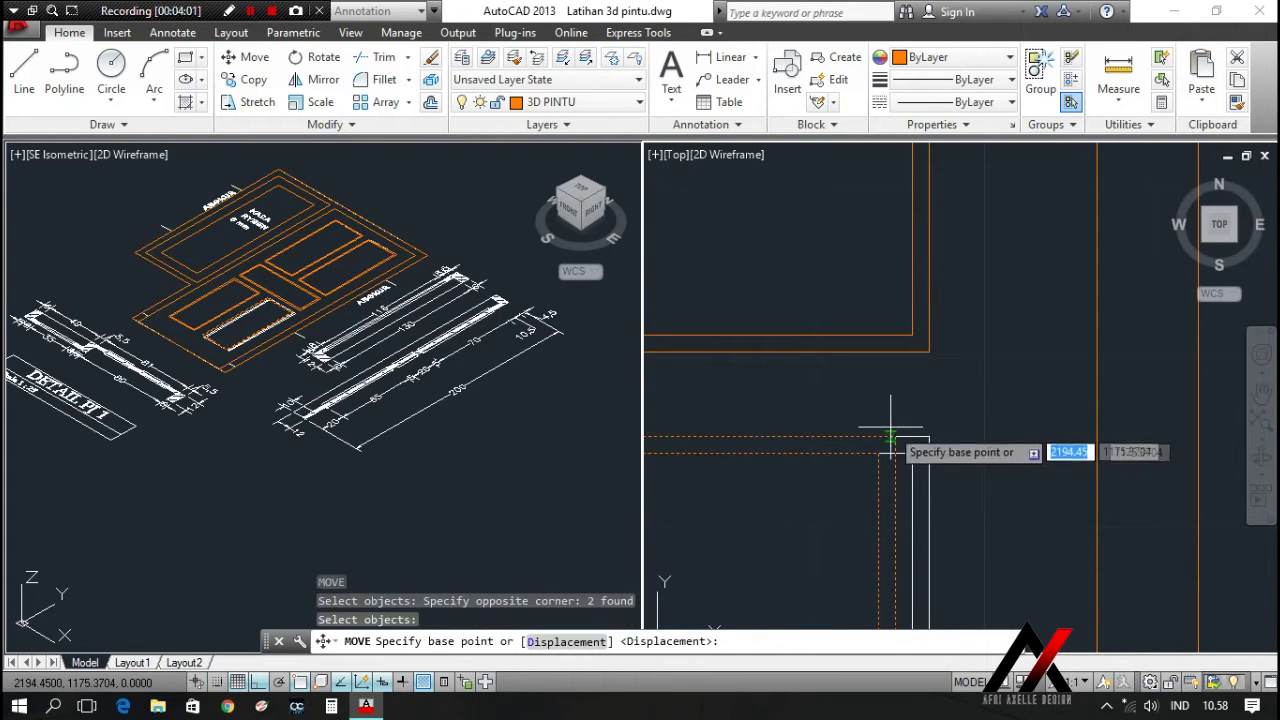
left_click(912, 438)
key("Escape")
scroll(929, 437, "down", 5)
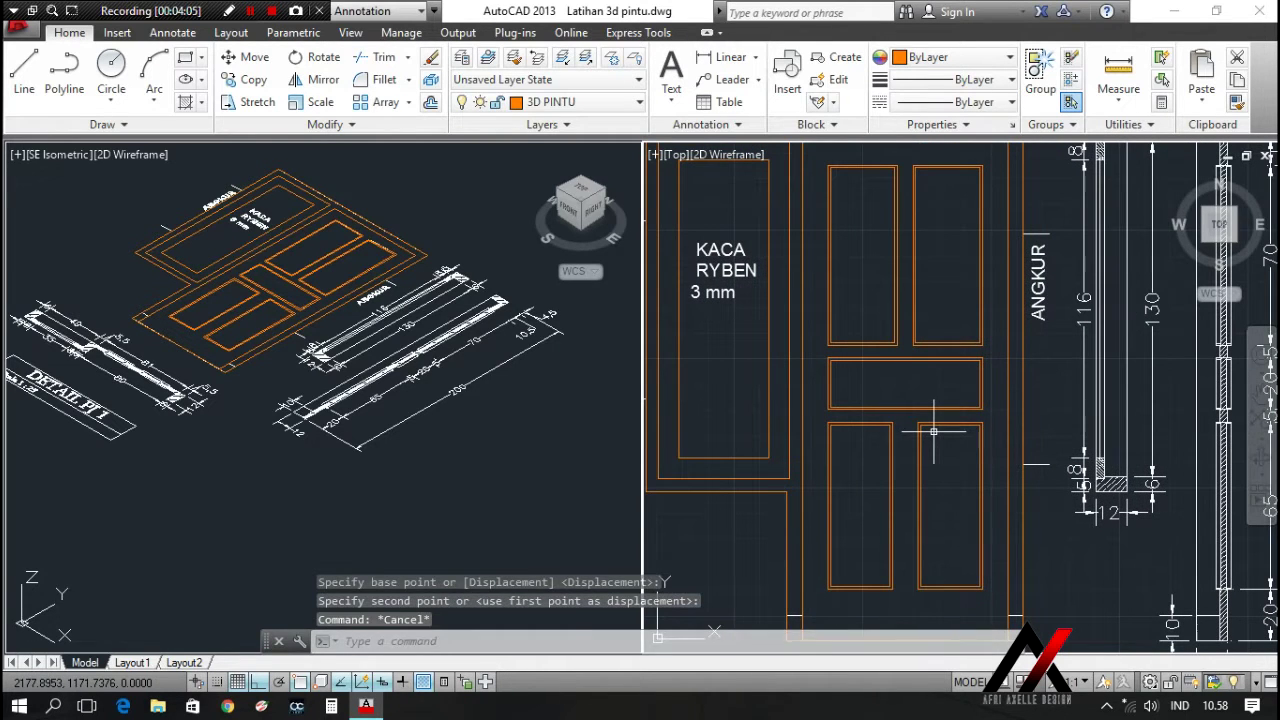
Move the door leaf rectangle and its ten panel rectangles about 199 units straight left, beside the copied frame
key("Return")
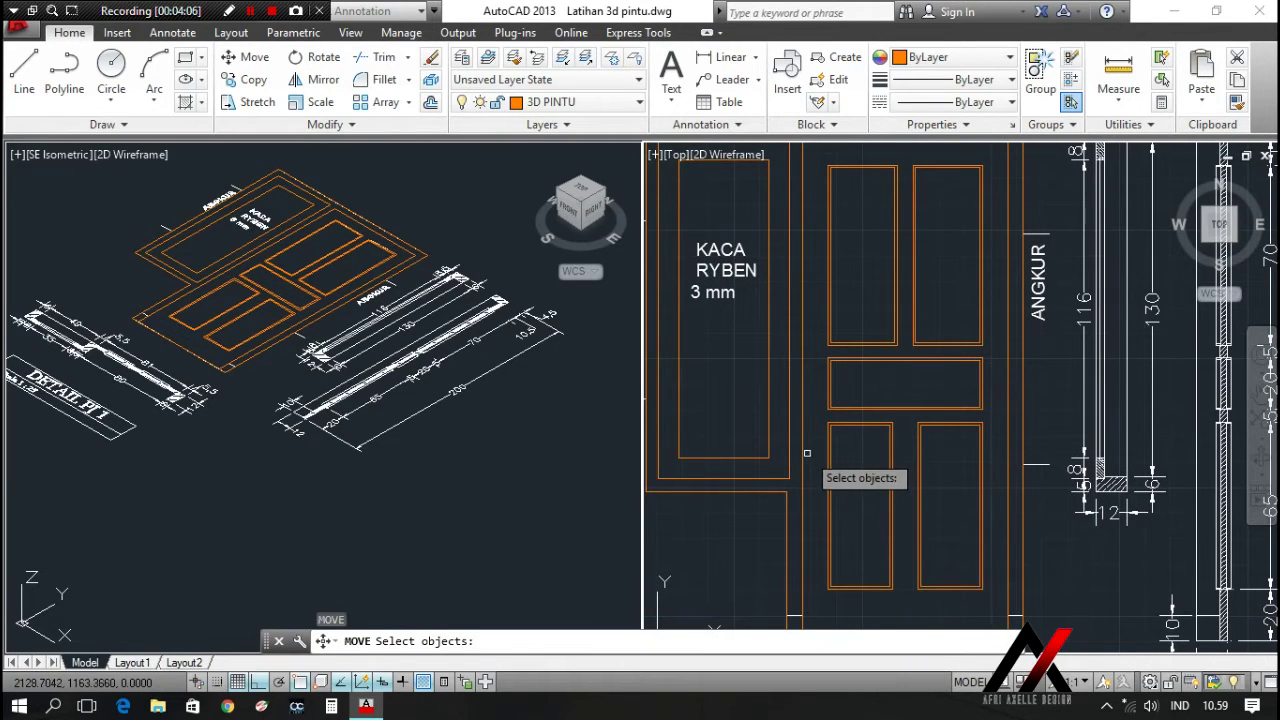
scroll(850, 437, "up", 3)
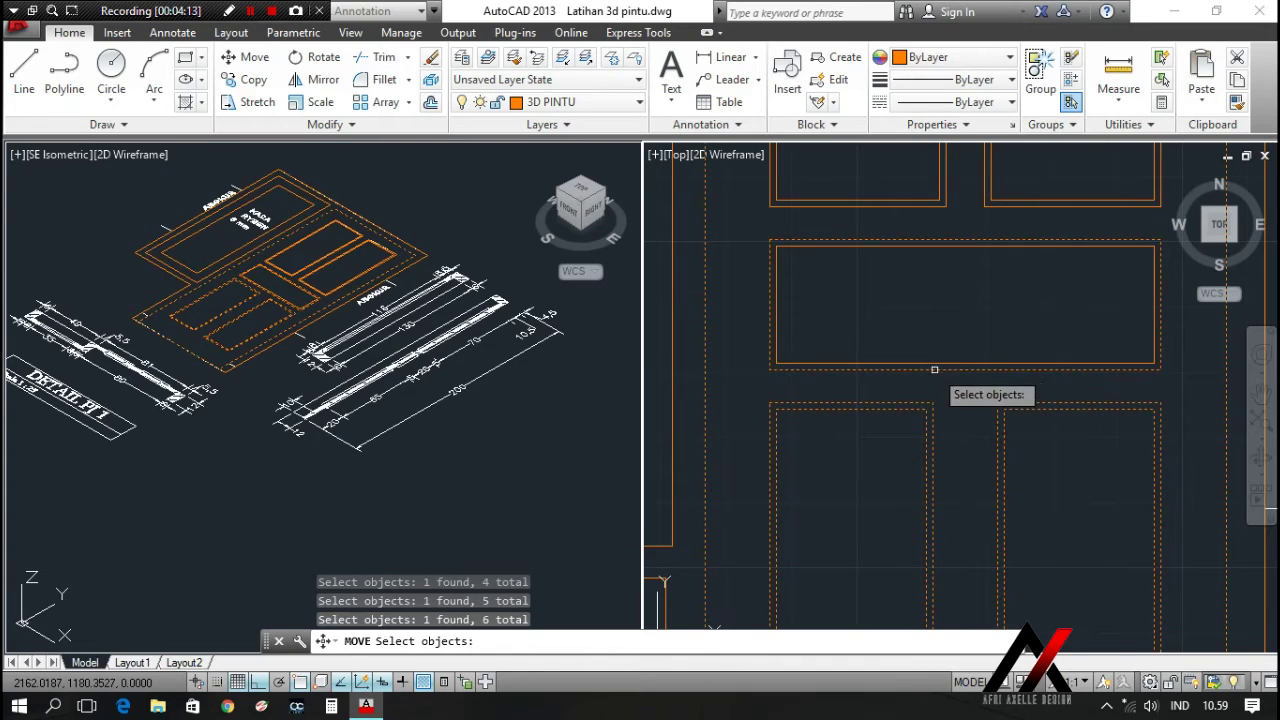
middle_click_drag(948, 326, 911, 419)
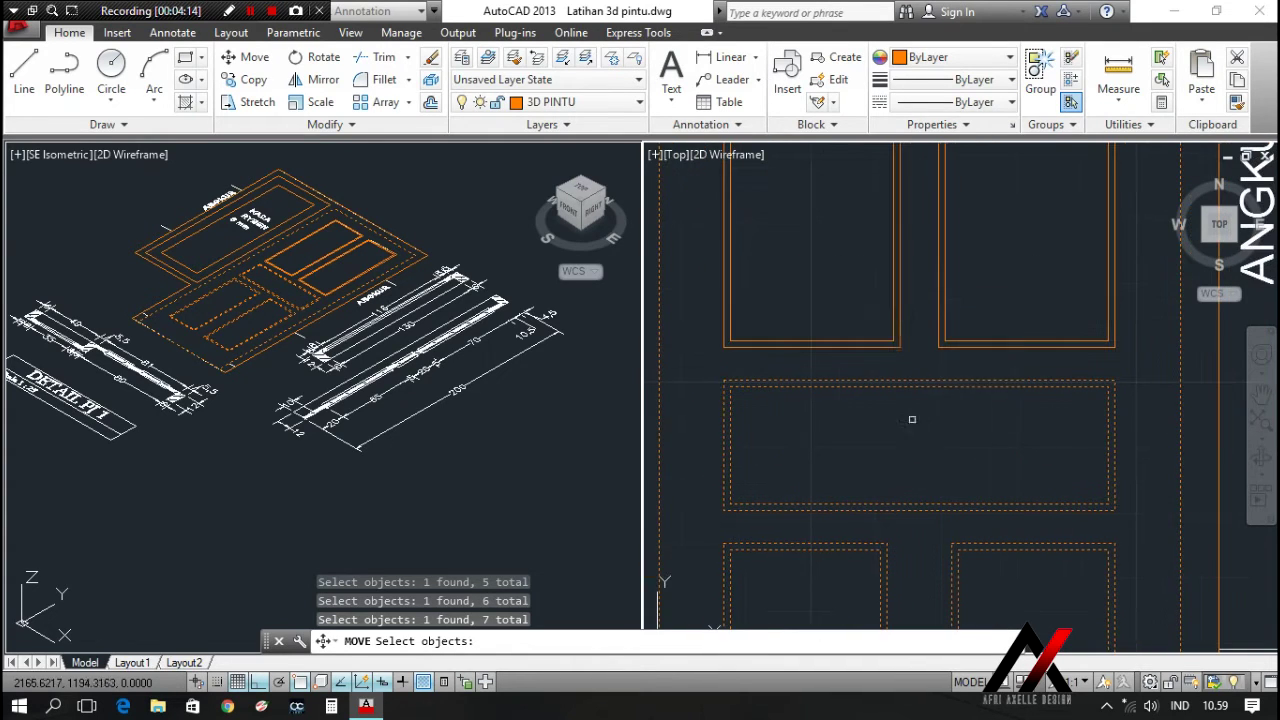
left_click(898, 341)
left_click(899, 342)
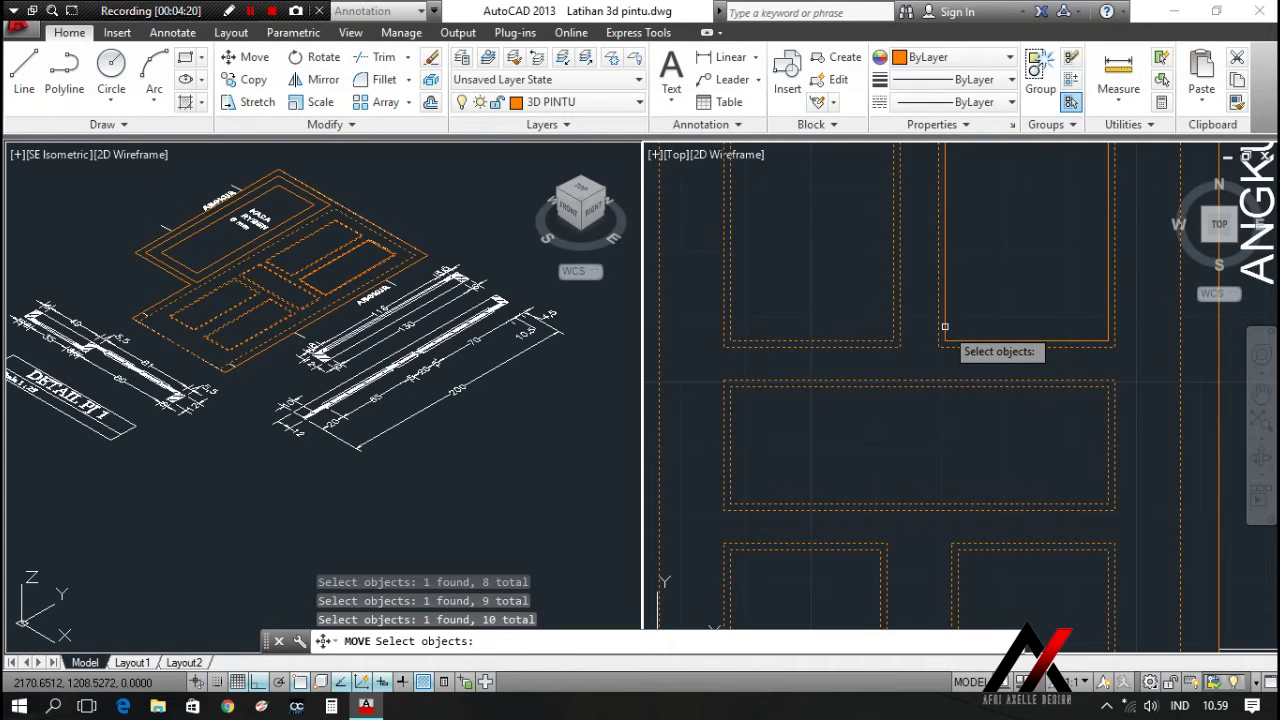
scroll(944, 326, "down", 4)
left_click(1005, 372)
key("Return")
left_click(1000, 412)
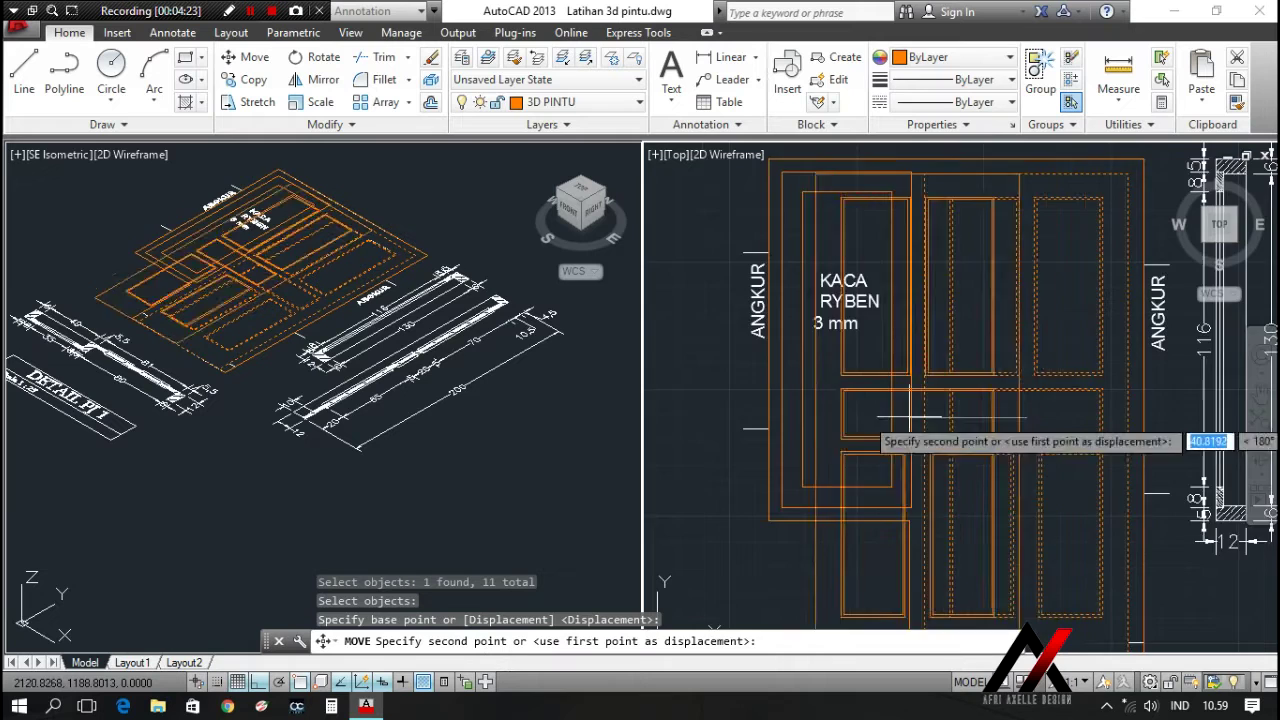
scroll(912, 410, "down", 4)
scroll(880, 391, "up", 2)
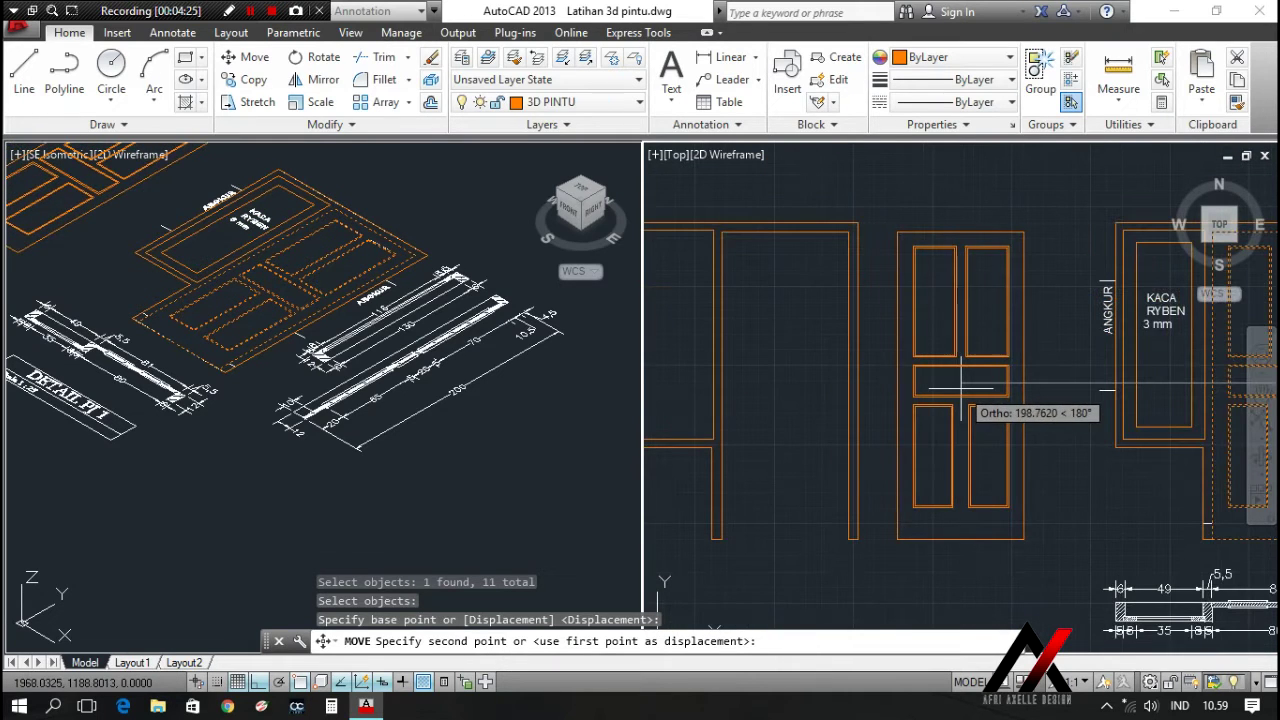
key("Escape")
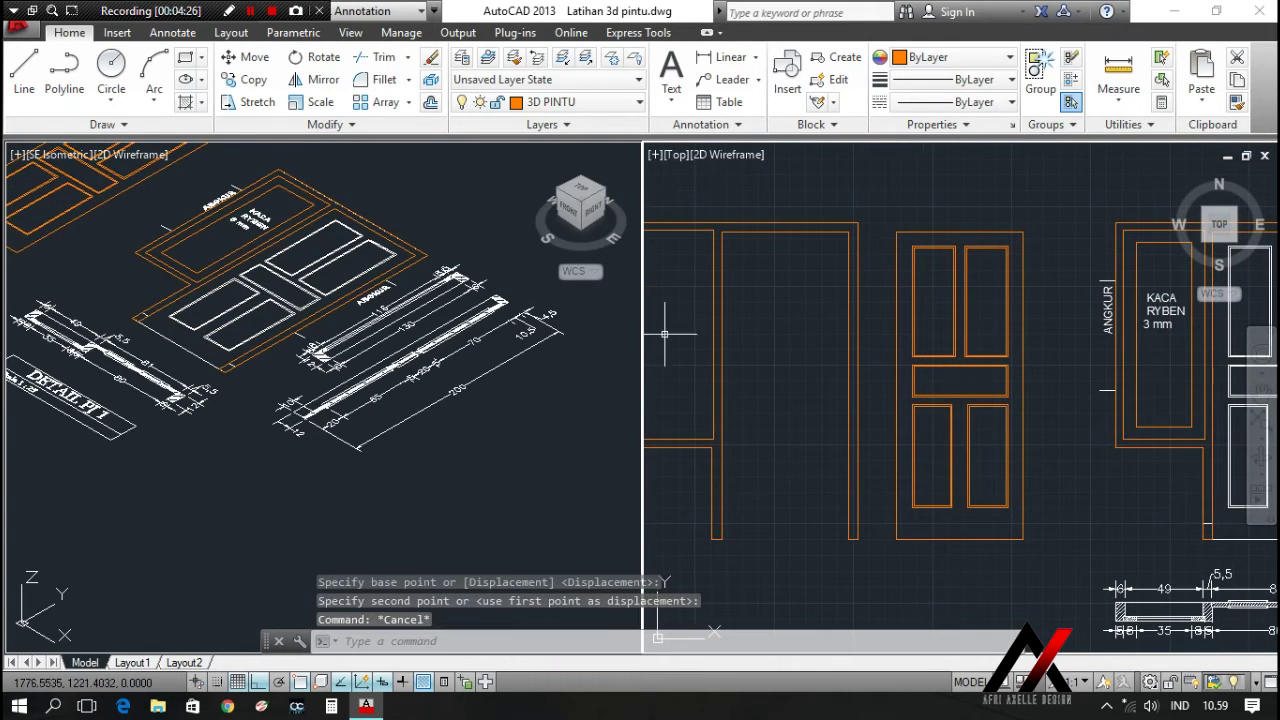
Turn Ortho off and move all the separated glass, sash, frame and door outlines about 480 units at 42°, above the original detail
scroll(960, 390, "down", 4)
scroll(980, 398, "up", 2)
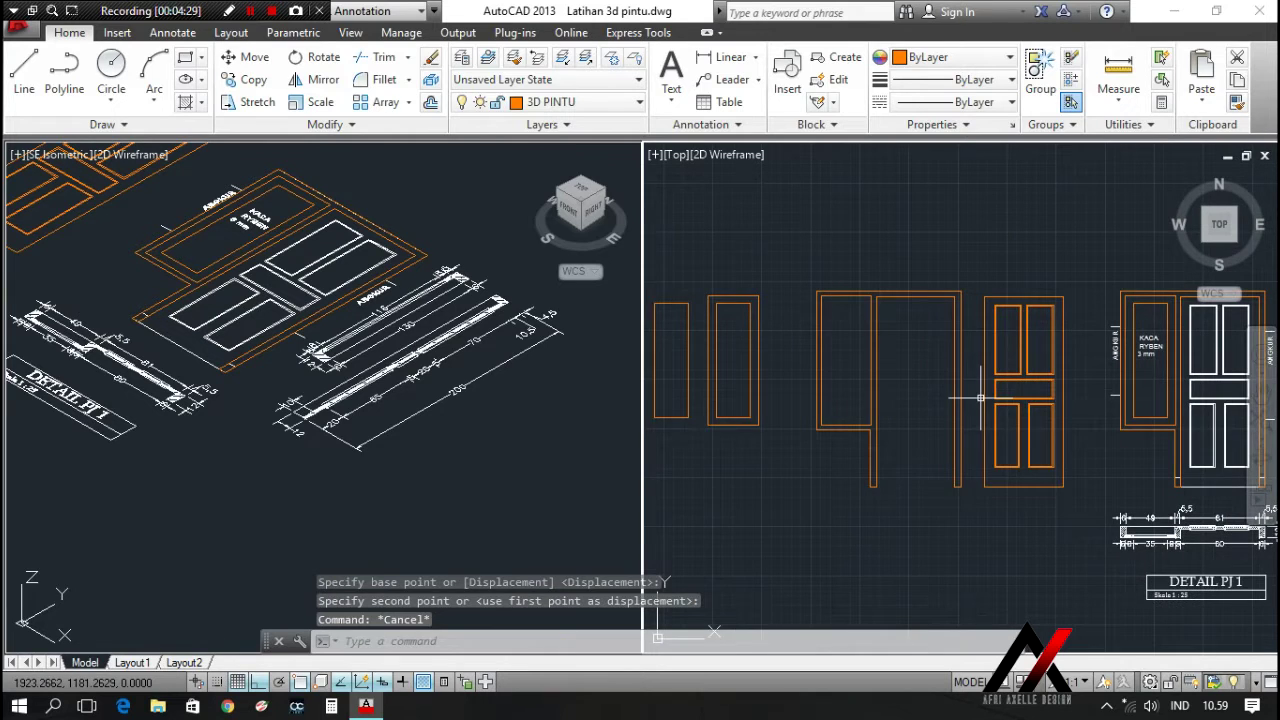
key("space")
left_click(1068, 522)
scroll(812, 358, "down", 4)
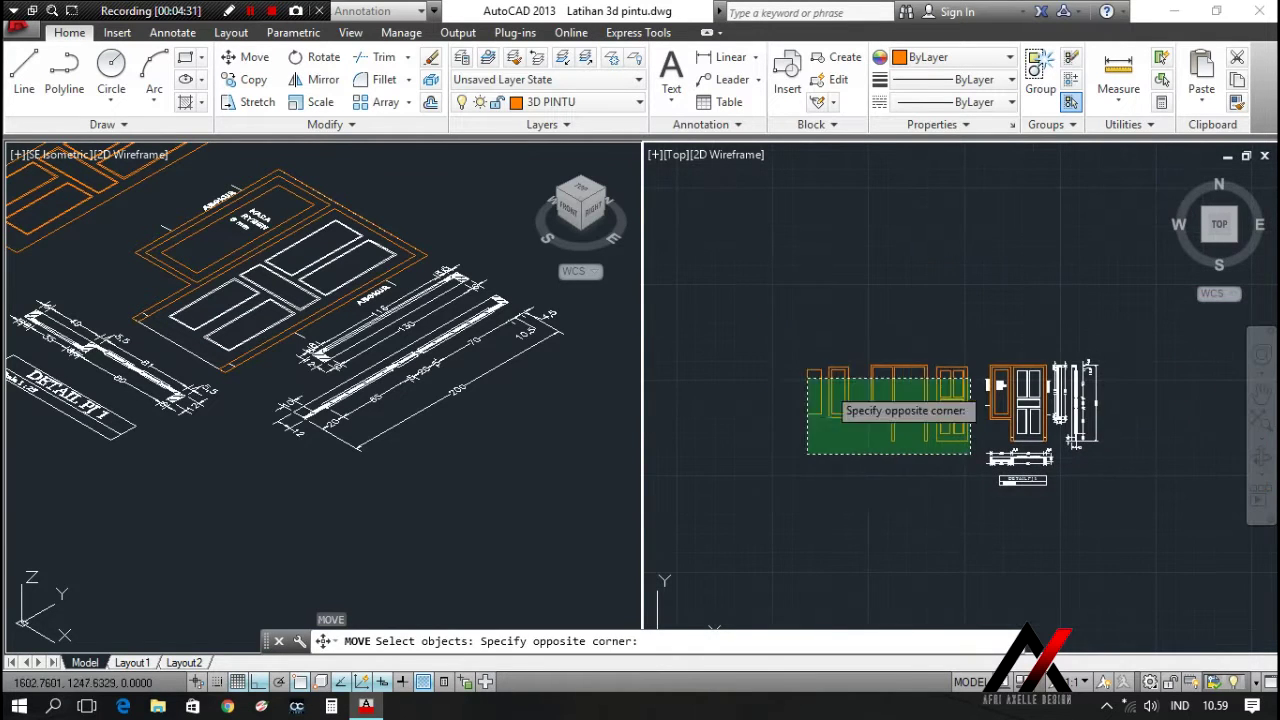
left_click(775, 348)
key("space")
left_click(871, 457)
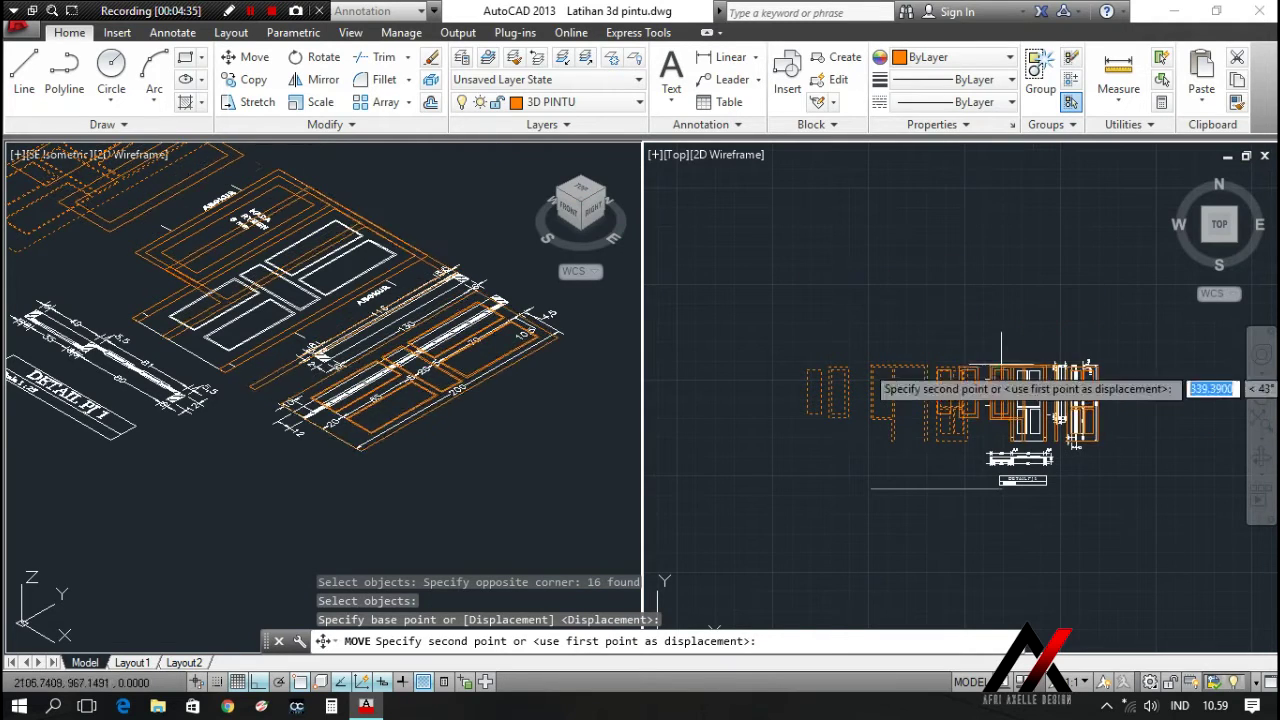
key("F8")
scroll(1001, 371, "up", 6)
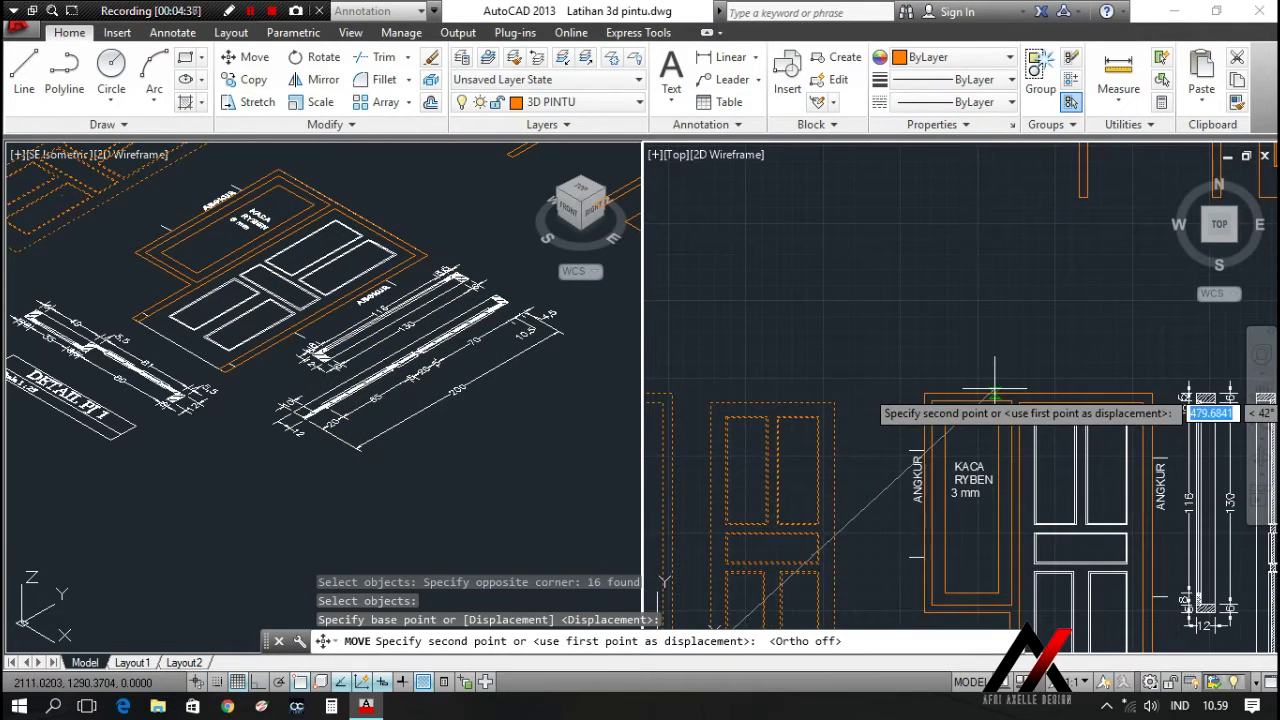
left_click(994, 391)
scroll(906, 353, "down", 5)
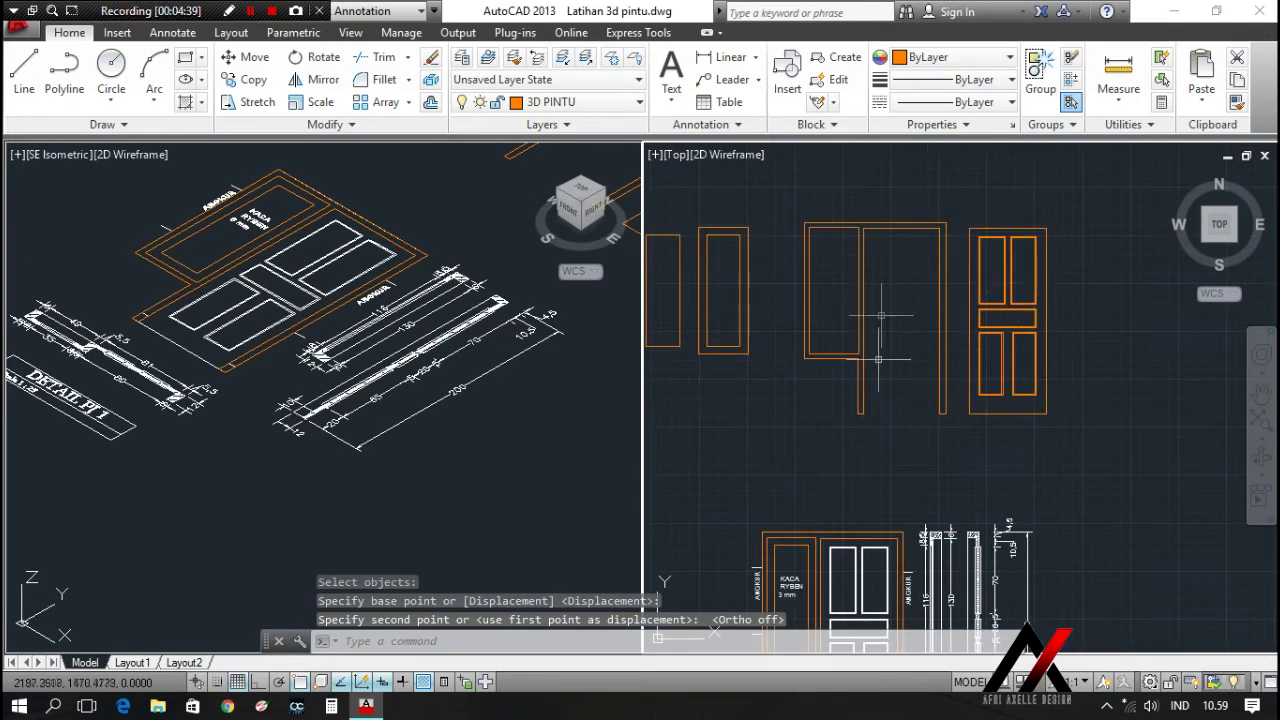
scroll(1000, 292, "down", 2)
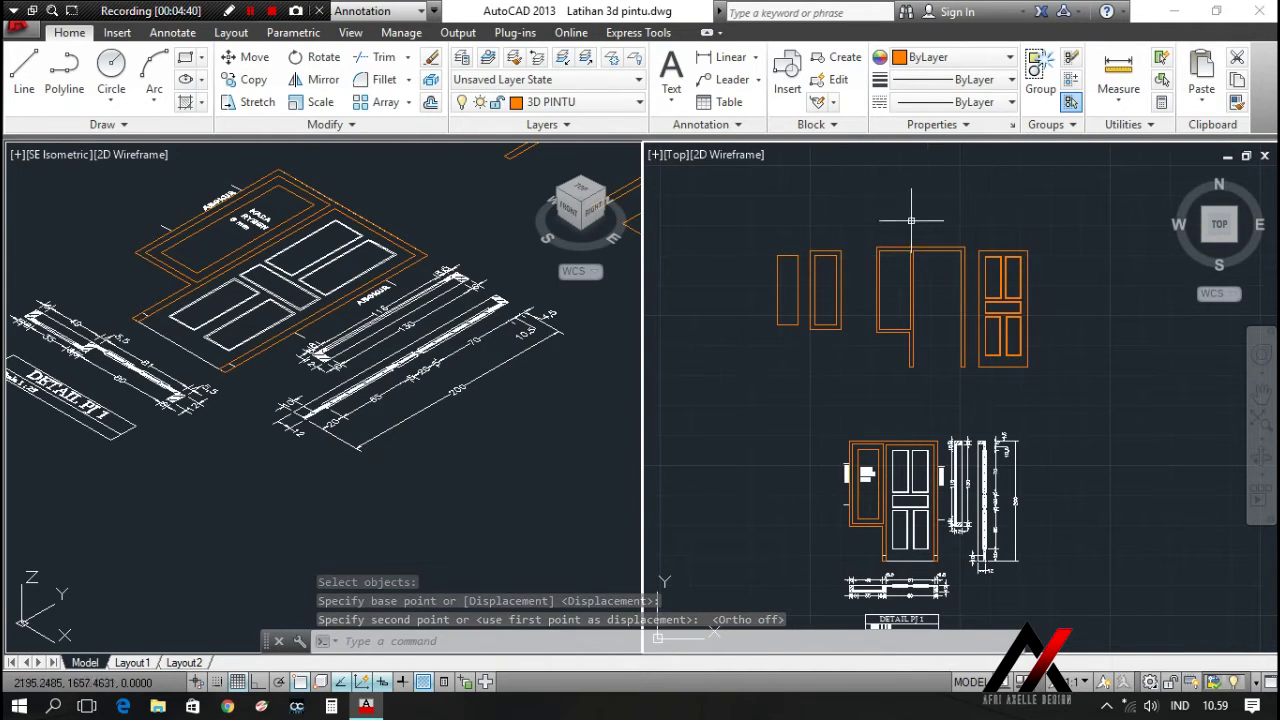
Examine the dimensioned frame profile at the lower end of the window's vertical section in the SE Isometric view
left_click(488, 446)
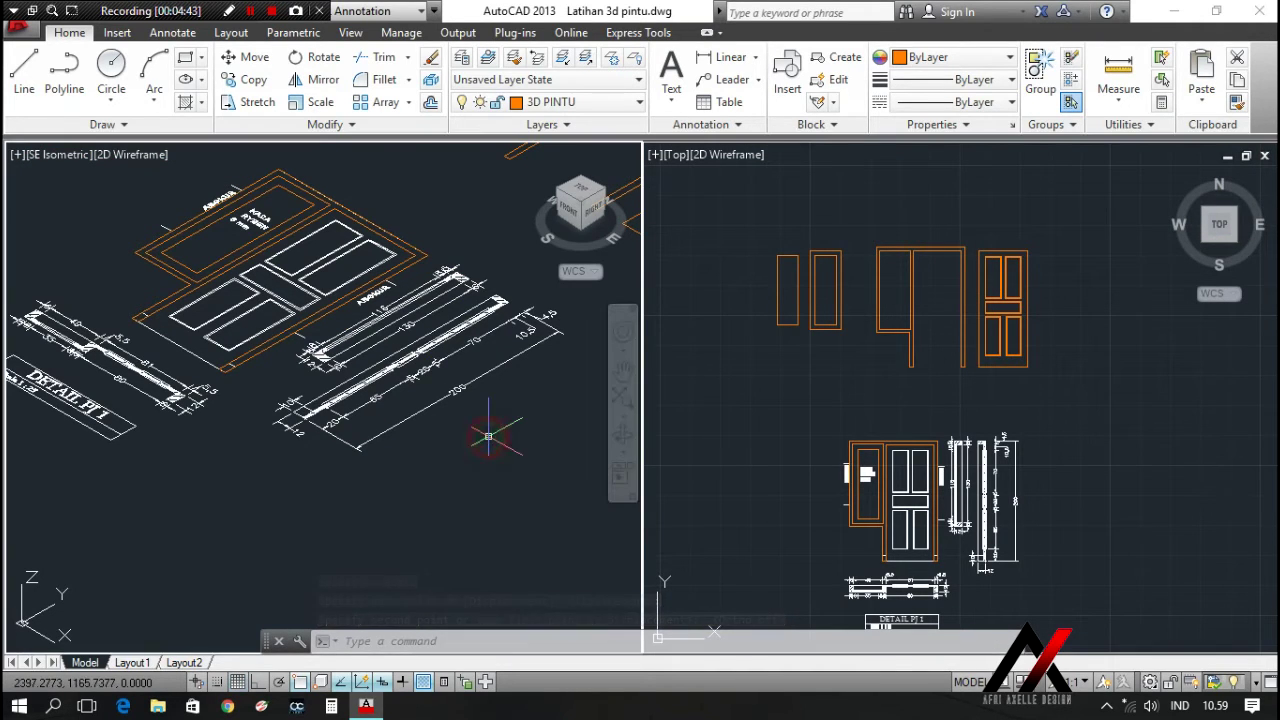
middle_click_drag(437, 442, 296, 504)
middle_click_drag(318, 430, 418, 411)
scroll(305, 515, "up", 5)
mouse_move(240, 605)
middle_mouse_down()
mouse_move(250, 528)
mouse_move(288, 484)
middle_mouse_up()
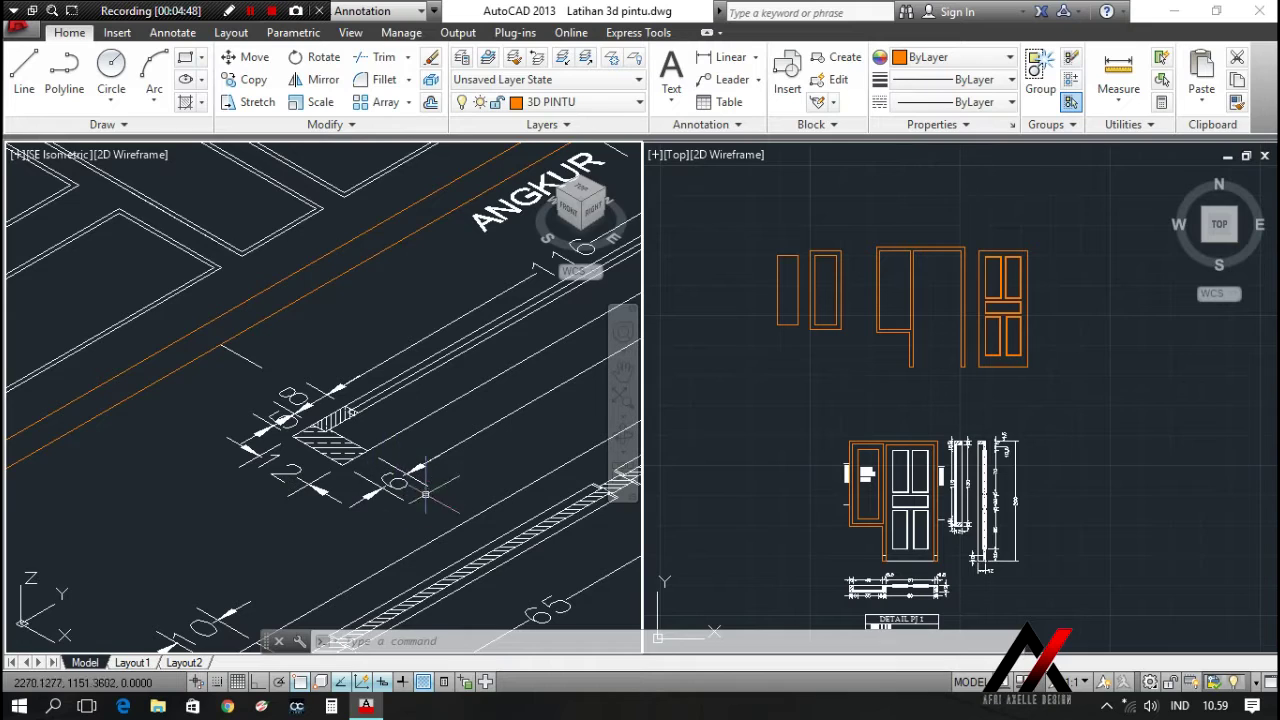
Extrude the separated door-and-window frame outline and its inner window rectangle to a height of 12
scroll(440, 495, "down", 5)
scroll(445, 430, "up", 2)
middle_click_drag(445, 410, 418, 430)
scroll(458, 381, "up", 3)
scroll(311, 394, "up", 2)
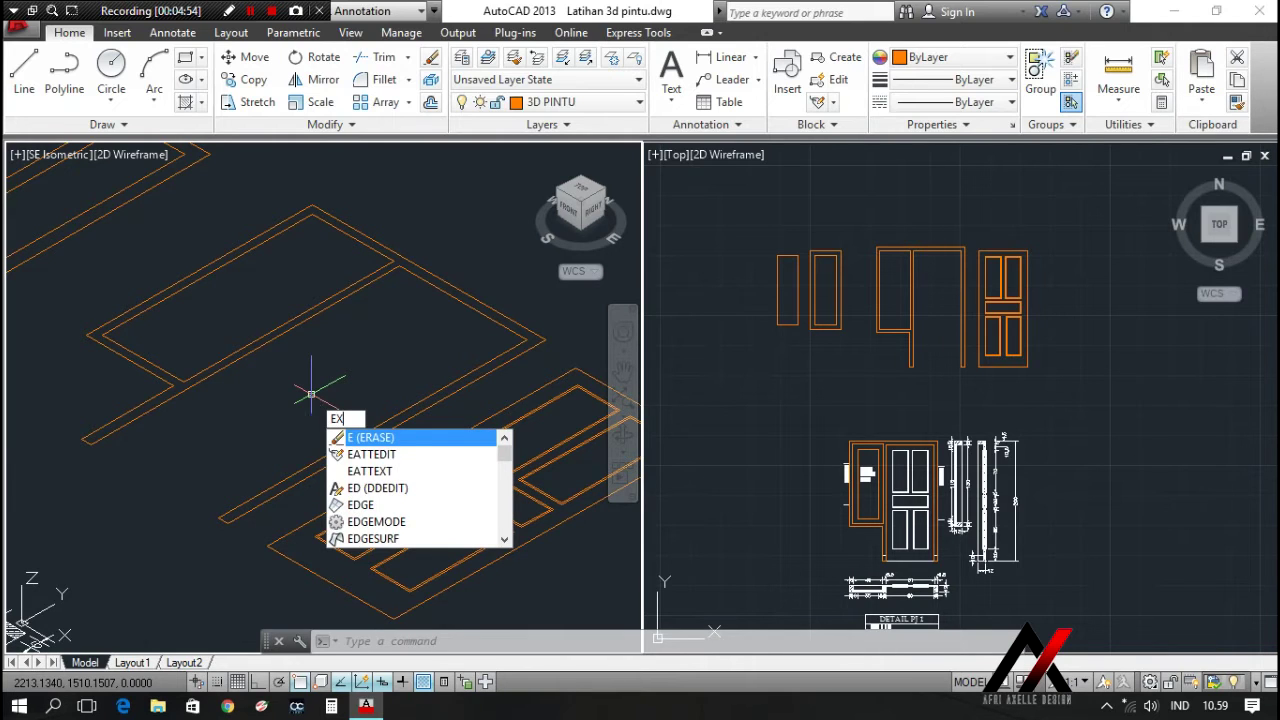
type("RUDE")
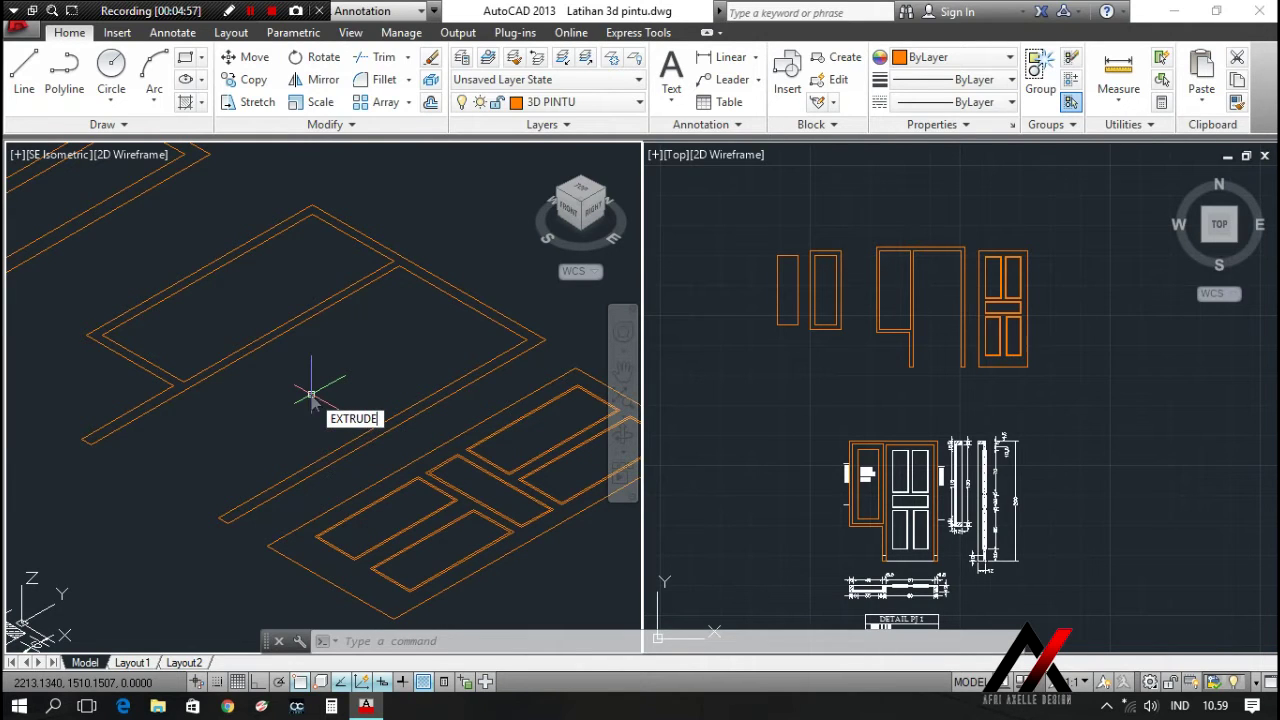
key("Return")
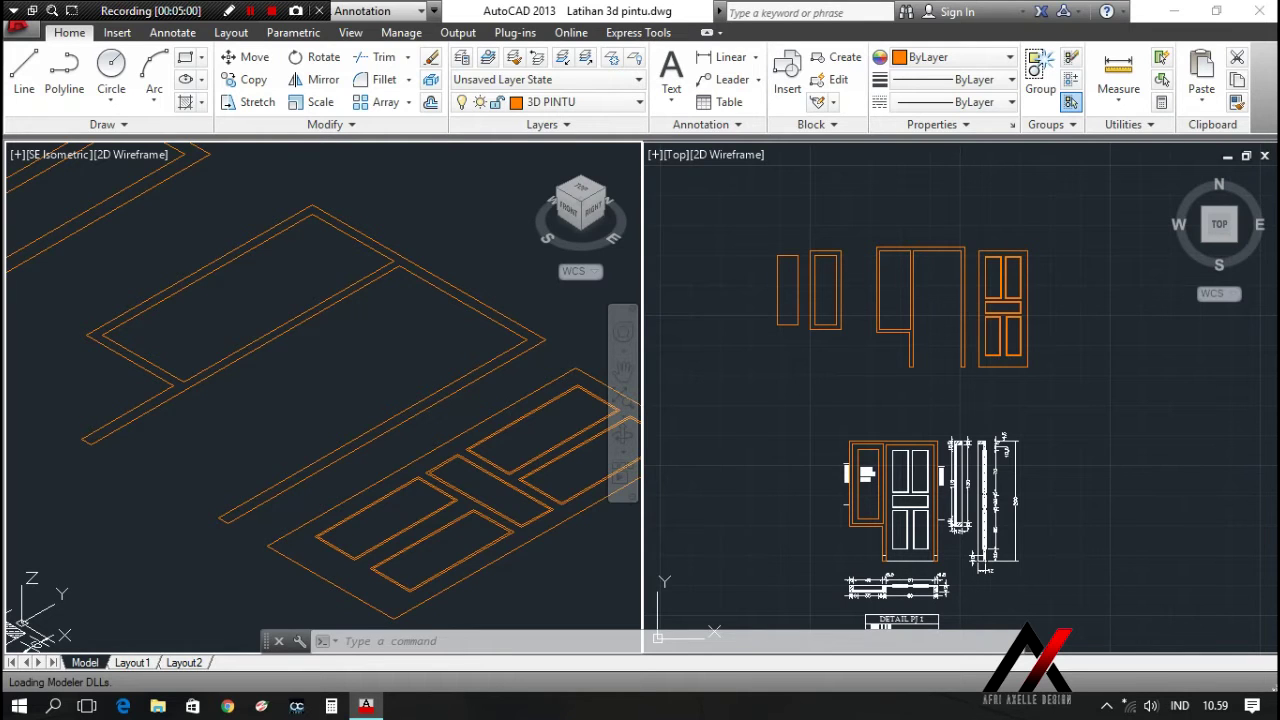
left_click(320, 394)
left_click(248, 334)
scroll(248, 334, "down", 3)
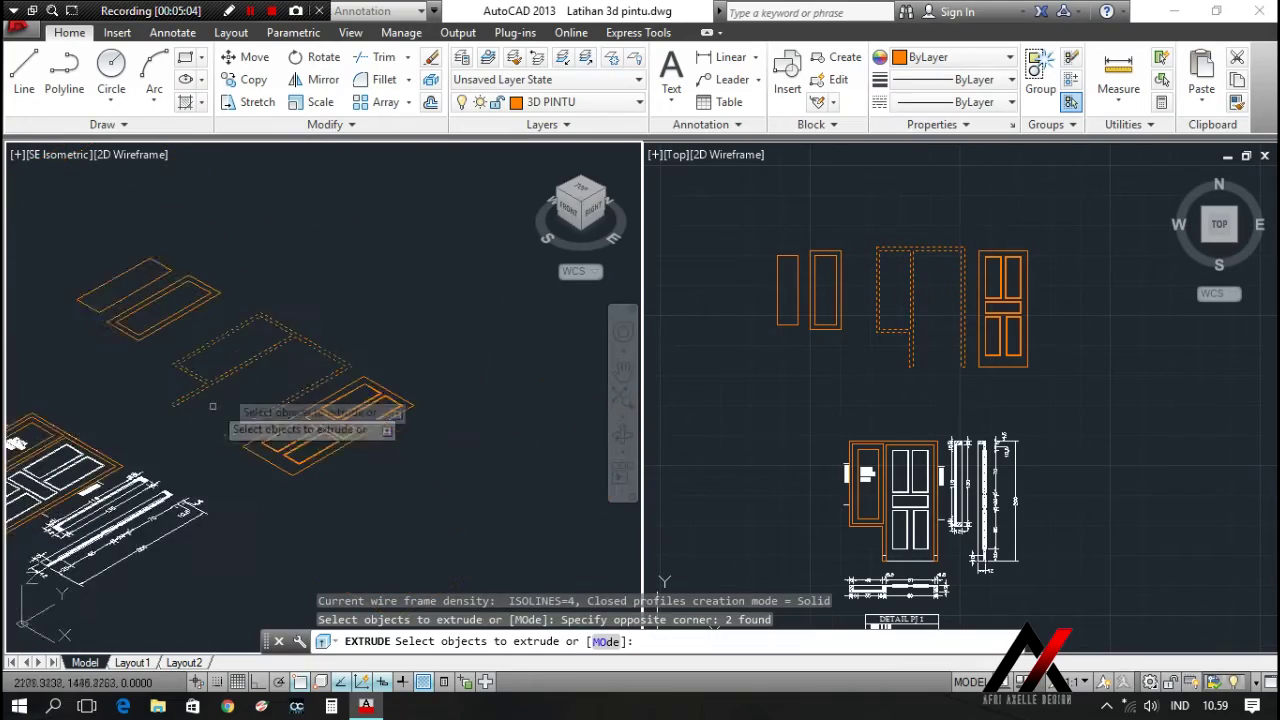
scroll(283, 448, "up", 5)
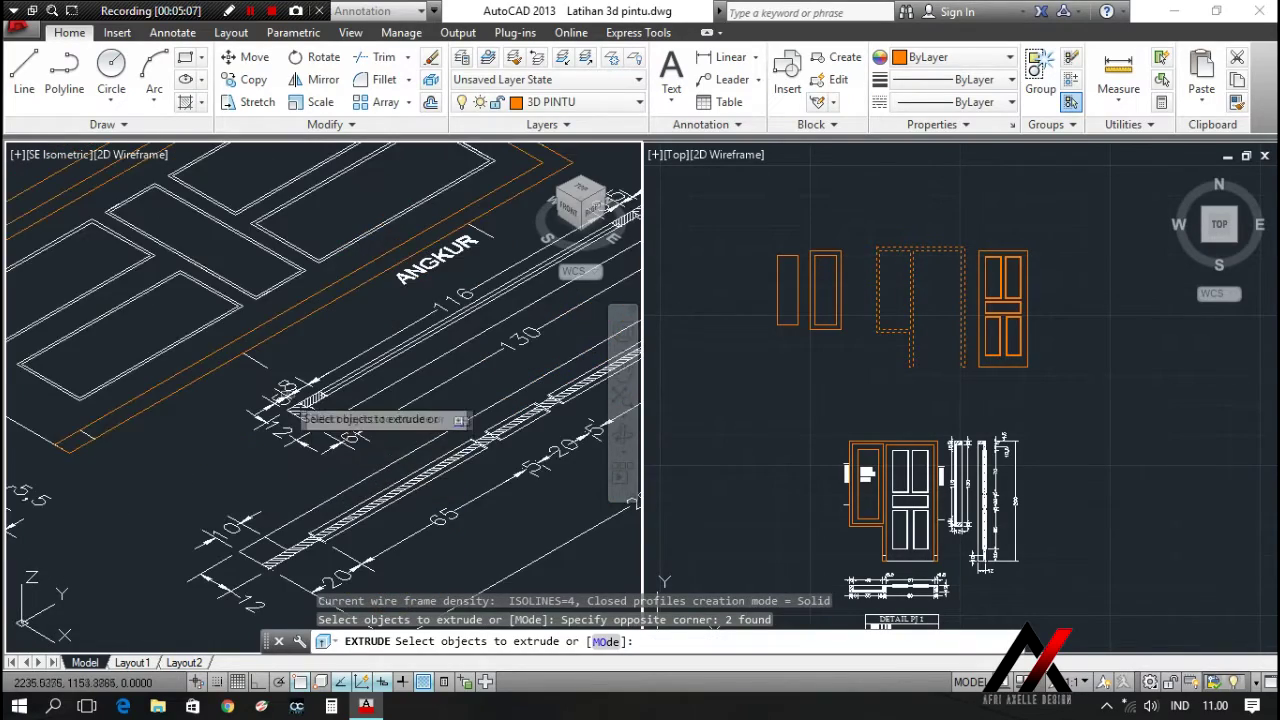
scroll(290, 442, "down", 5)
scroll(273, 453, "up", 6)
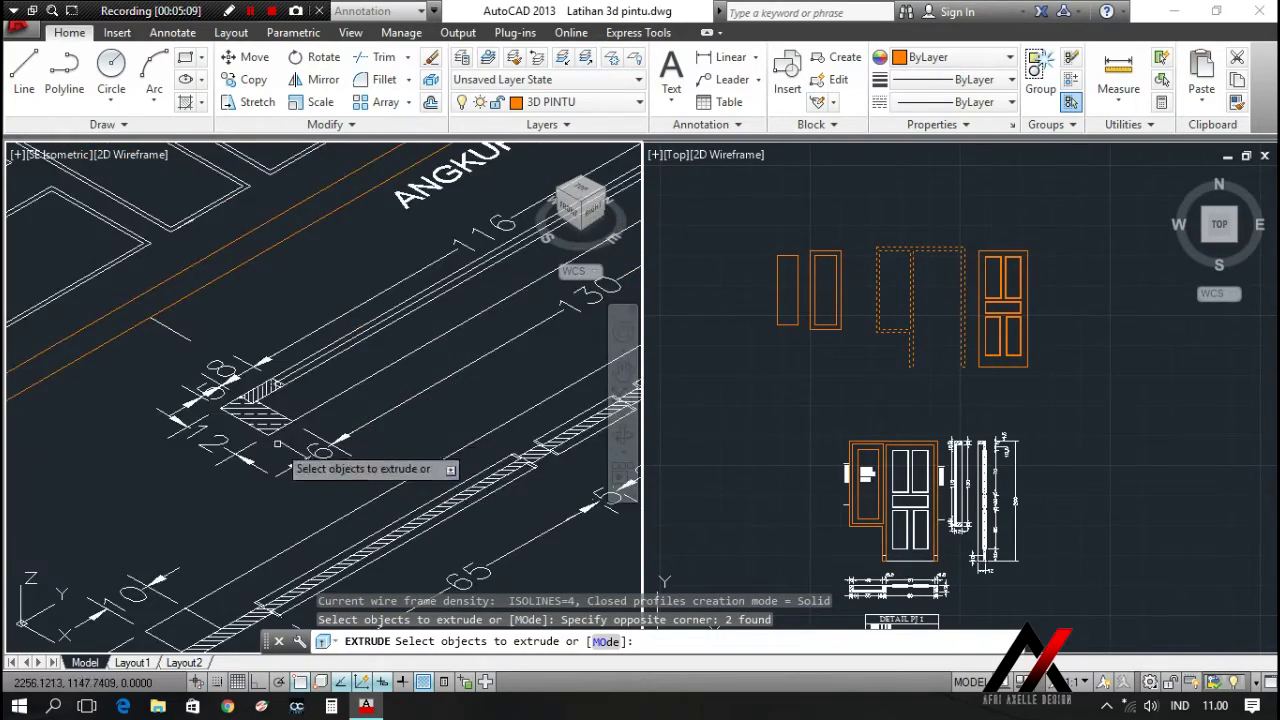
scroll(300, 445, "down", 4)
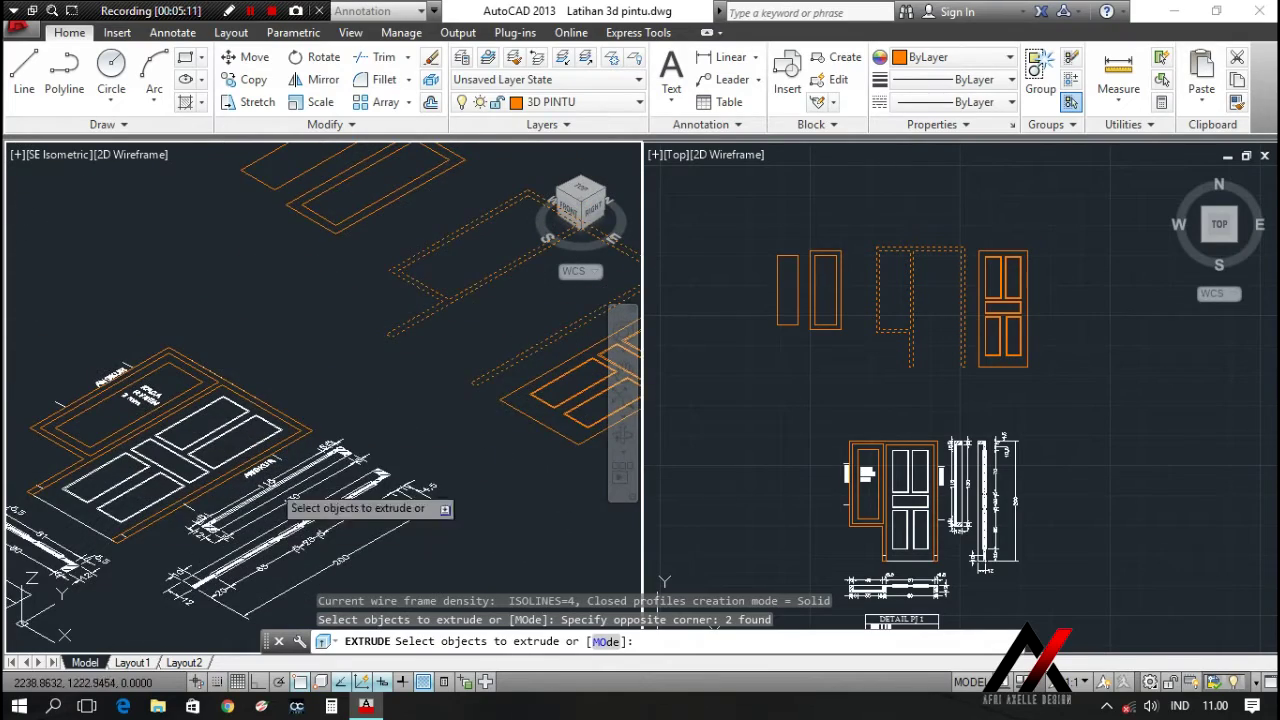
scroll(290, 490, "up", 5)
scroll(290, 498, "down", 4)
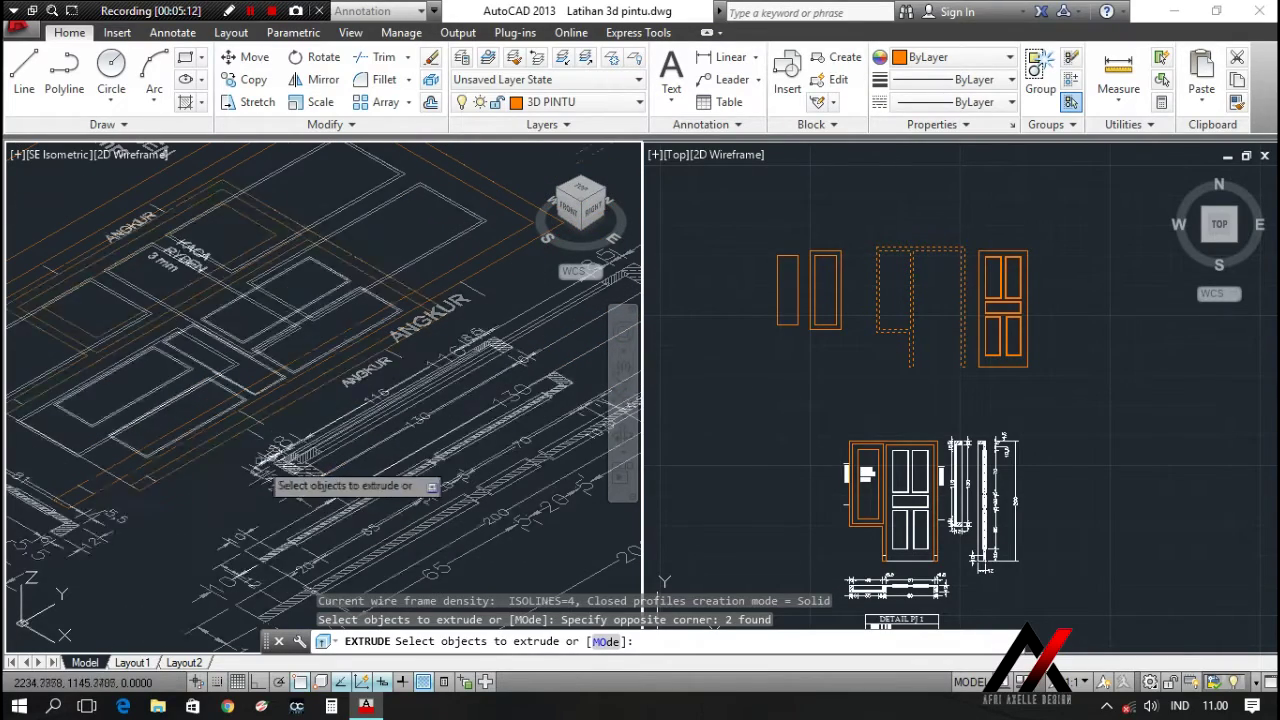
scroll(371, 420, "up", 5)
right_click(355, 411)
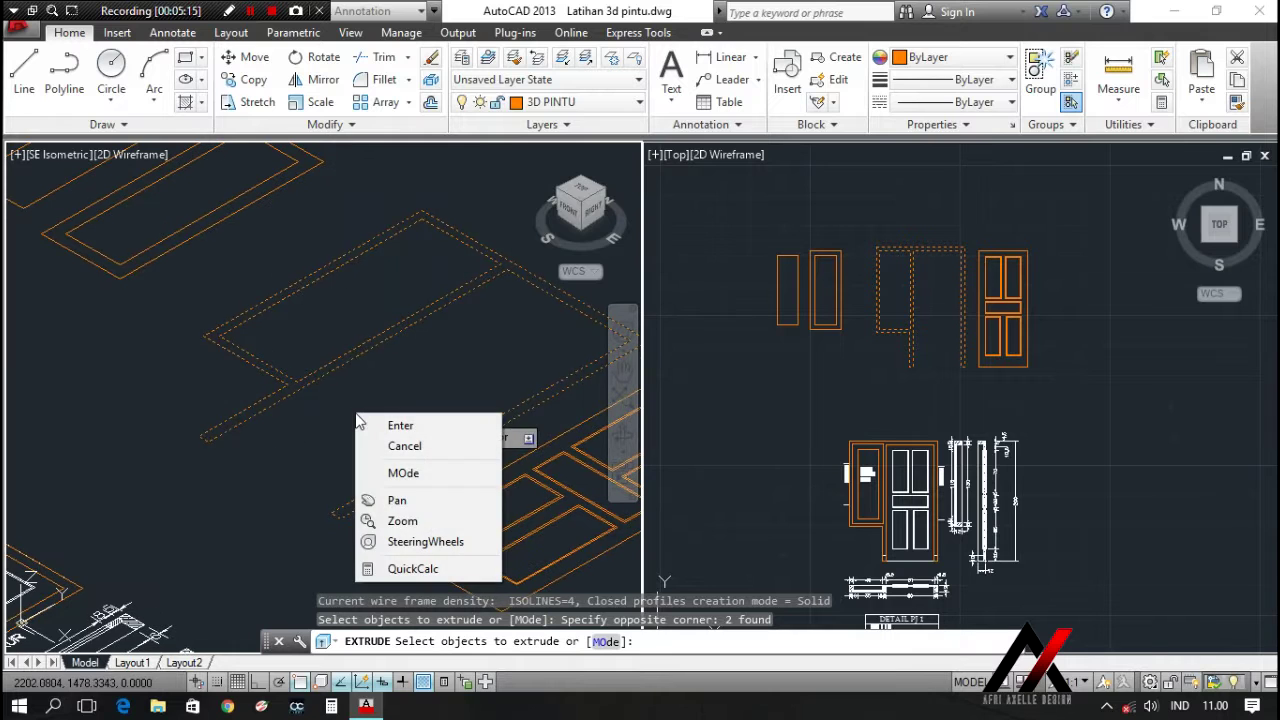
left_click(400, 426)
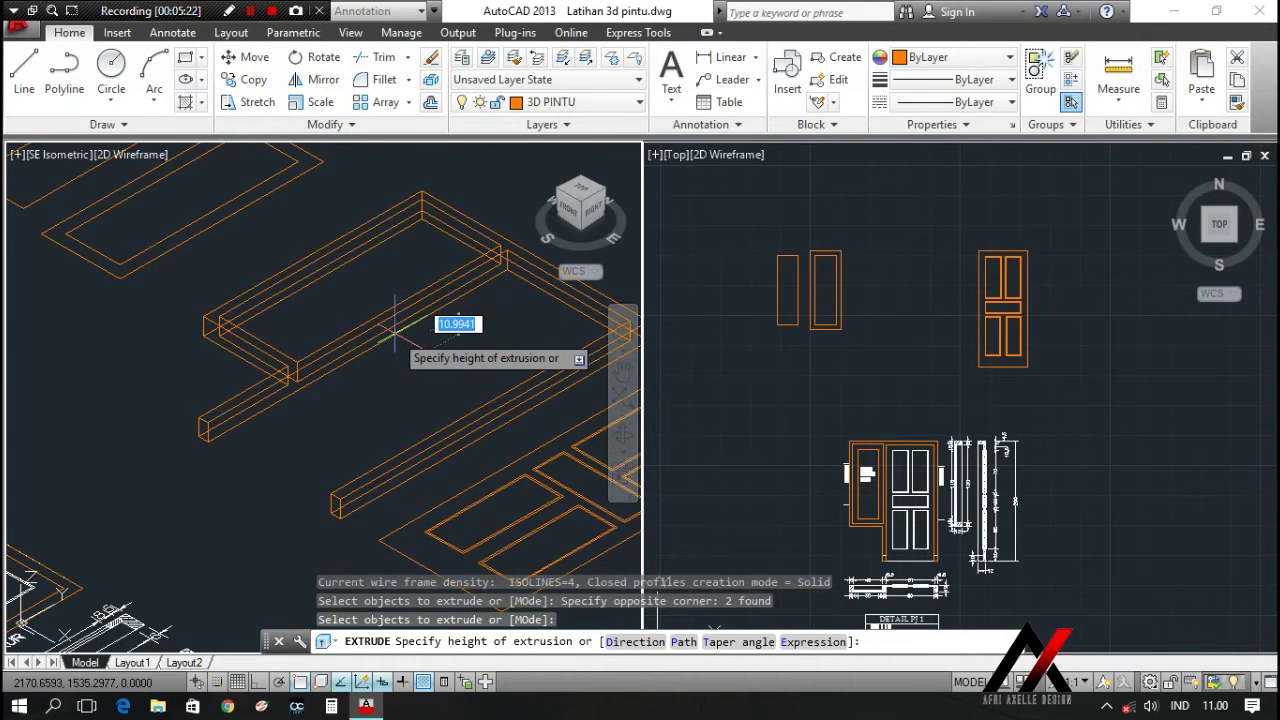
key("Return")
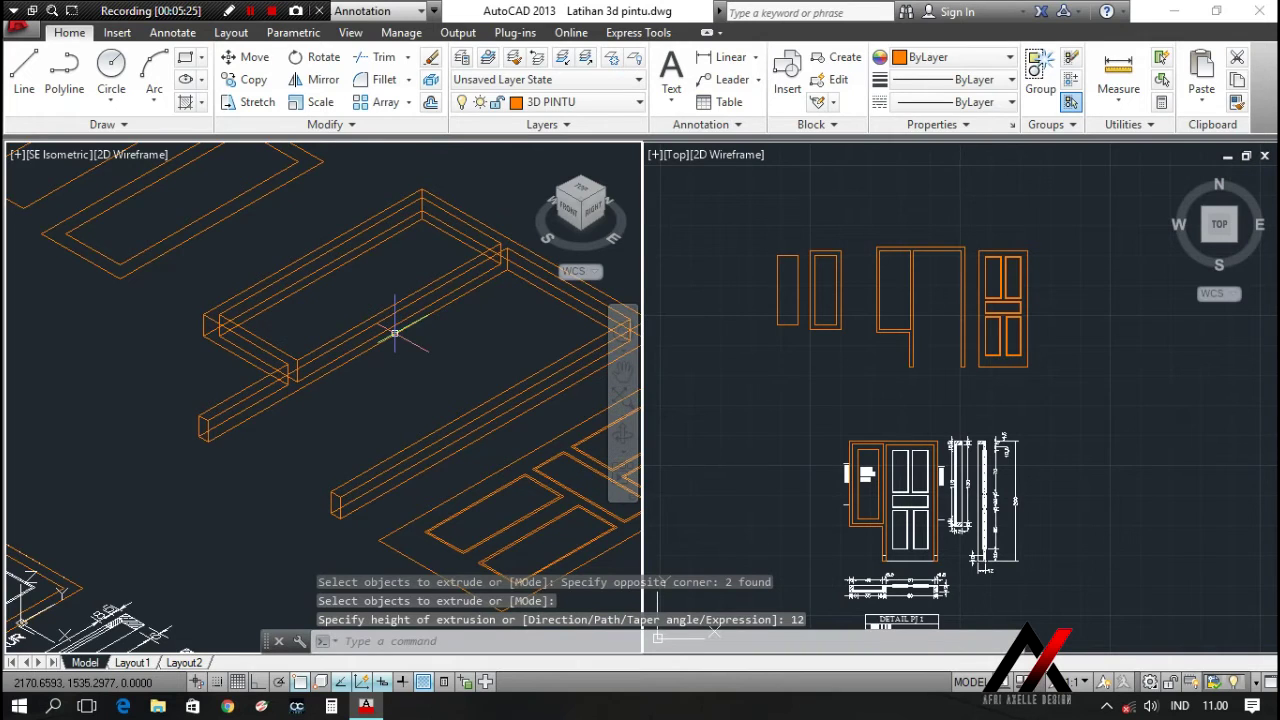
Set the SE Isometric viewport's visual style to Conceptual and inspect the extruded frame
middle_click_drag(430, 323, 410, 268)
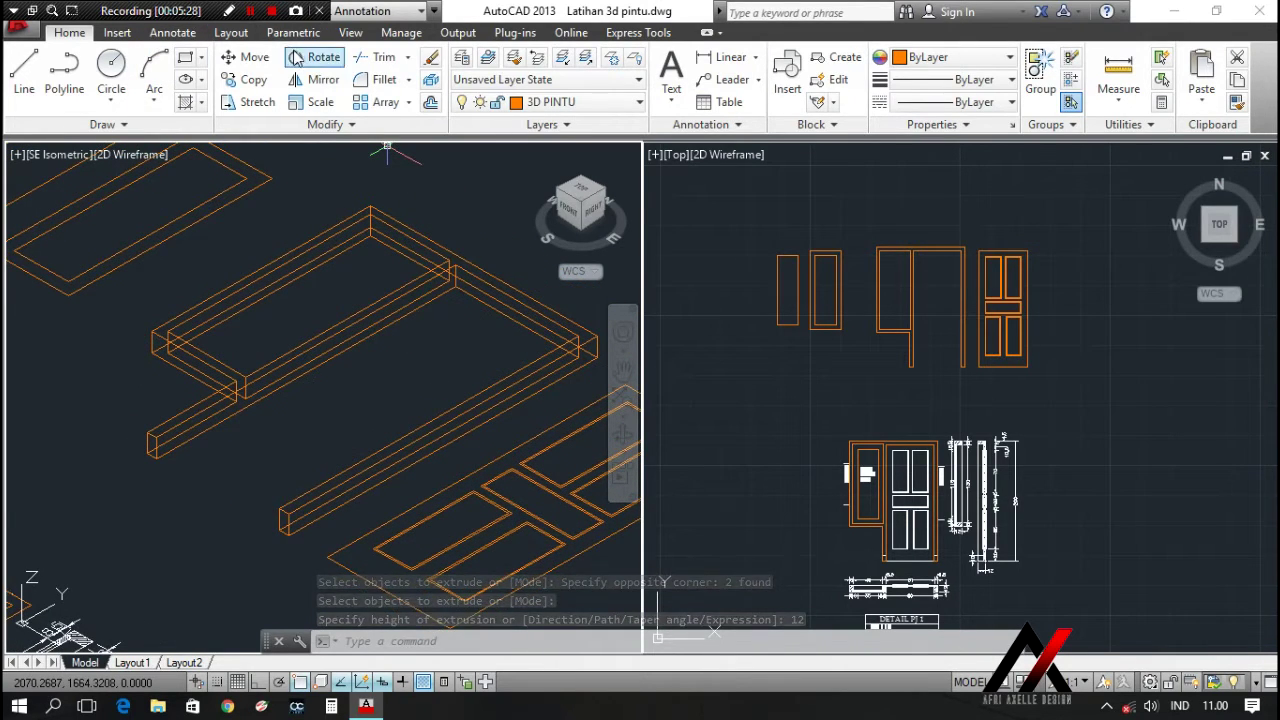
left_click(348, 32)
left_click(508, 57)
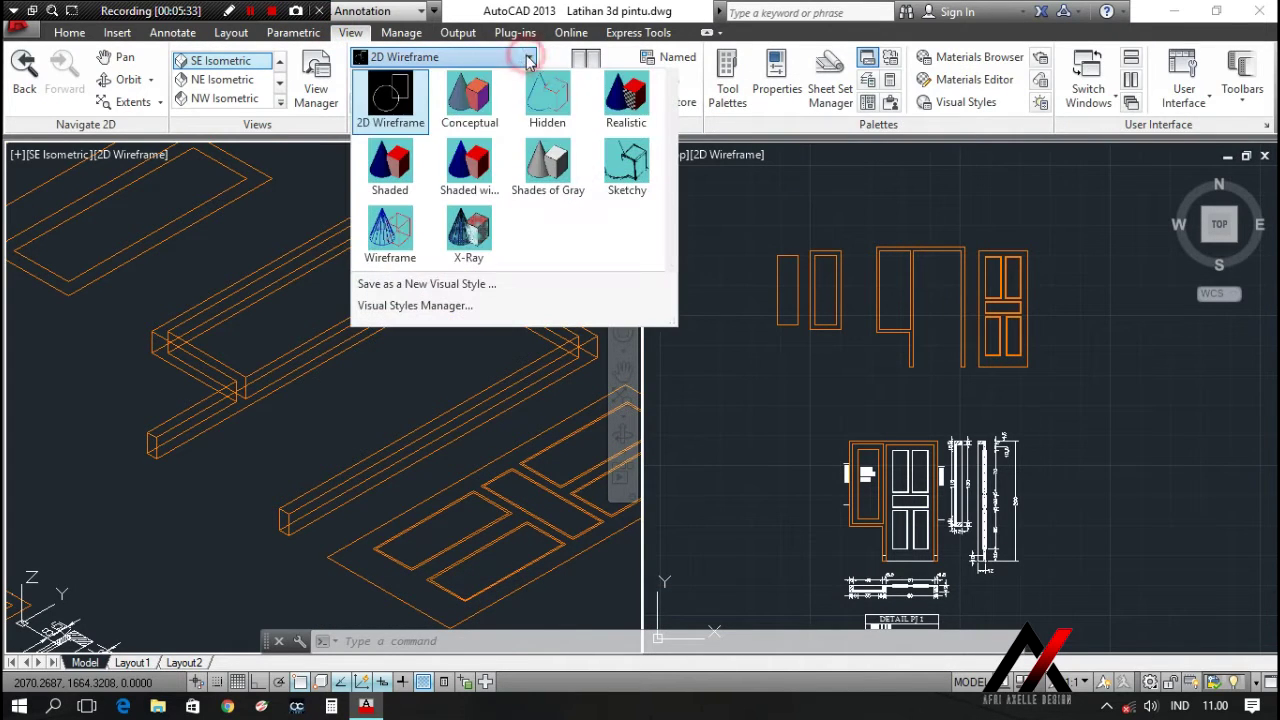
left_click(489, 108)
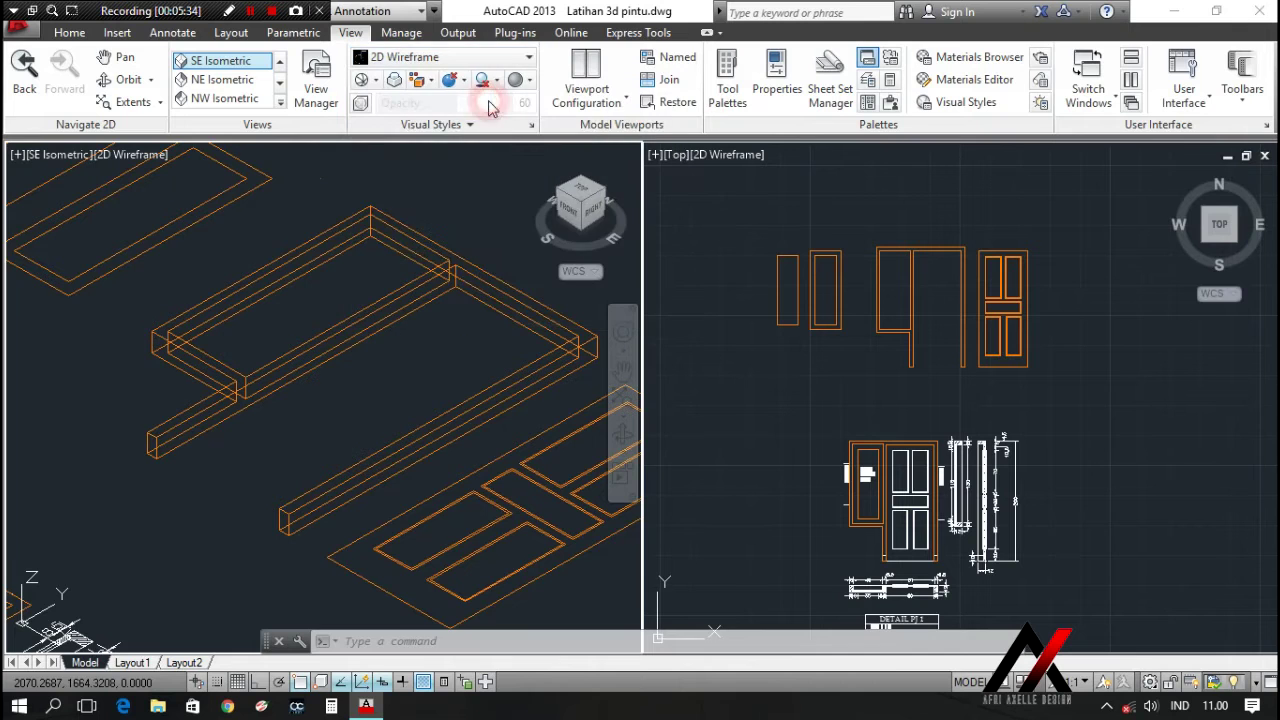
scroll(318, 316, "up", 2)
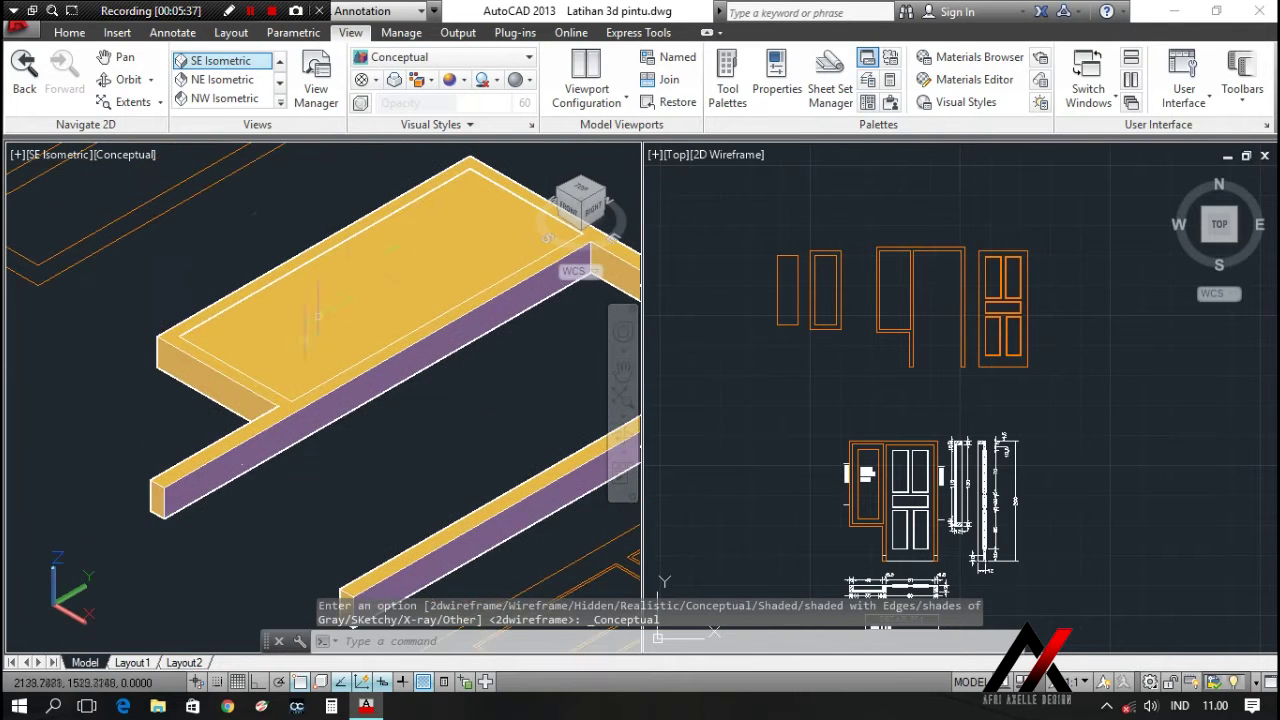
scroll(434, 400, "down", 2)
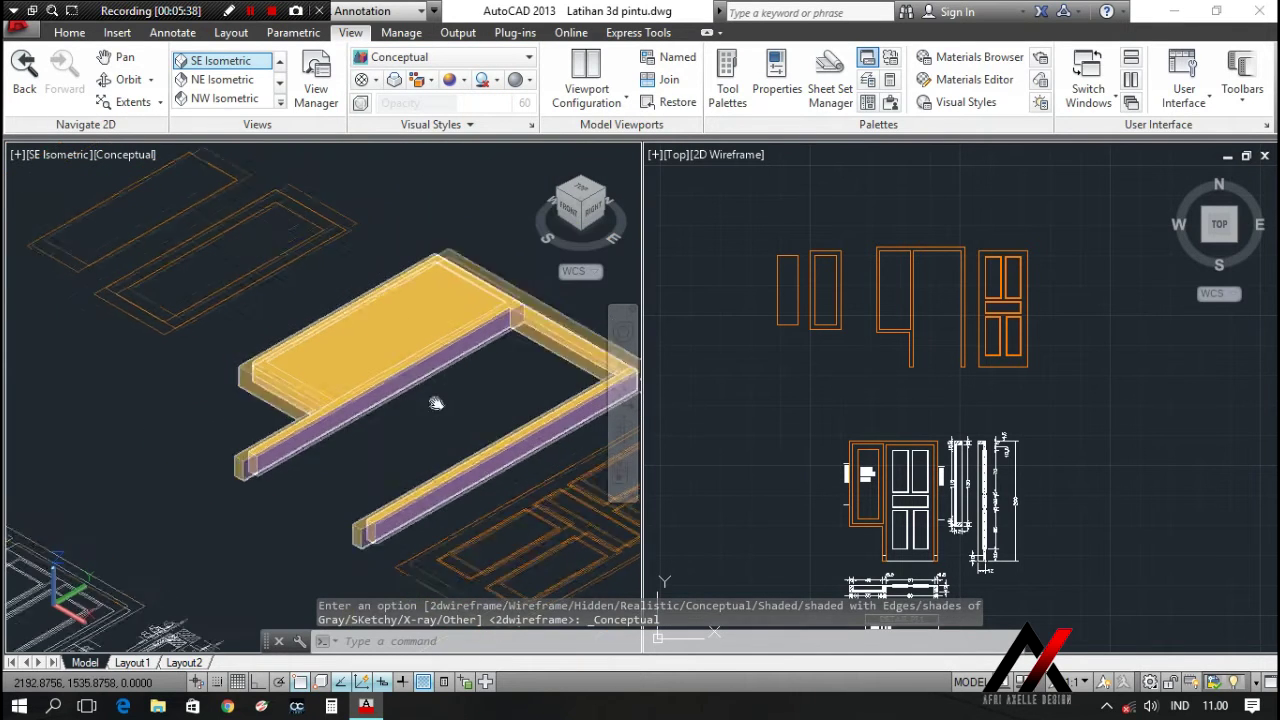
scroll(434, 390, "up", 2)
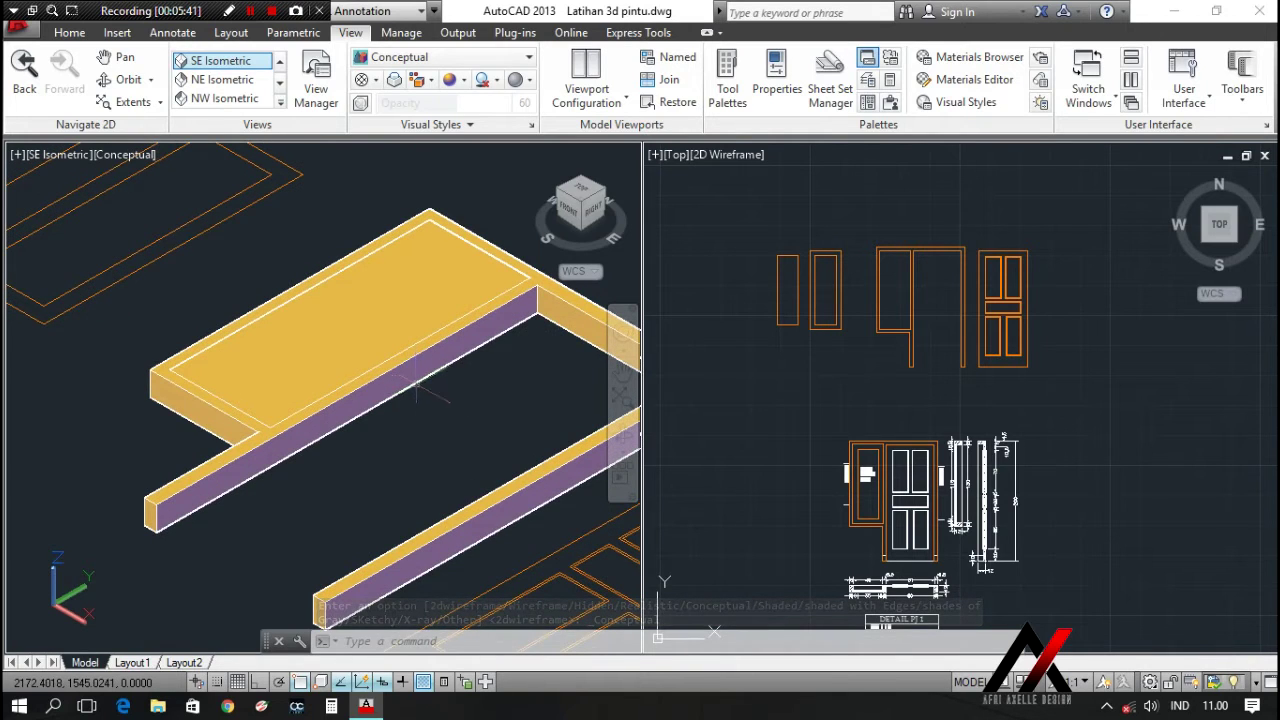
left_click(418, 390)
key("Escape")
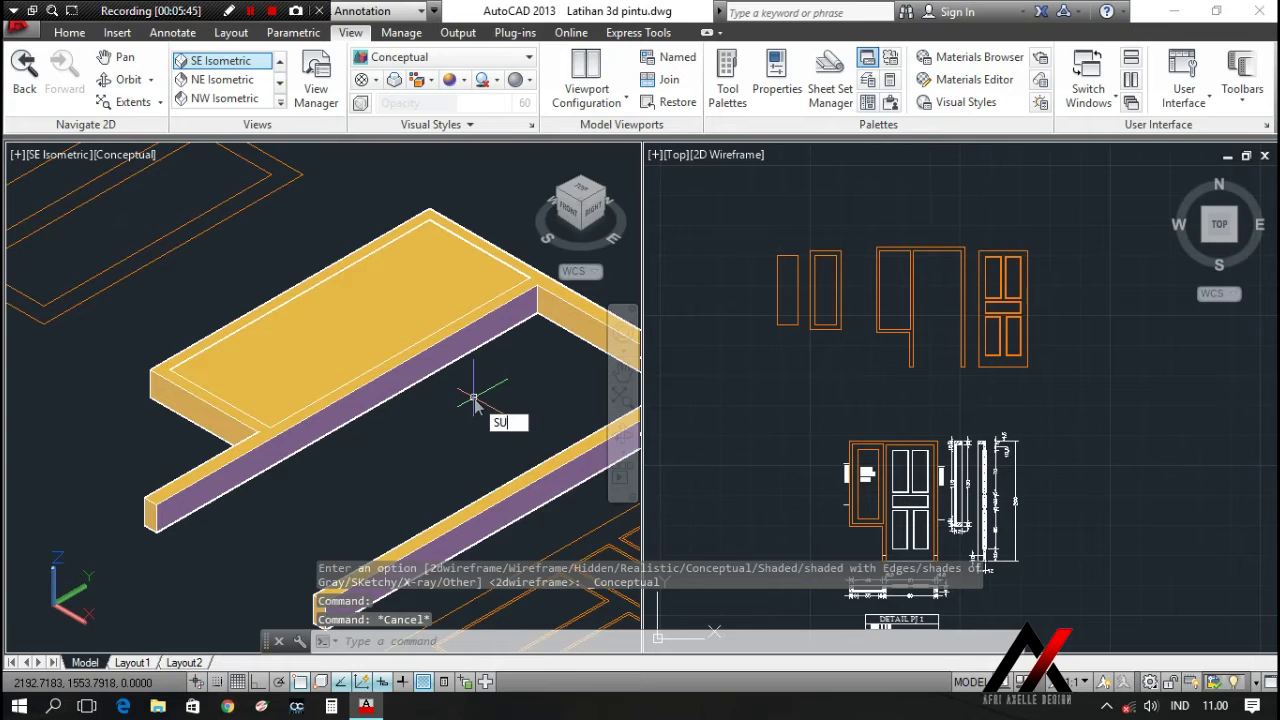
Try to subtract the inner window solid from the extruded frame solid
key("Return")
scroll(258, 477, "up", 2)
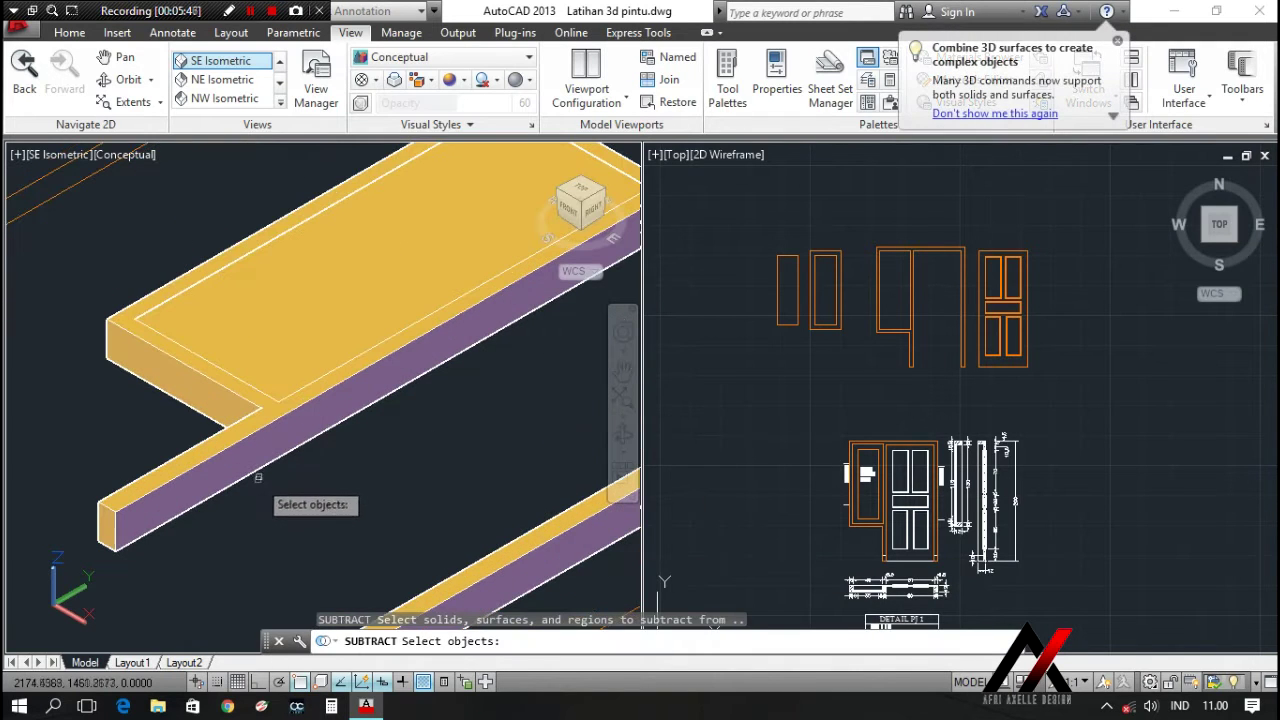
left_click(262, 468)
key("Return")
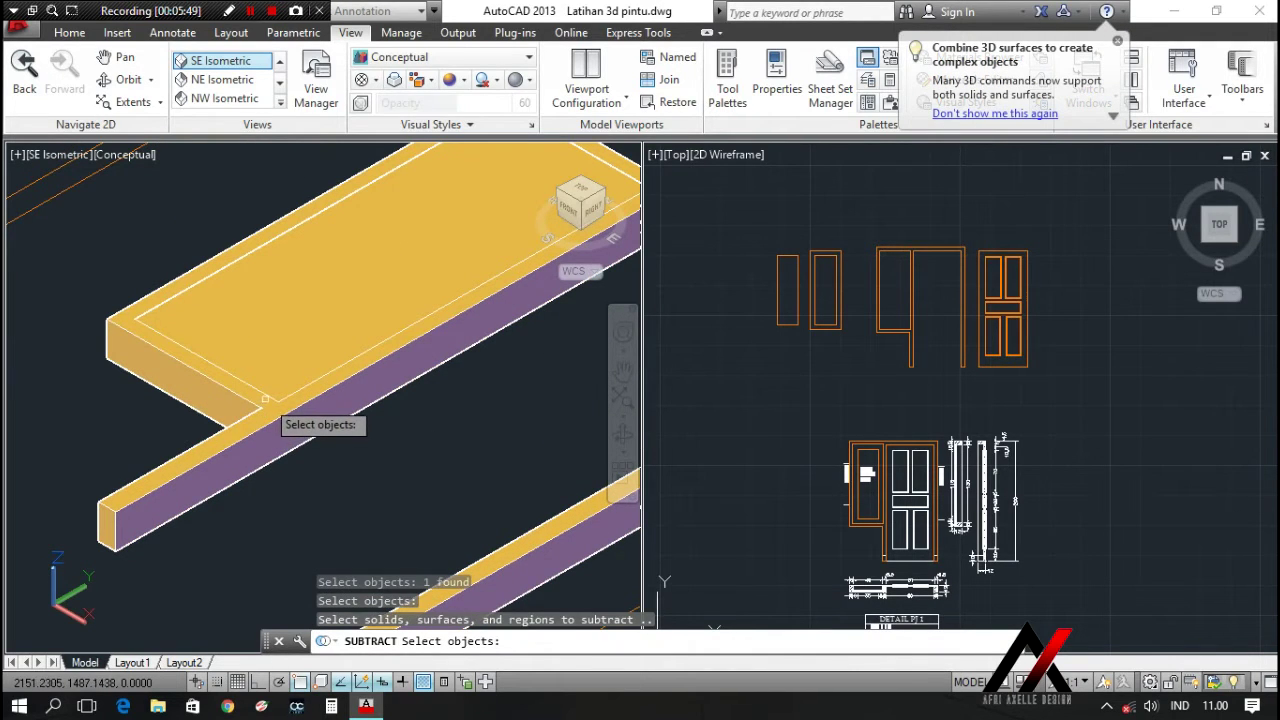
left_click(270, 393)
left_click(270, 394)
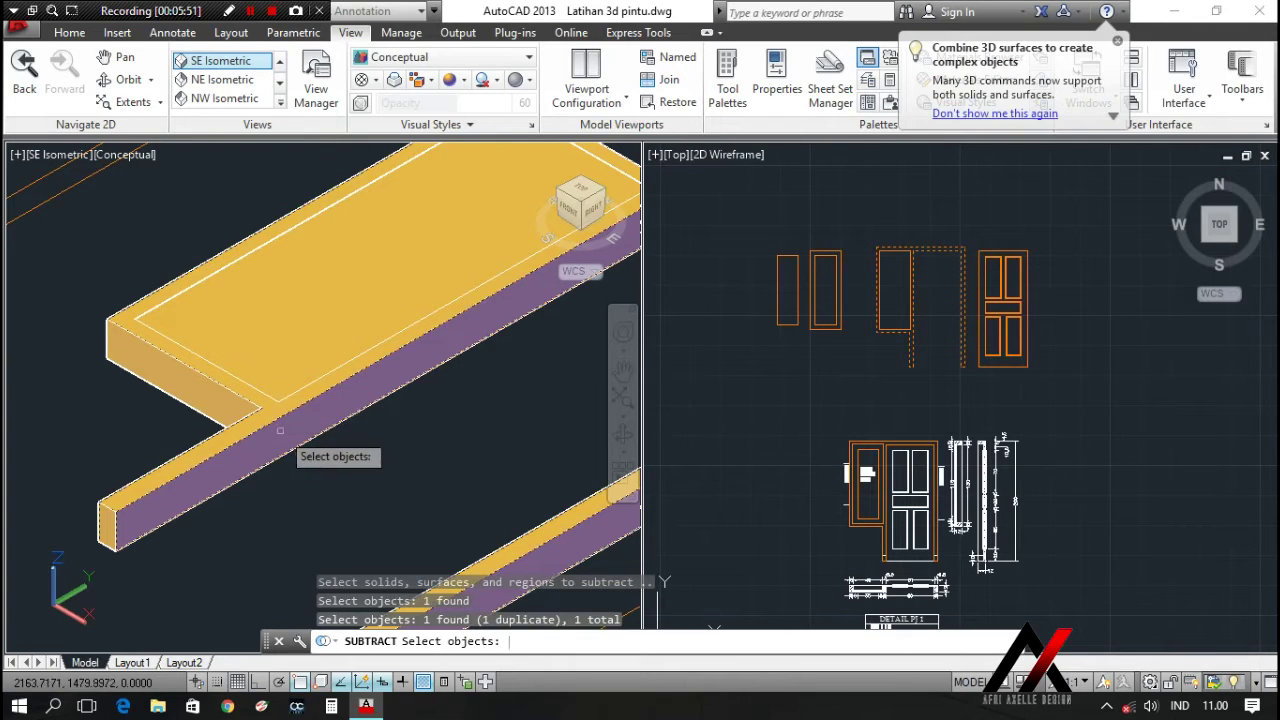
key("Return")
Subtract the inner window solid from the outer frame solid to cut the window opening
type("s")
key("Return")
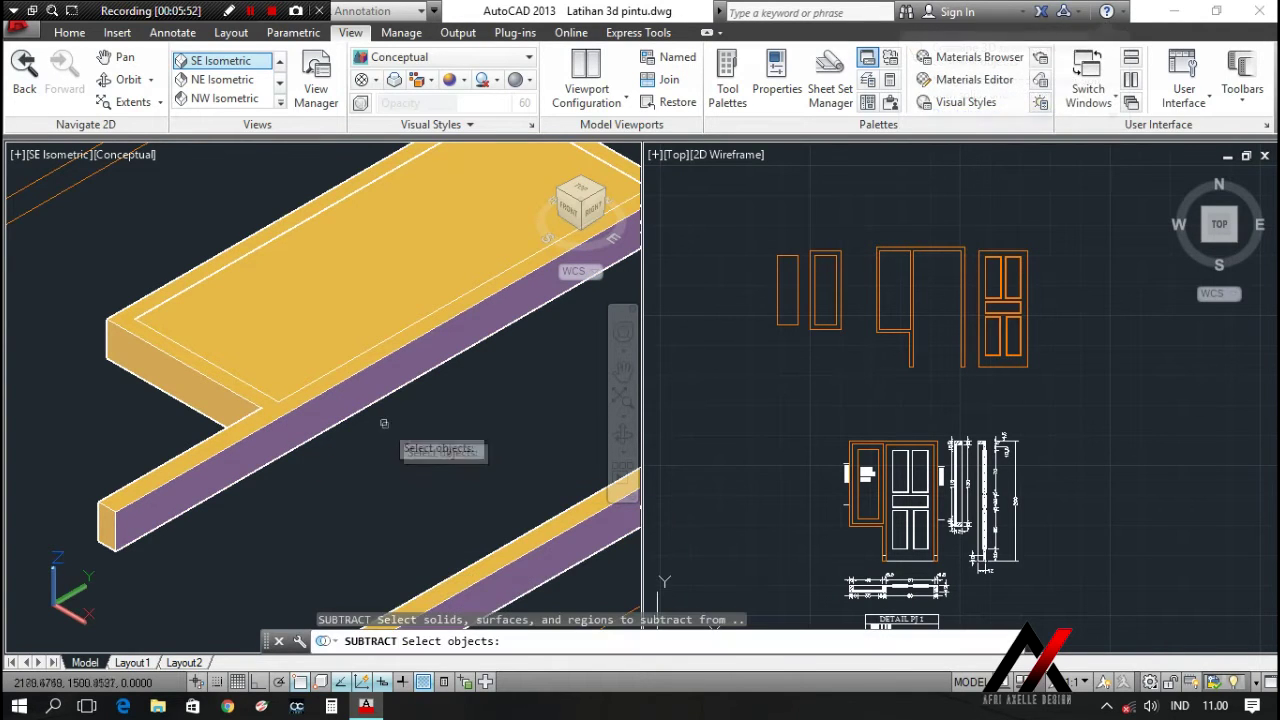
left_click(109, 361)
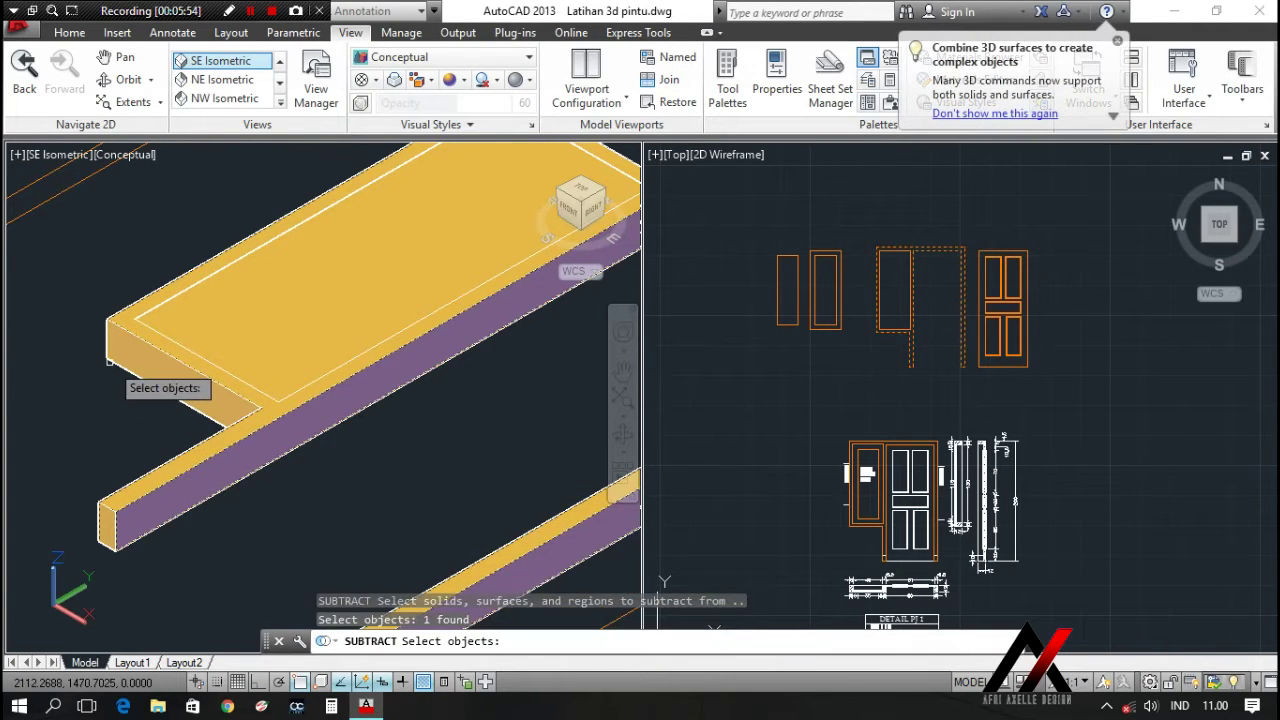
key("Return")
left_click(158, 329)
key("Return")
scroll(158, 329, "down", 6)
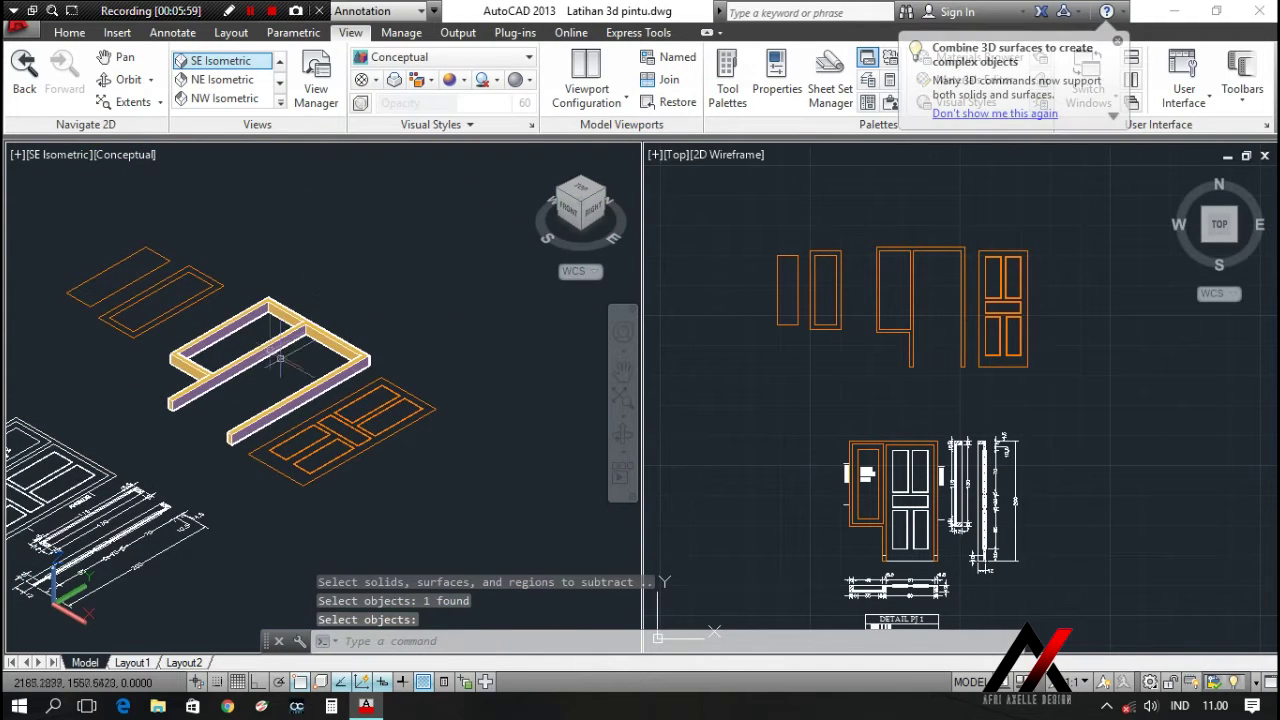
middle_click_drag(377, 326, 433, 331)
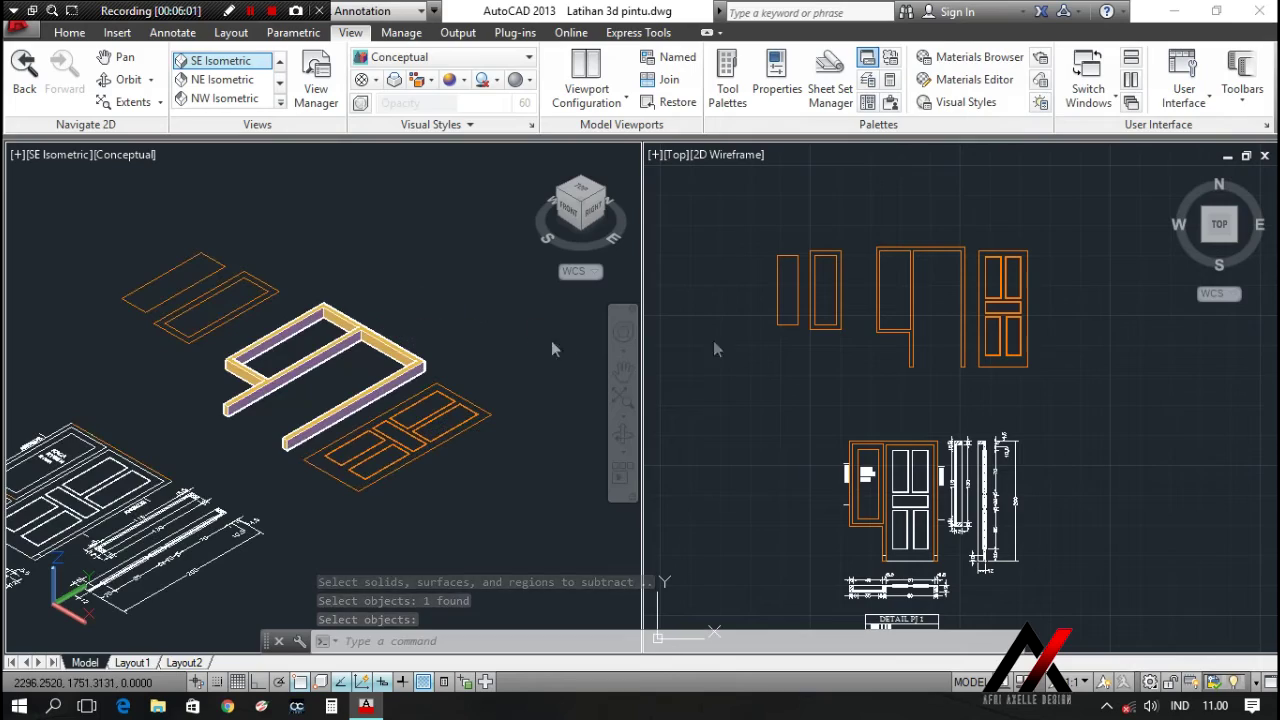
Extrude the outer and inner rectangles of the window sash to a height of 3
middle_click_drag(290, 306, 277, 326)
middle_click_drag(217, 508, 327, 363)
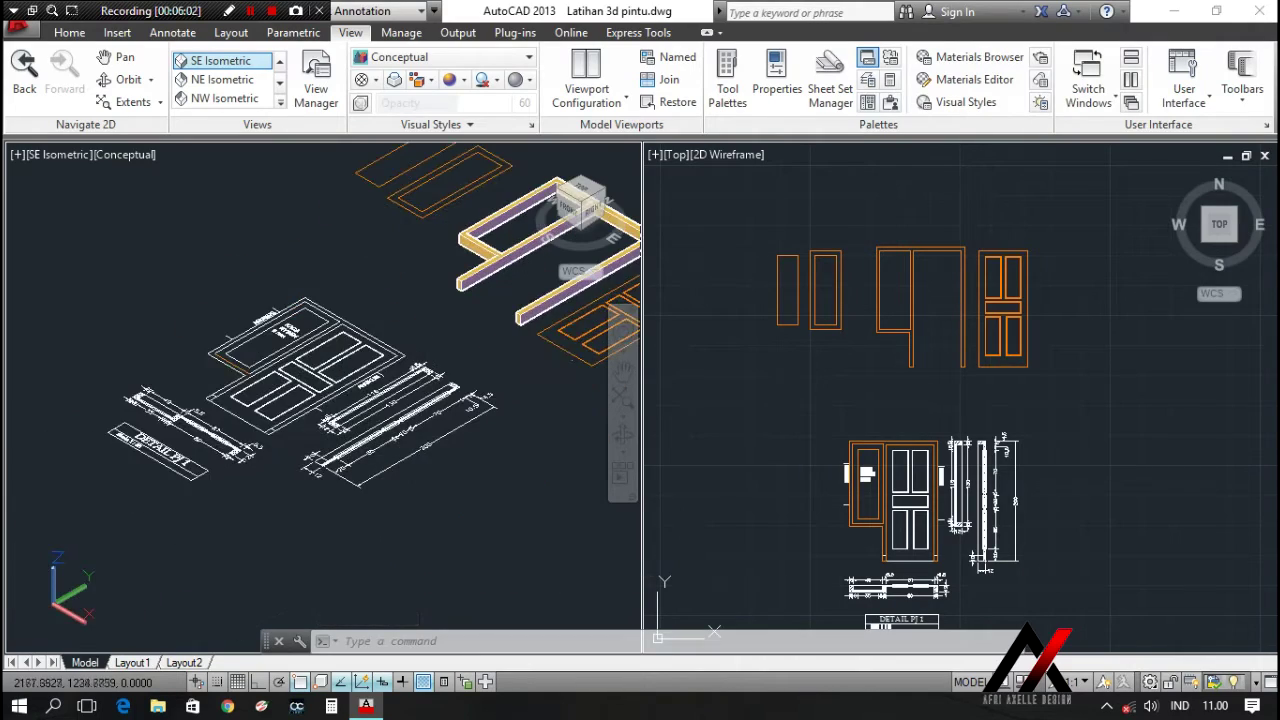
scroll(200, 420, "up", 5)
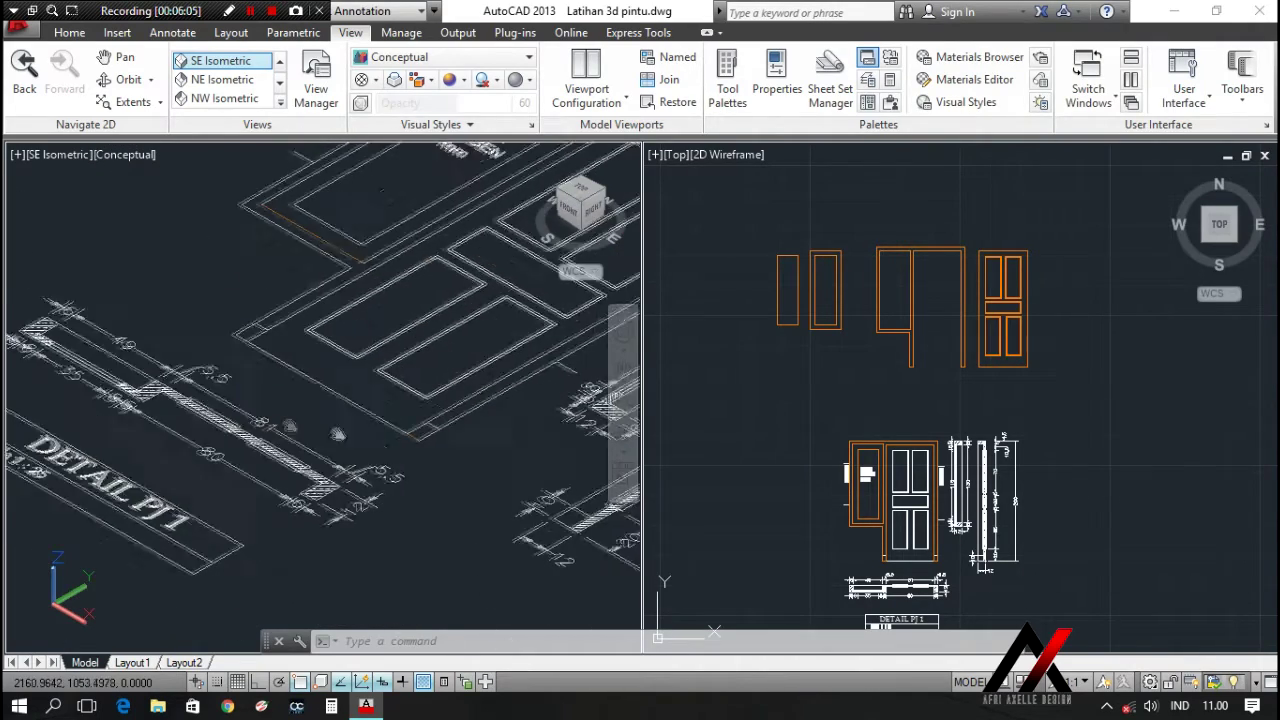
scroll(165, 372, "up", 4)
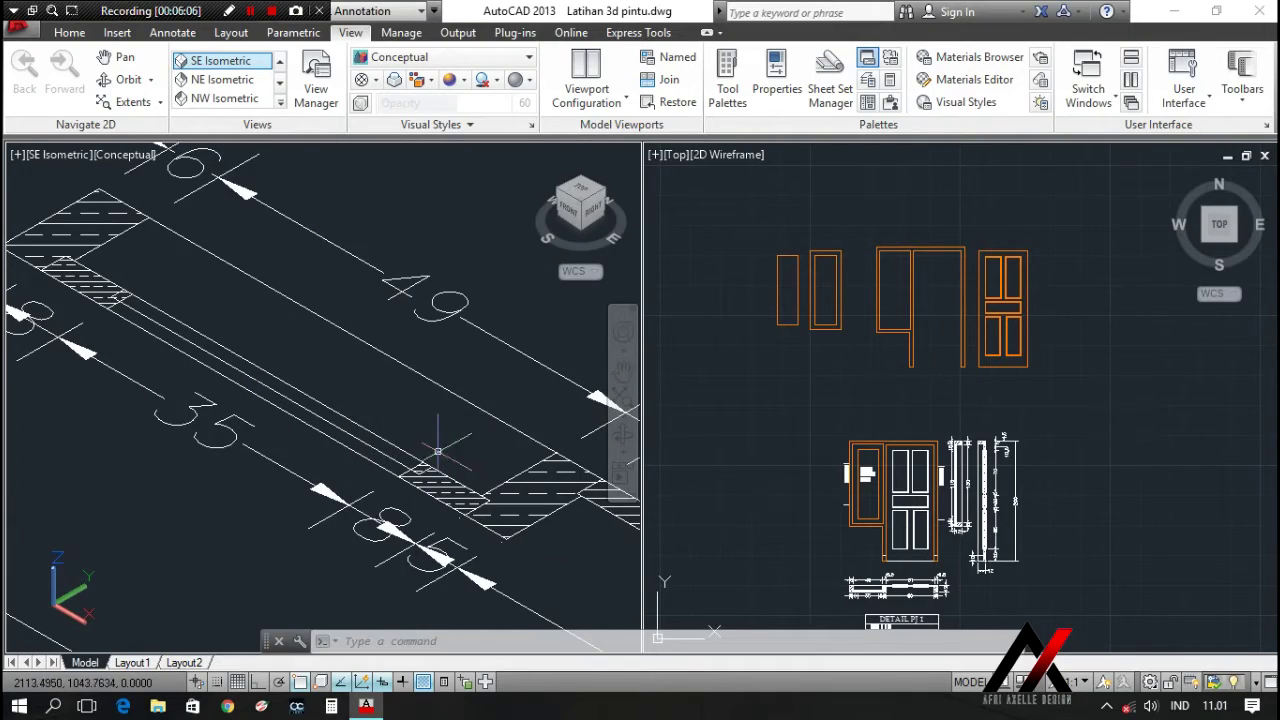
scroll(357, 441, "down", 8)
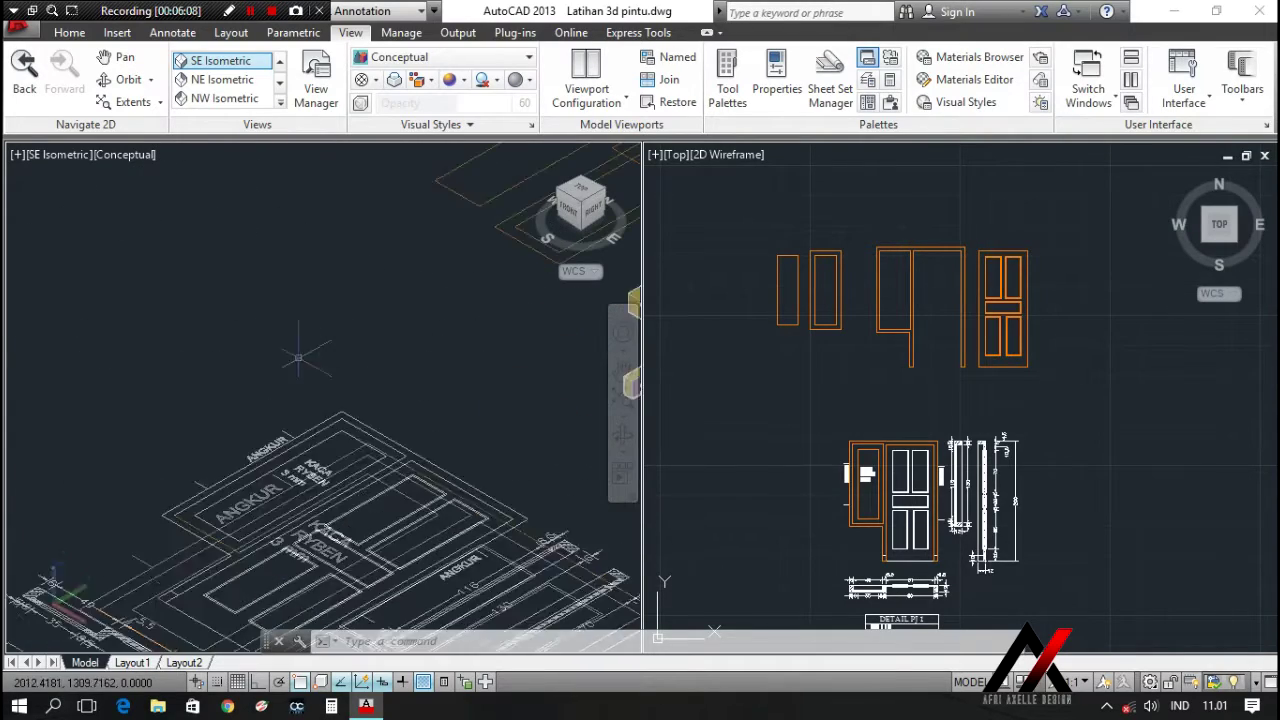
scroll(283, 398, "up", 6)
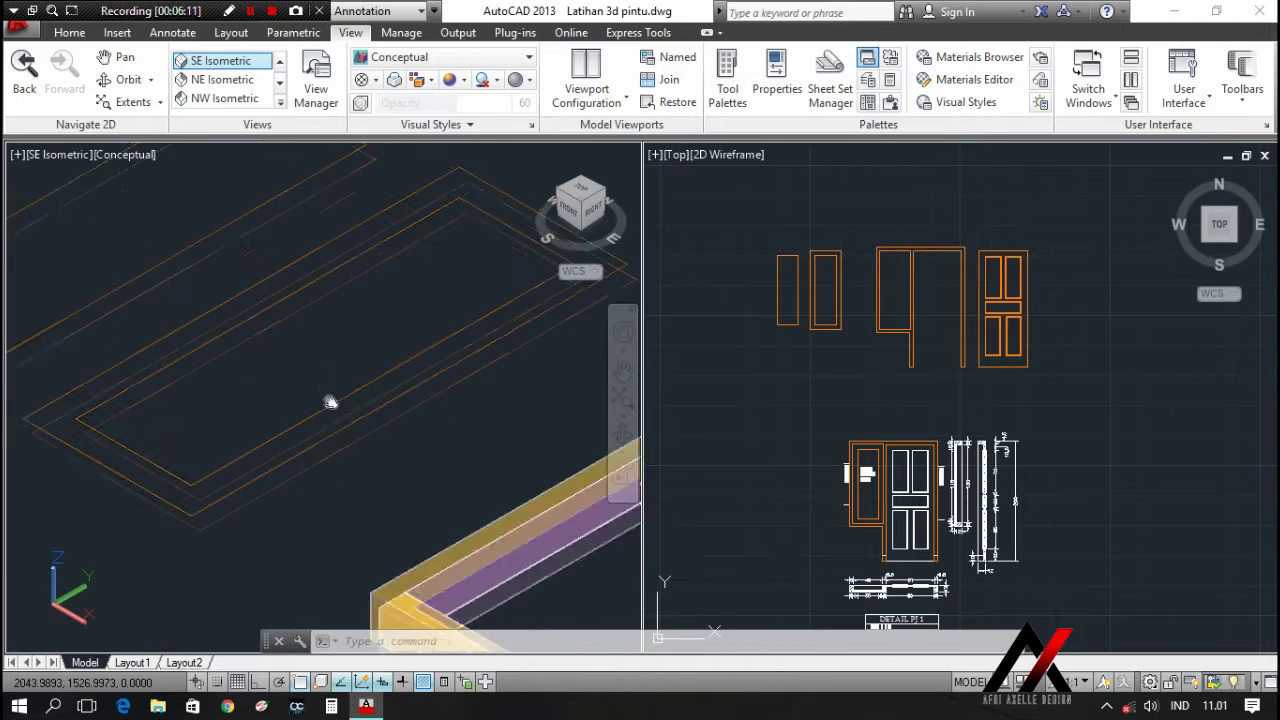
type("EXTRUDE")
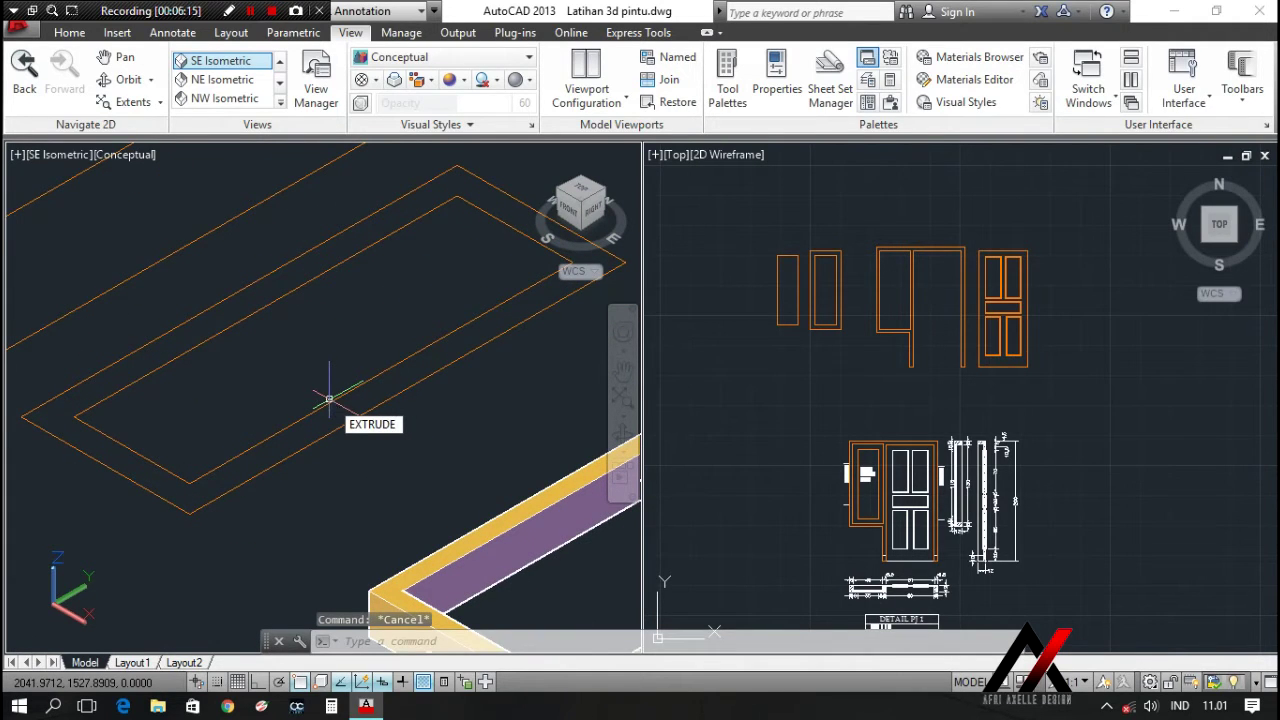
key("Return")
left_click(391, 424)
left_click(331, 375)
scroll(500, 408, "down", 2)
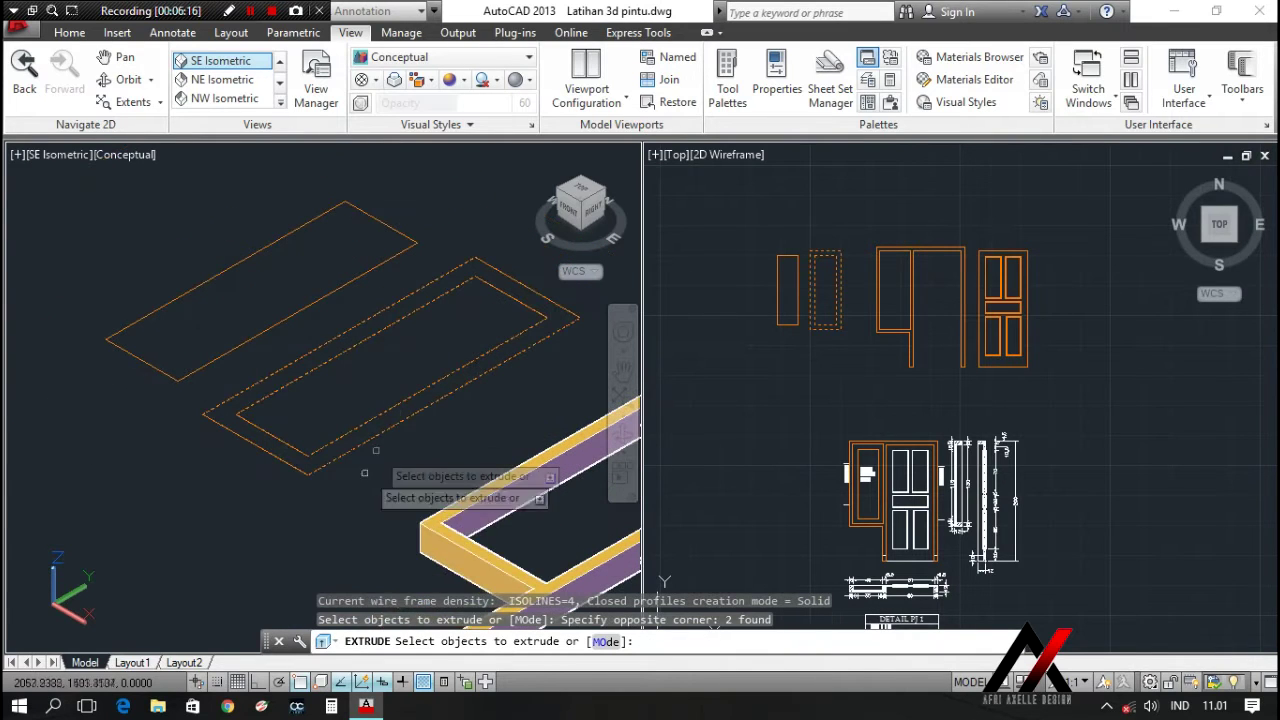
right_click(362, 470)
left_click(400, 503)
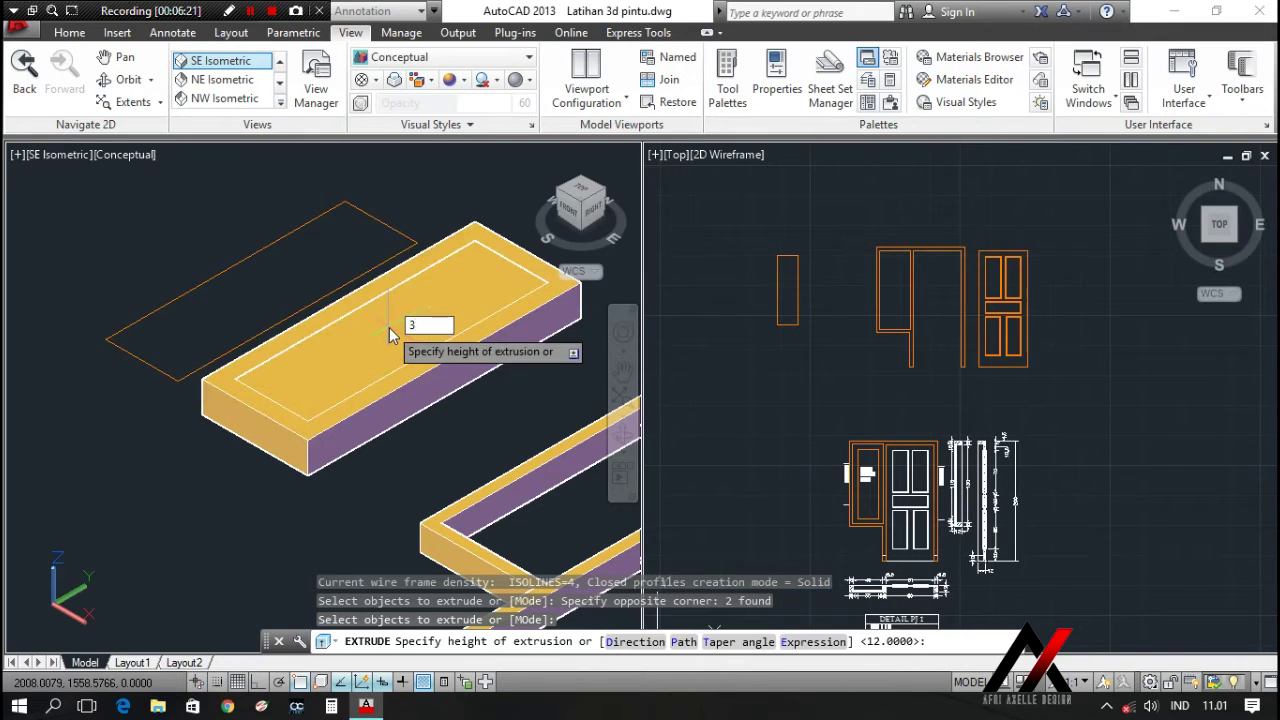
key("Return")
Subtract the inner rectangle solid from the outer window sash solid to open the sash
scroll(340, 398, "up", 3)
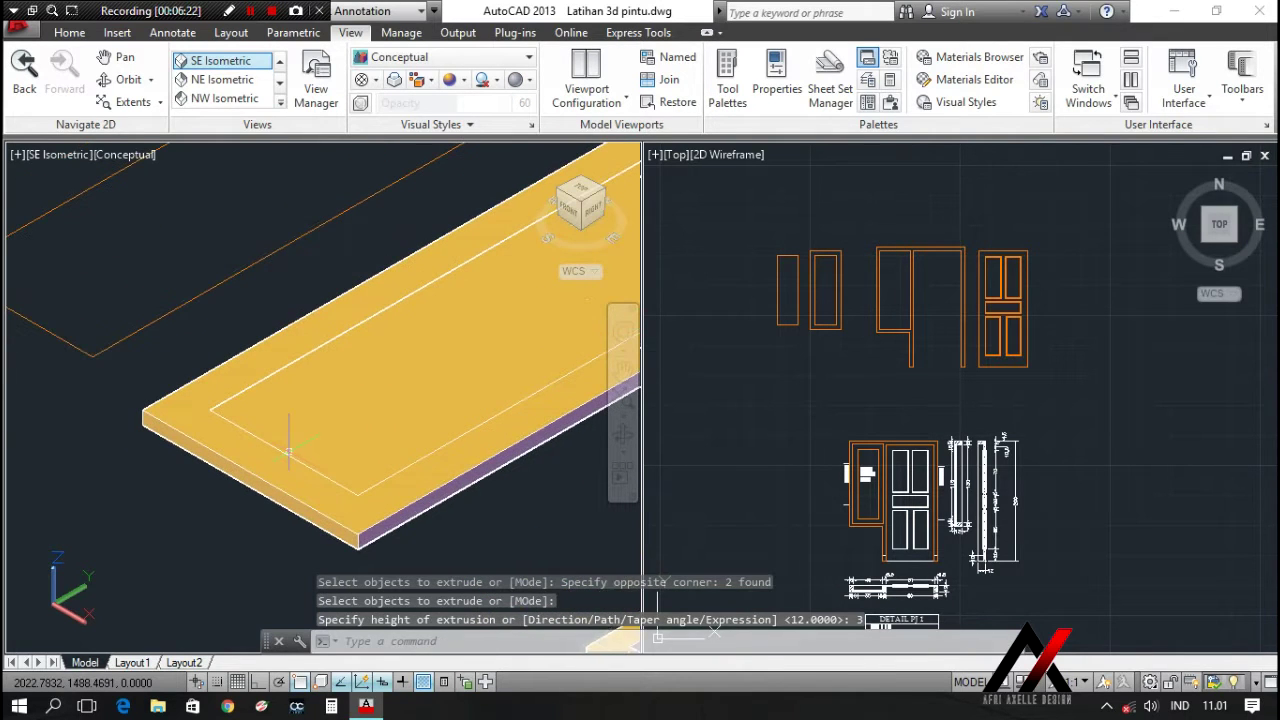
key("Escape")
type("su")
key("Return")
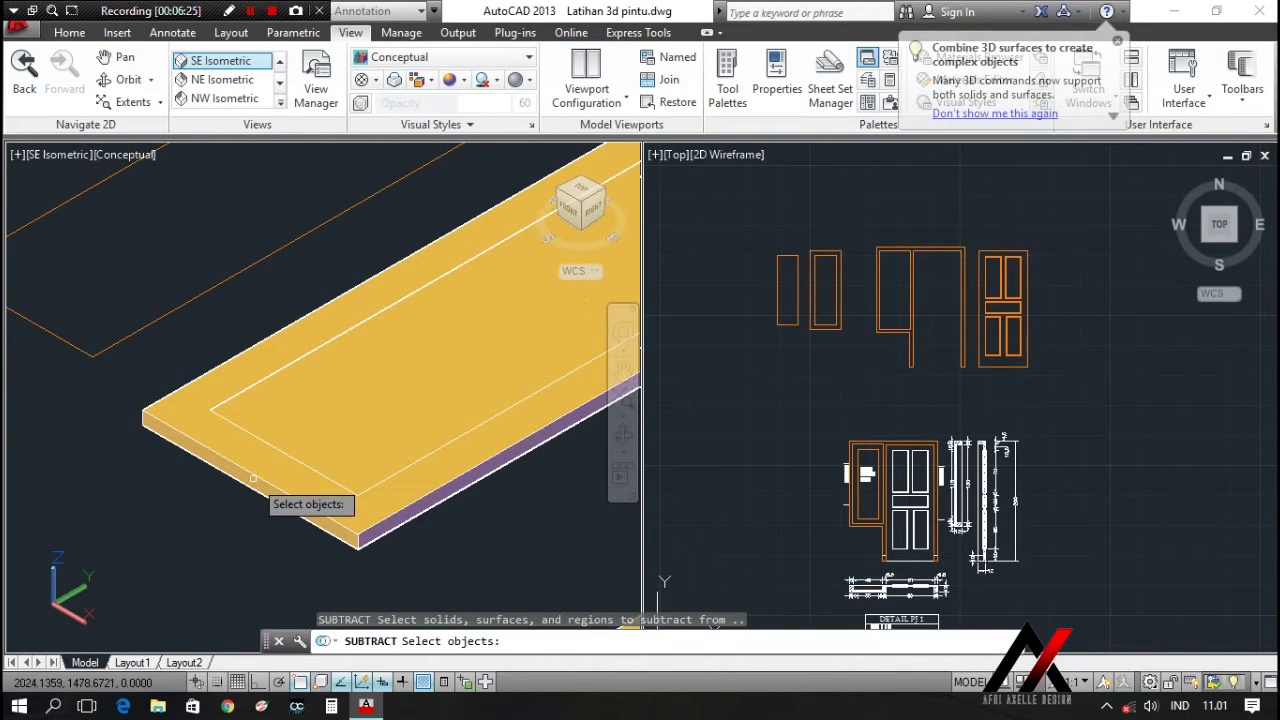
left_click(280, 450)
key("Return")
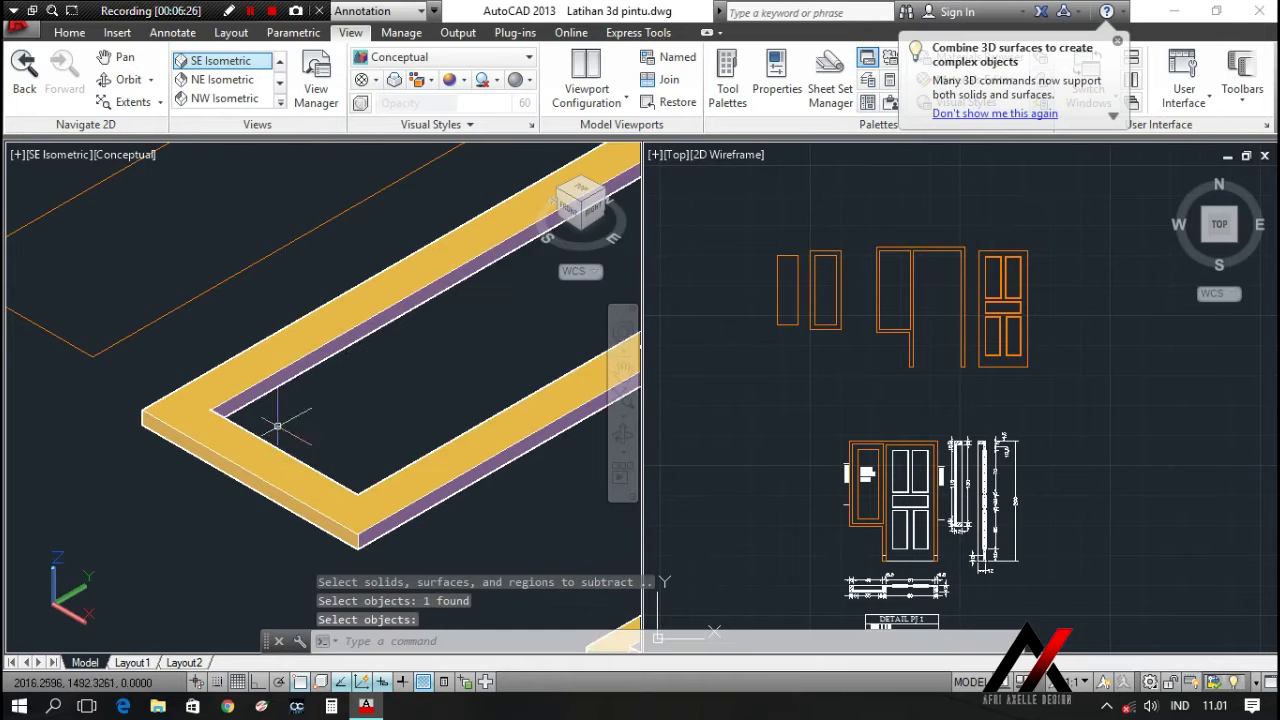
Extrude the window glass rectangle beside the sash to a height of 1
scroll(277, 423, "down", 3)
scroll(282, 350, "up", 2)
right_click(282, 350)
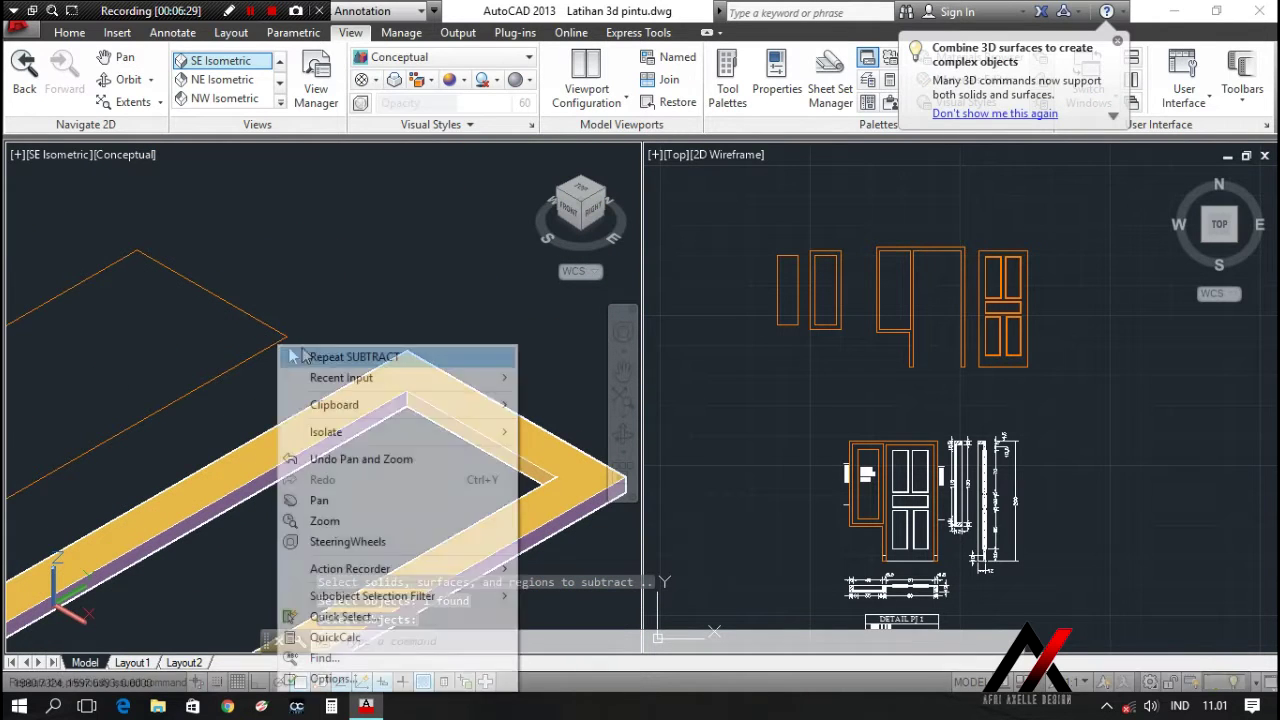
key("Escape")
scroll(283, 355, "up", 2)
type("EX")
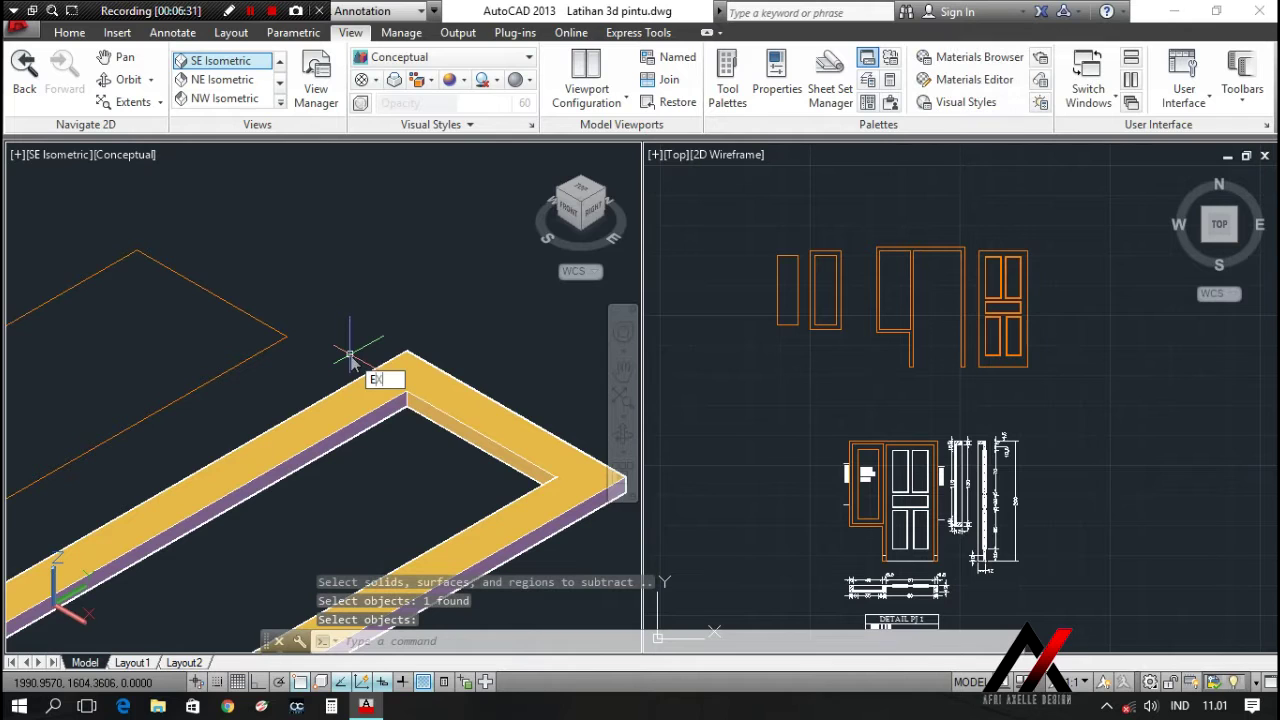
type("TRUDE")
key("Return")
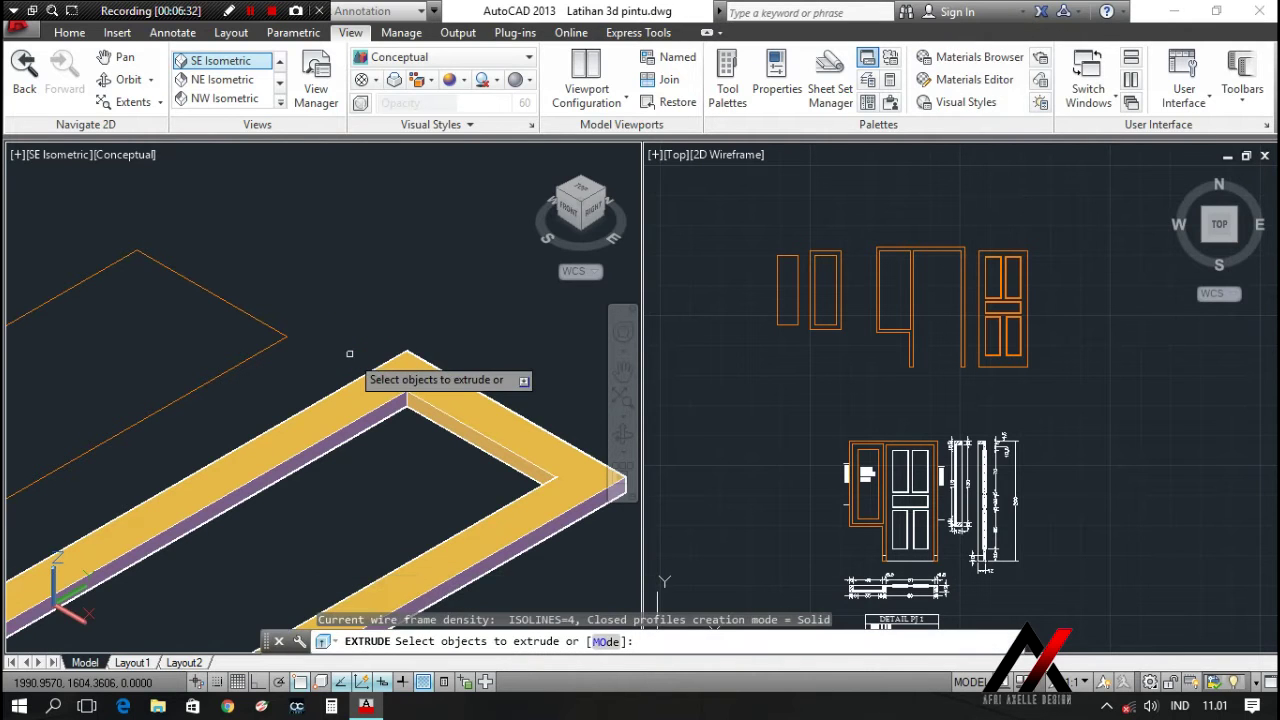
left_click(268, 365)
left_click(249, 337)
right_click(320, 352)
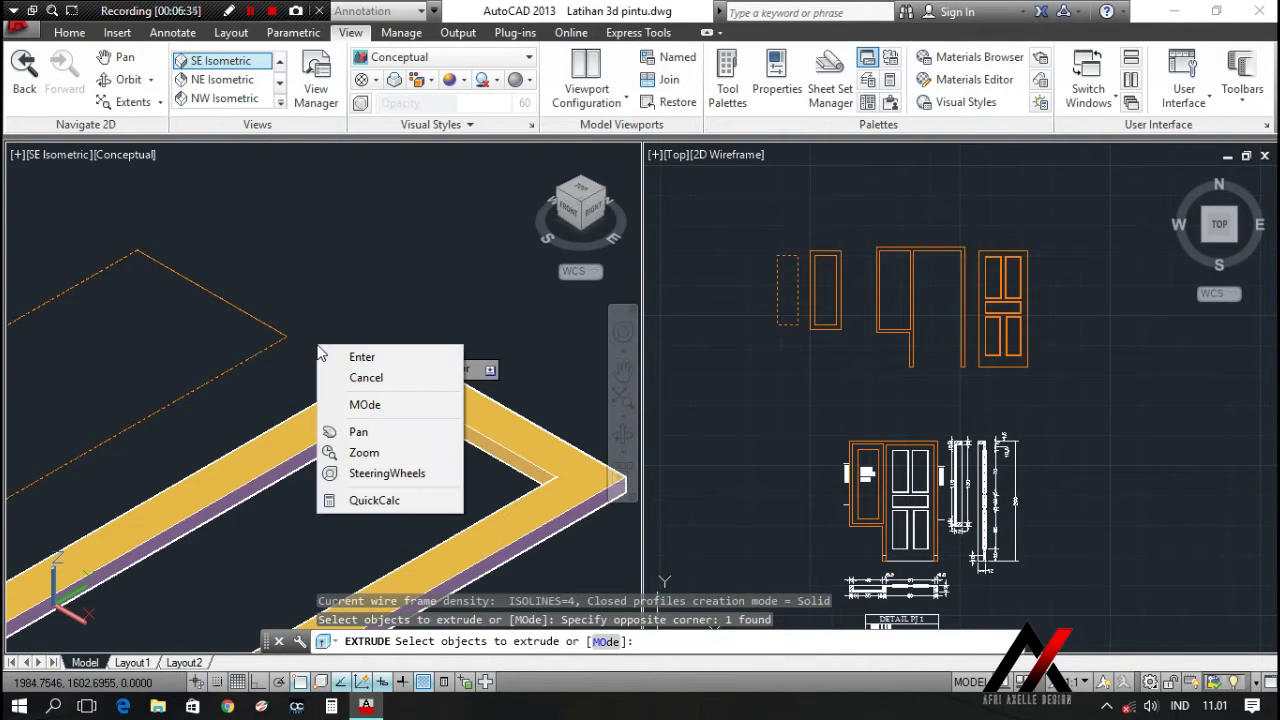
left_click(315, 342)
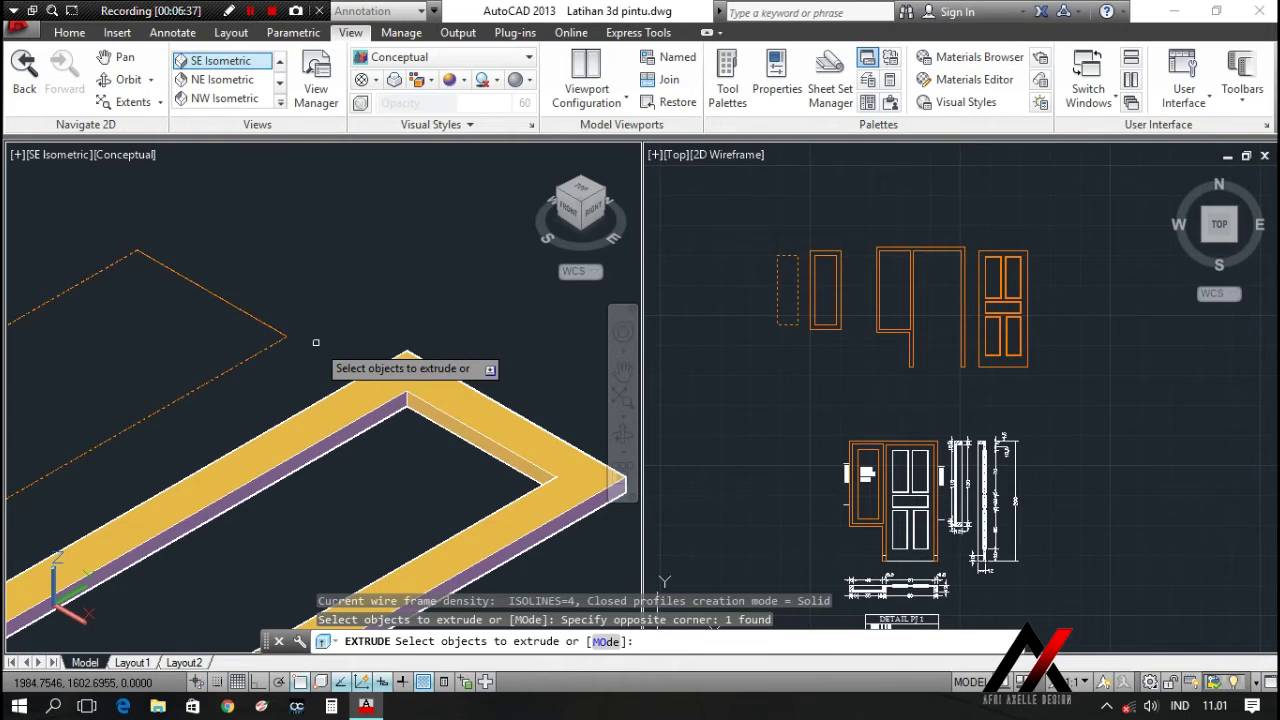
right_click(315, 344)
left_click(335, 357)
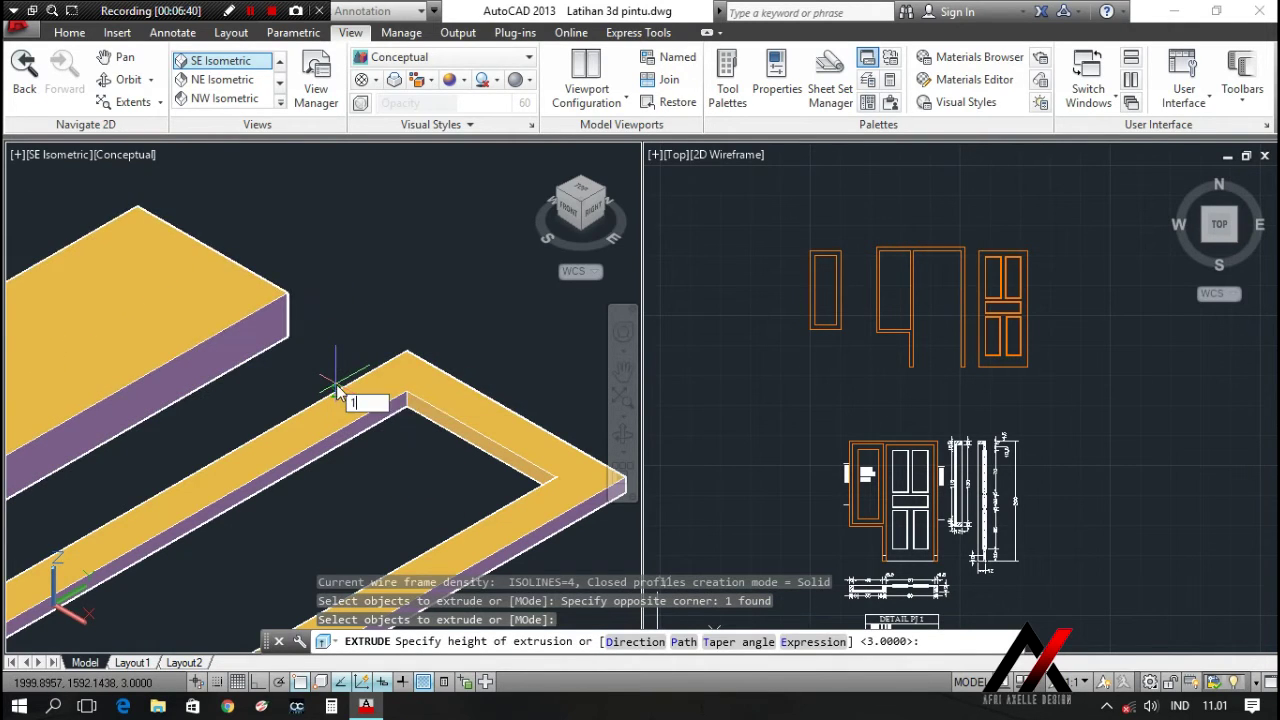
key("Return")
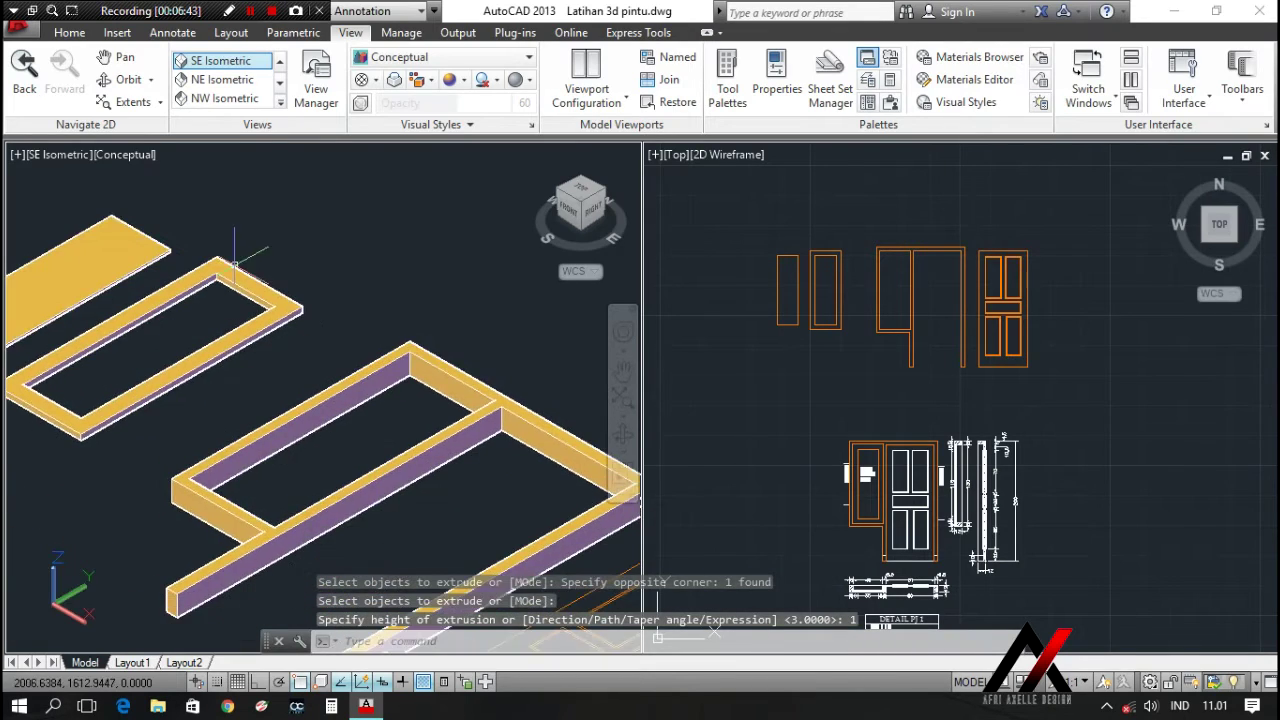
Copy the door leaf's five pairs of panel rectangles about 130 units along the X axis with Ortho on, clear of the door outline
scroll(235, 265, "down", 3)
scroll(348, 388, "up", 4)
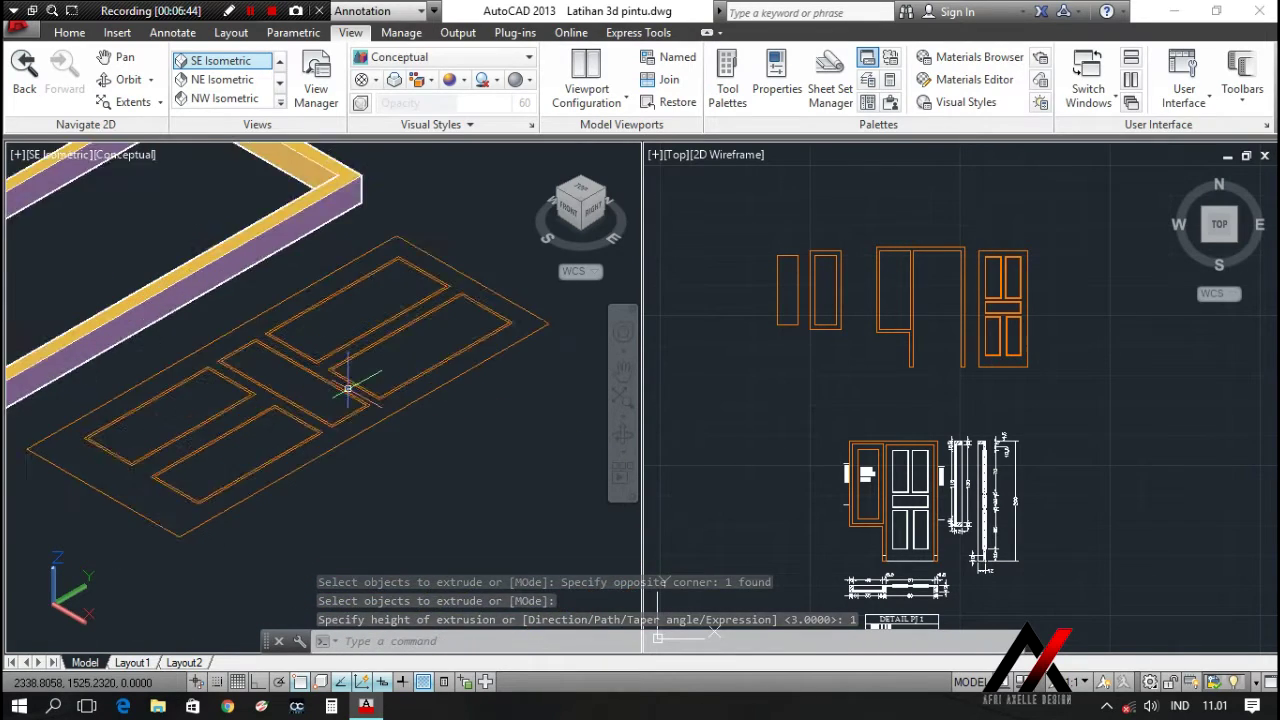
scroll(366, 423, "up", 2)
scroll(337, 430, "down", 4)
scroll(345, 425, "up", 3)
key("Escape")
type("ct ")
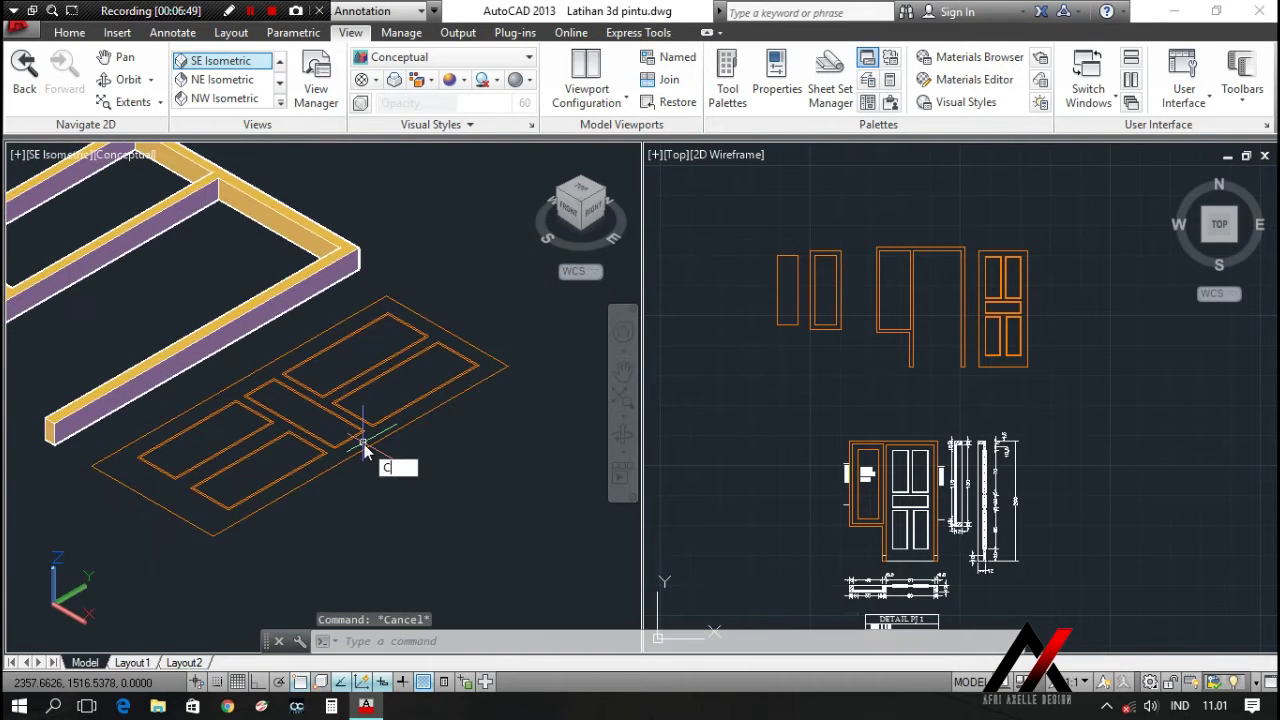
type("o")
key("Return")
scroll(369, 399, "up", 3)
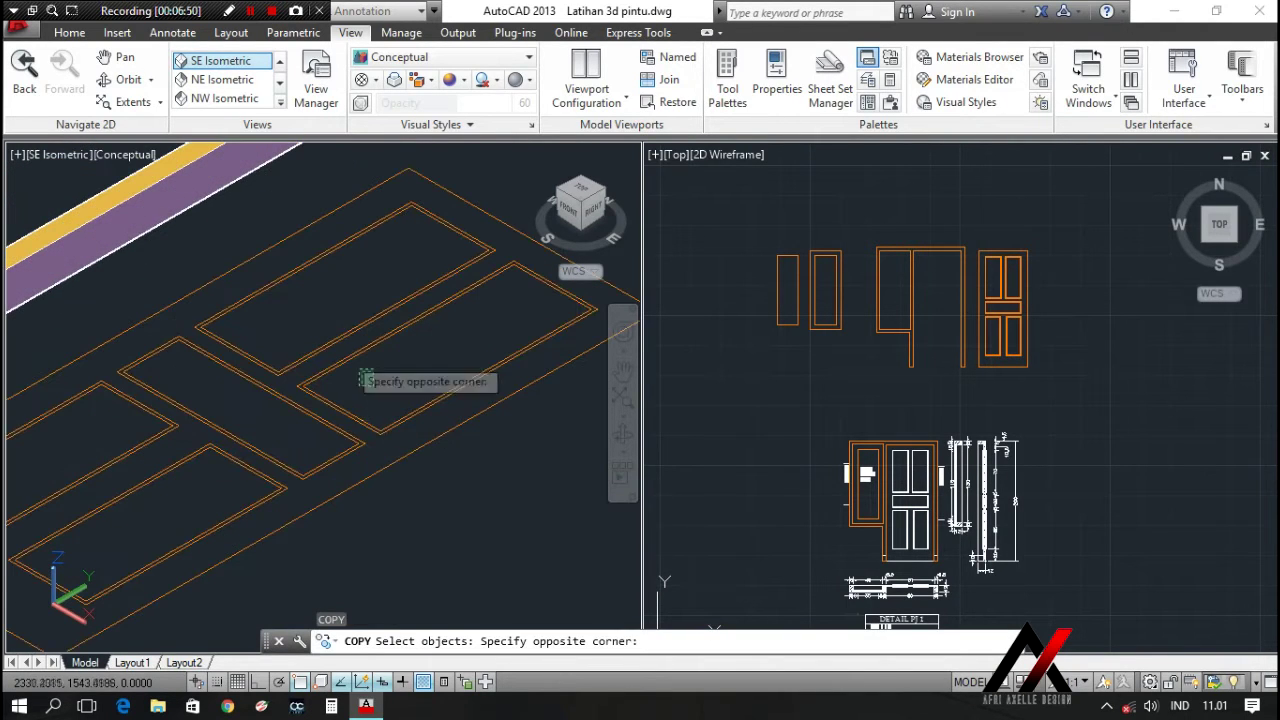
left_click(325, 250)
scroll(394, 357, "down", 3)
scroll(381, 390, "up", 3)
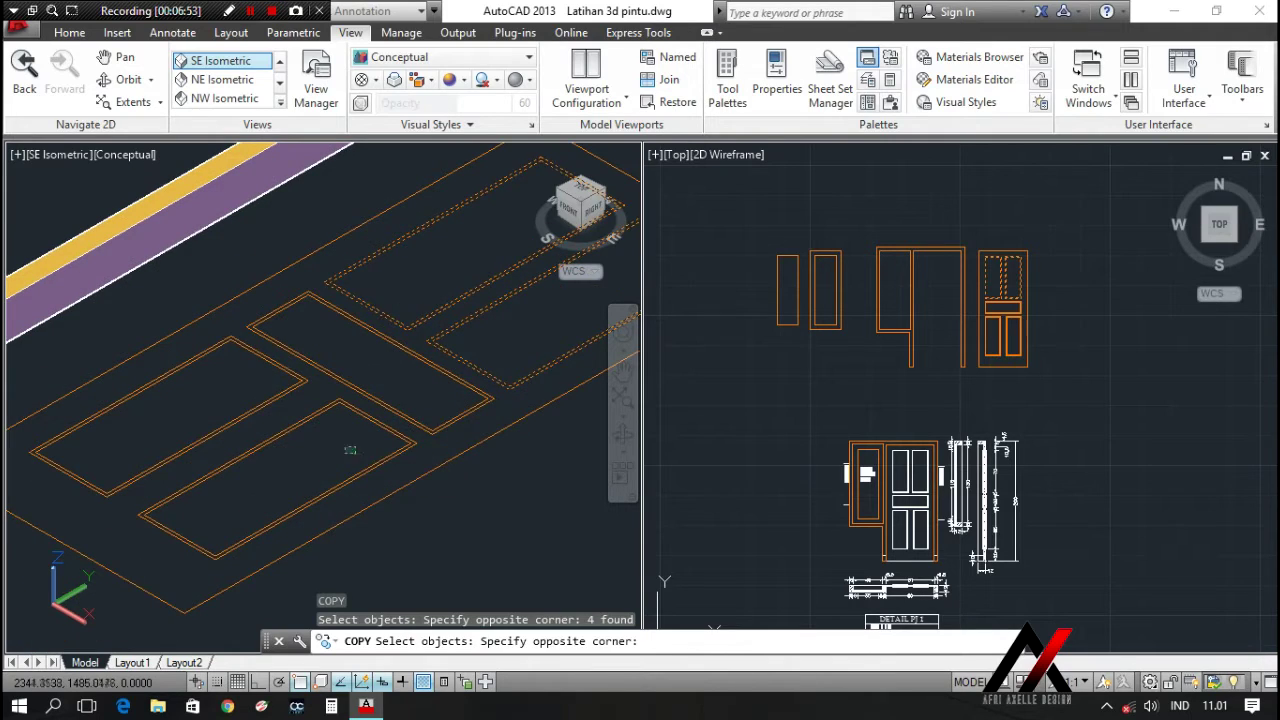
left_click(262, 366)
key("Return")
left_click(315, 355)
scroll(330, 370, "down", 5)
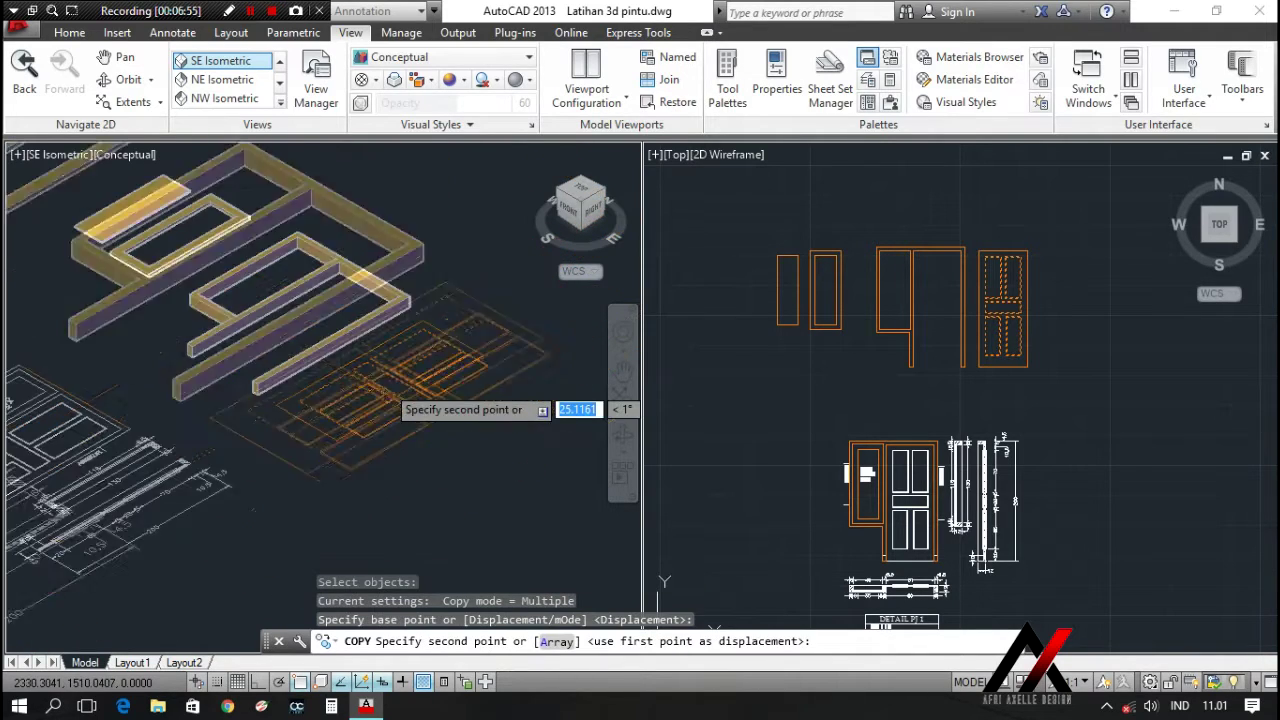
scroll(429, 409, "up", 2)
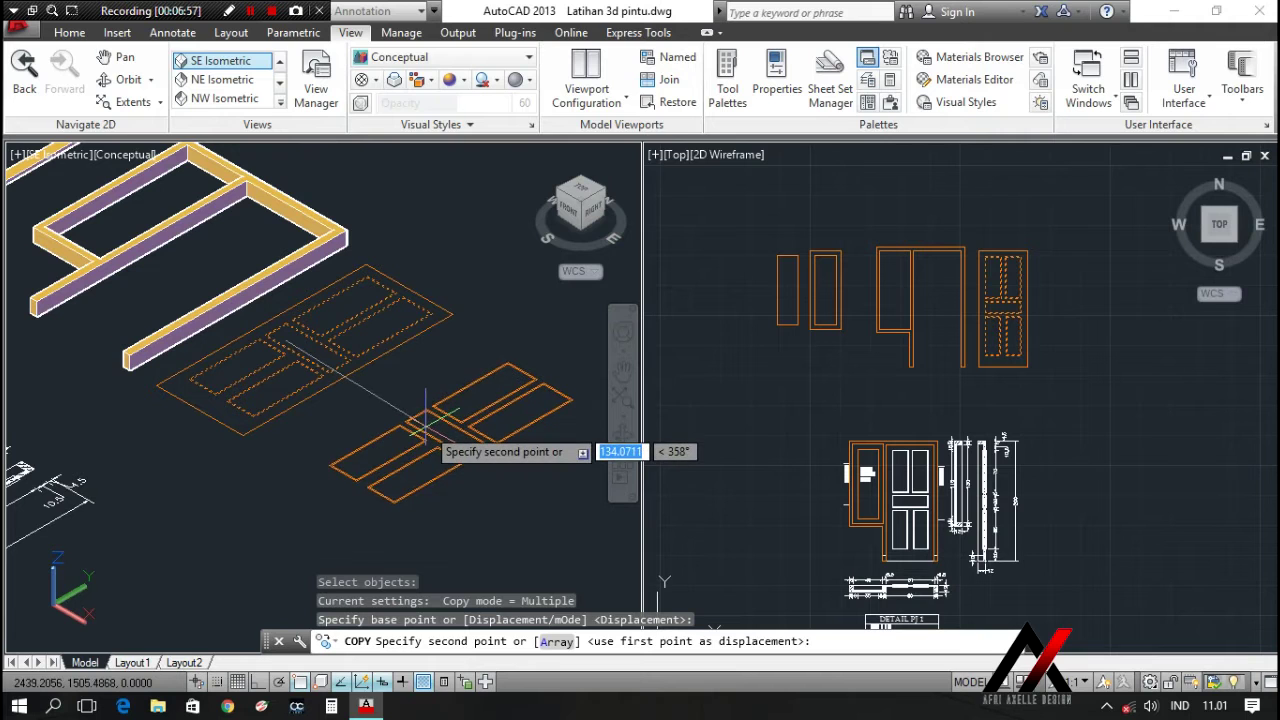
key("F8")
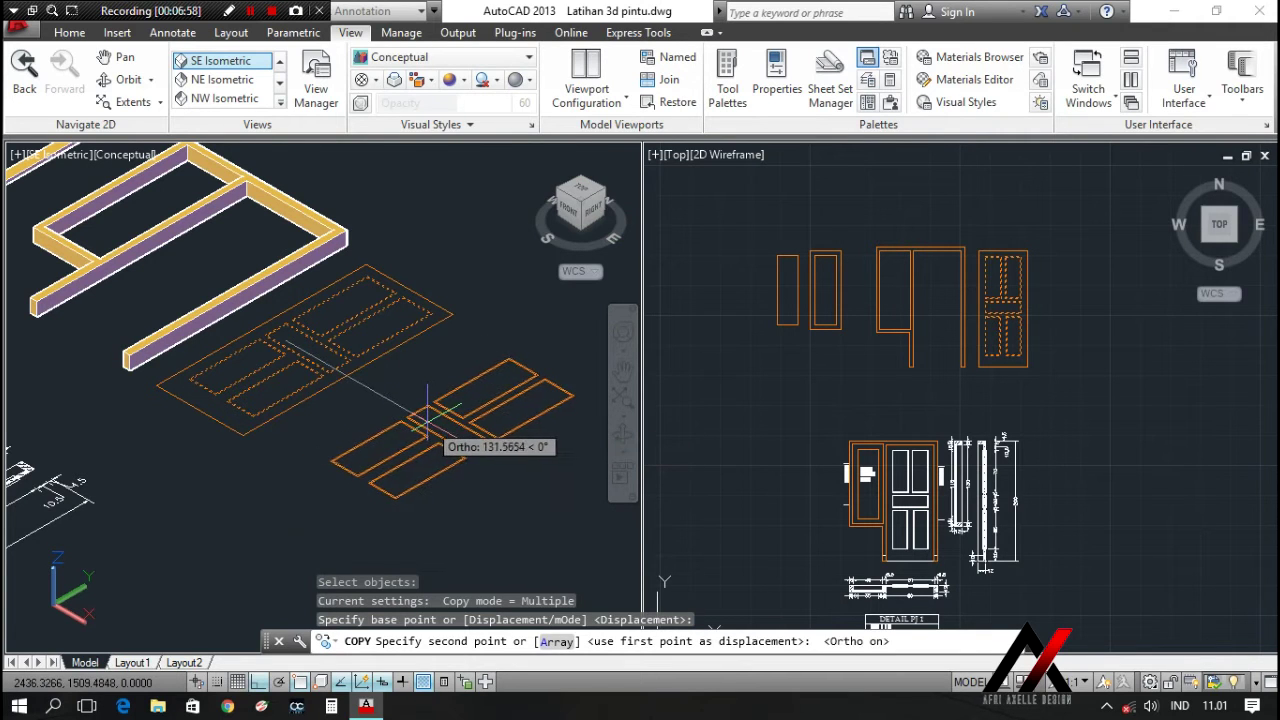
left_click(423, 418)
key("Escape")
Extrude the original door leaf outline and all its panel rectangles to a height of -3
scroll(306, 380, "up", 4)
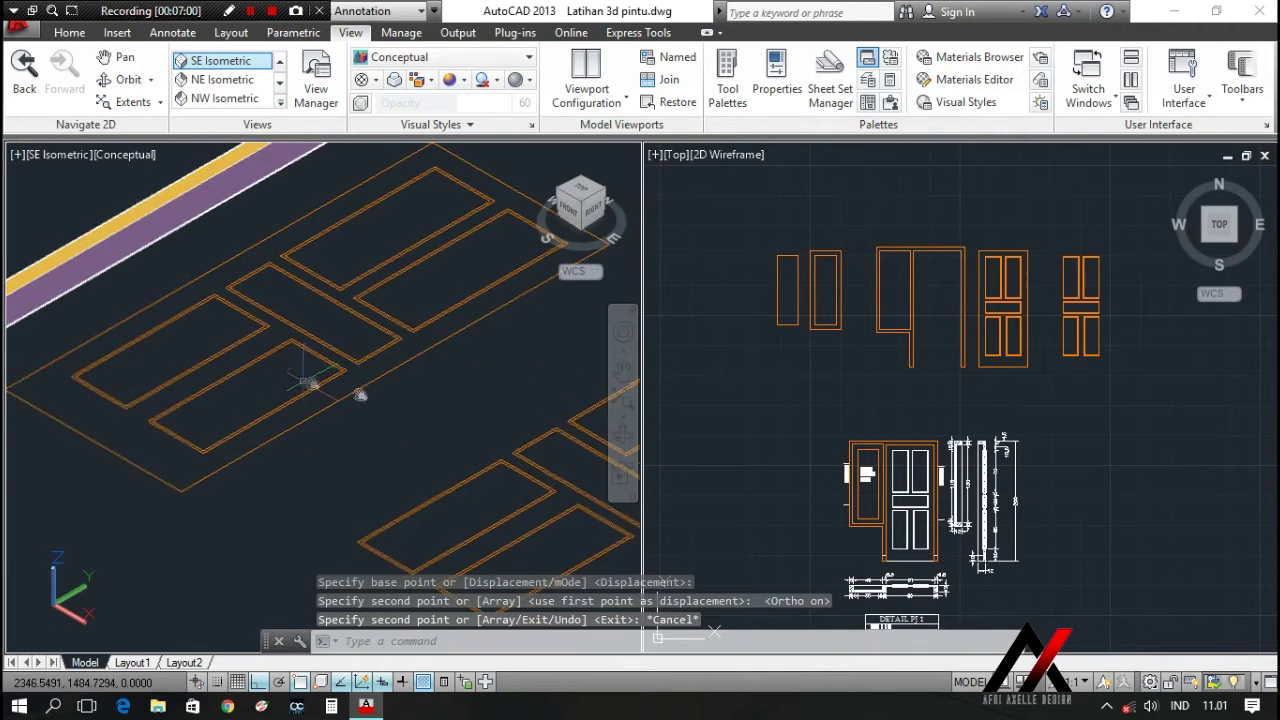
key("Escape")
type("EX")
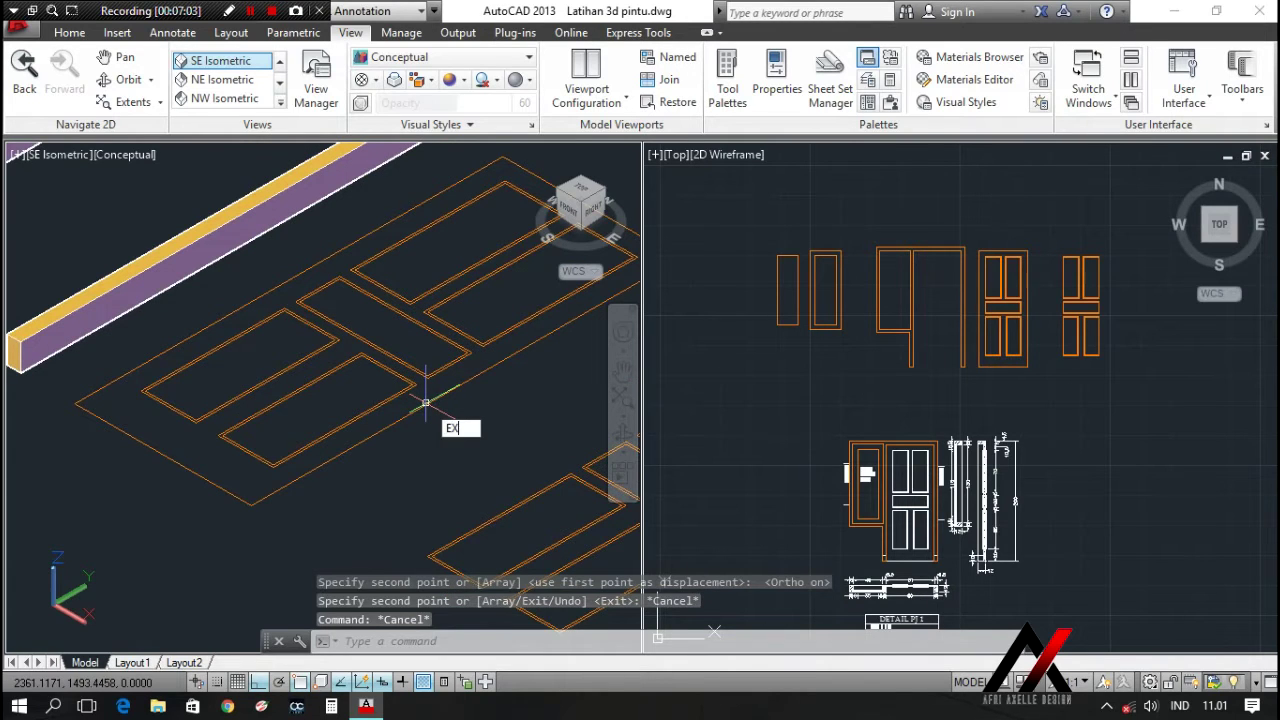
type("TRUDE")
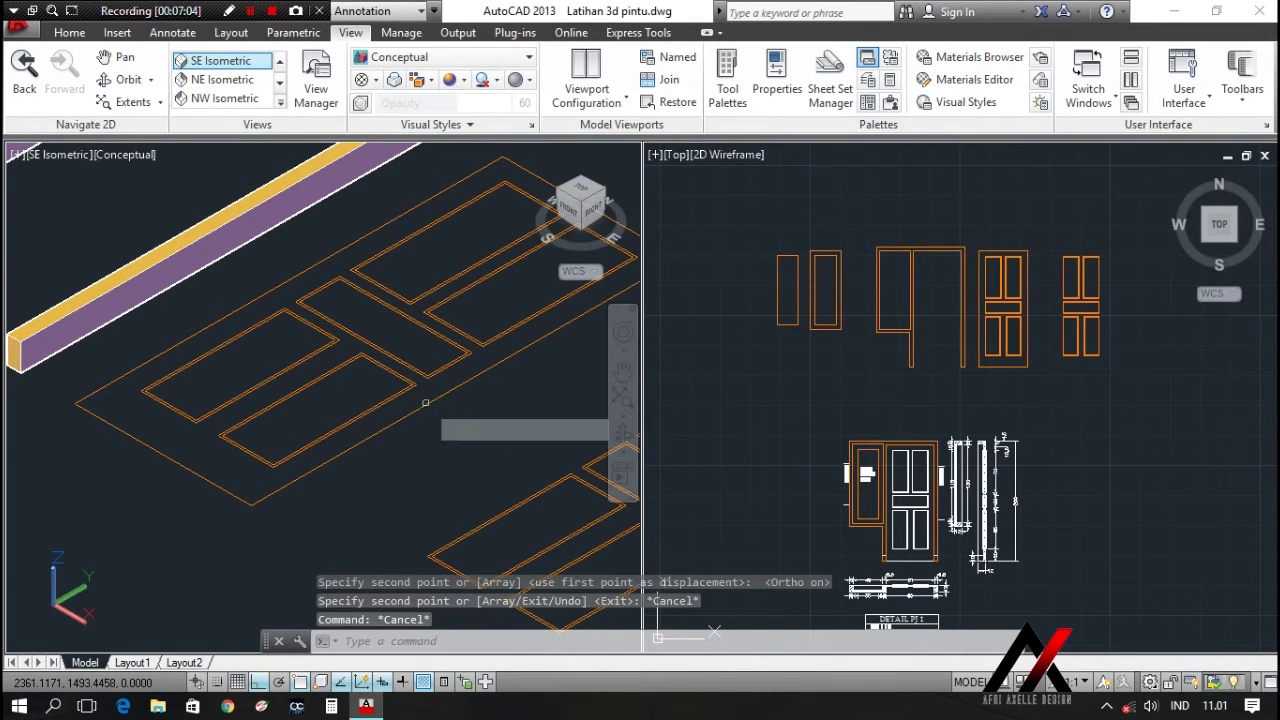
key("Return")
middle_click_drag(425, 403, 426, 429)
scroll(425, 411, "up", 2)
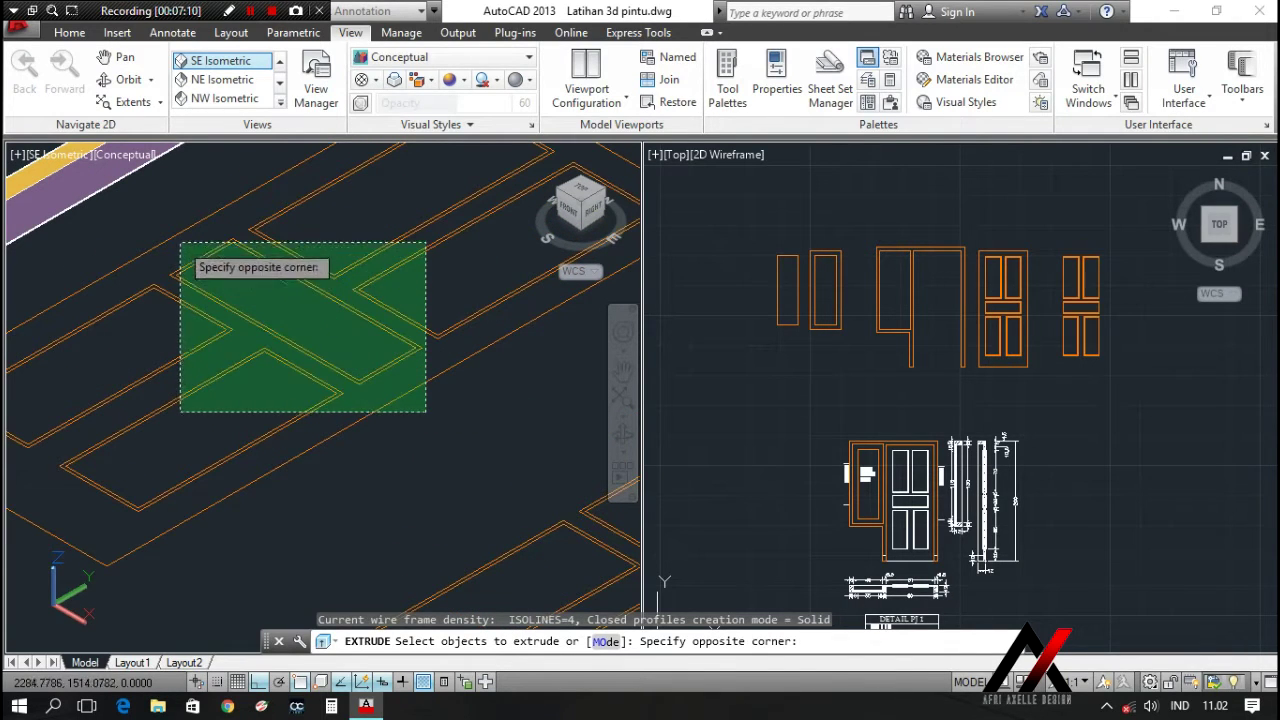
left_click(177, 241)
scroll(312, 322, "down", 3)
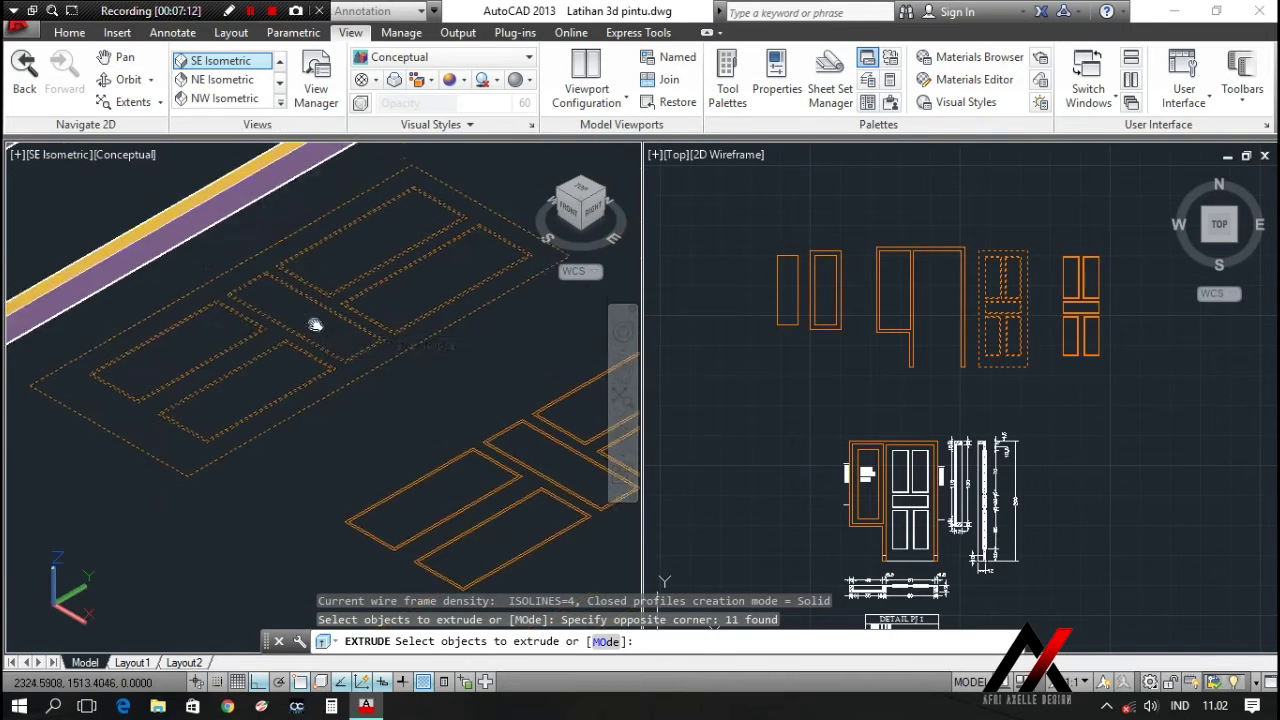
right_click(372, 410)
left_click(413, 421)
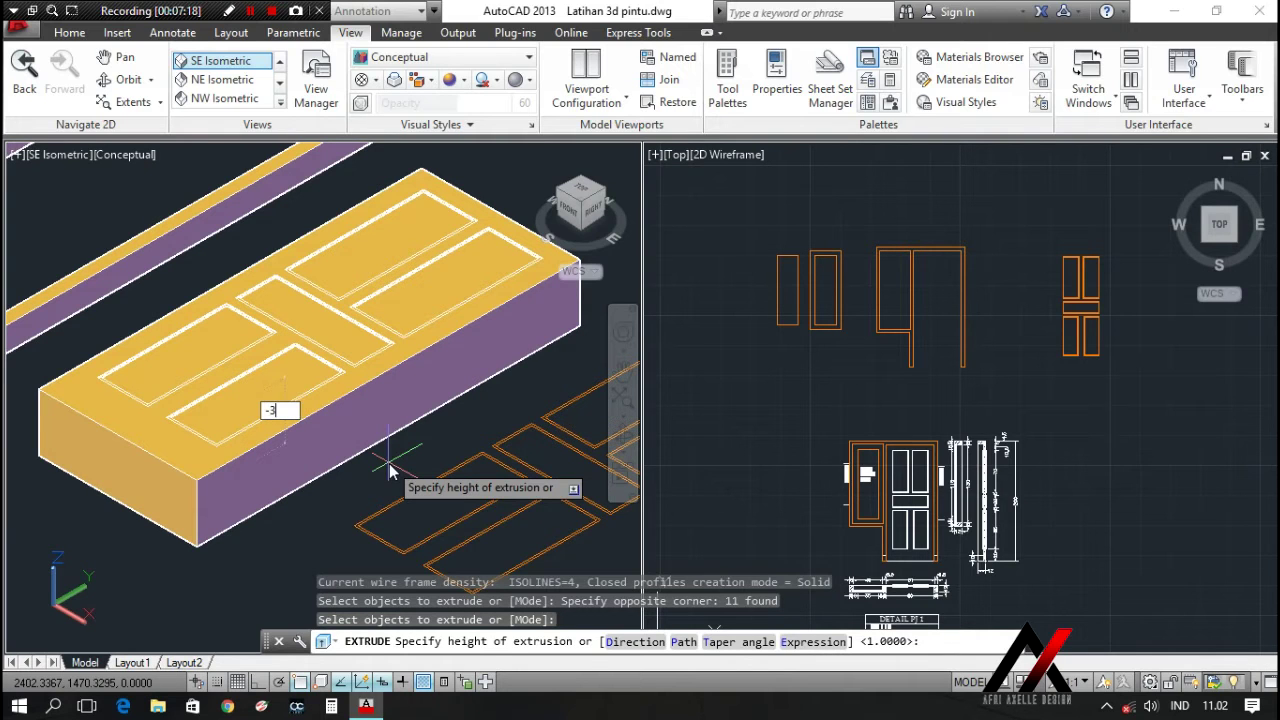
key("Return")
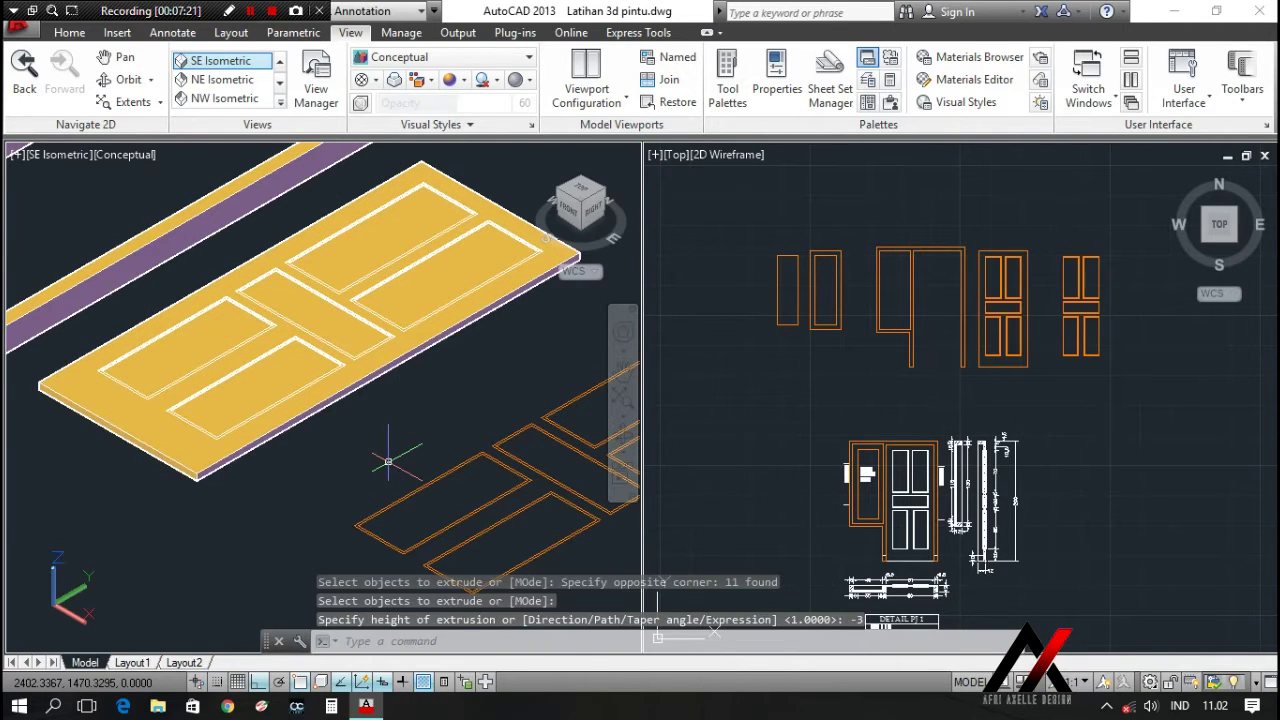
Subtract the outer solids of the five door panels from the door leaf solid
scroll(345, 418, "up", 4)
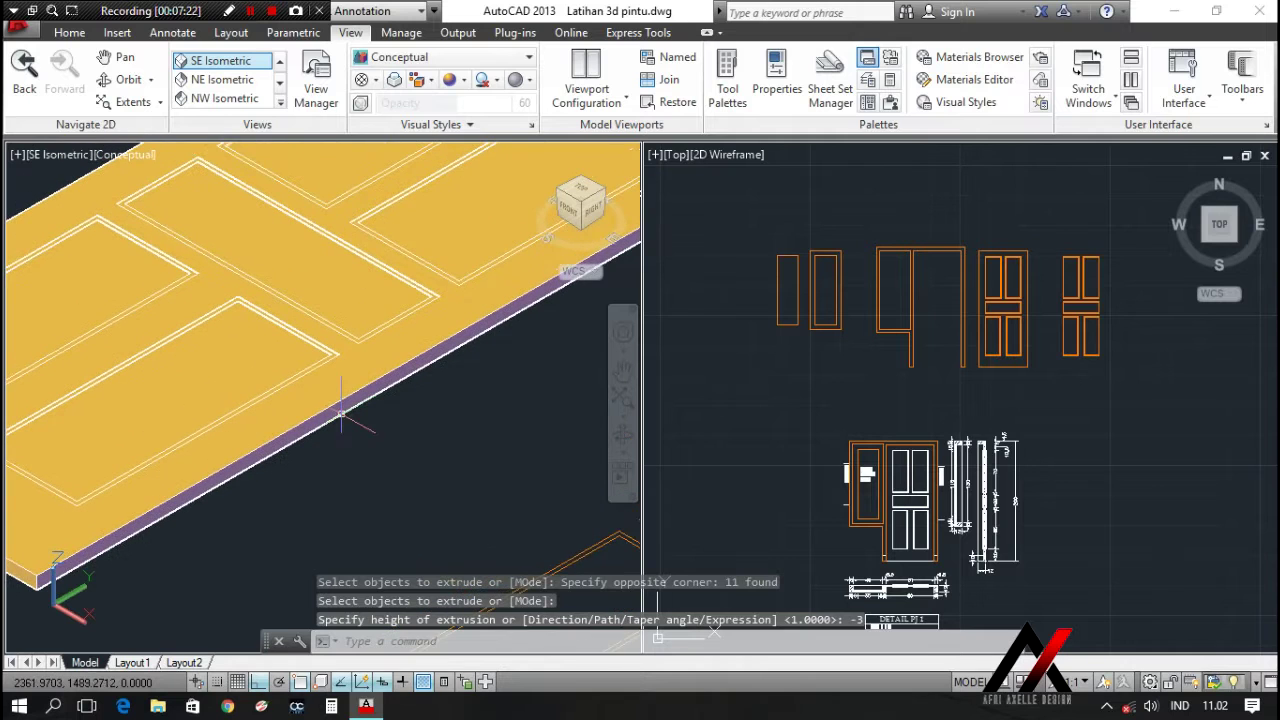
type("su")
key("Return")
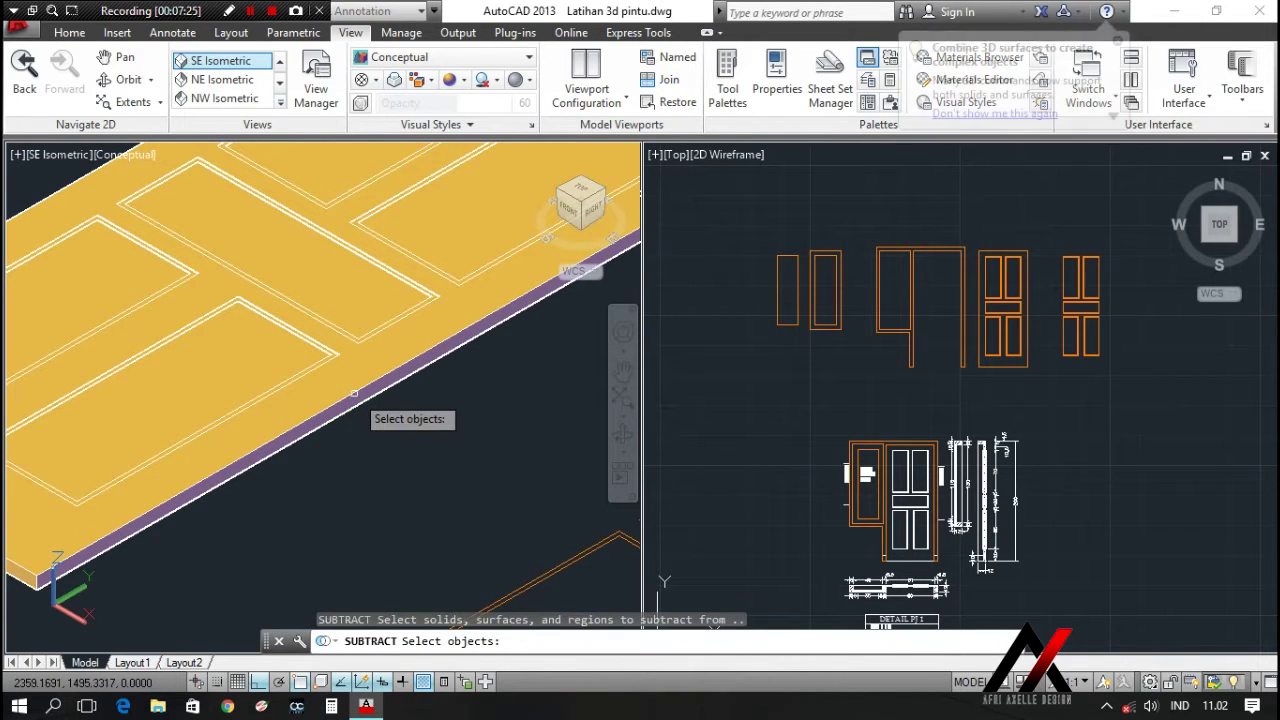
left_click(348, 362)
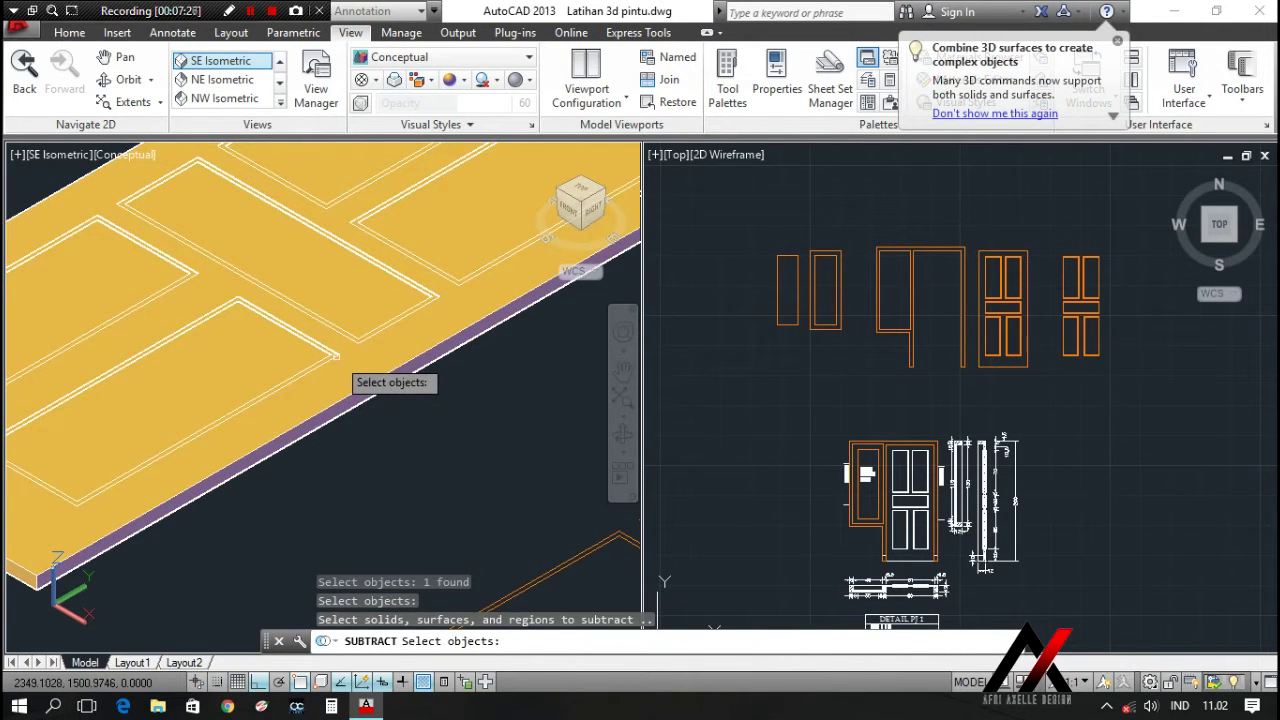
left_click(340, 354)
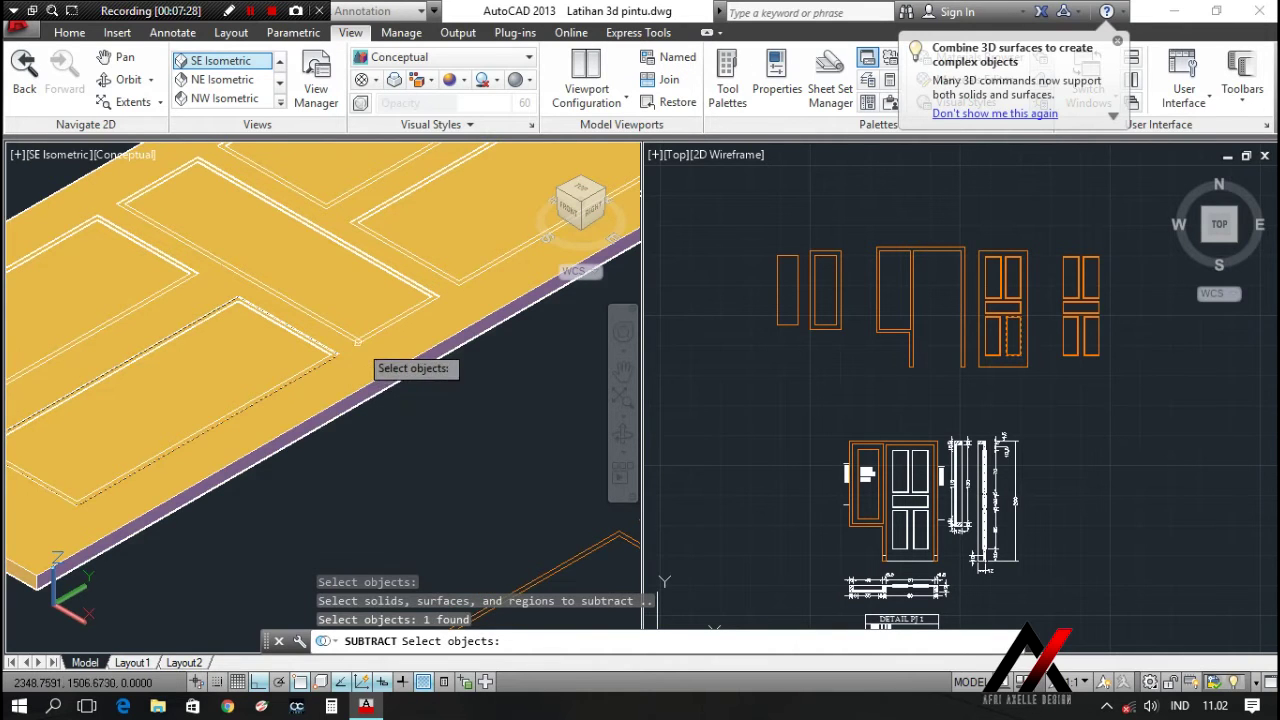
scroll(355, 345, "up", 2)
left_click(360, 343)
scroll(220, 325, "up", 2)
scroll(232, 292, "up", 2)
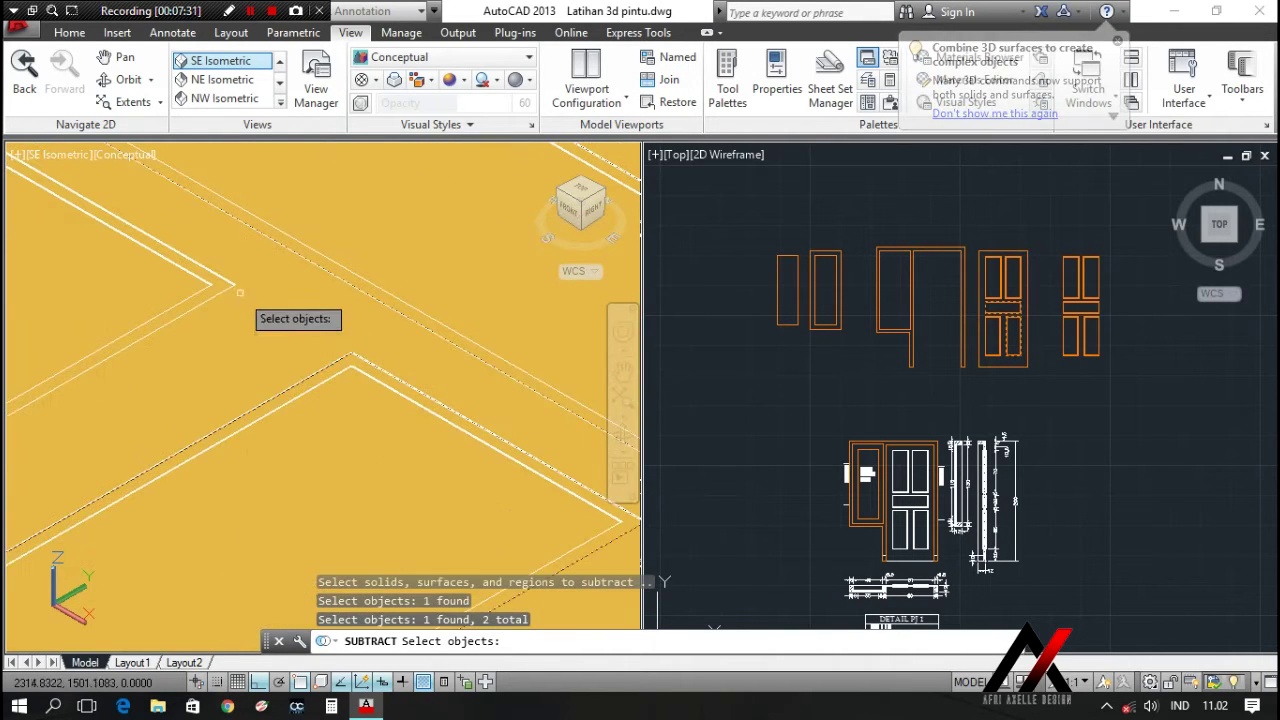
scroll(224, 302, "down", 3)
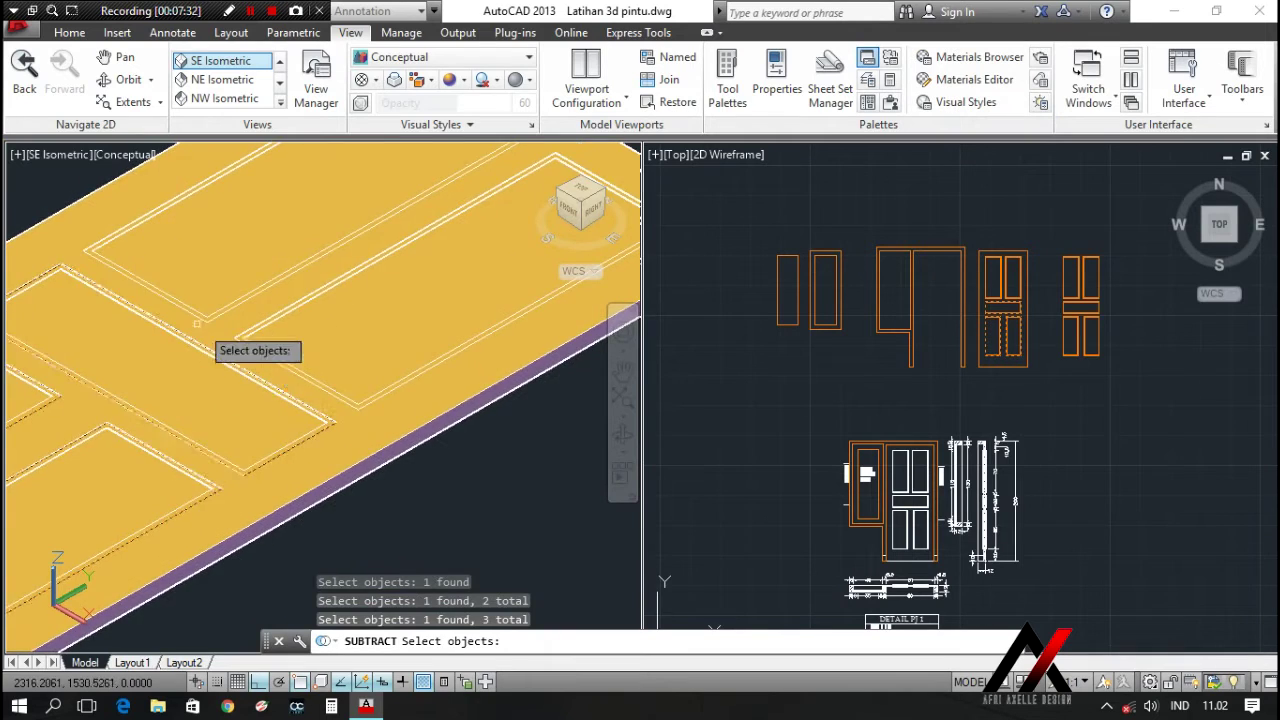
scroll(210, 318, "up", 3)
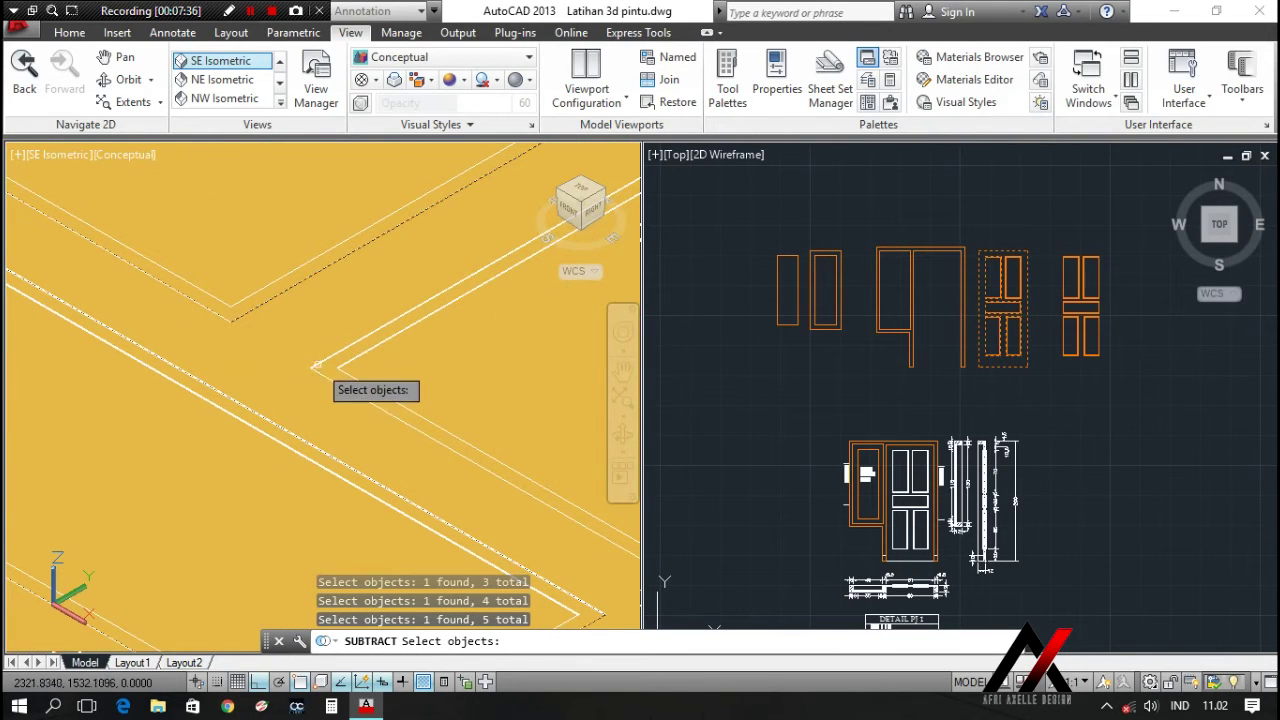
key("Return")
Select the door leaf solid and inspect the gaps cut around its panels
scroll(317, 364, "down", 4)
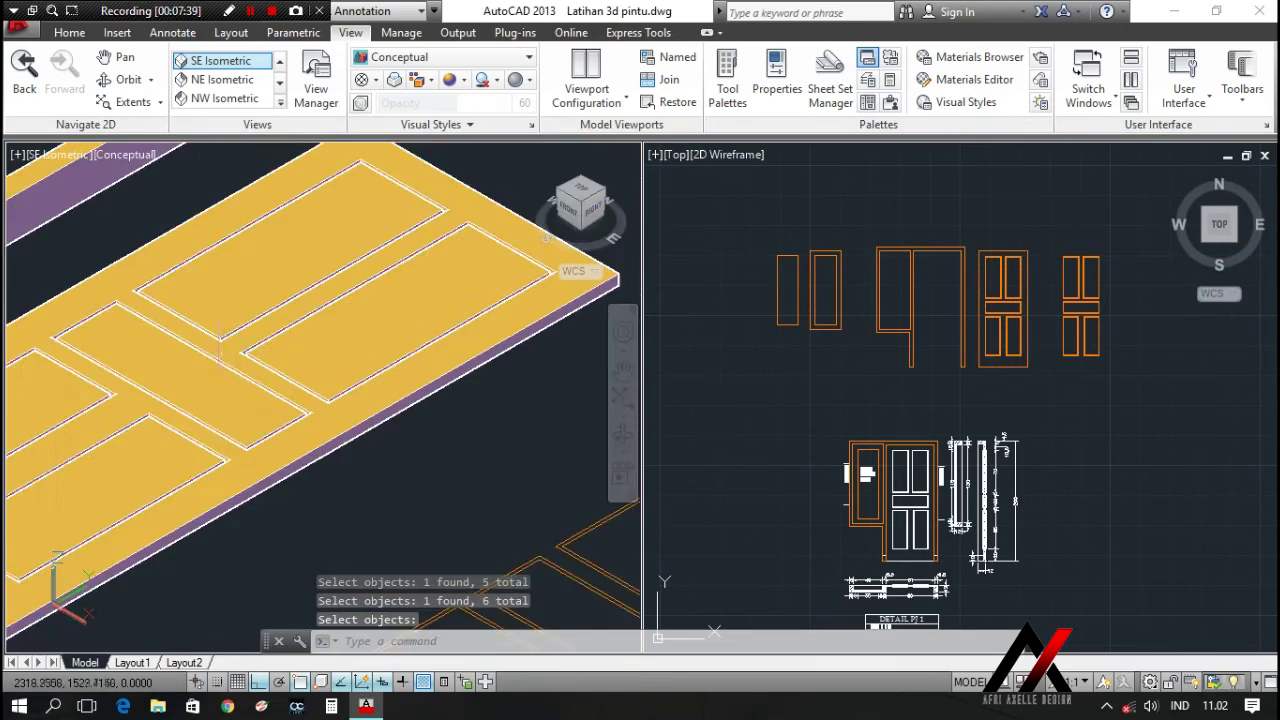
scroll(390, 440, "up", 3)
left_click(438, 492)
left_click(370, 447)
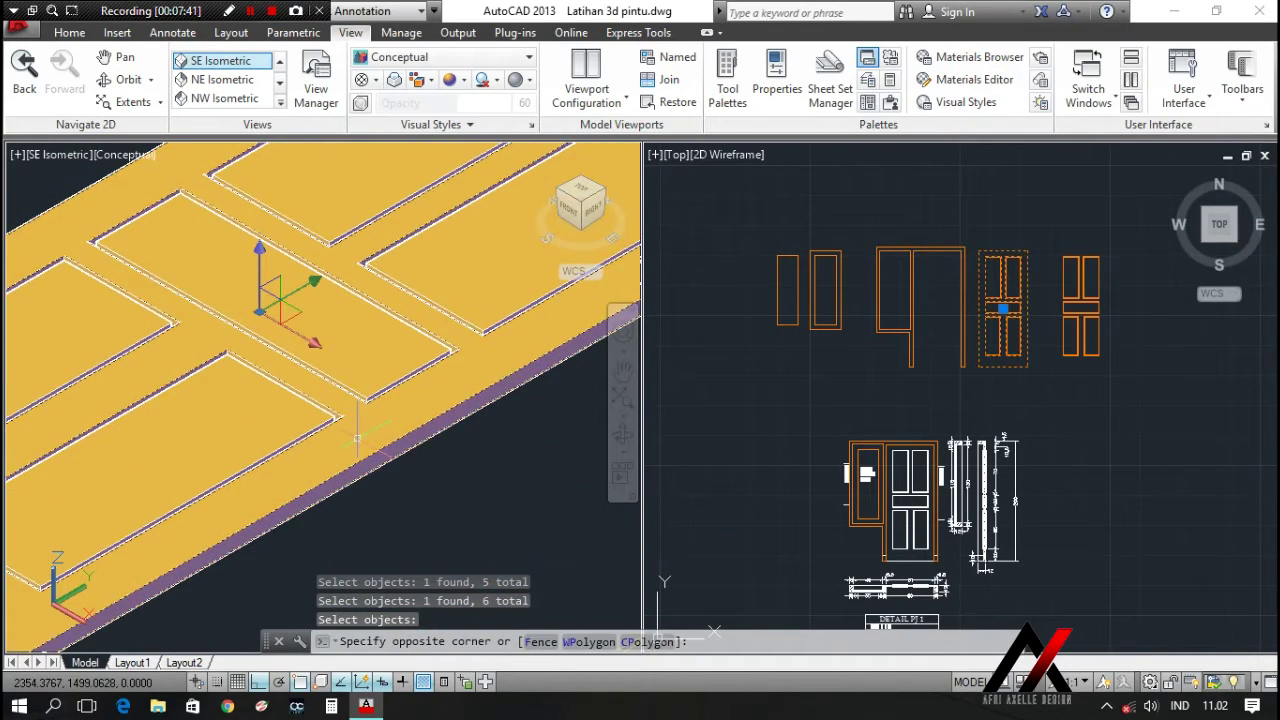
scroll(375, 440, "down", 3)
scroll(330, 412, "up", 2)
scroll(400, 420, "down", 2)
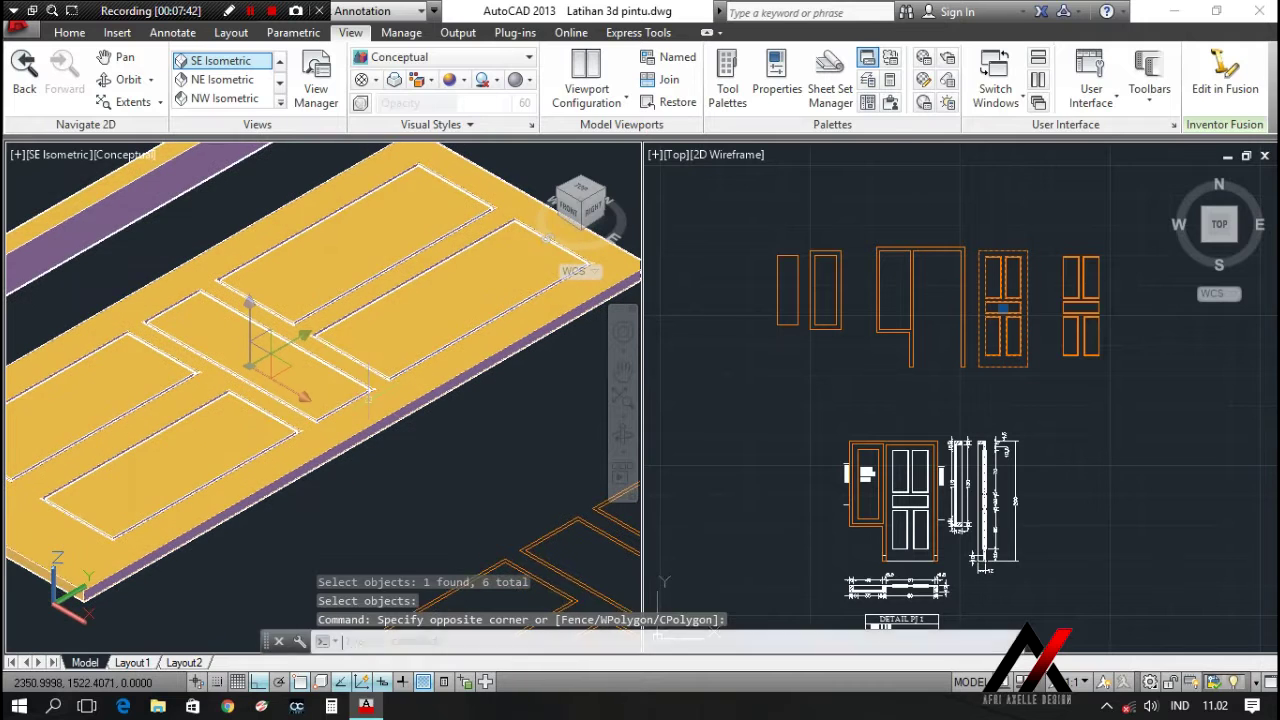
key("Escape")
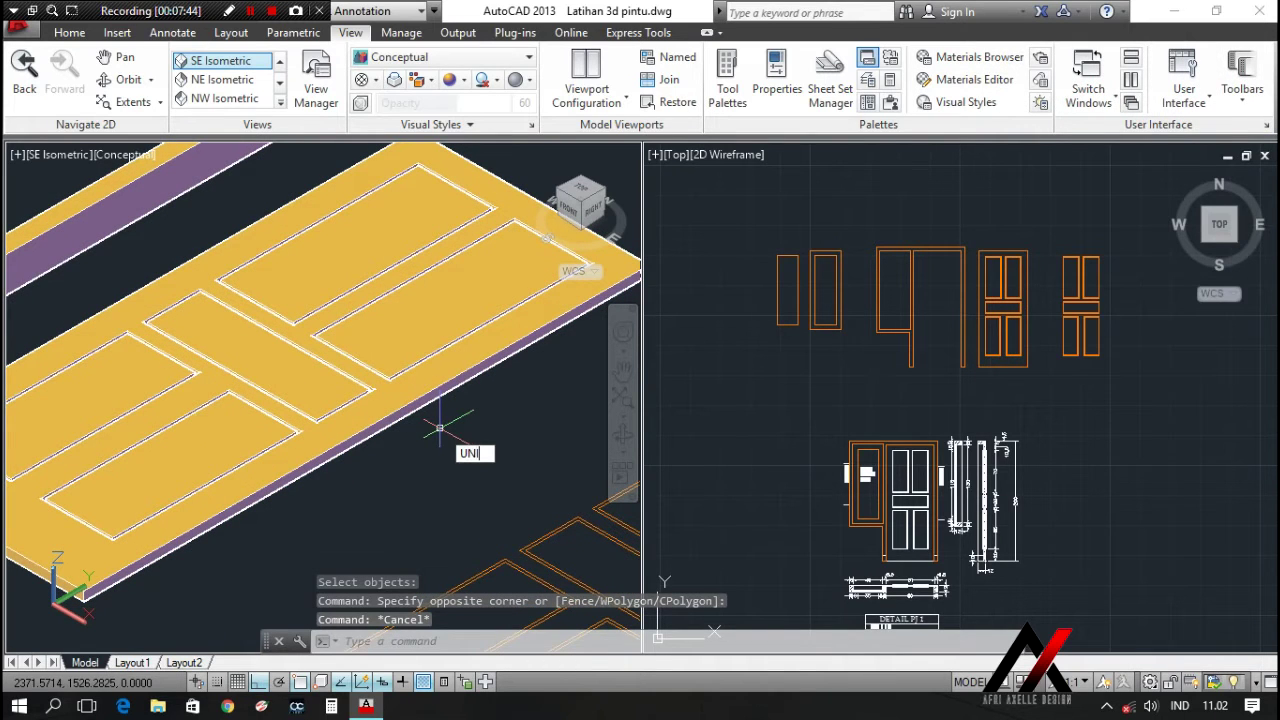
Union the door leaf solid with its five inner panel solids
type("O")
key("Return")
left_click(437, 473)
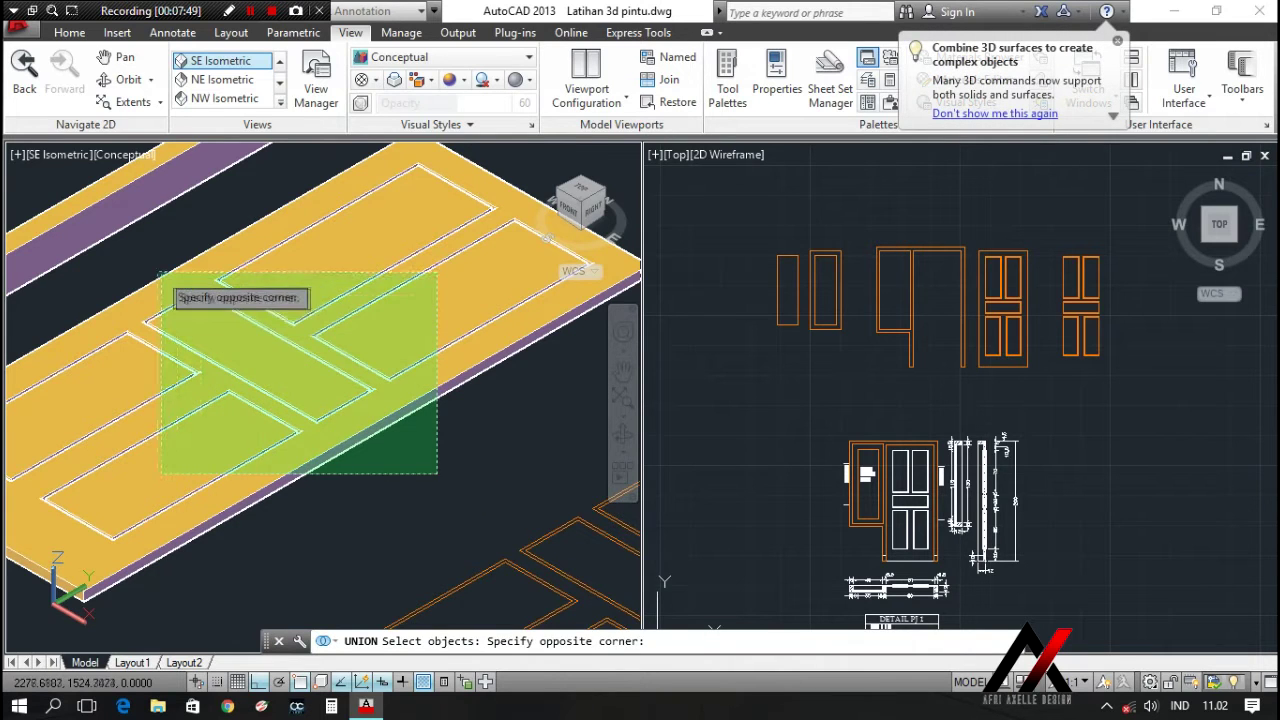
left_click(160, 272)
key("Return")
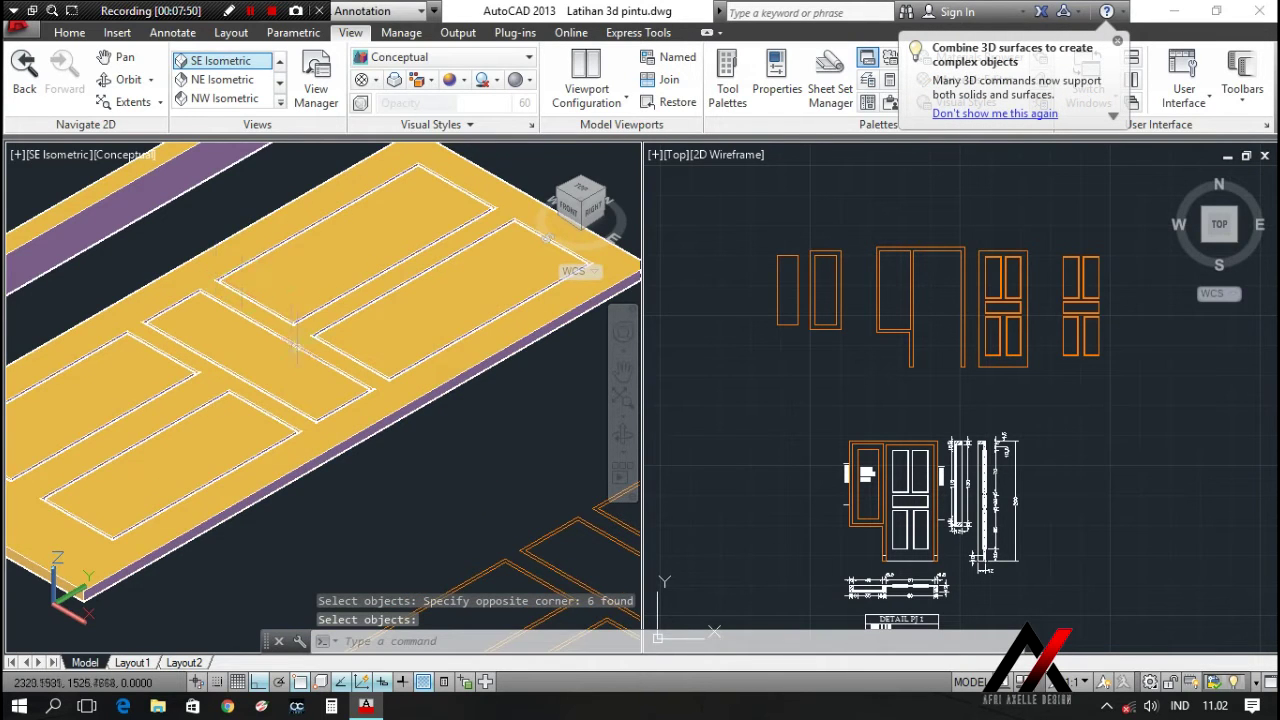
scroll(296, 345, "down", 2)
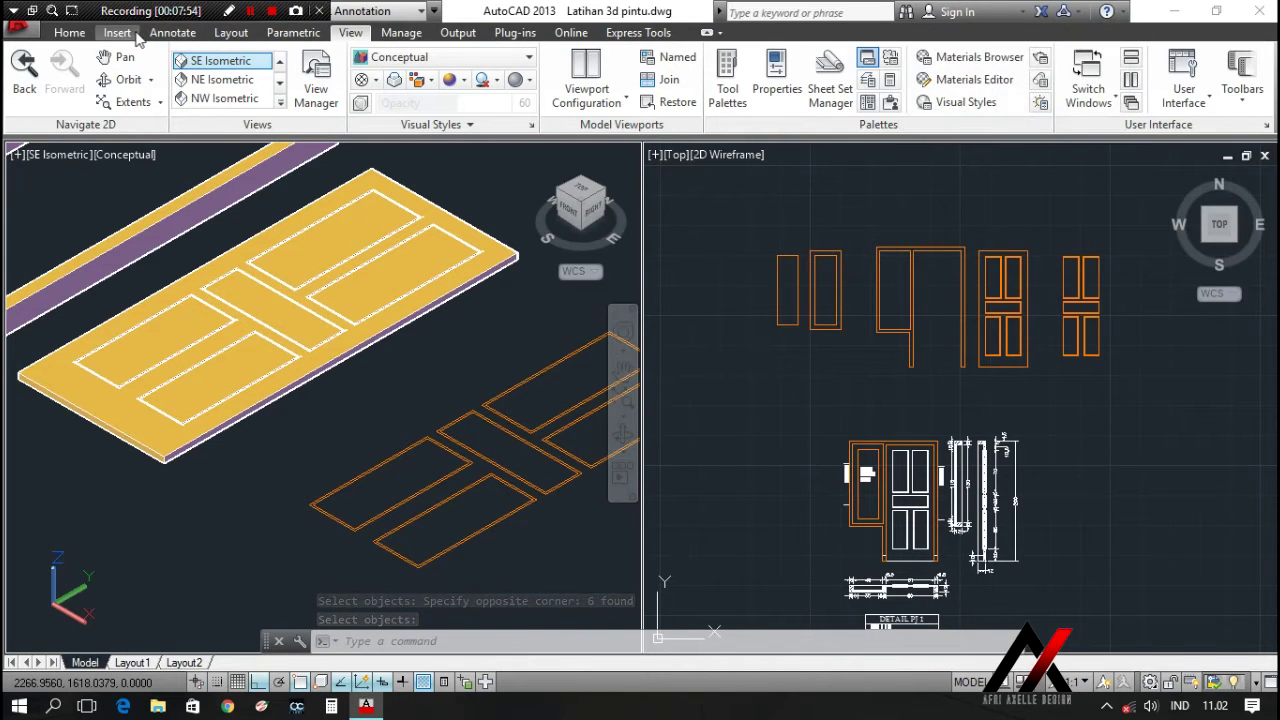
Switch the workspace to 3D Modeling
left_click(427, 12)
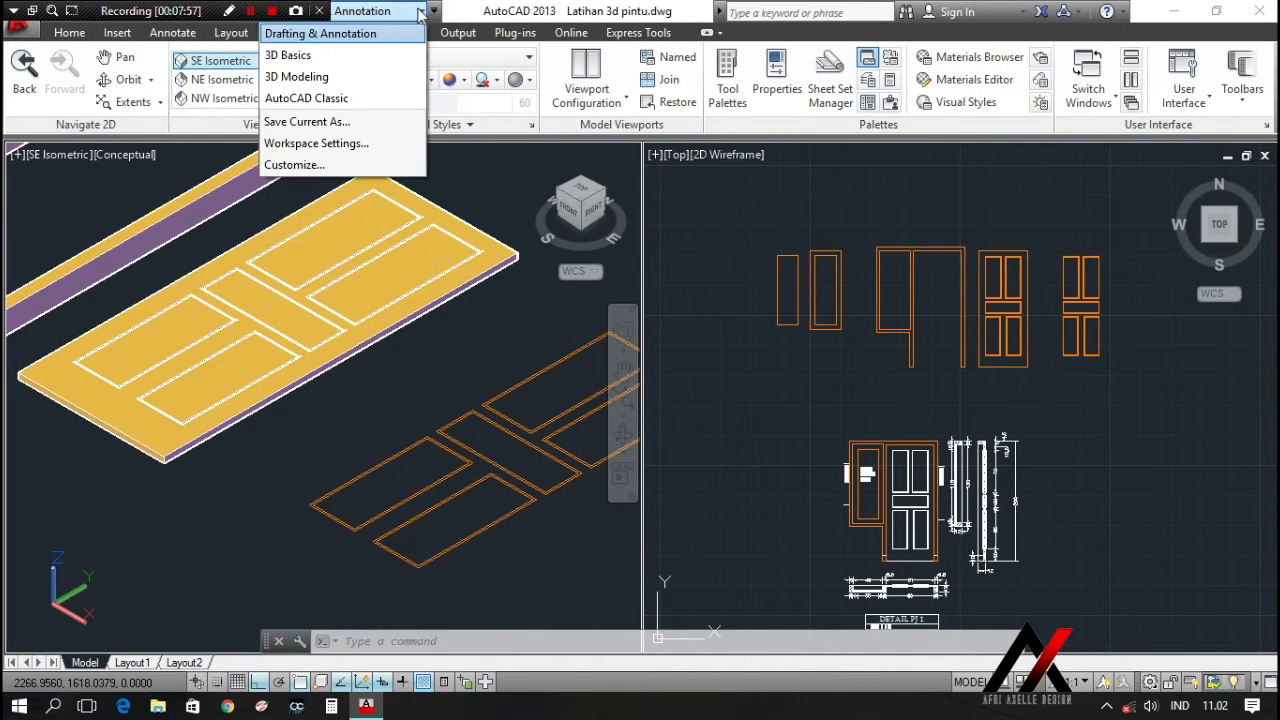
left_click(357, 77)
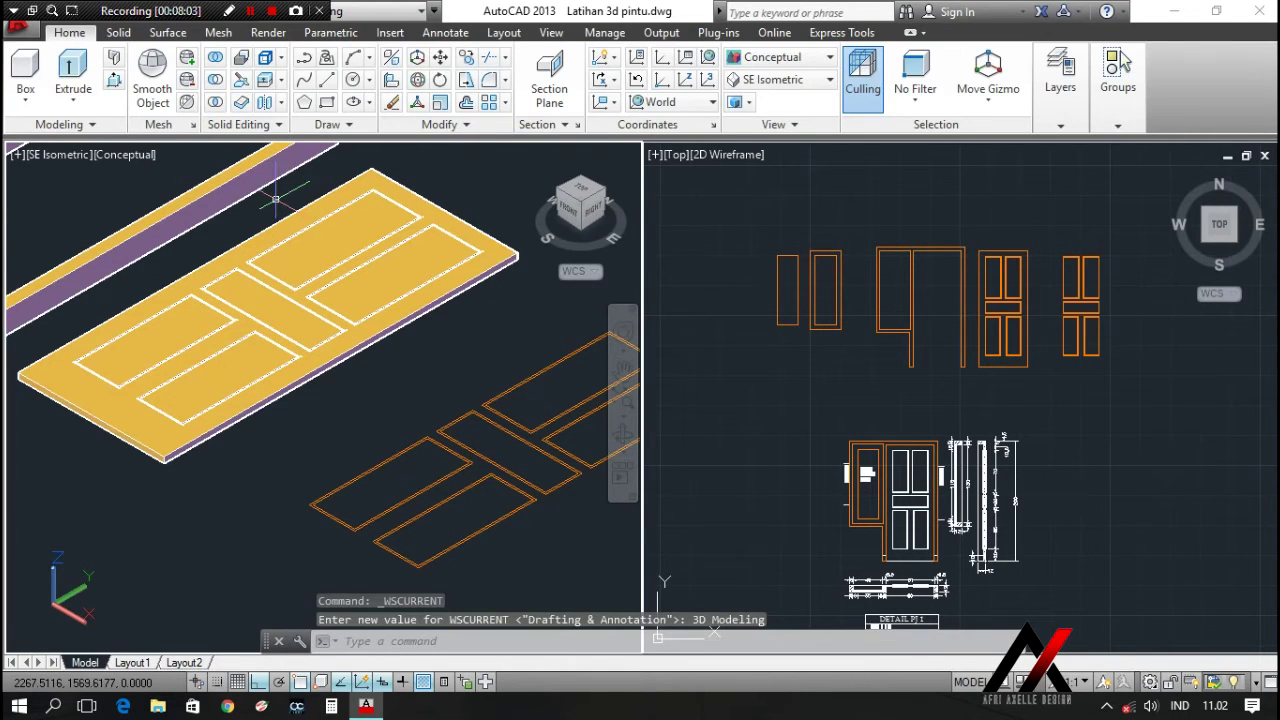
middle_click_drag(276, 199, 351, 249)
left_click(118, 32)
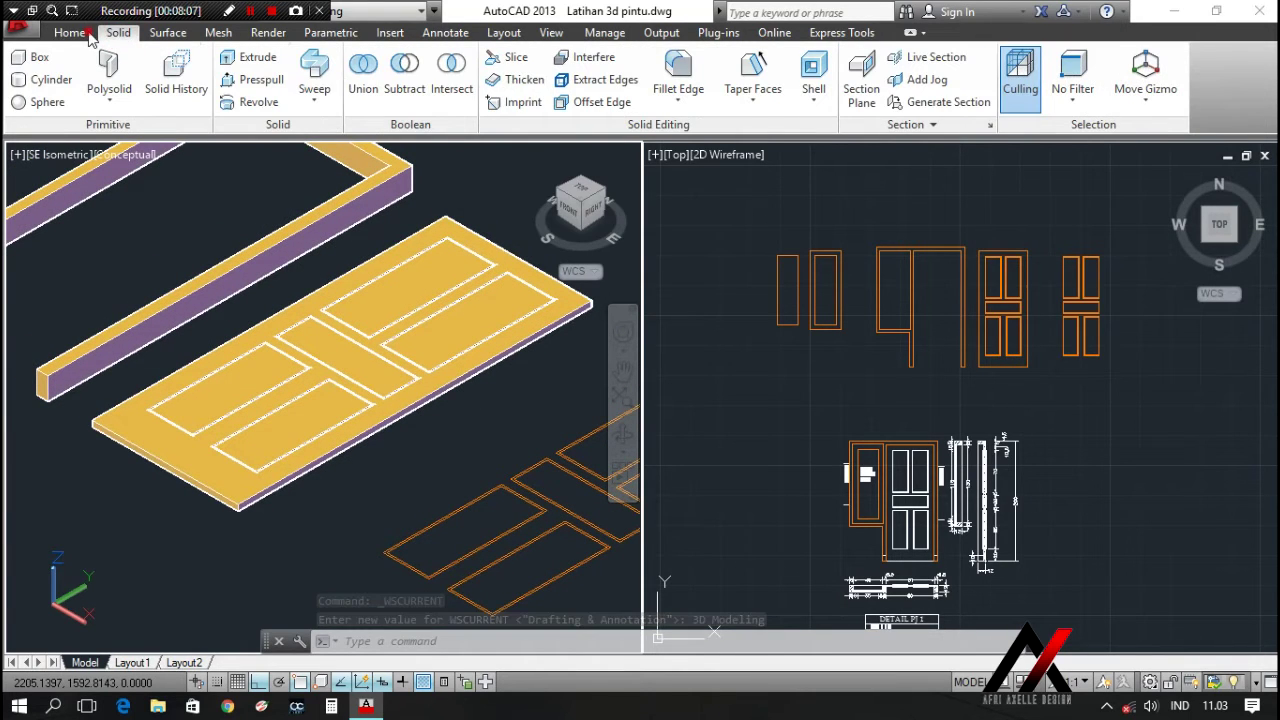
left_click(70, 32)
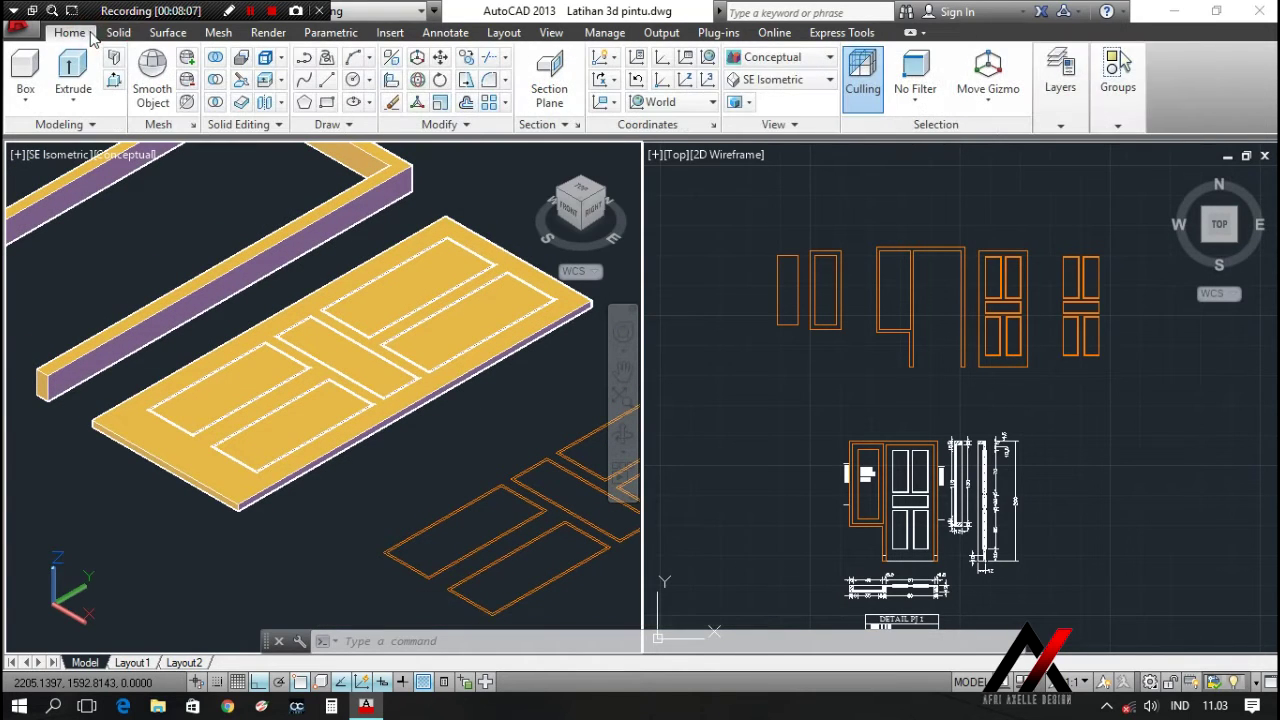
left_click(165, 33)
left_click(117, 79)
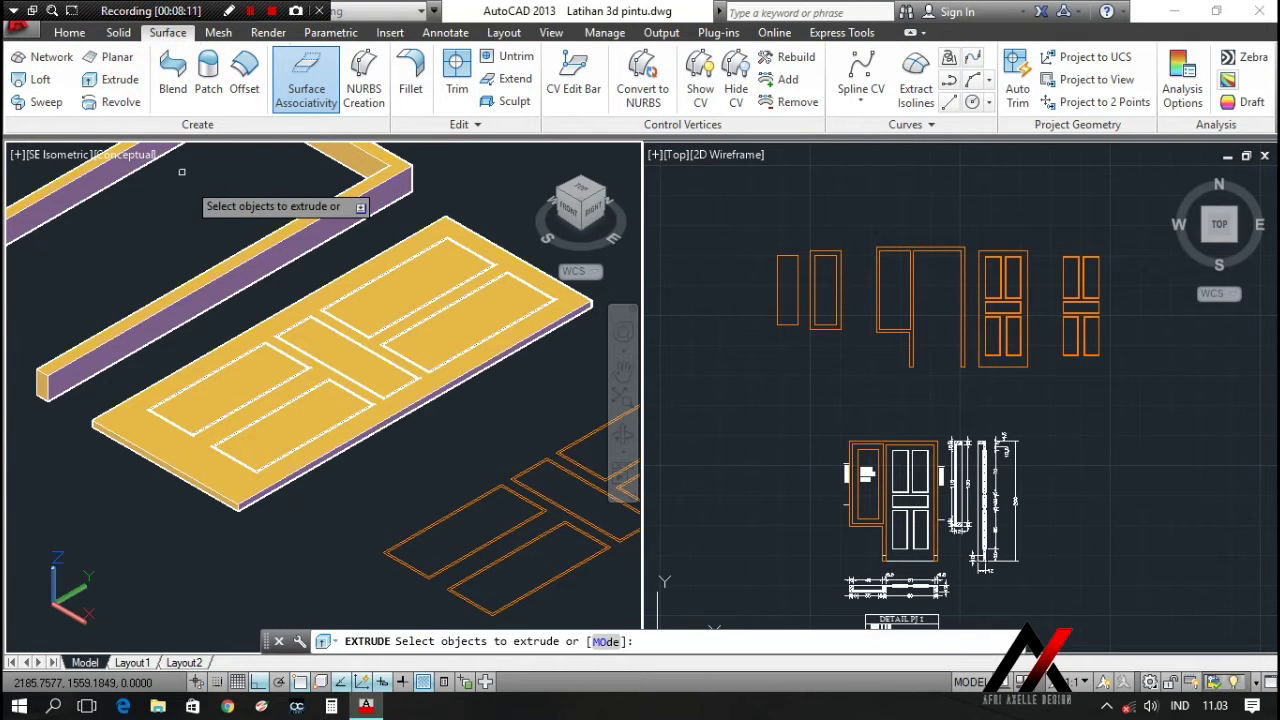
scroll(260, 395, "up", 3)
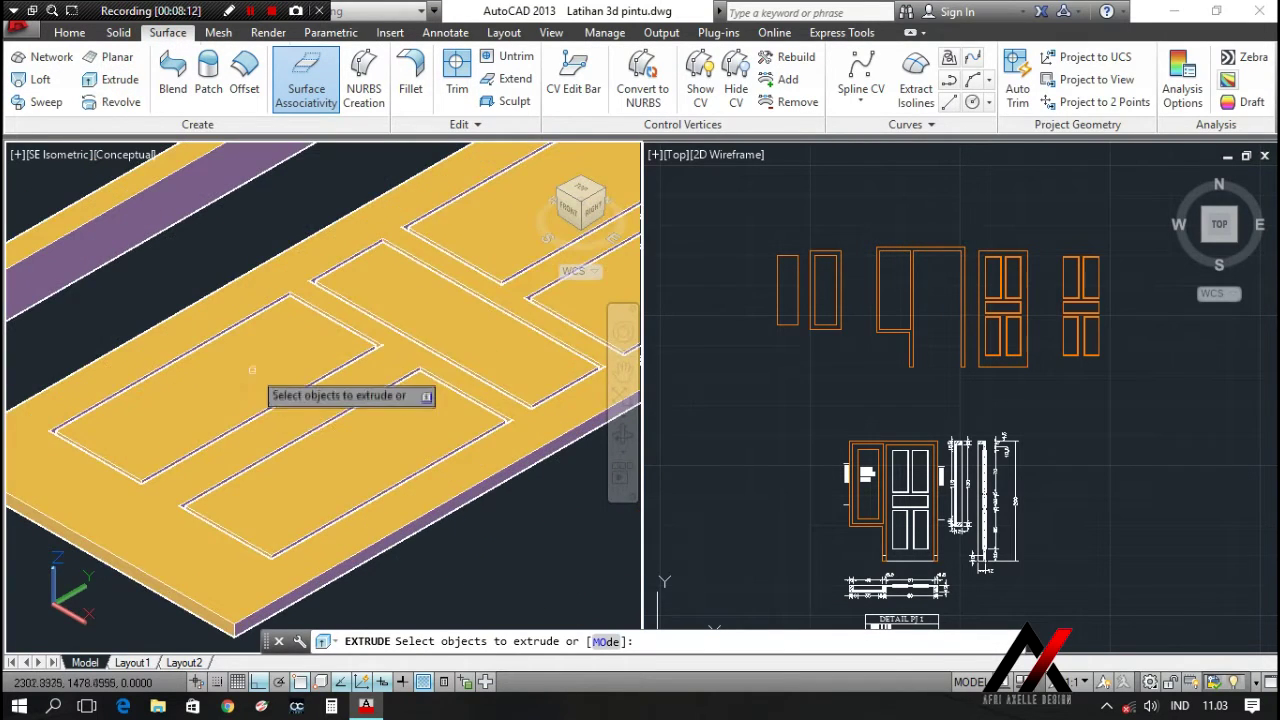
left_click(257, 369)
scroll(257, 385, "down", 3)
right_click(256, 384)
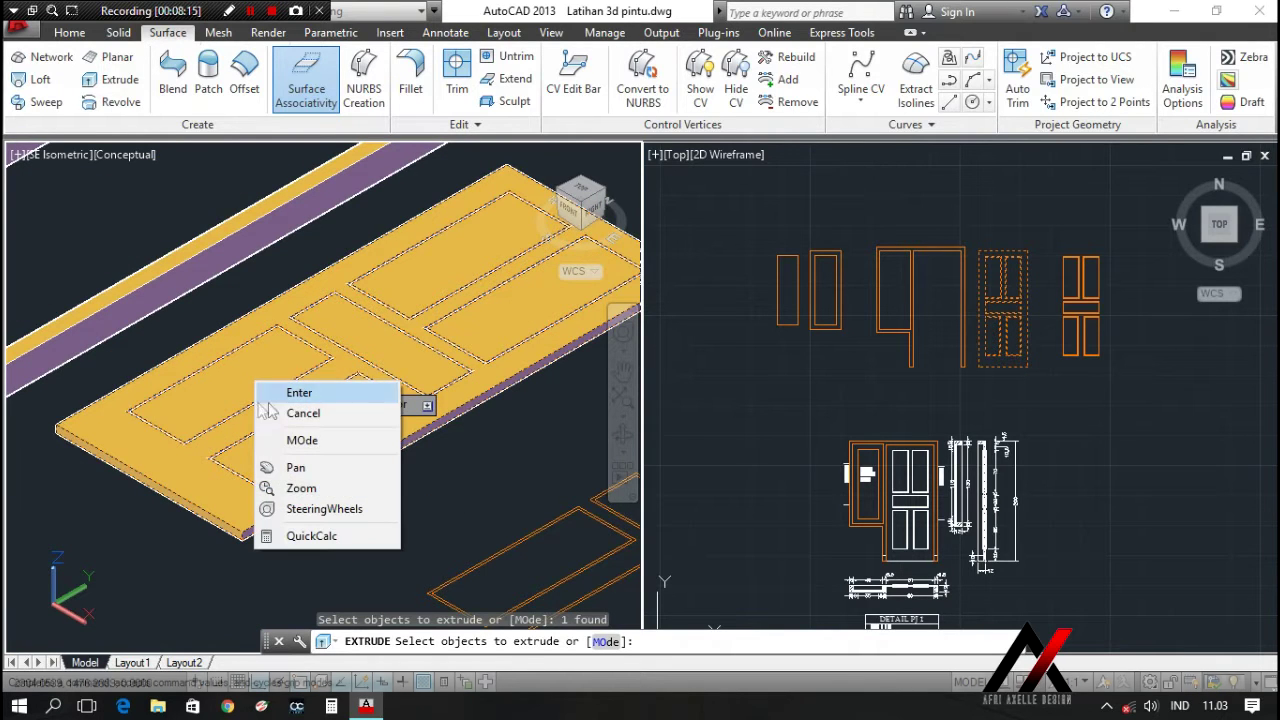
left_click(302, 398)
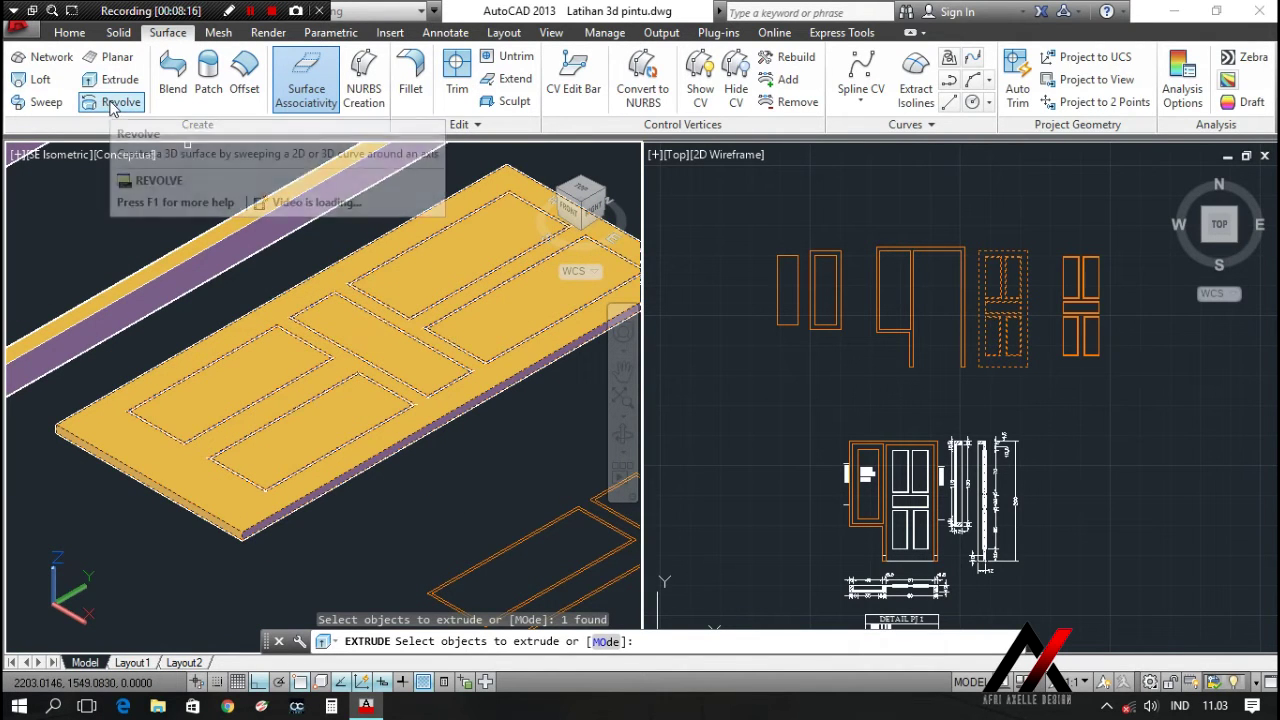
Presspull the faces of the two lower door panels to a height of -1
left_click(120, 34)
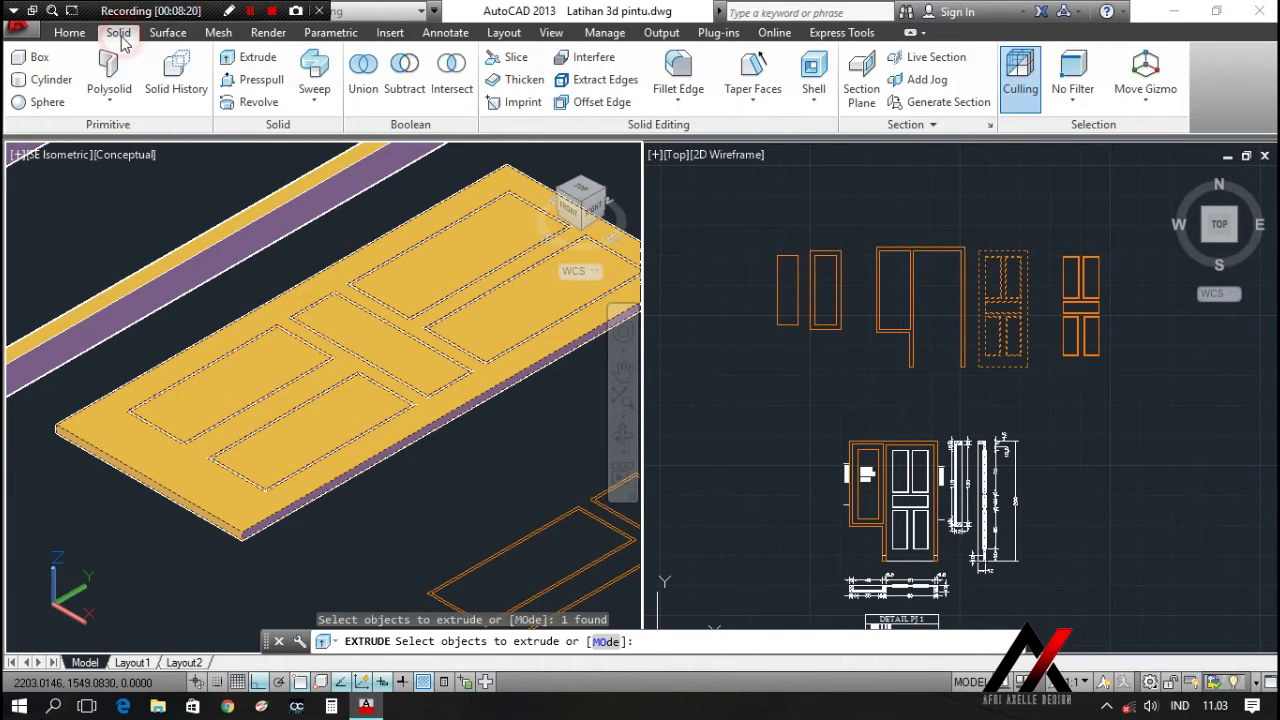
left_click(261, 79)
scroll(256, 370, "up", 2)
left_click(256, 370)
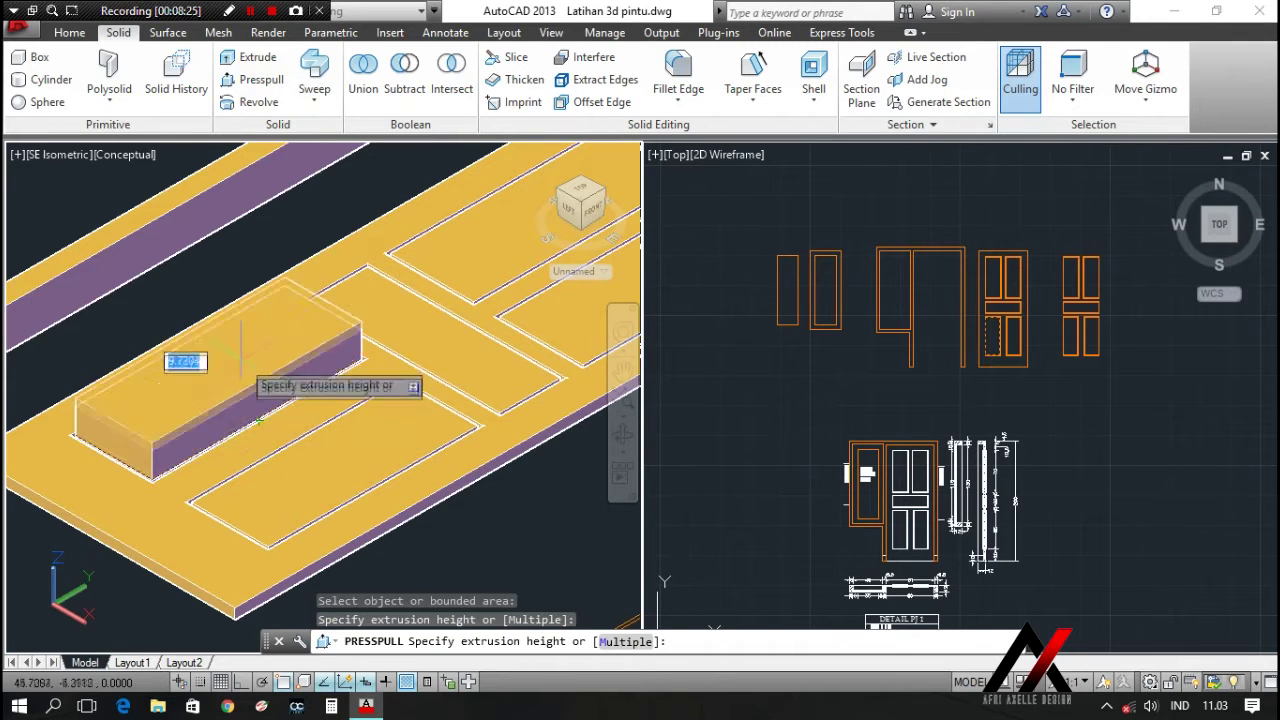
type("-1")
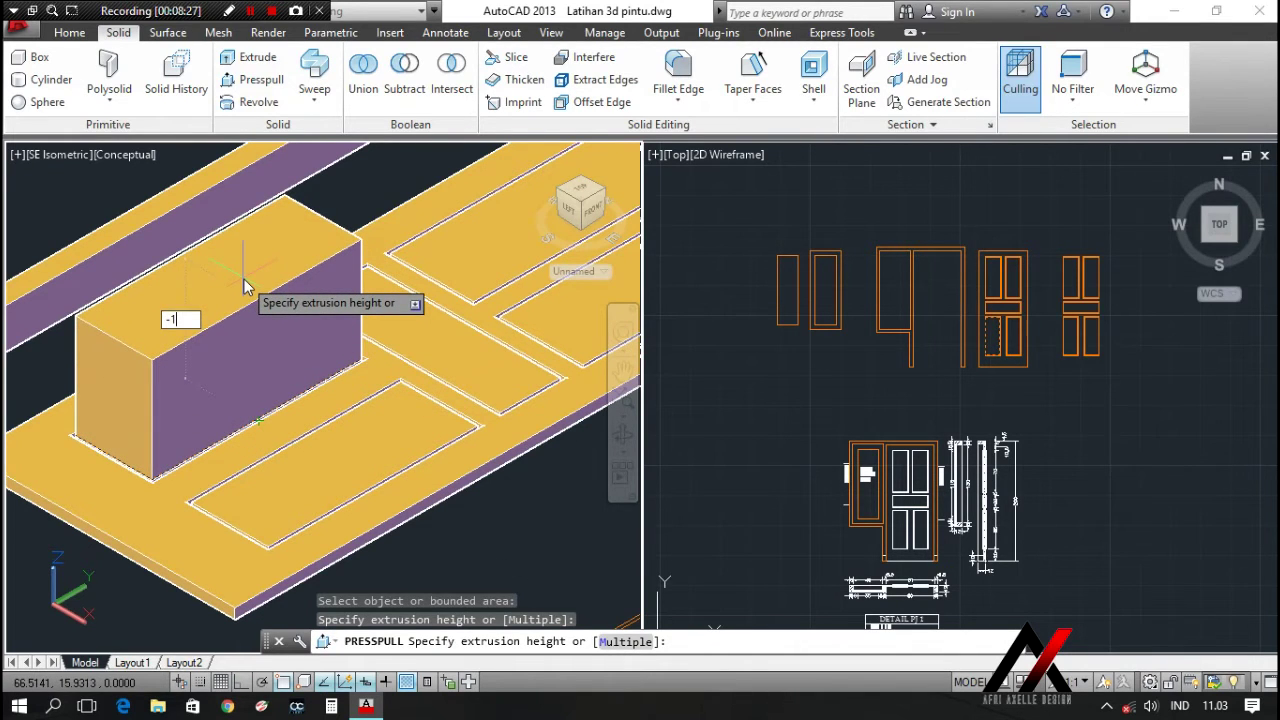
key("Return")
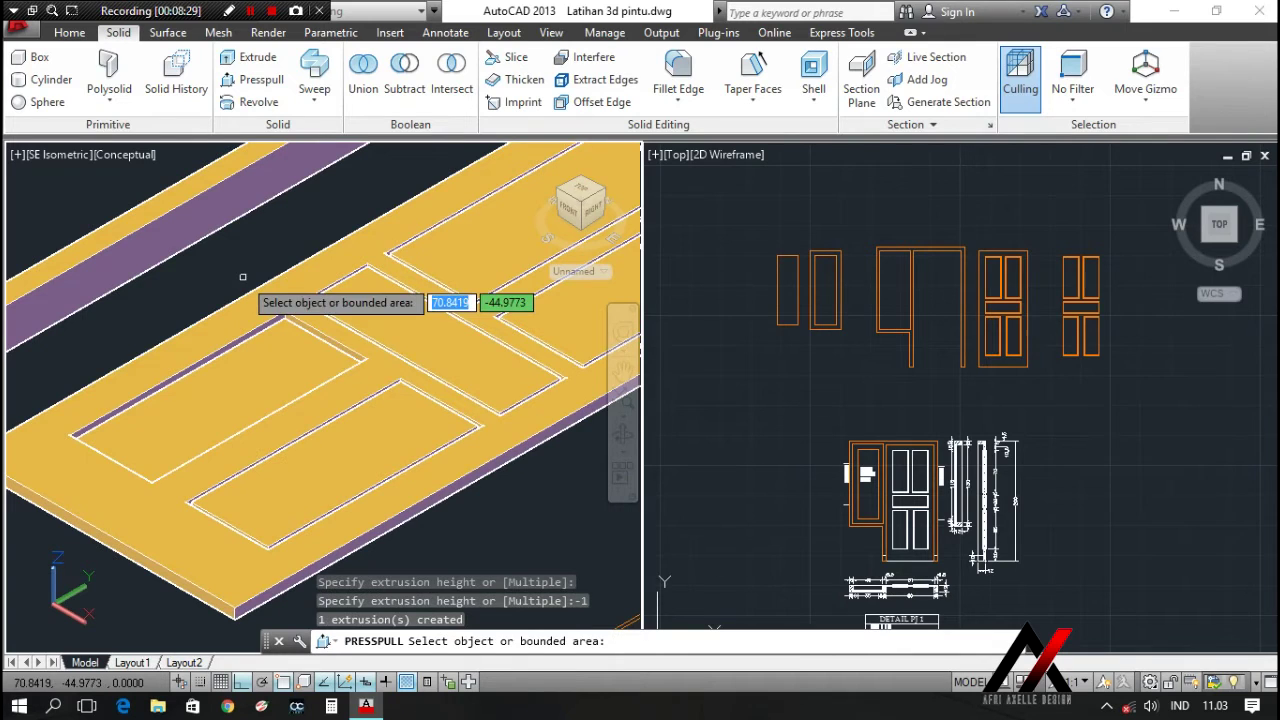
left_click(300, 458)
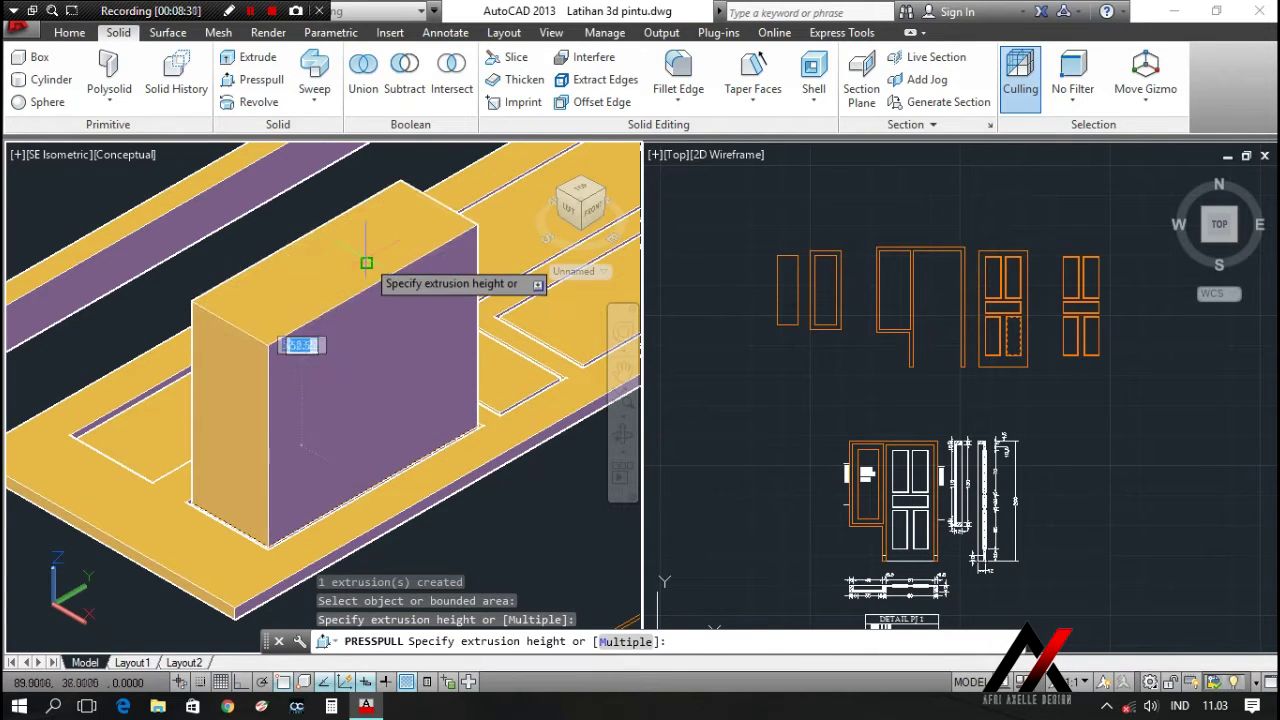
key("Return")
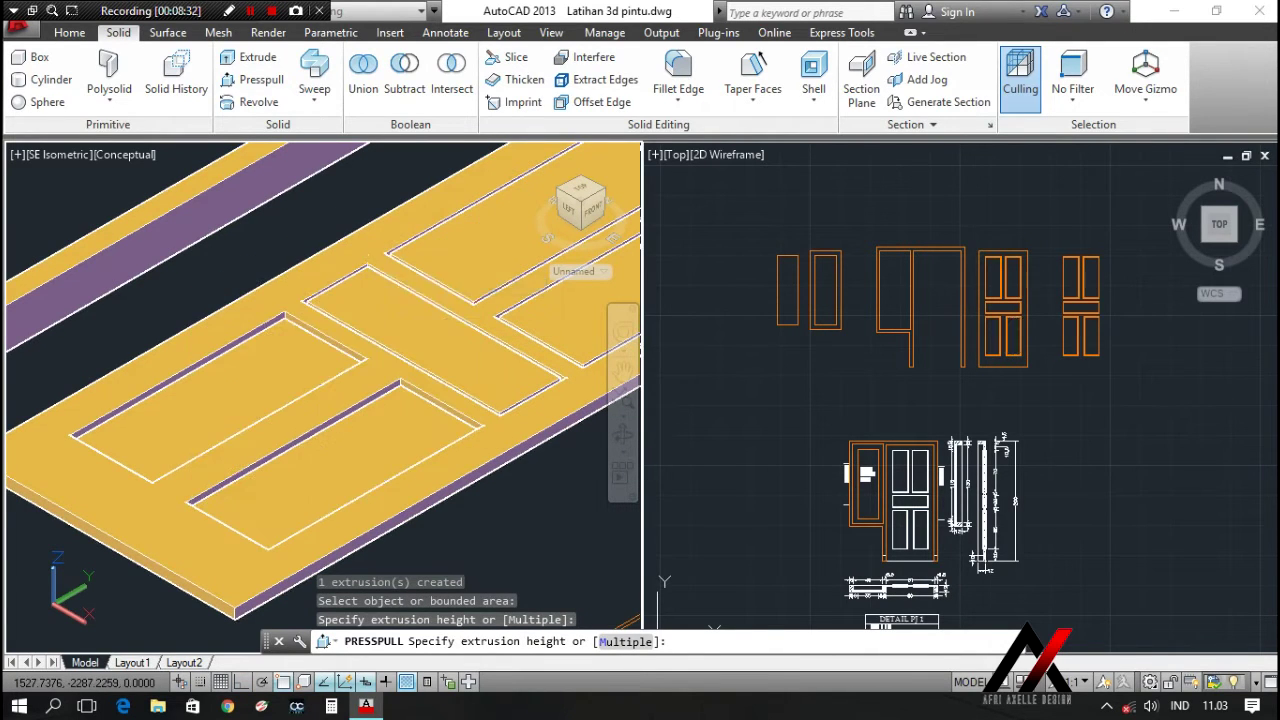
Presspull the faces of the middle panel and the two upper door panels to a height of -1
left_click(390, 325)
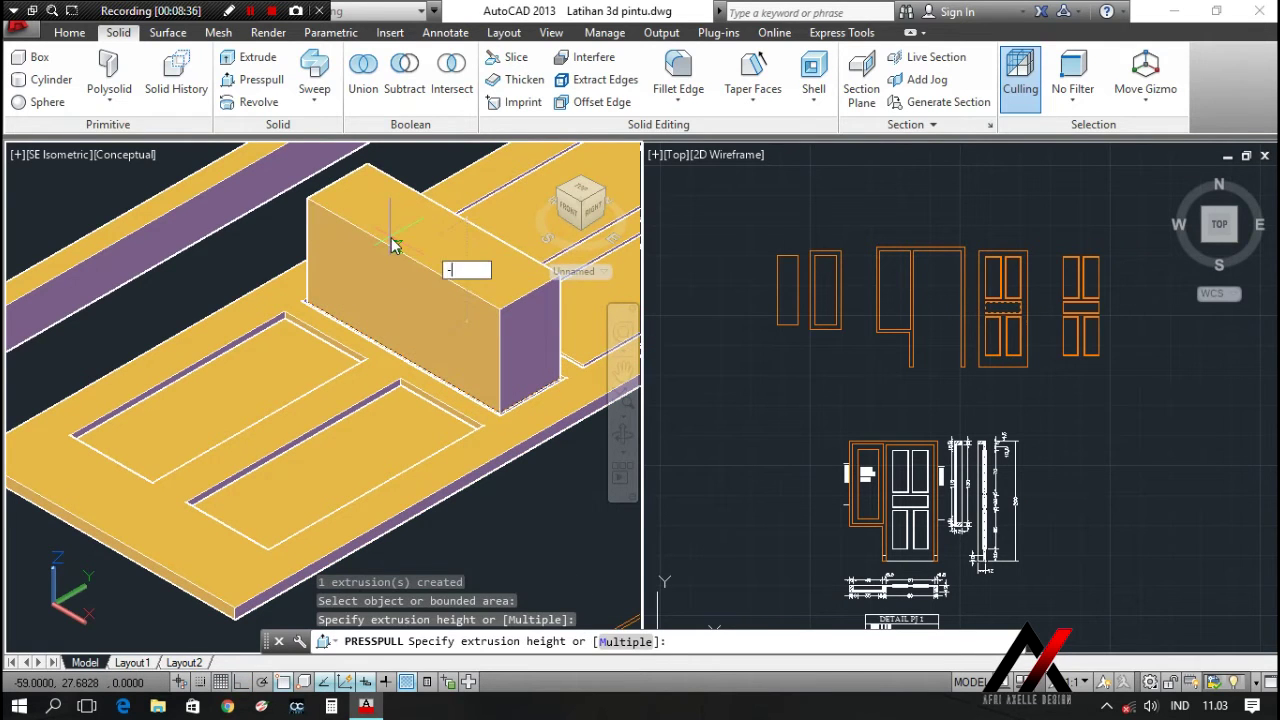
type("-1")
key("Return")
scroll(390, 245, "up", 2)
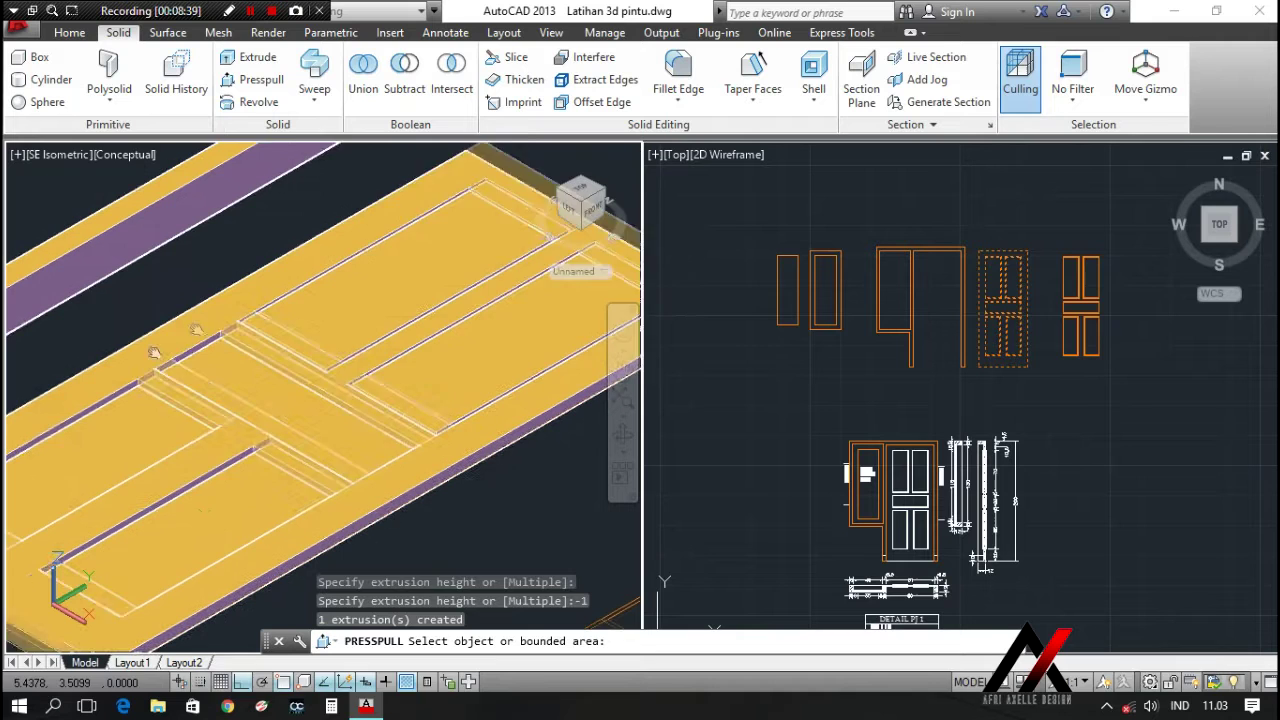
left_click(300, 325)
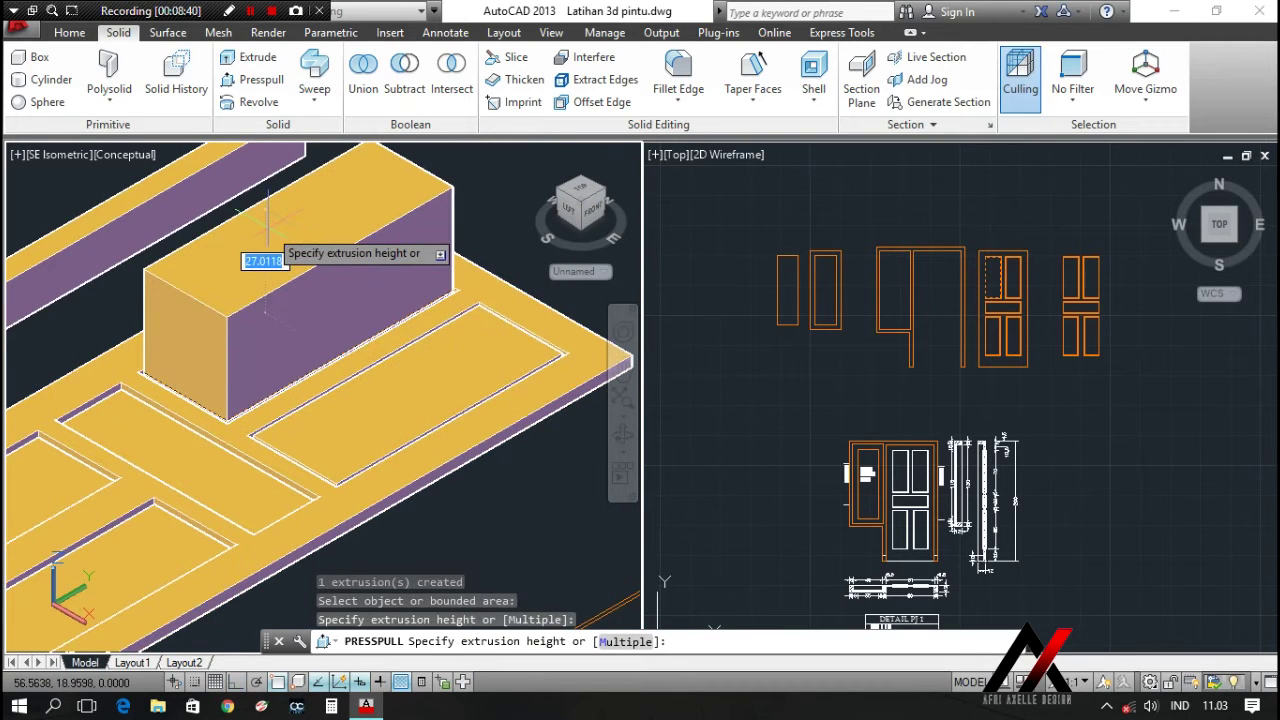
type("-1")
key("Return")
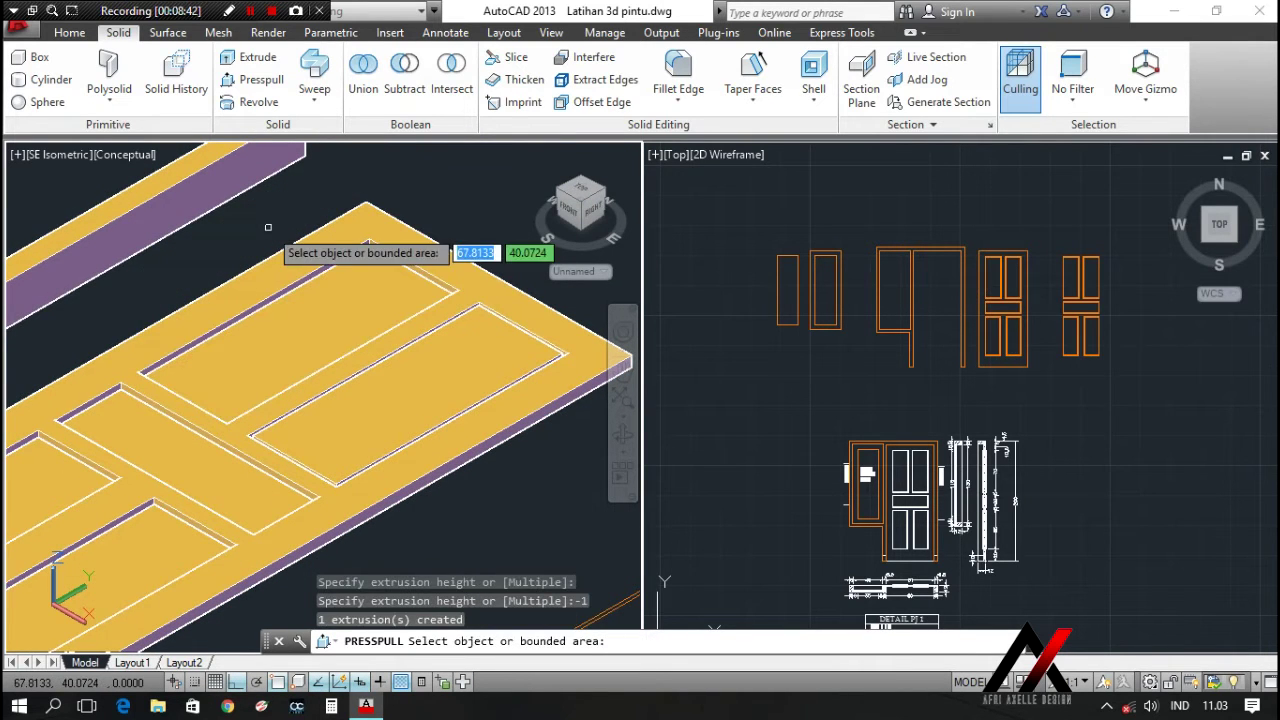
left_click(377, 387)
type("-1")
key("Return")
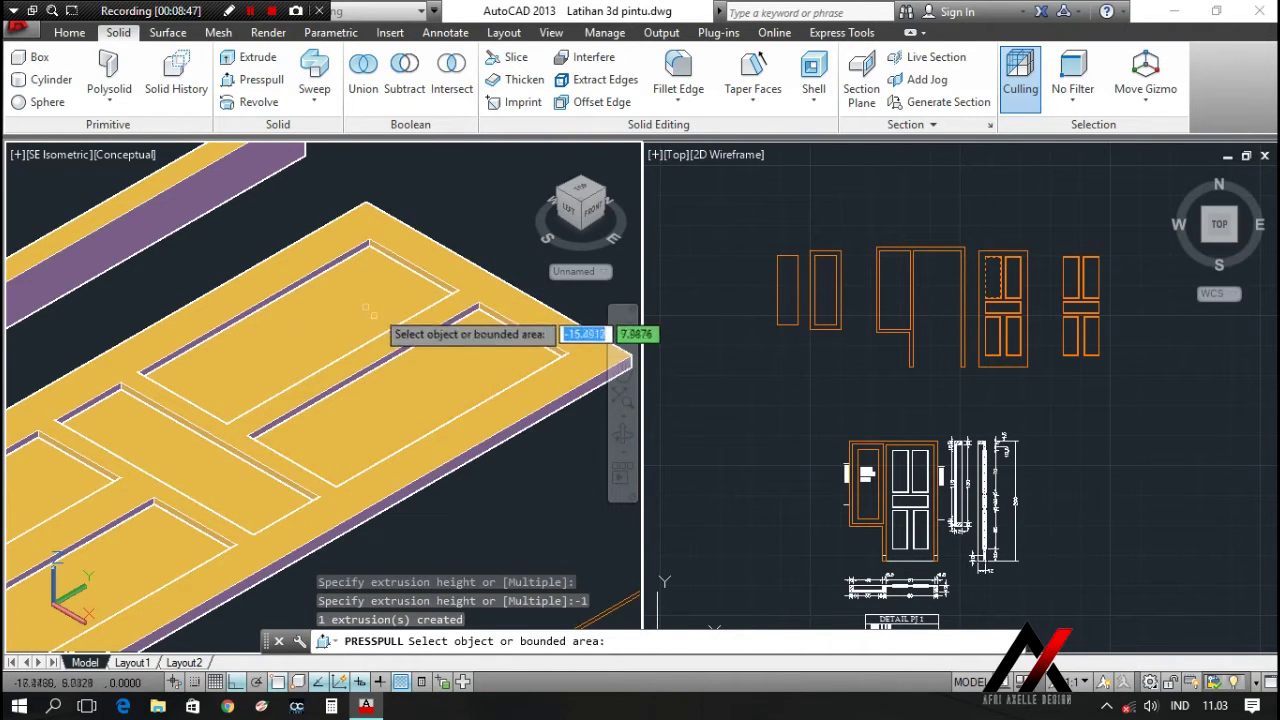
key("Return")
Try to extrude all the copied panel rectangles beside the door leaf to a height of 4
scroll(435, 406, "down", 4)
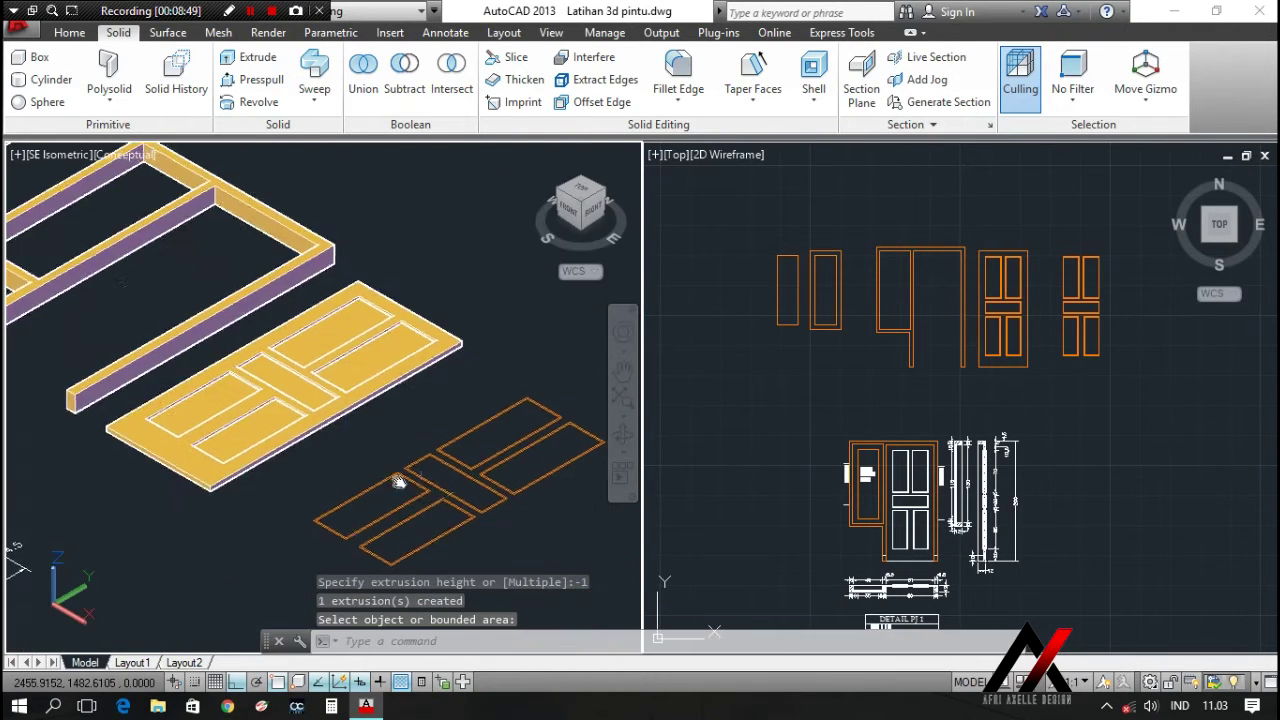
scroll(435, 406, "up", 3)
left_click(540, 488)
left_click(233, 277)
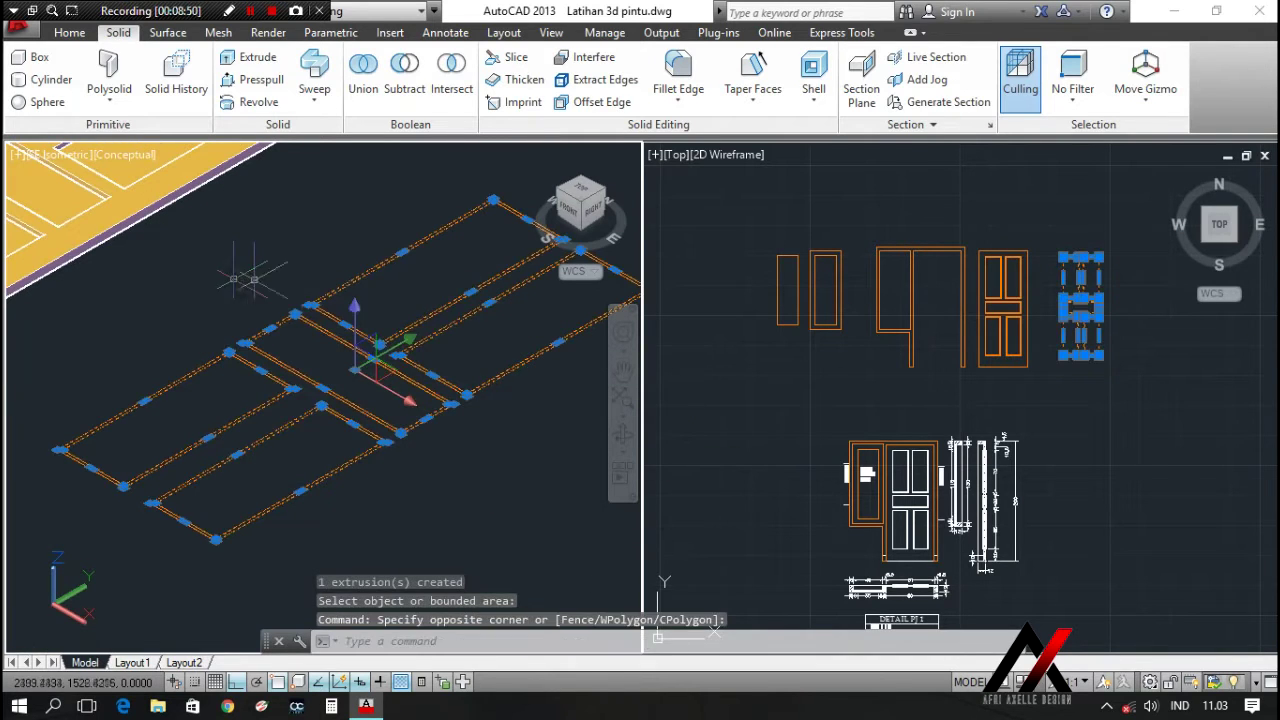
key("Escape")
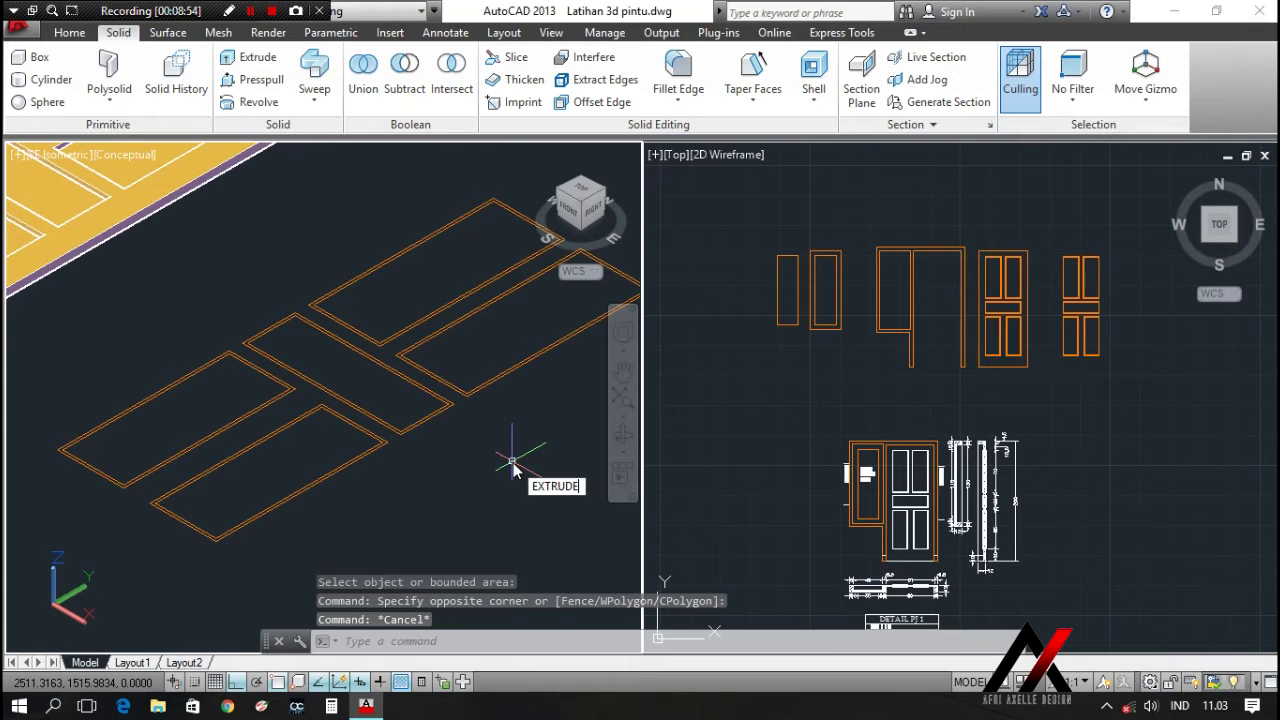
key("Return")
left_click(500, 487)
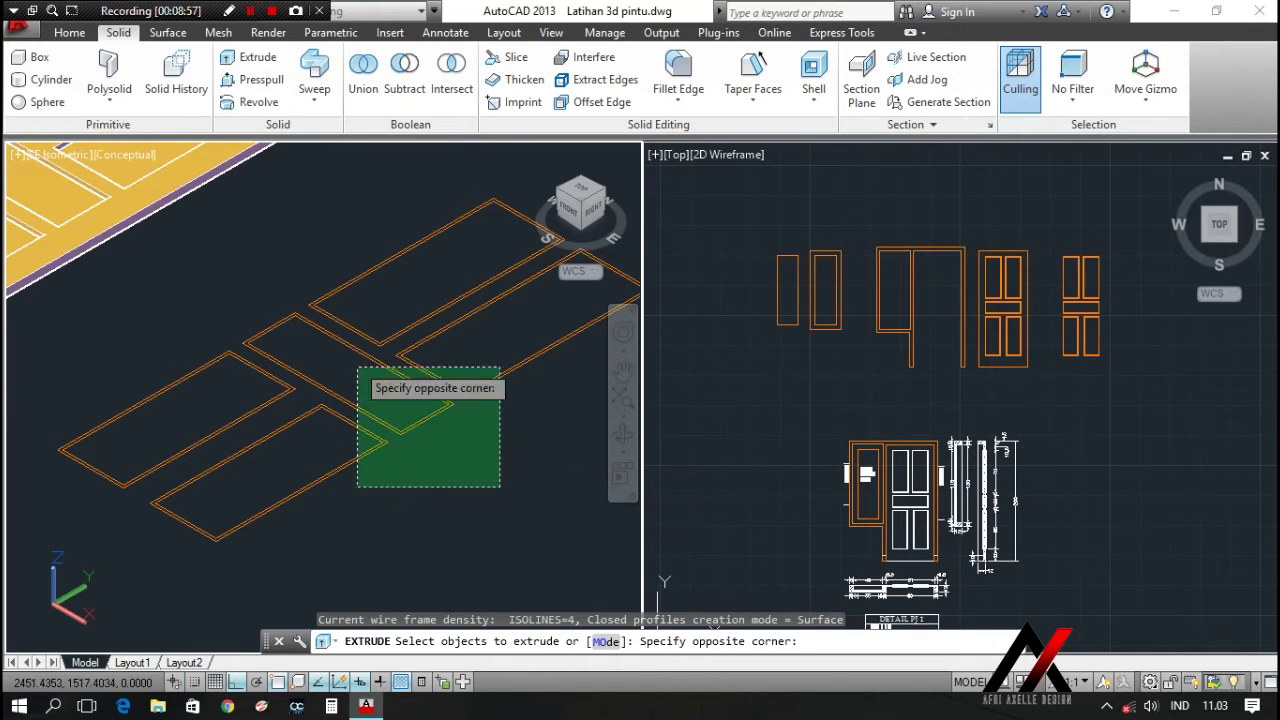
left_click(222, 277)
right_click(220, 276)
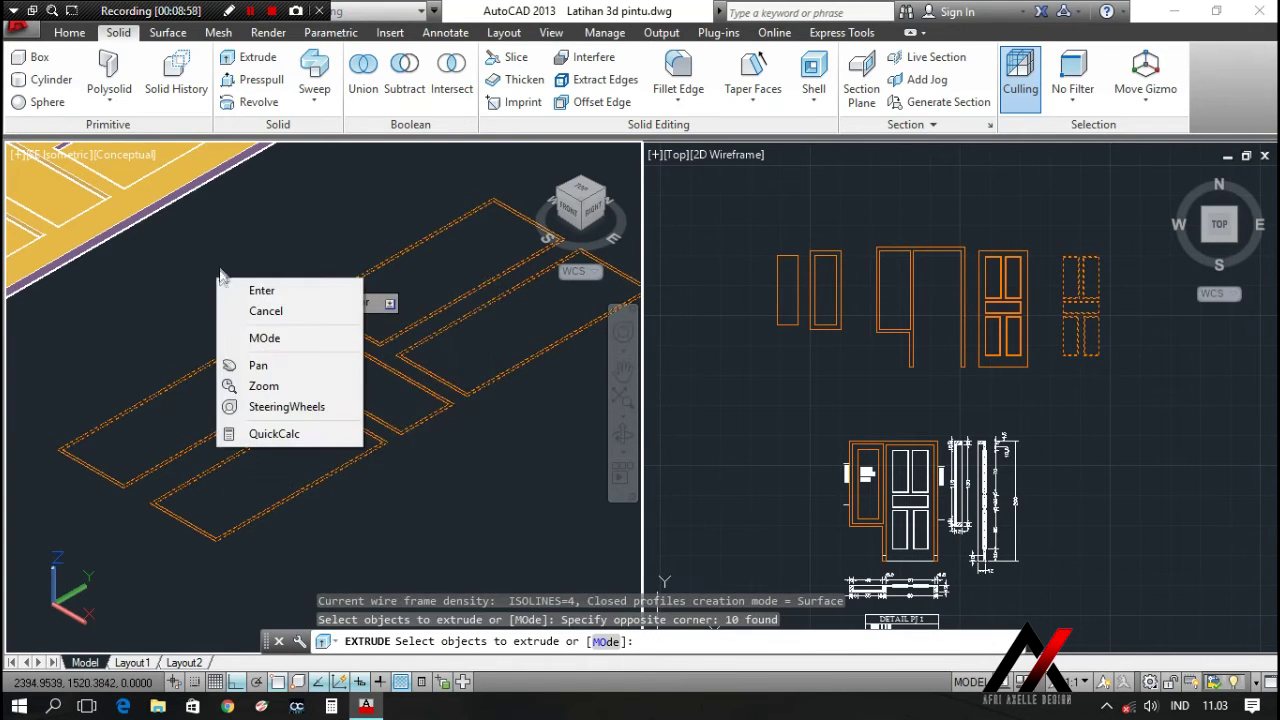
left_click(290, 290)
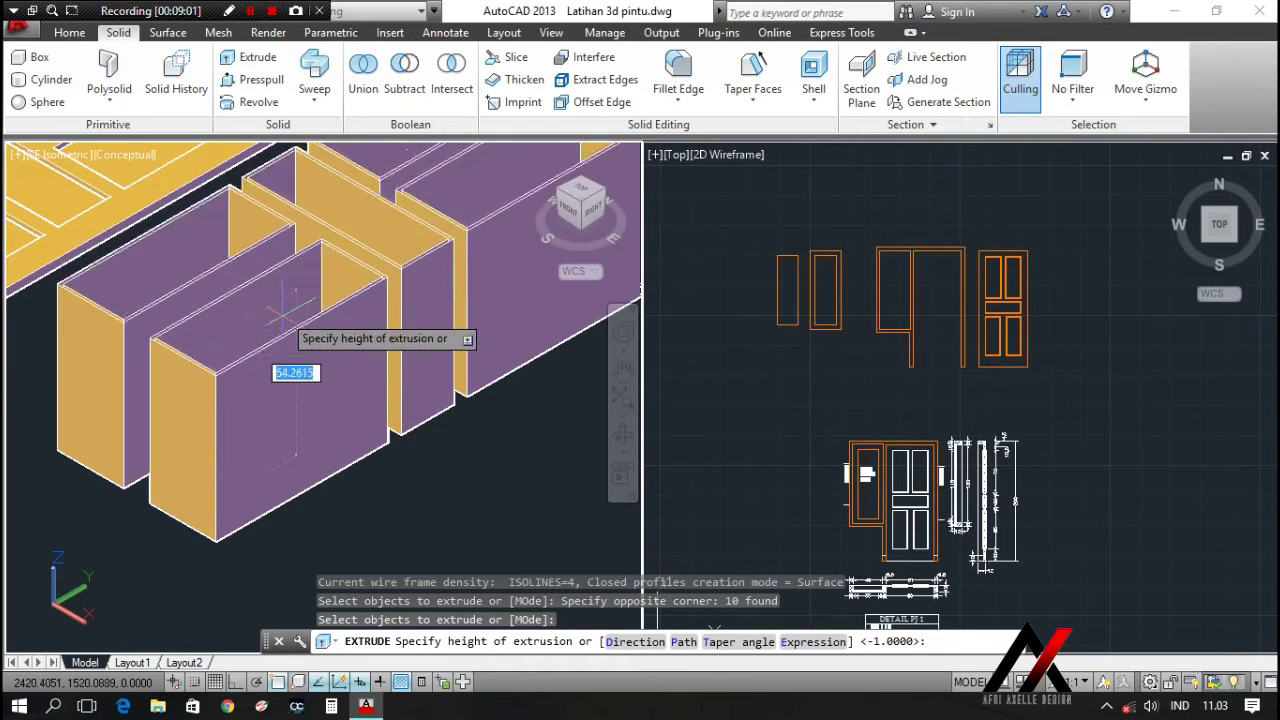
key("Return")
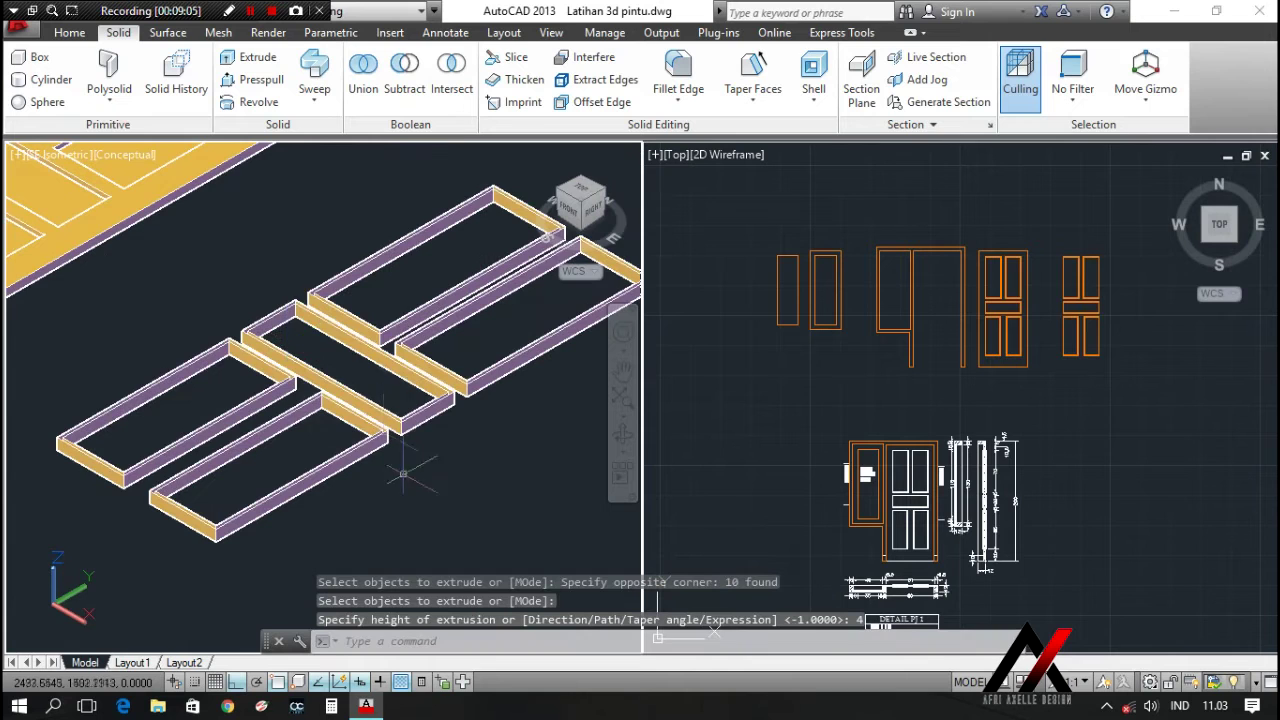
Undo the extrusion of the copied panel rectangles
scroll(403, 473, "up", 5)
key("Escape")
type("s")
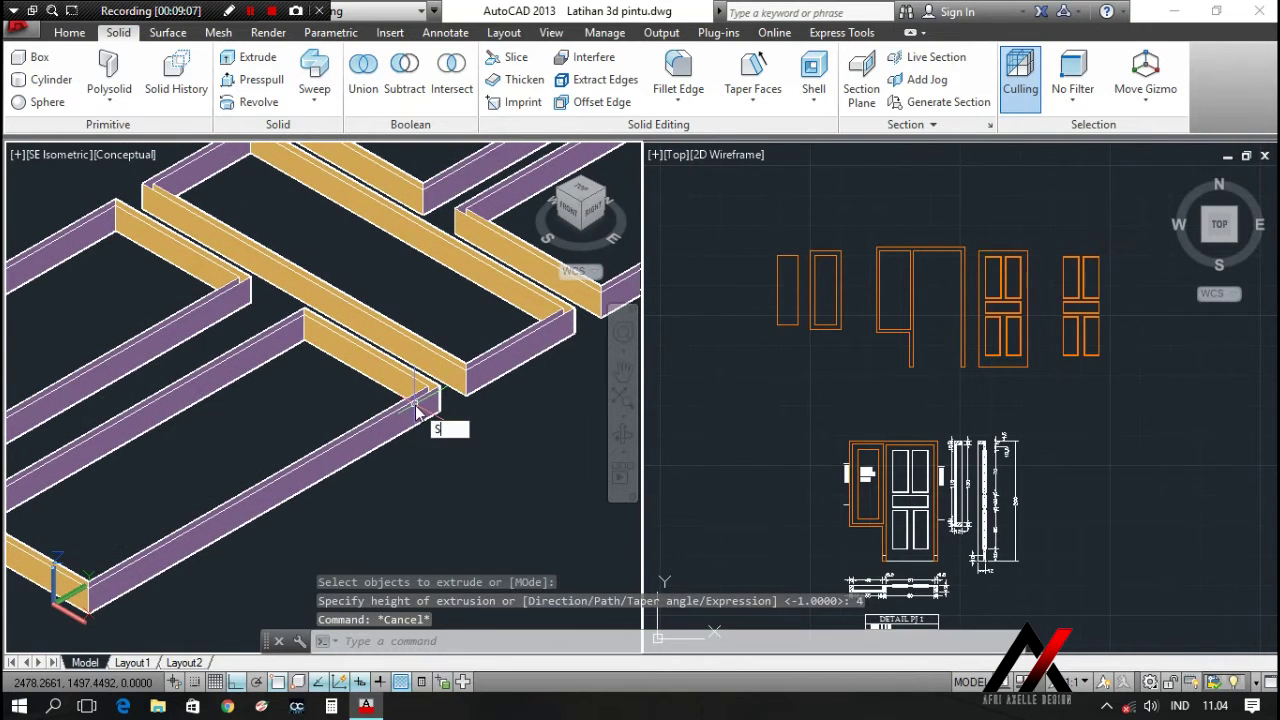
key("Escape")
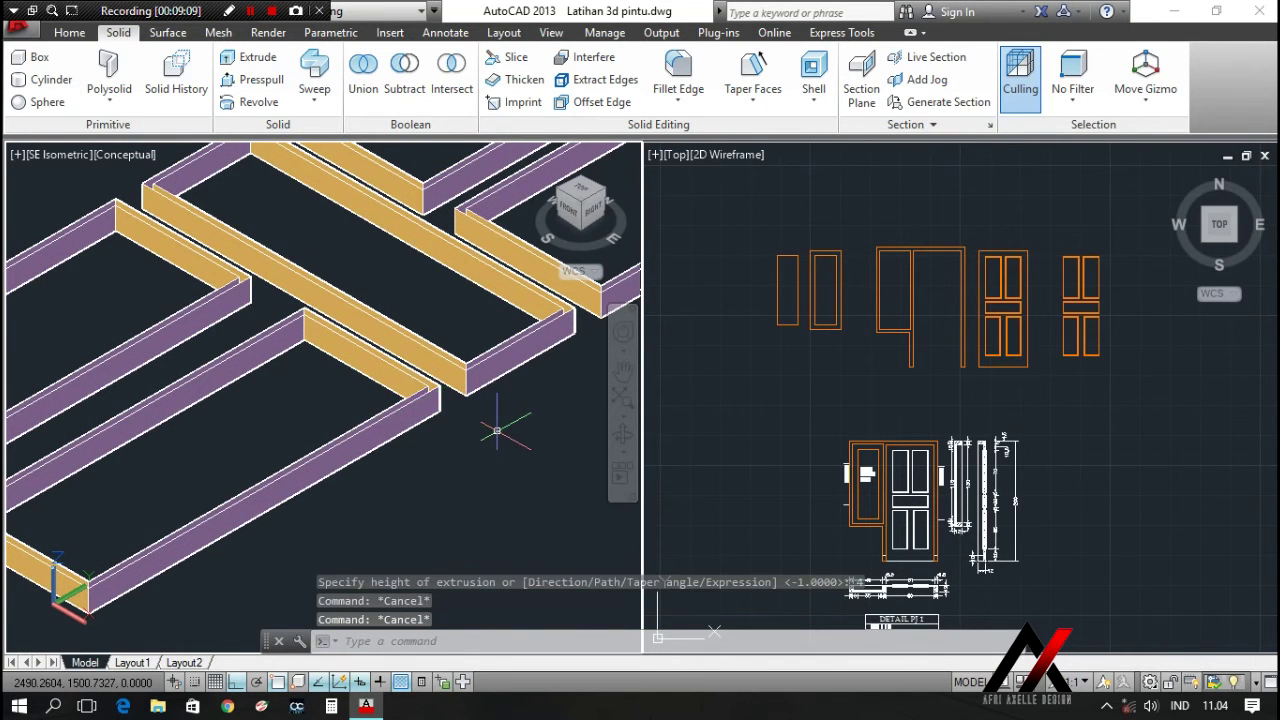
key("Return")
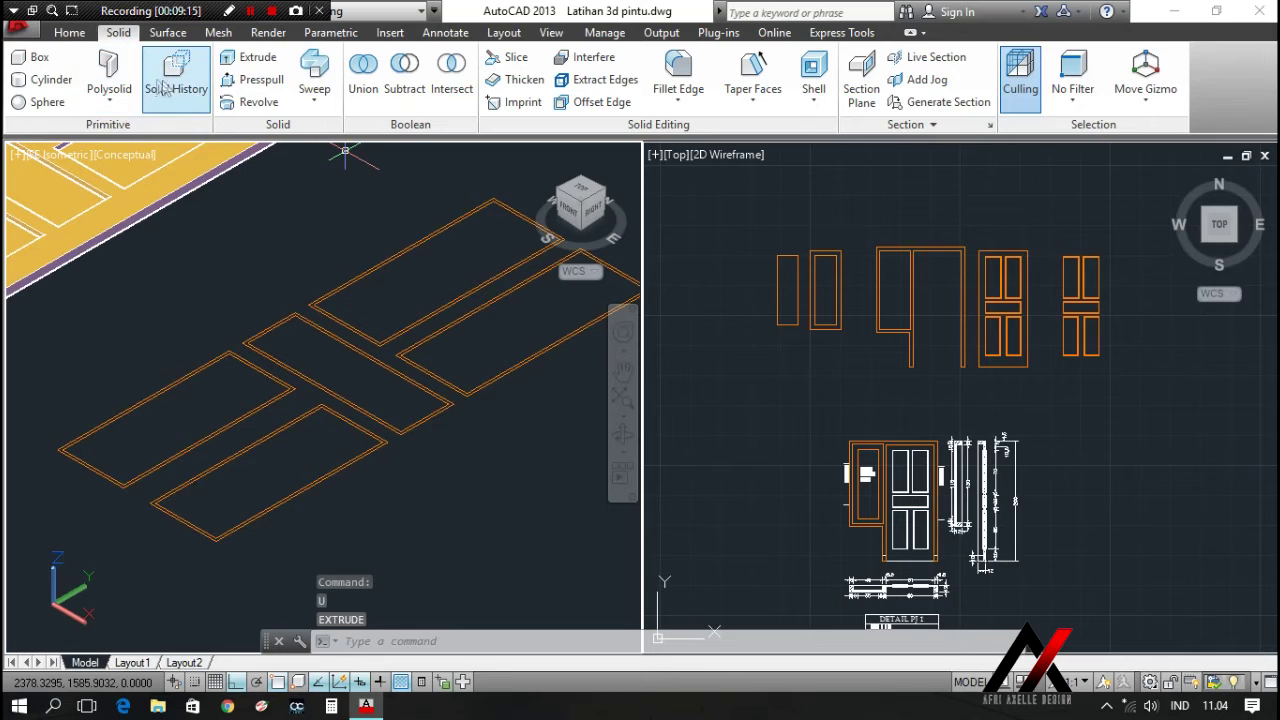
left_click(168, 33)
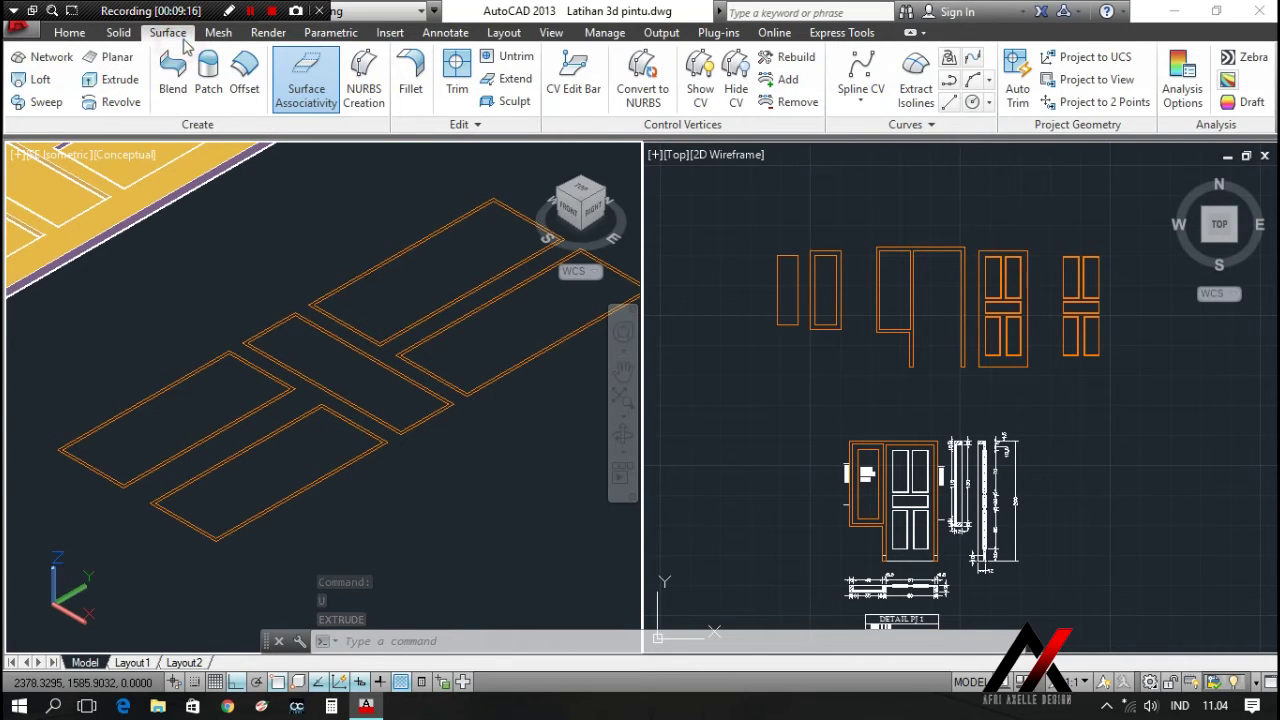
left_click(117, 84)
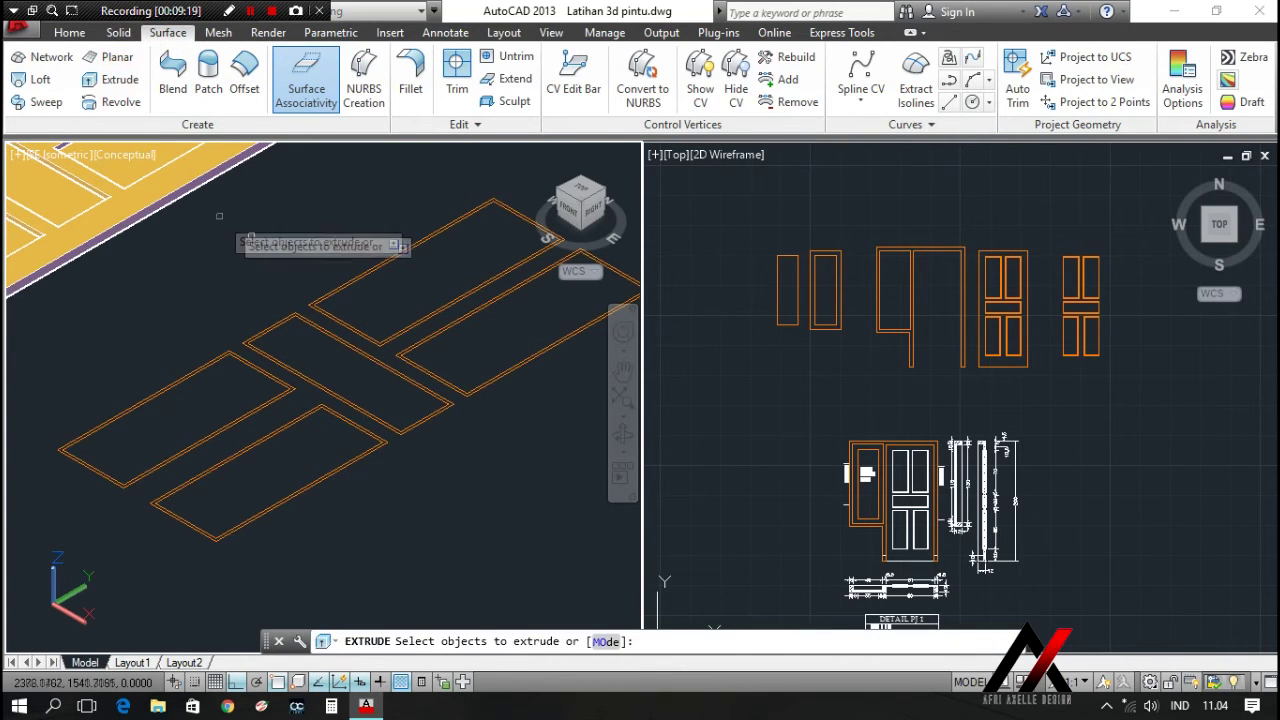
left_click(480, 514)
left_click(246, 265)
right_click(202, 318)
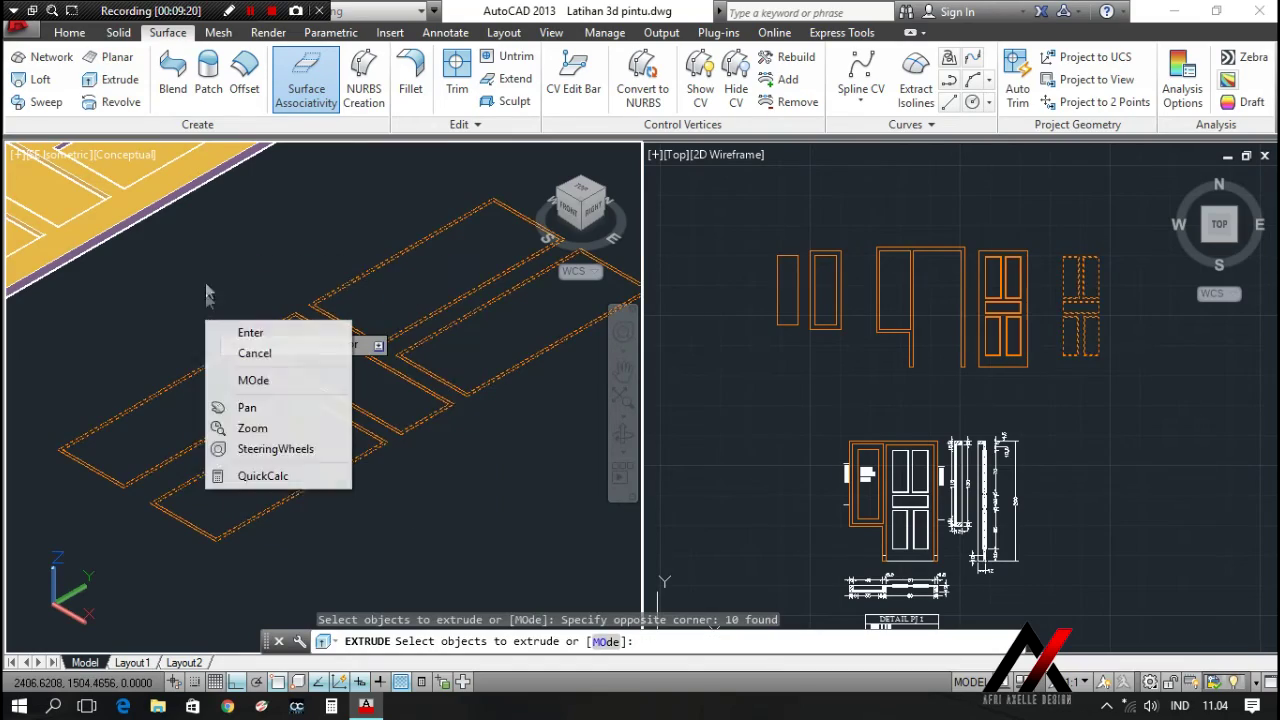
left_click(250, 331)
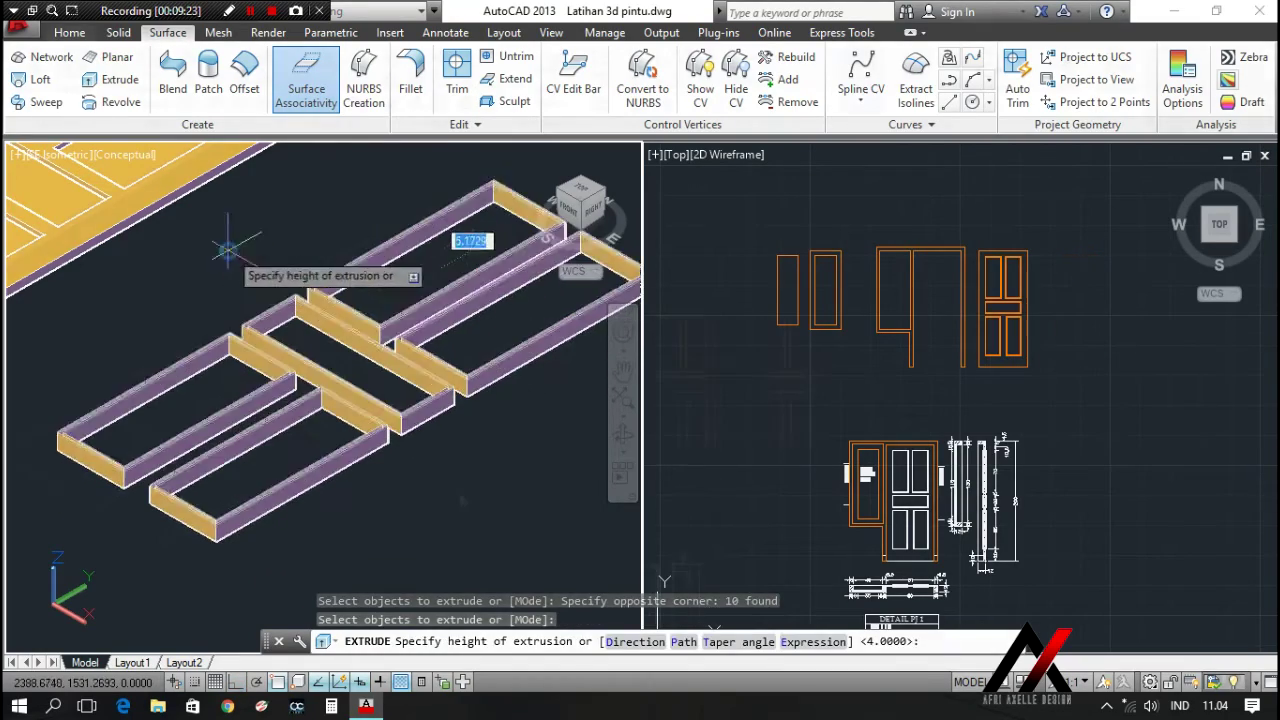
scroll(459, 492, "up", 3)
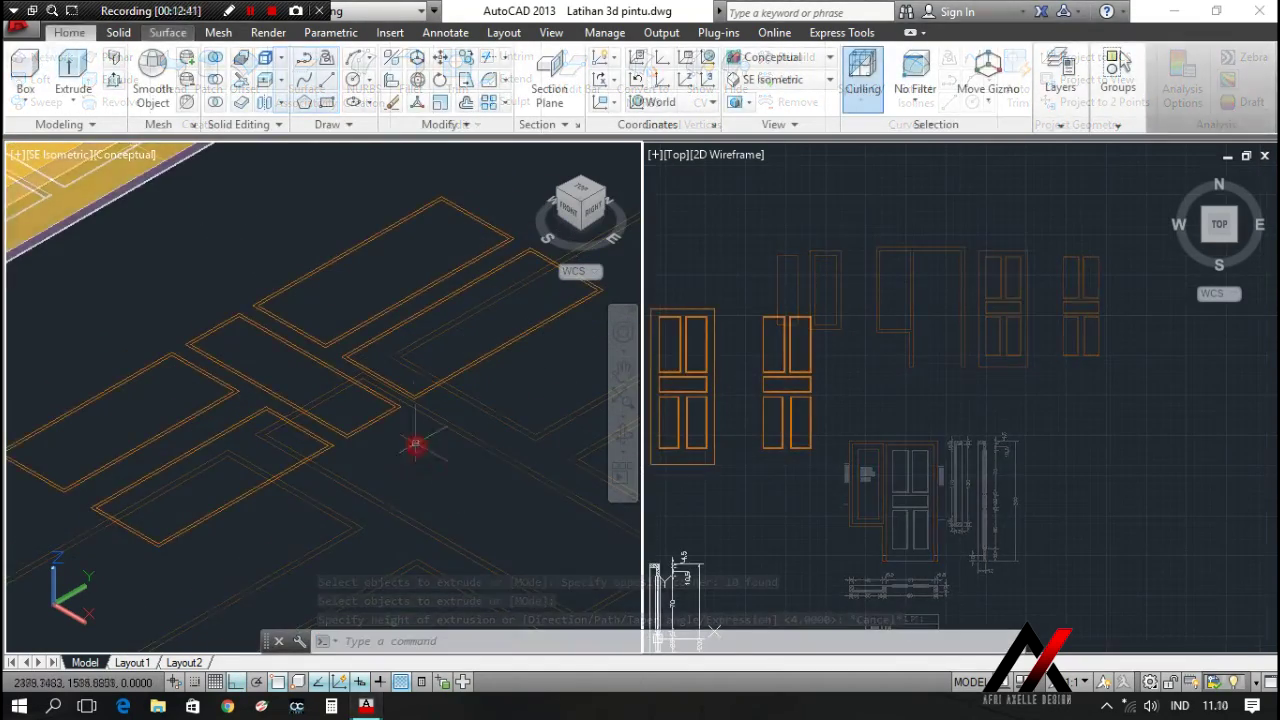
Extrude all the copied inner and outer panel rectangles beside the door leaf to a height of 4
left_click(90, 90)
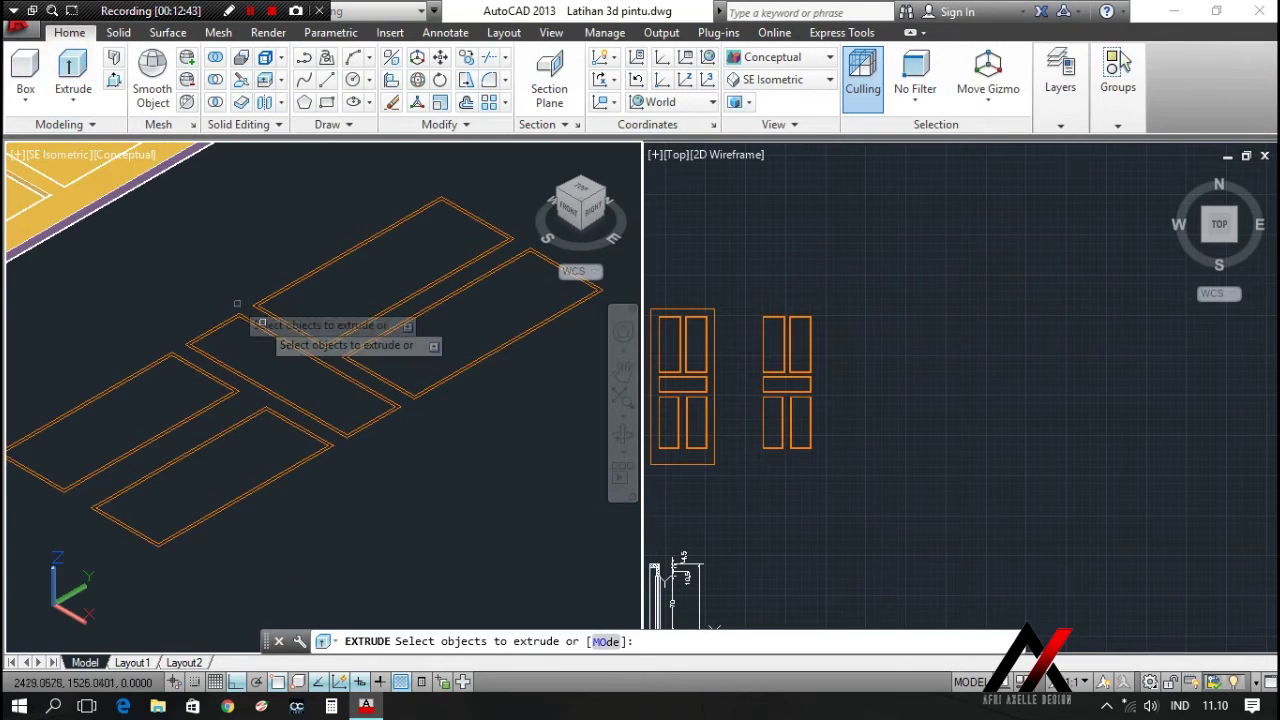
left_click(392, 461)
left_click(211, 318)
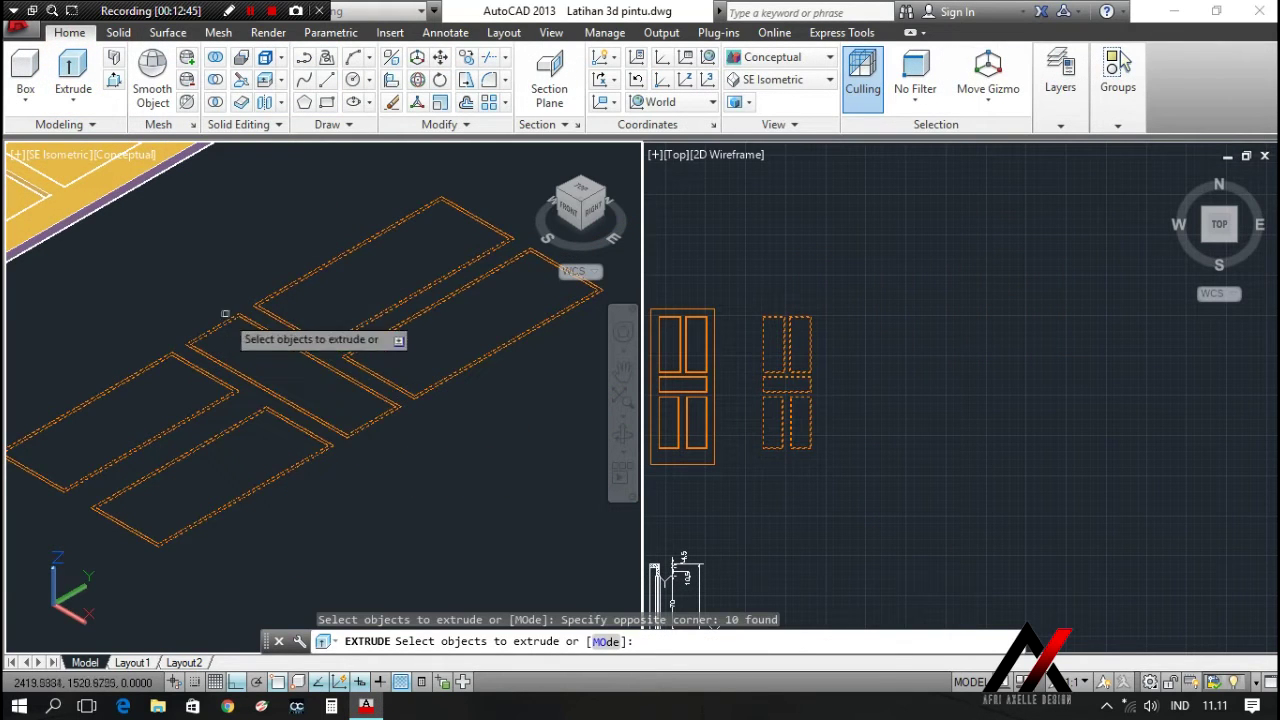
right_click(260, 353)
left_click(320, 366)
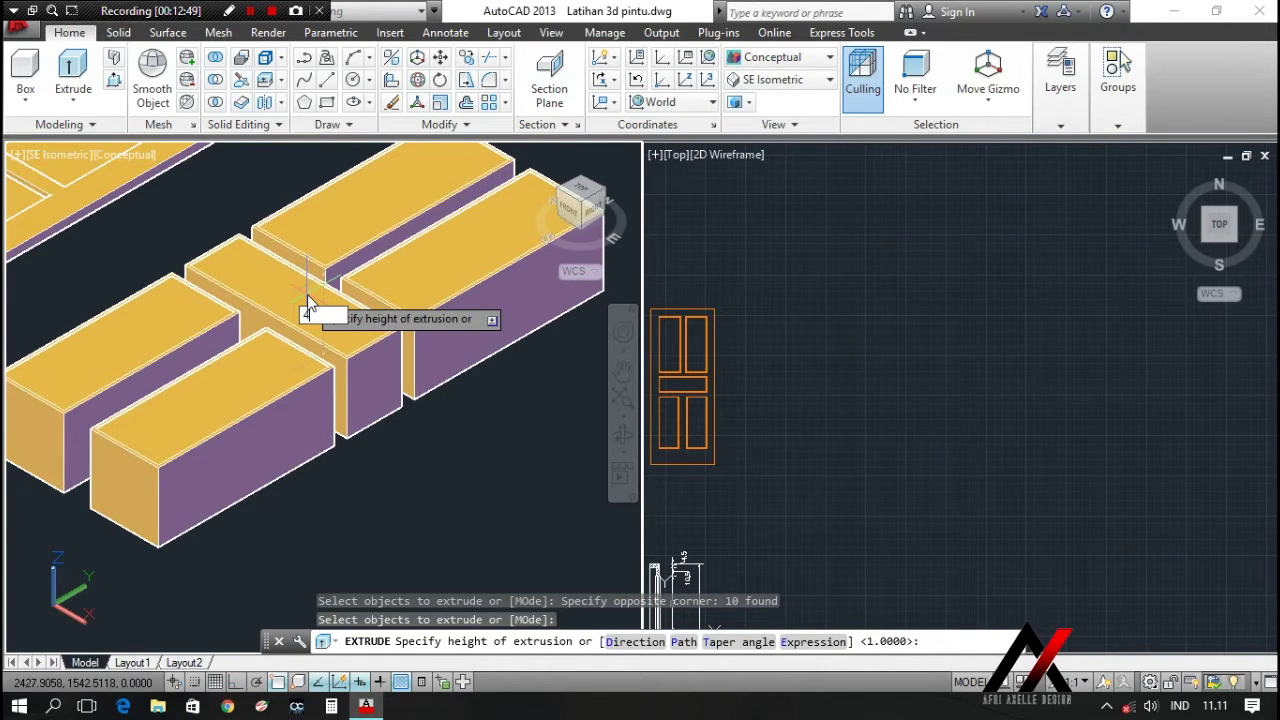
key("Return")
scroll(350, 418, "up", 5)
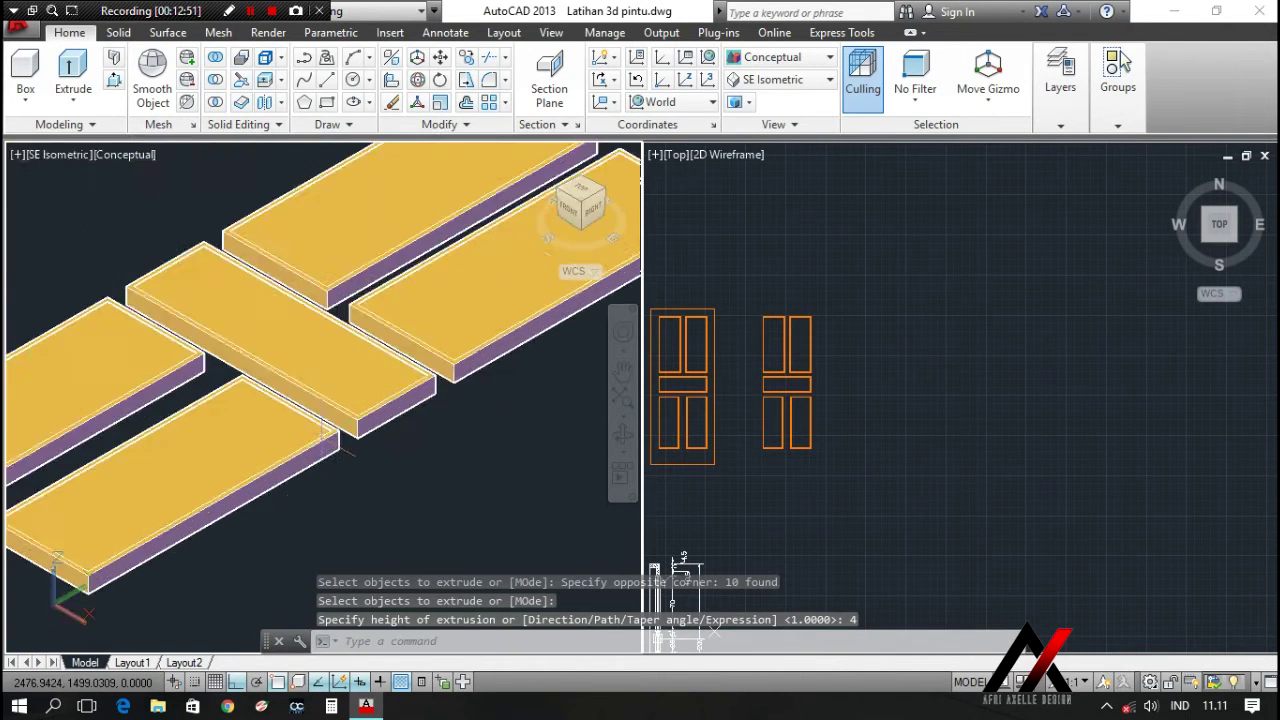
scroll(350, 418, "up", 5)
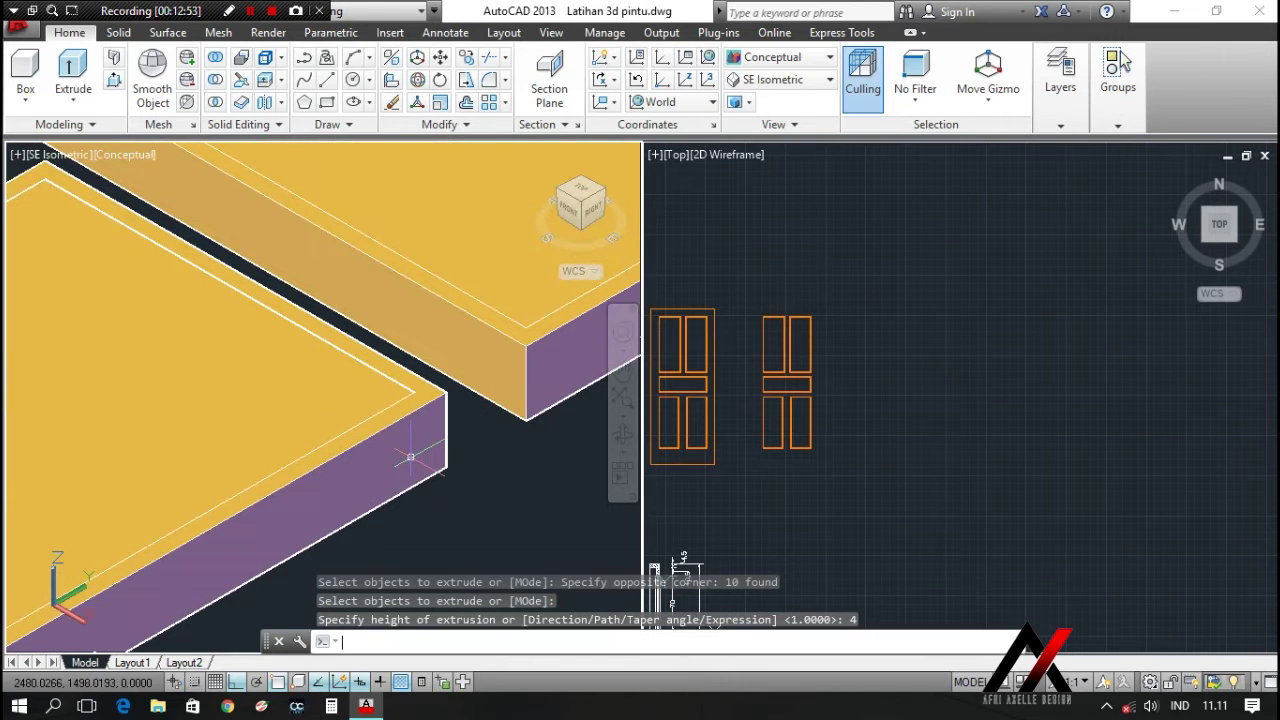
key("Escape")
type("su")
key("Return")
key("Escape")
left_click(771, 485)
middle_click_drag(771, 483, 1058, 486)
left_click(497, 510)
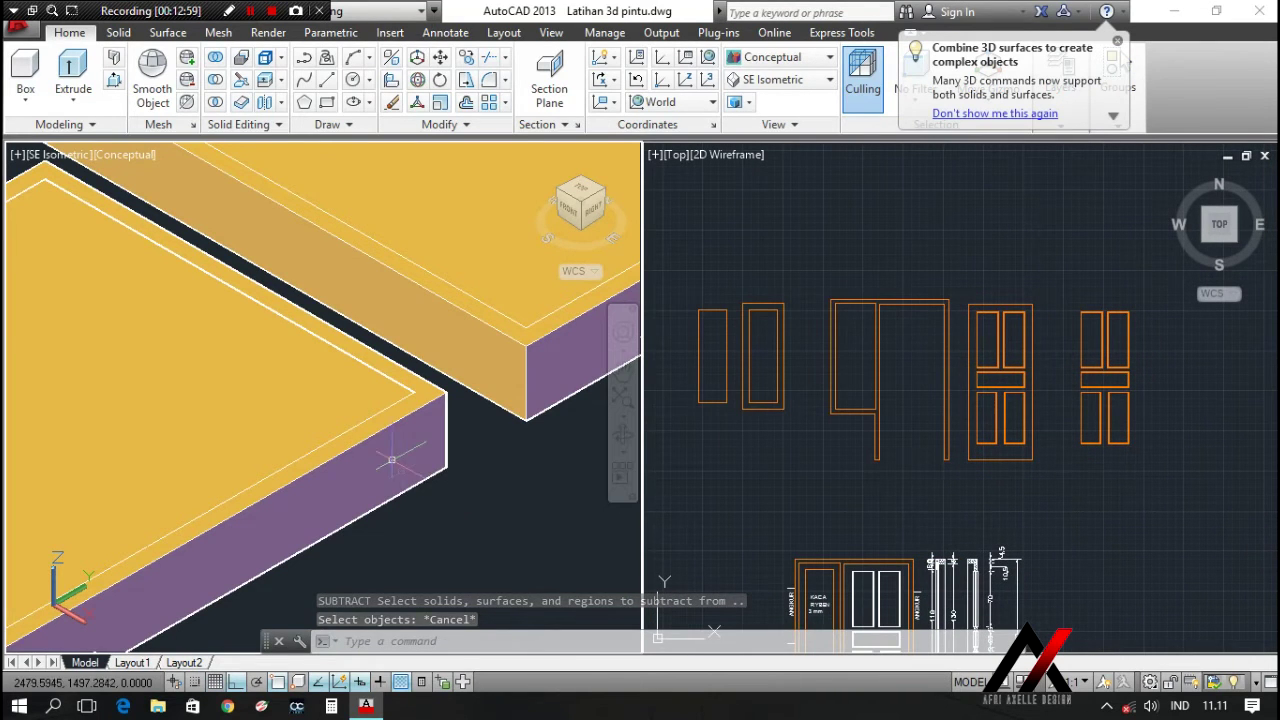
scroll(391, 460, "down", 4)
key("Escape")
type("EX")
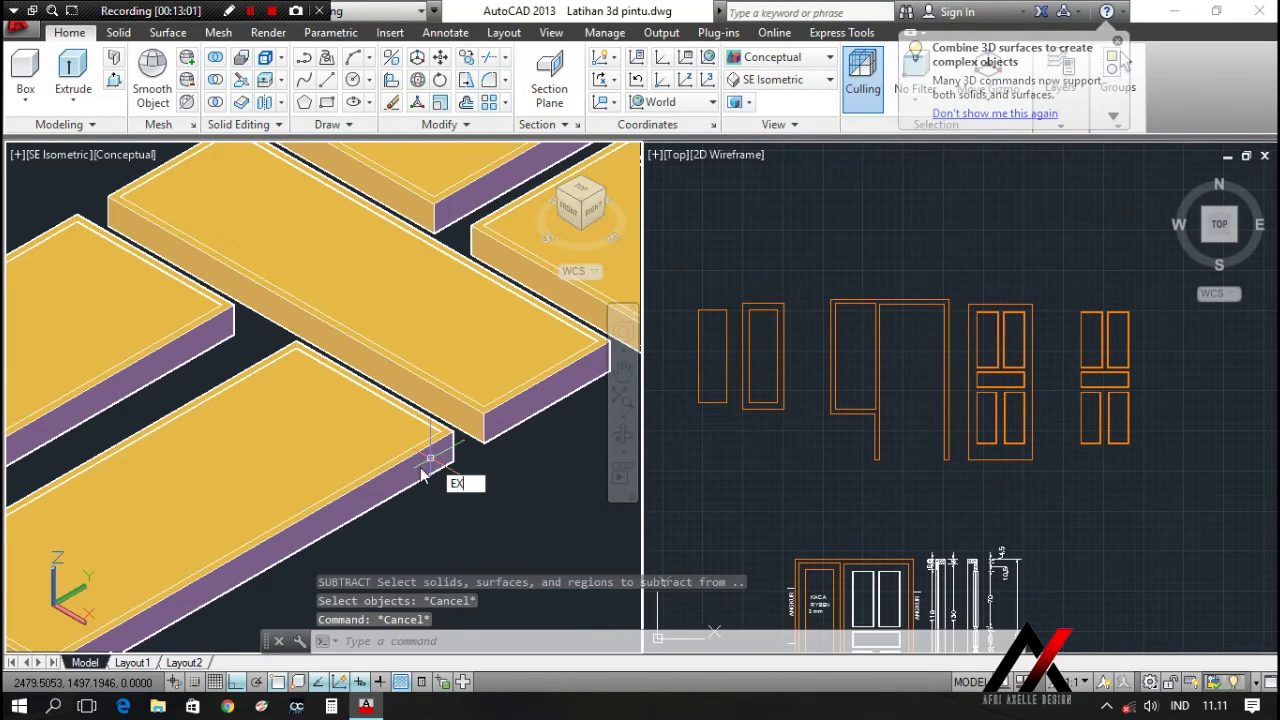
type("TRU")
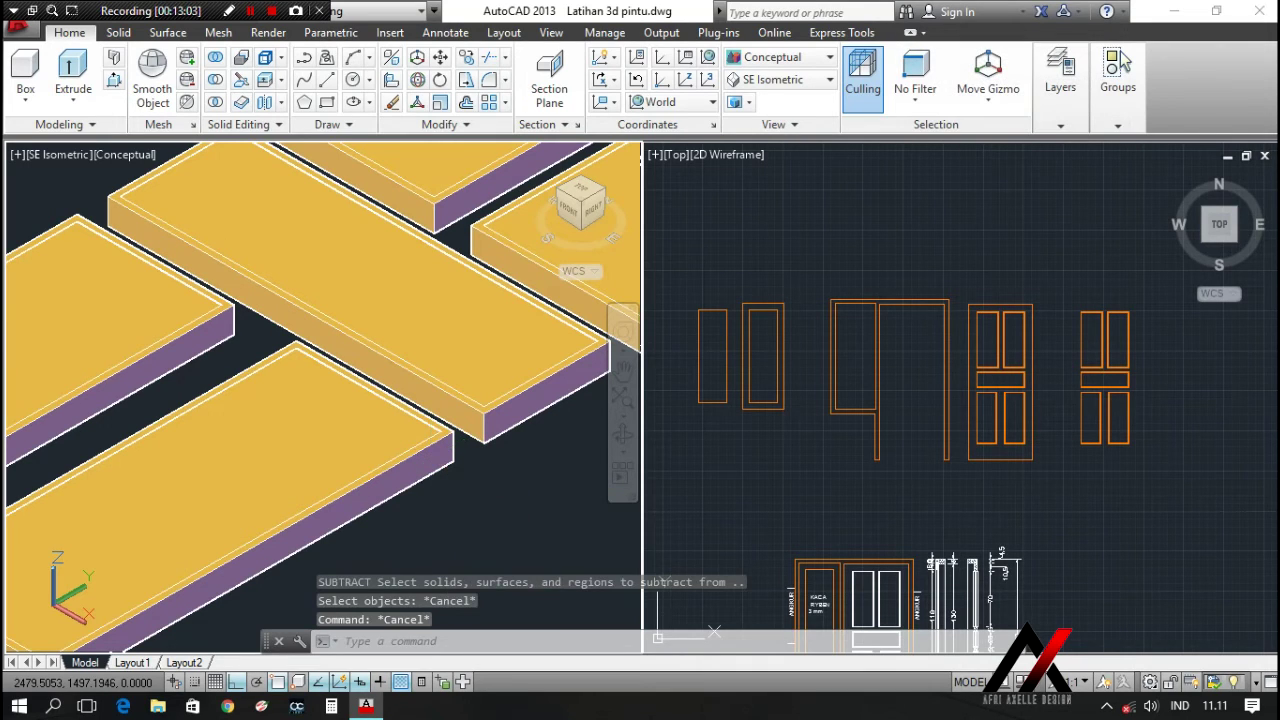
type("ext")
key("Return")
key("Escape")
Subtract the inner solid from the outer solid of the copied lower right panel to leave a hollow frame
type("SU")
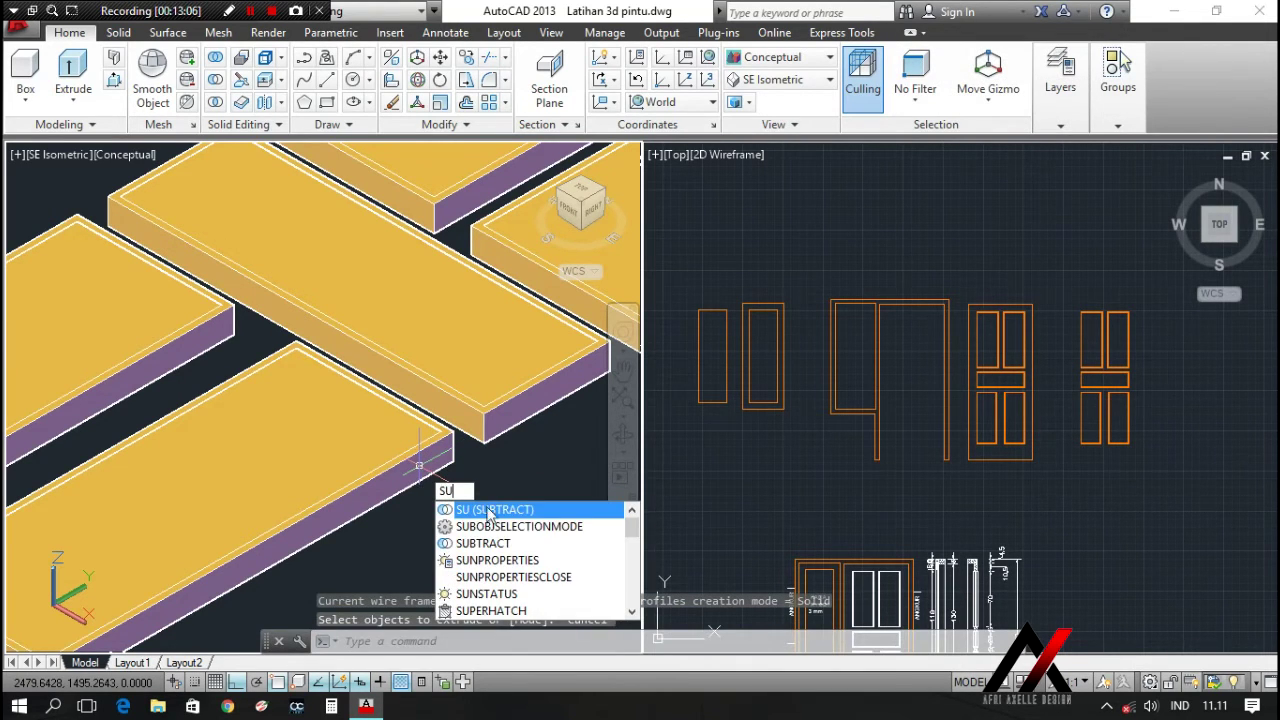
key("Return")
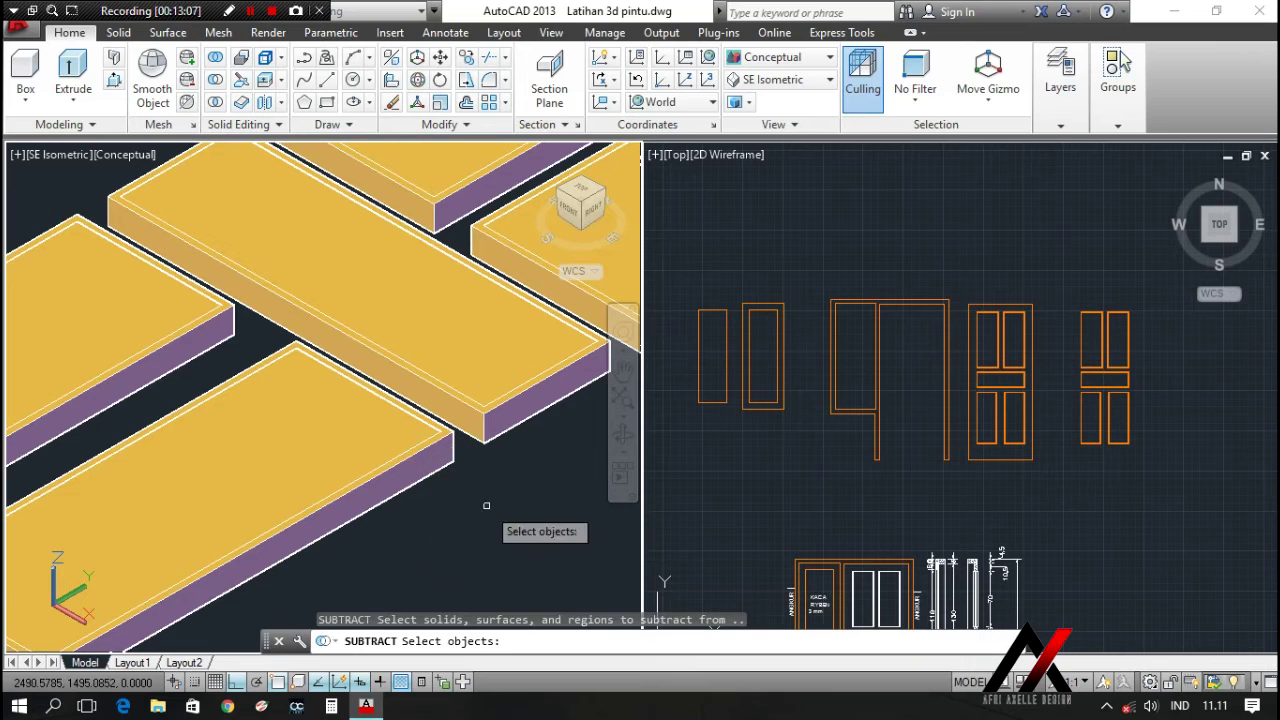
left_click(460, 488)
left_click(453, 463)
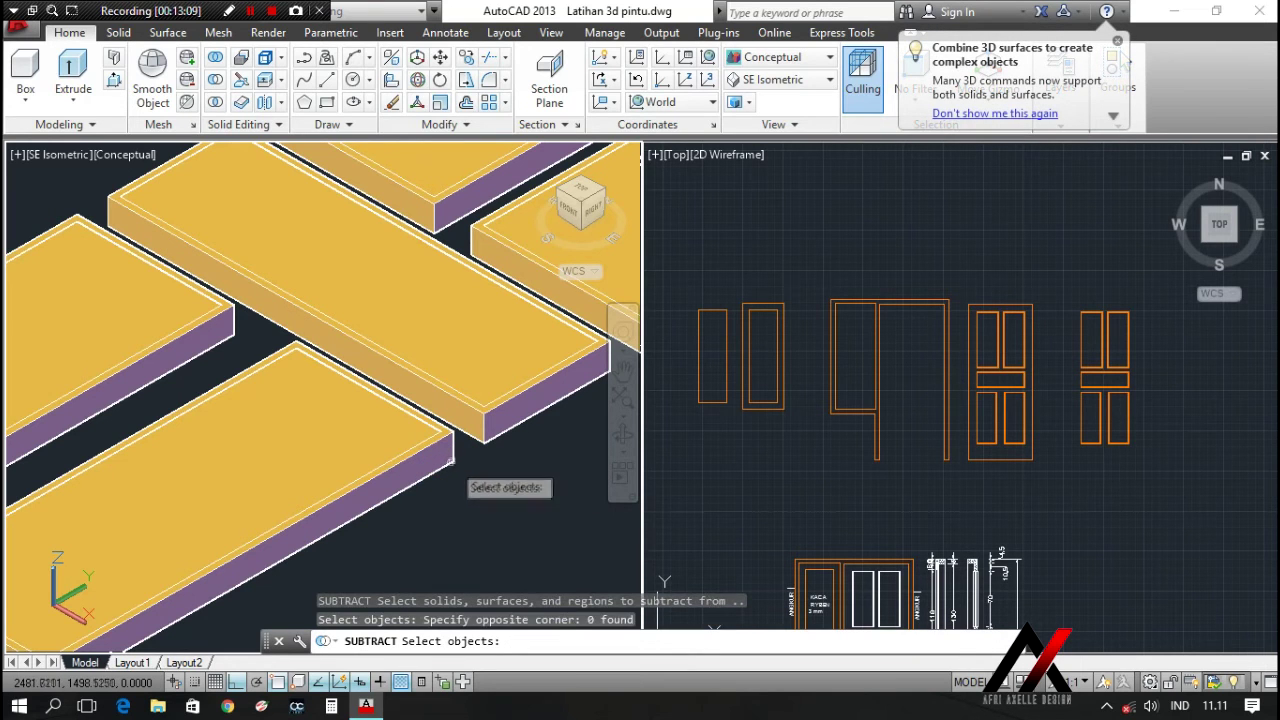
left_click(445, 435)
key("Return")
left_click(432, 432)
key("Return")
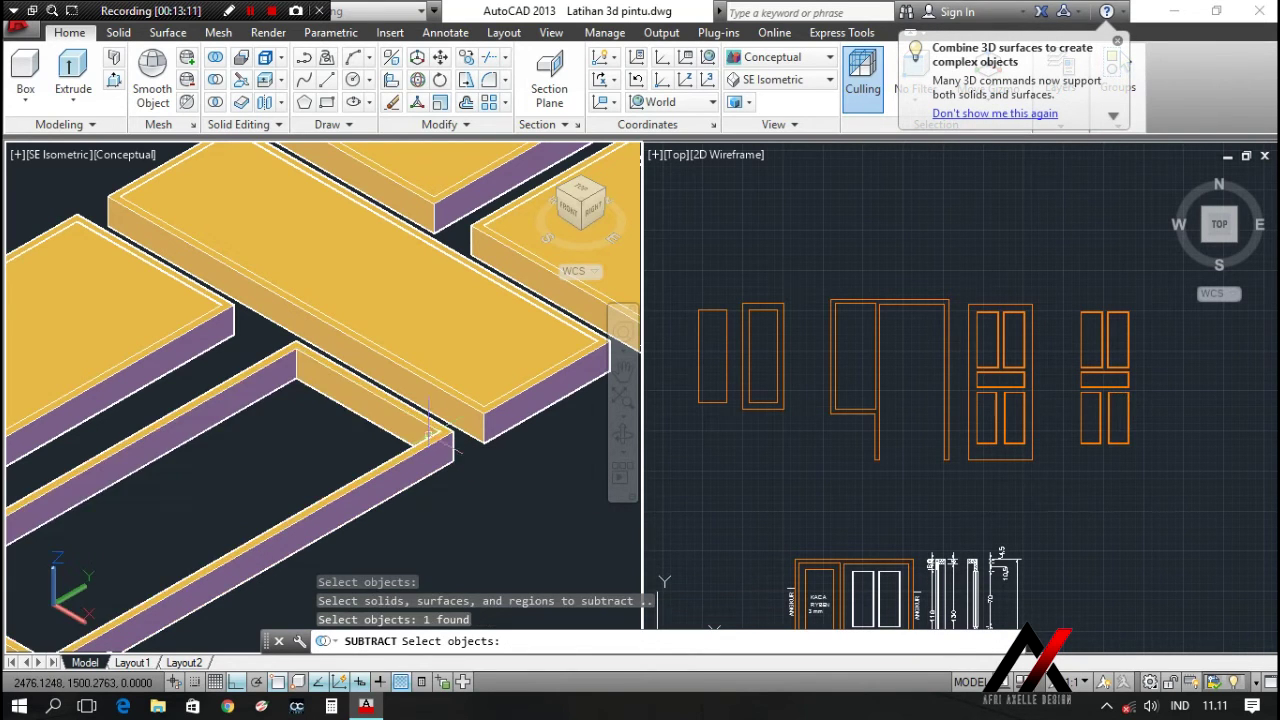
Try to subtract the inner solid from the outer solid of the copied lower left panel
scroll(380, 380, "down", 2)
right_click(366, 362)
left_click(430, 28)
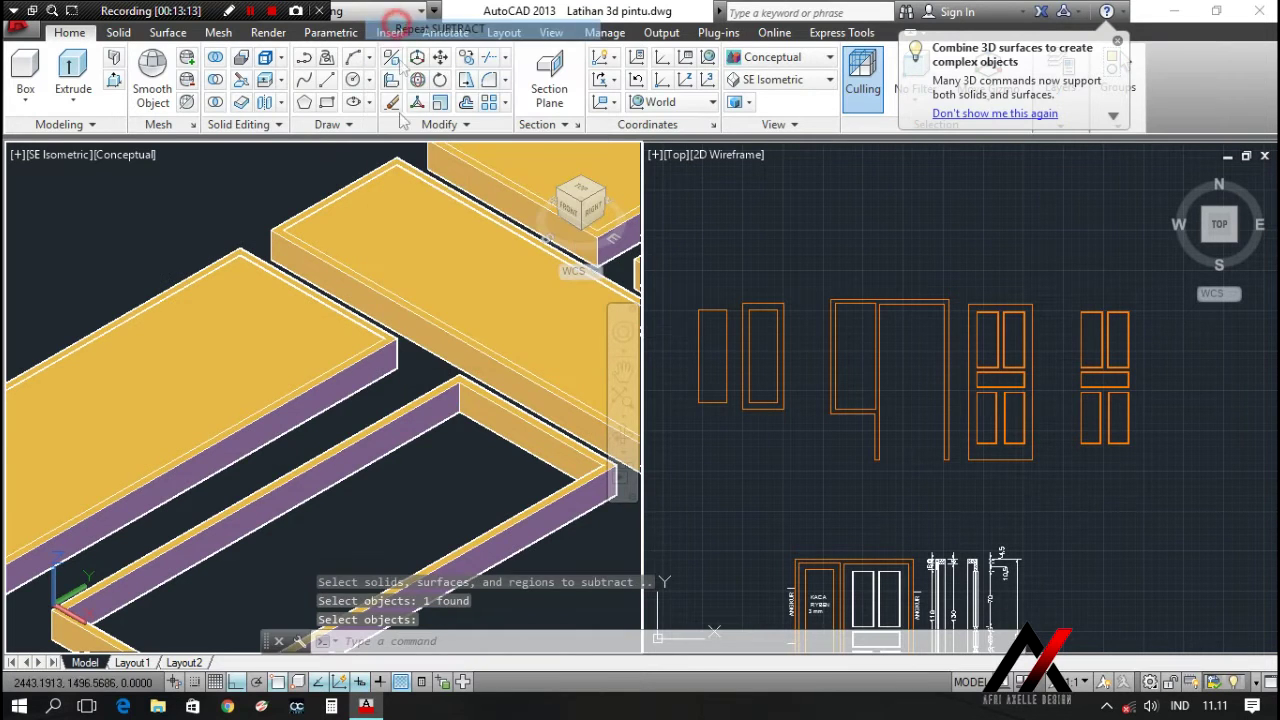
scroll(410, 340, "up", 3)
left_click(397, 397)
left_click(386, 380)
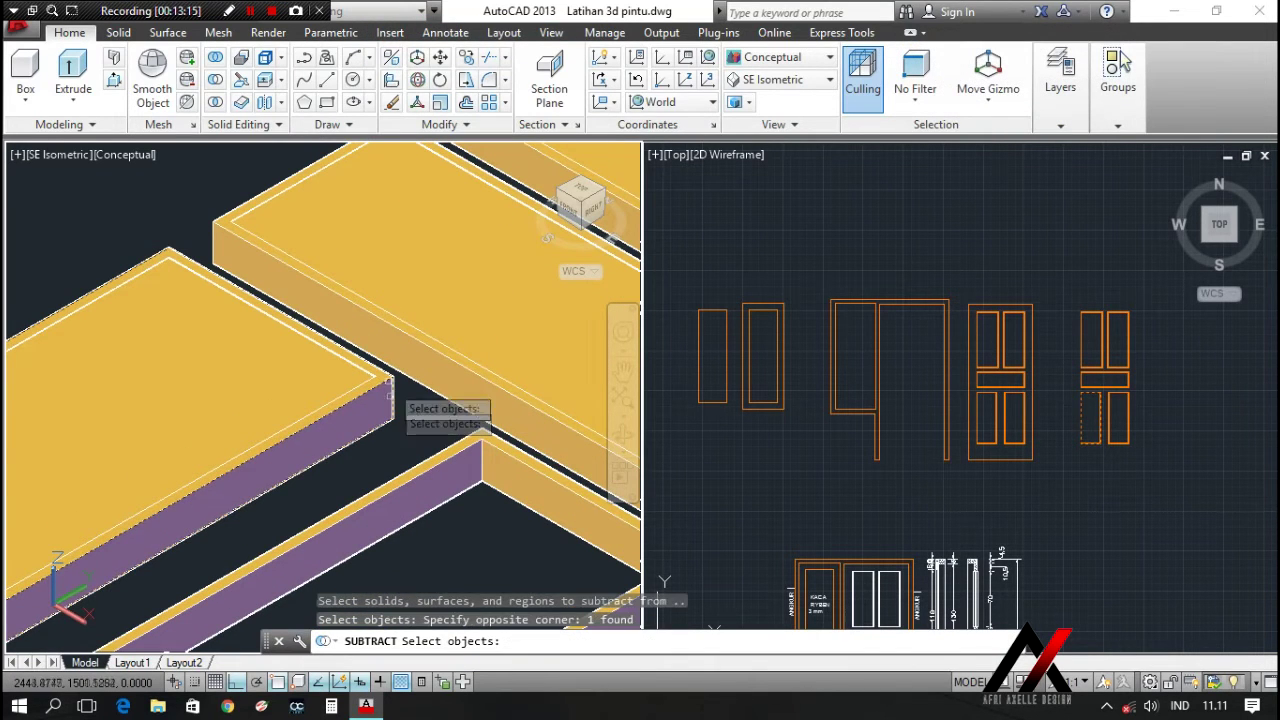
key("Return")
left_click(376, 376)
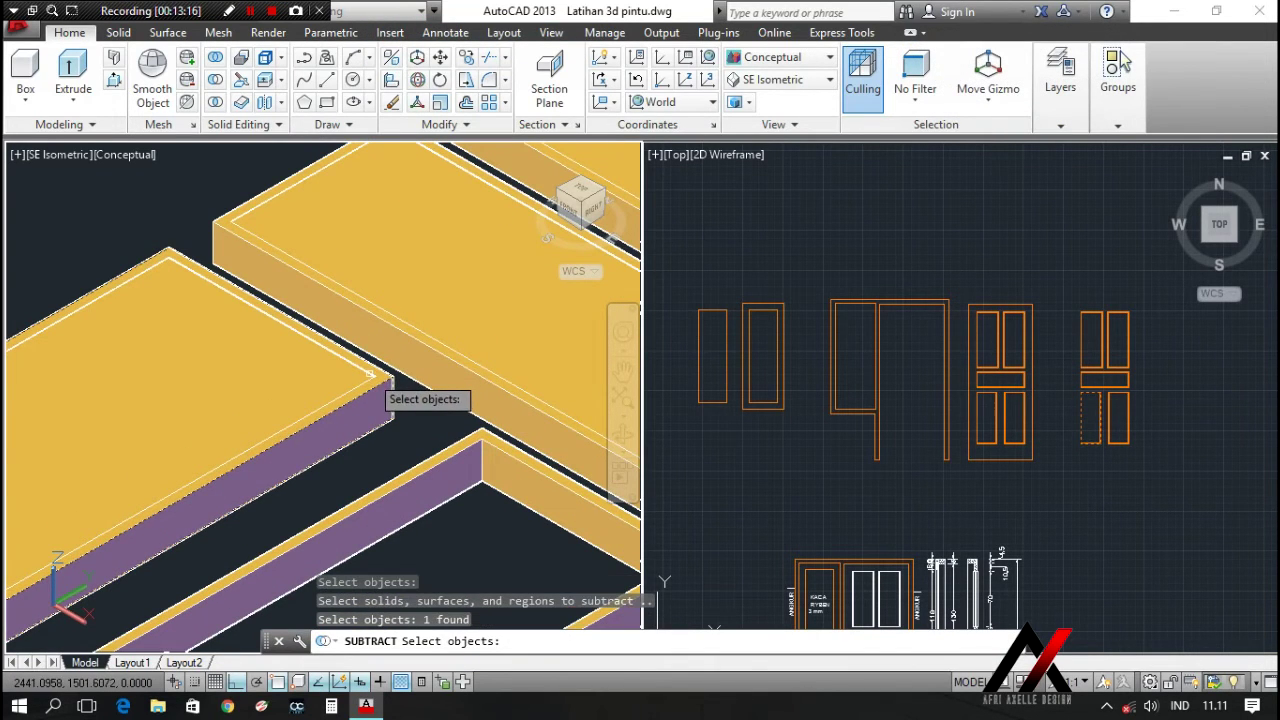
left_click(319, 357)
key("Return")
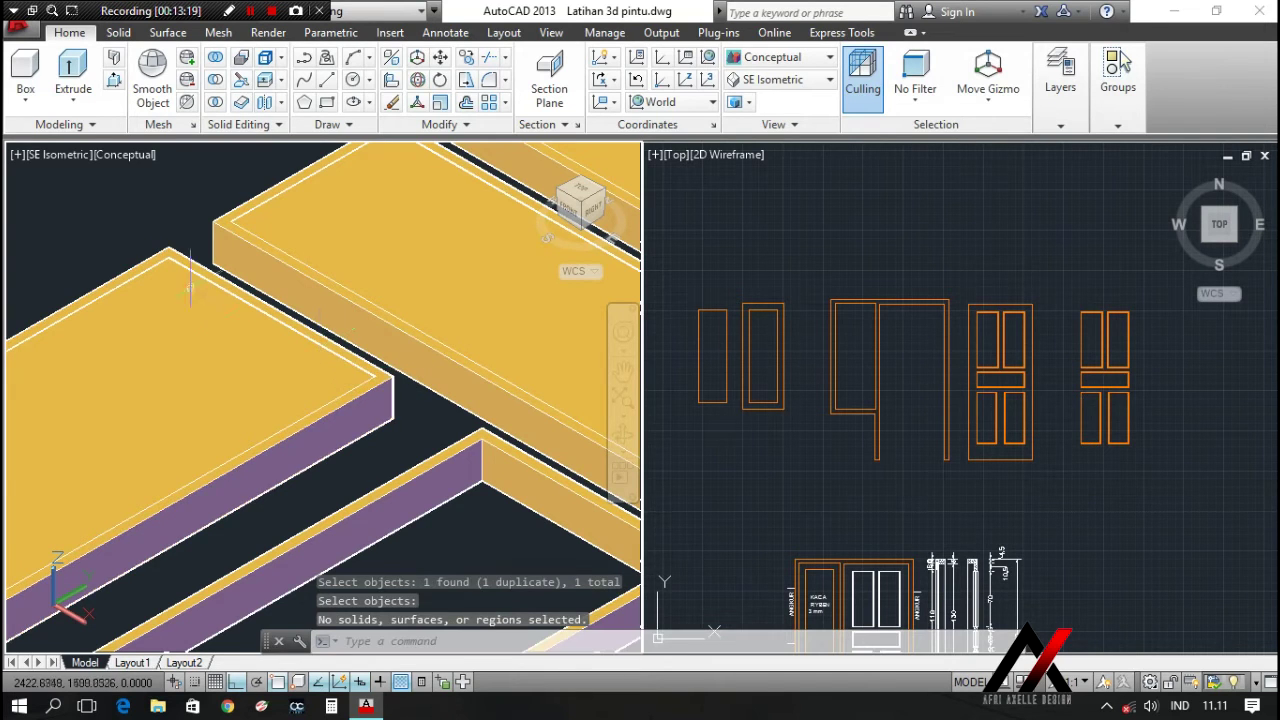
scroll(190, 288, "up", 4)
right_click(350, 279)
left_click(392, 287)
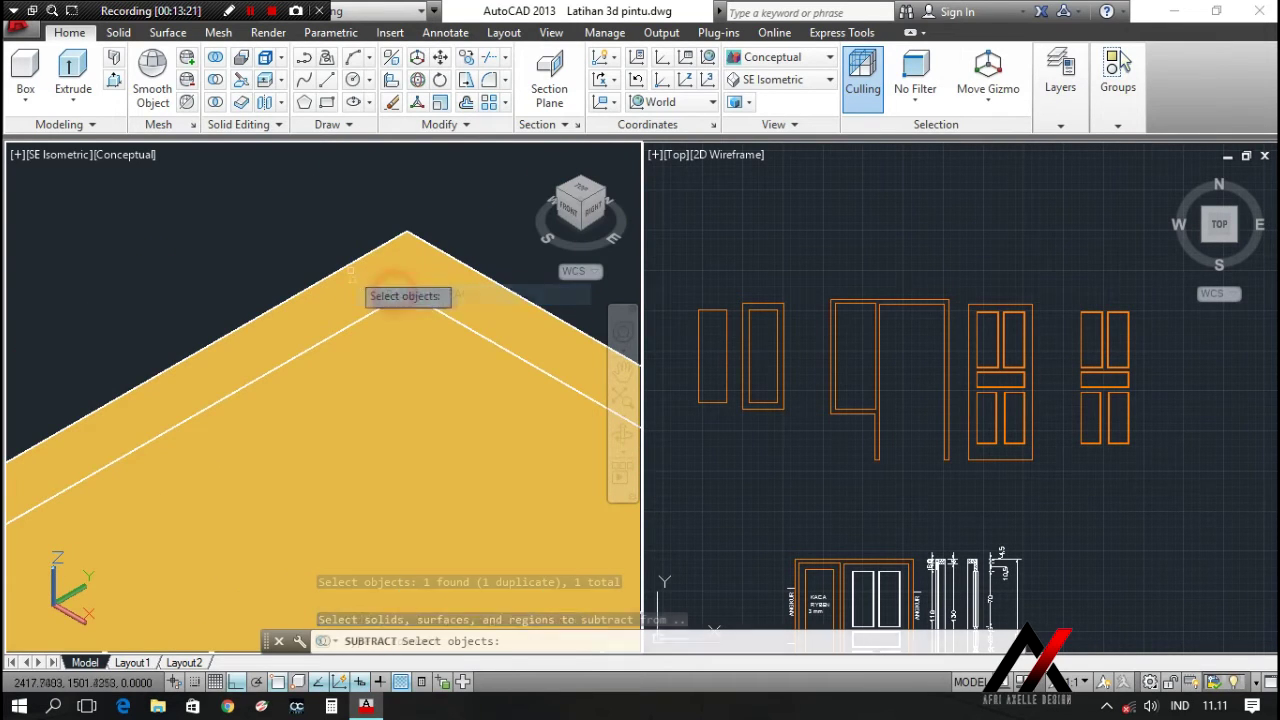
left_click(348, 272)
left_click(380, 309)
key("Return")
key("Escape")
left_click(421, 301)
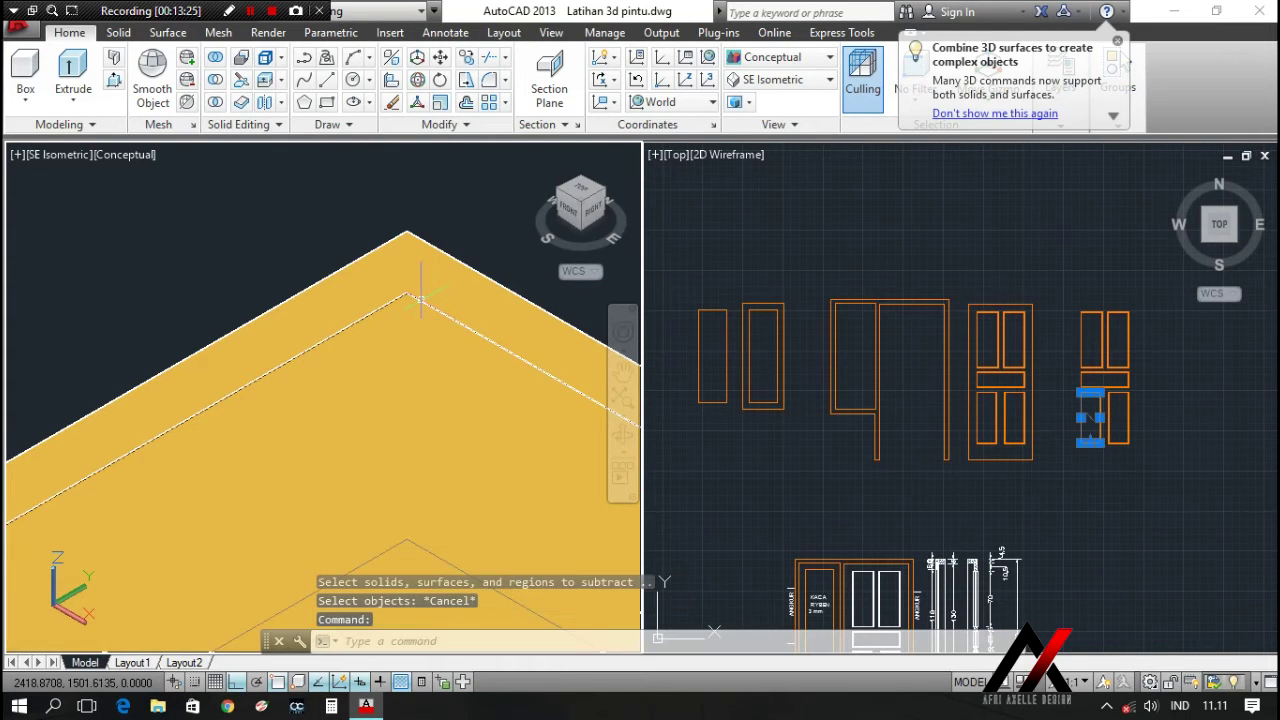
scroll(421, 301, "down", 8)
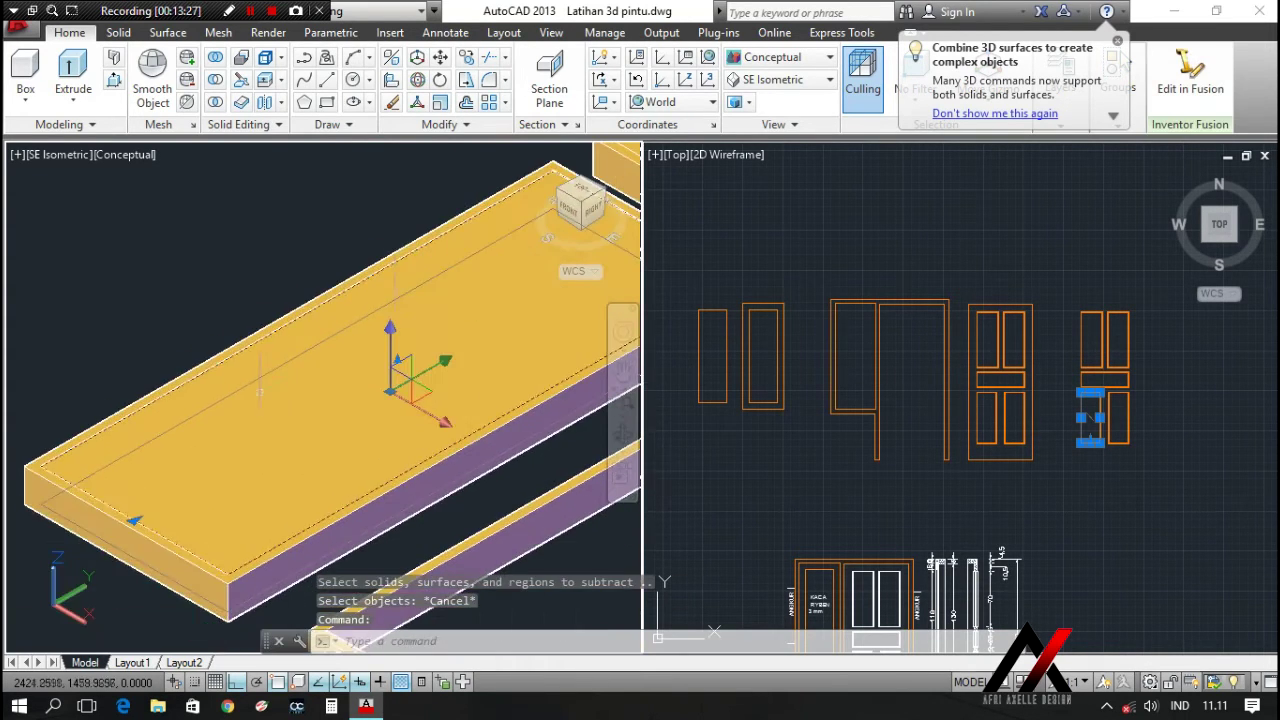
Subtract the inner solid from the outer solid of the copied lower left panel, leaving a hollow frame
scroll(147, 441, "up", 3)
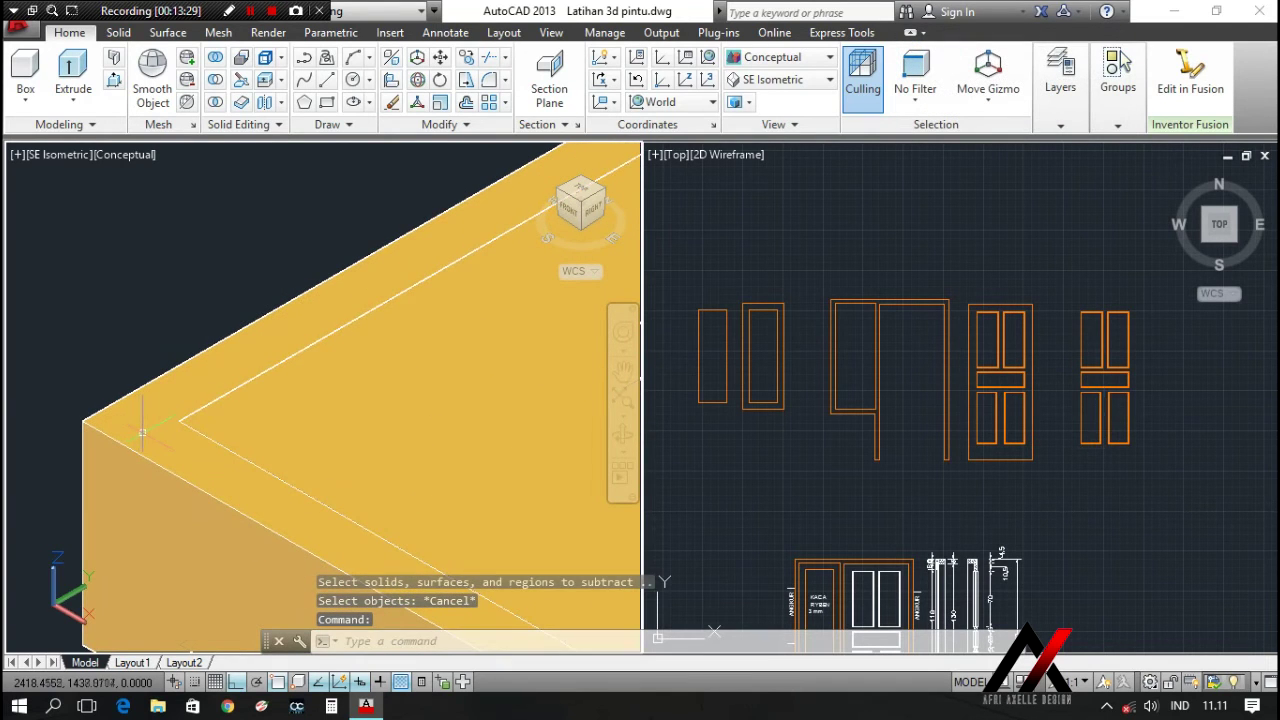
key("Escape")
type("su")
key("Return")
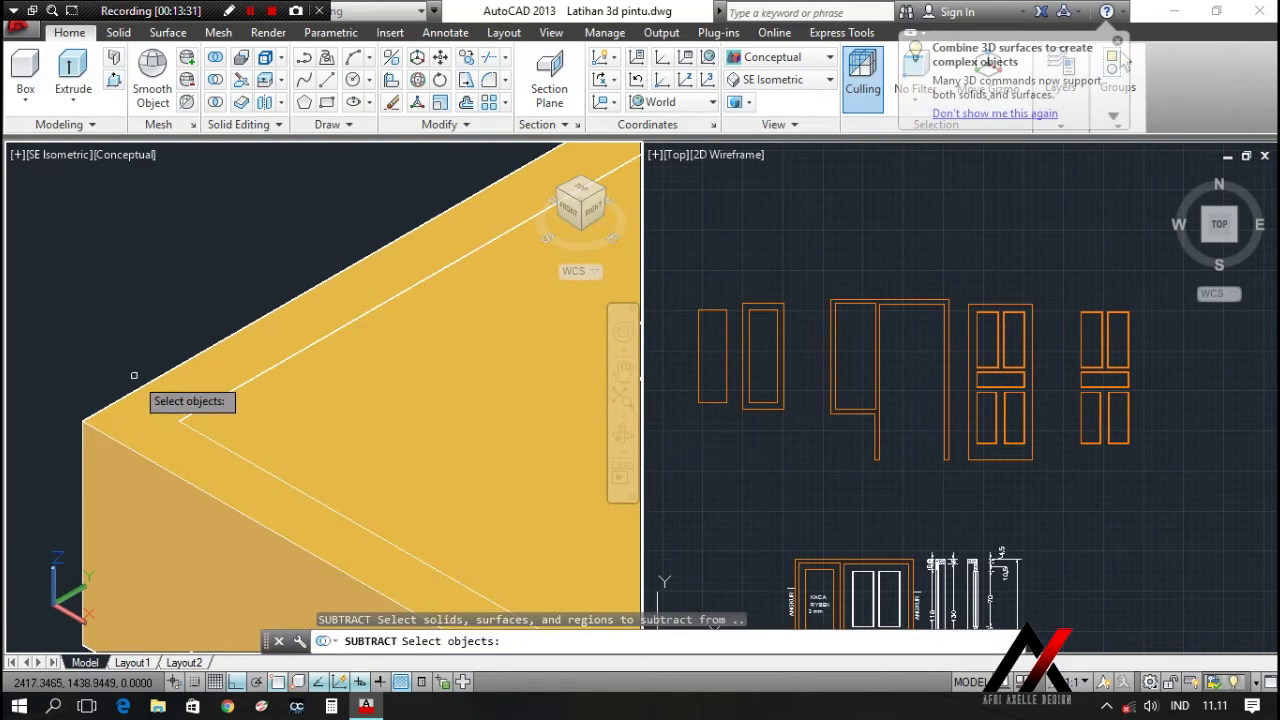
left_click(155, 377)
key("Return")
left_click(241, 385)
key("Return")
Subtract the inner solid from the outer solid of the copied middle panel to hollow it out
scroll(245, 386, "down", 5)
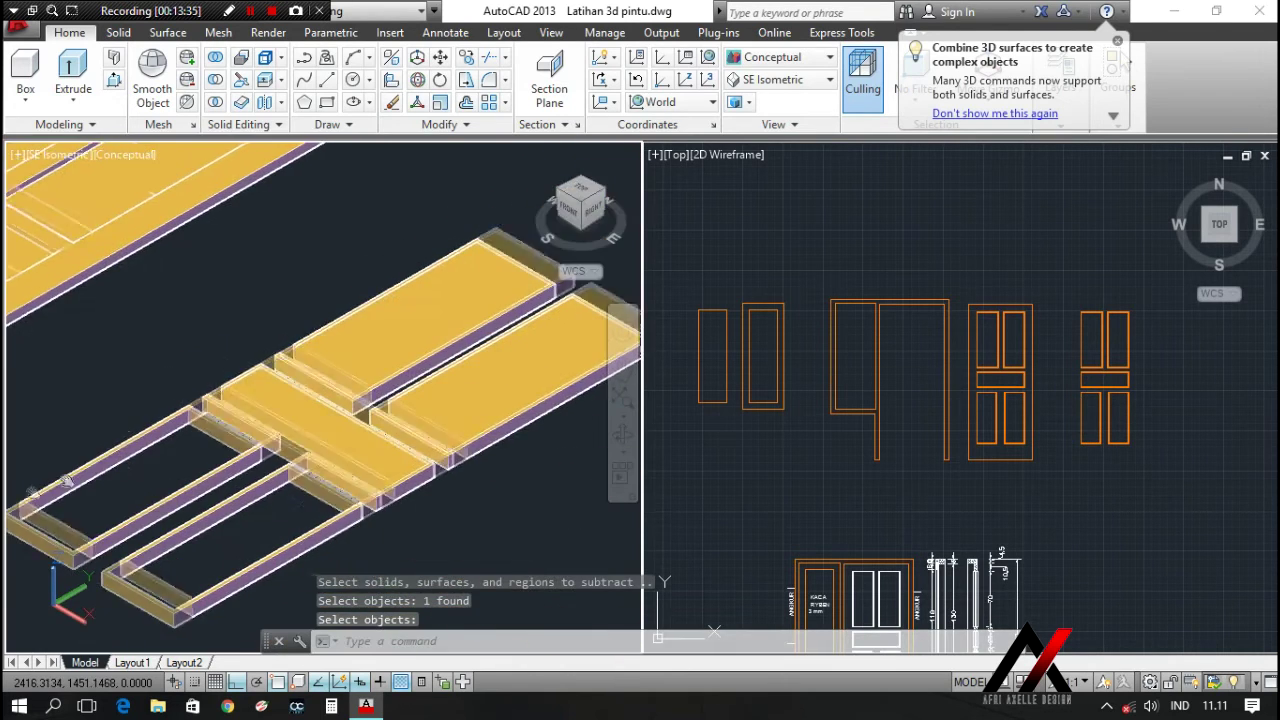
scroll(262, 389, "up", 6)
right_click(268, 390)
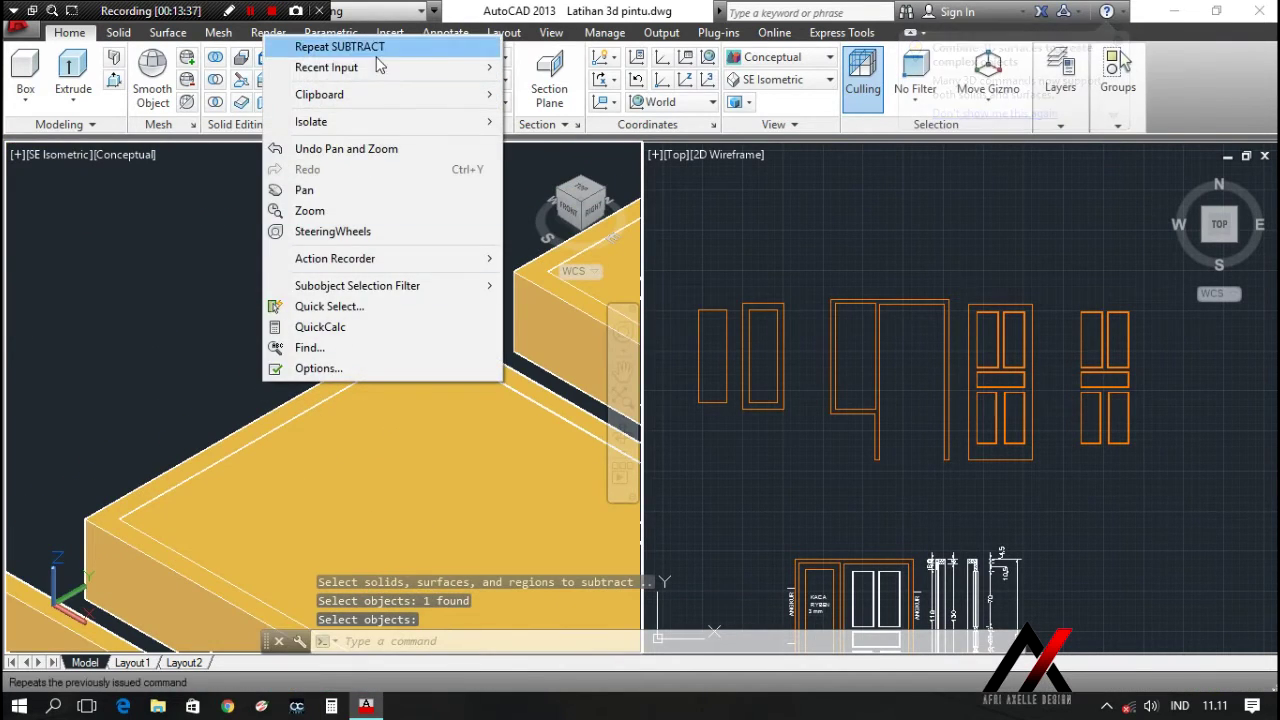
left_click(386, 46)
left_click(378, 352)
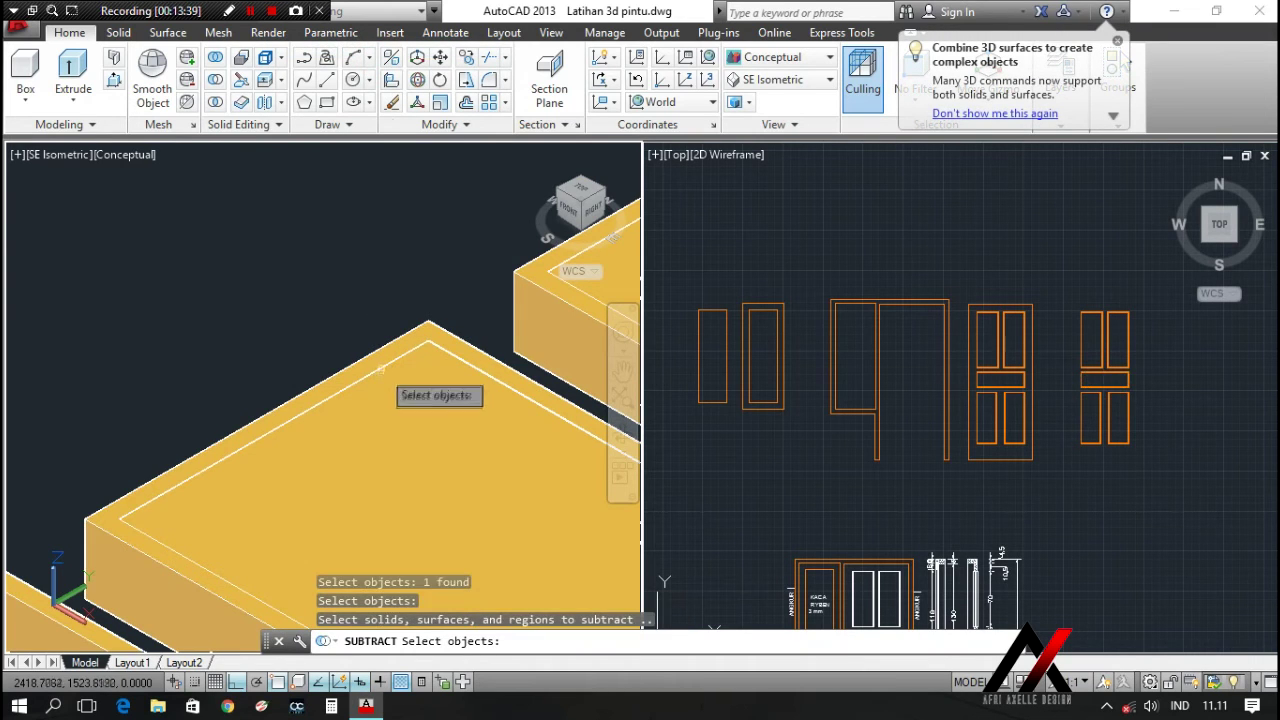
key("Return")
Try to subtract the inner solid from the outer solid of the copied upper left panel
scroll(383, 365, "down", 4)
scroll(383, 365, "up", 4)
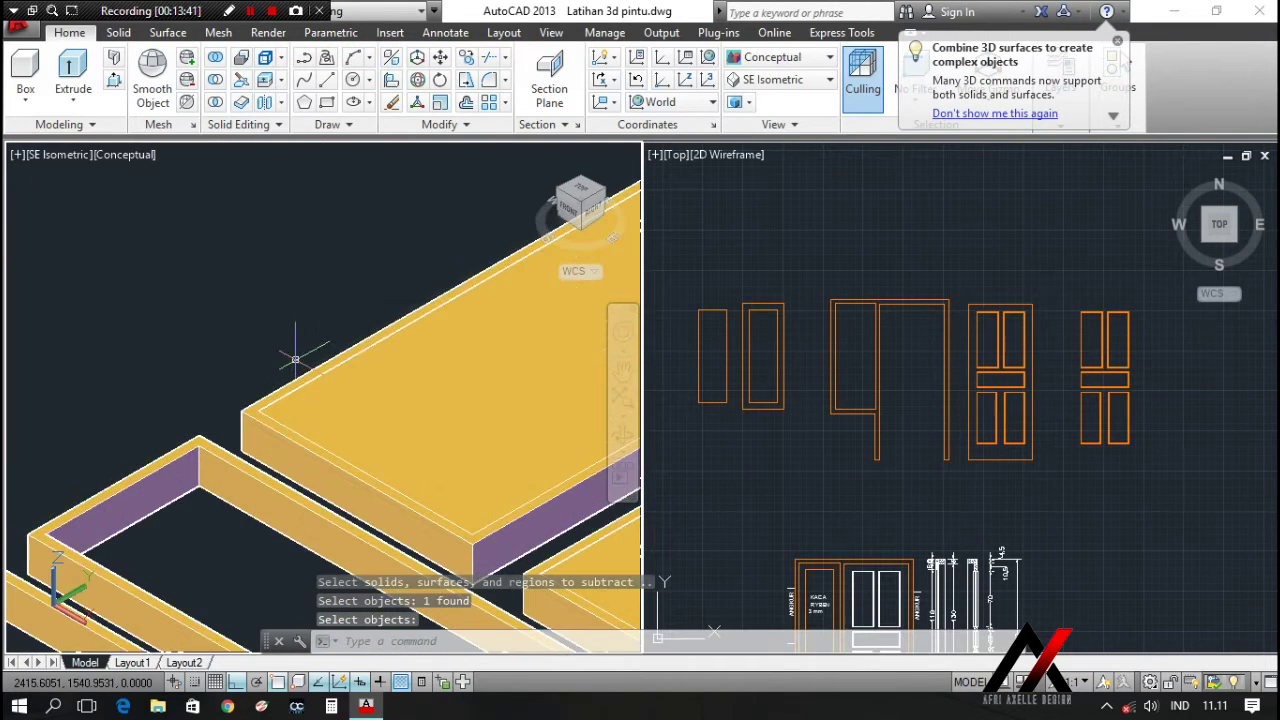
right_click(300, 360)
left_click(373, 25)
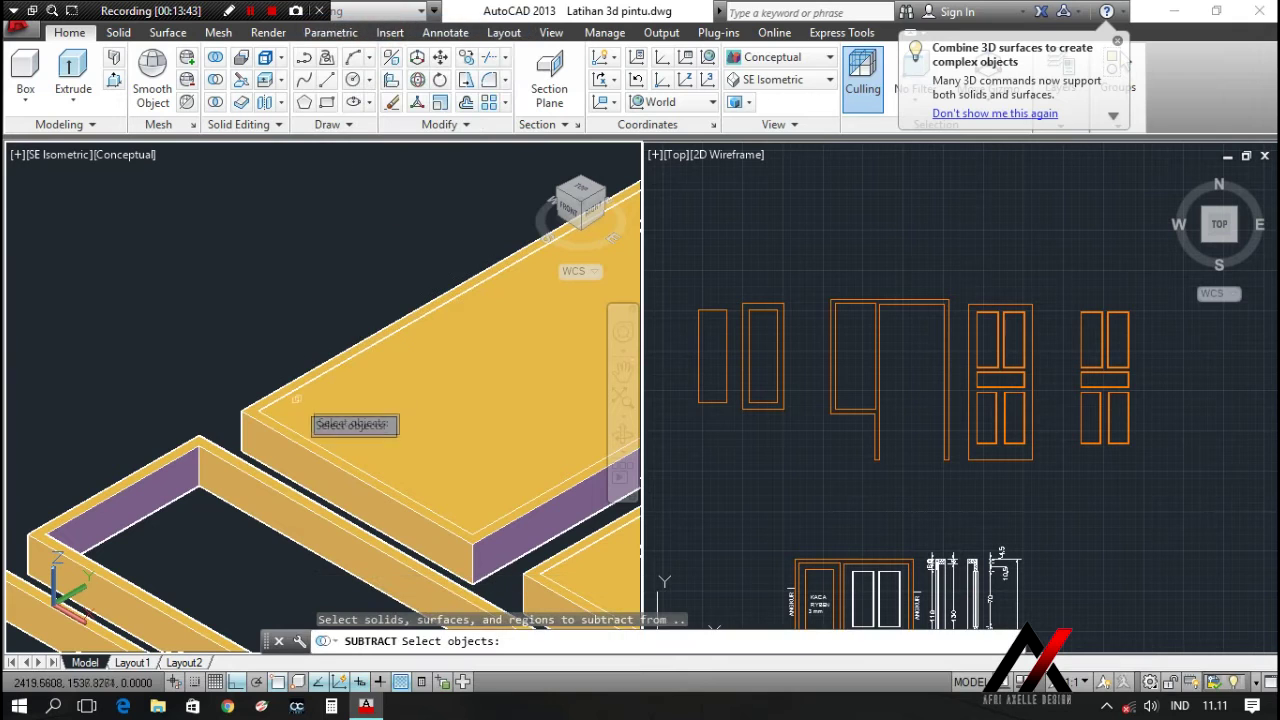
left_click(277, 390)
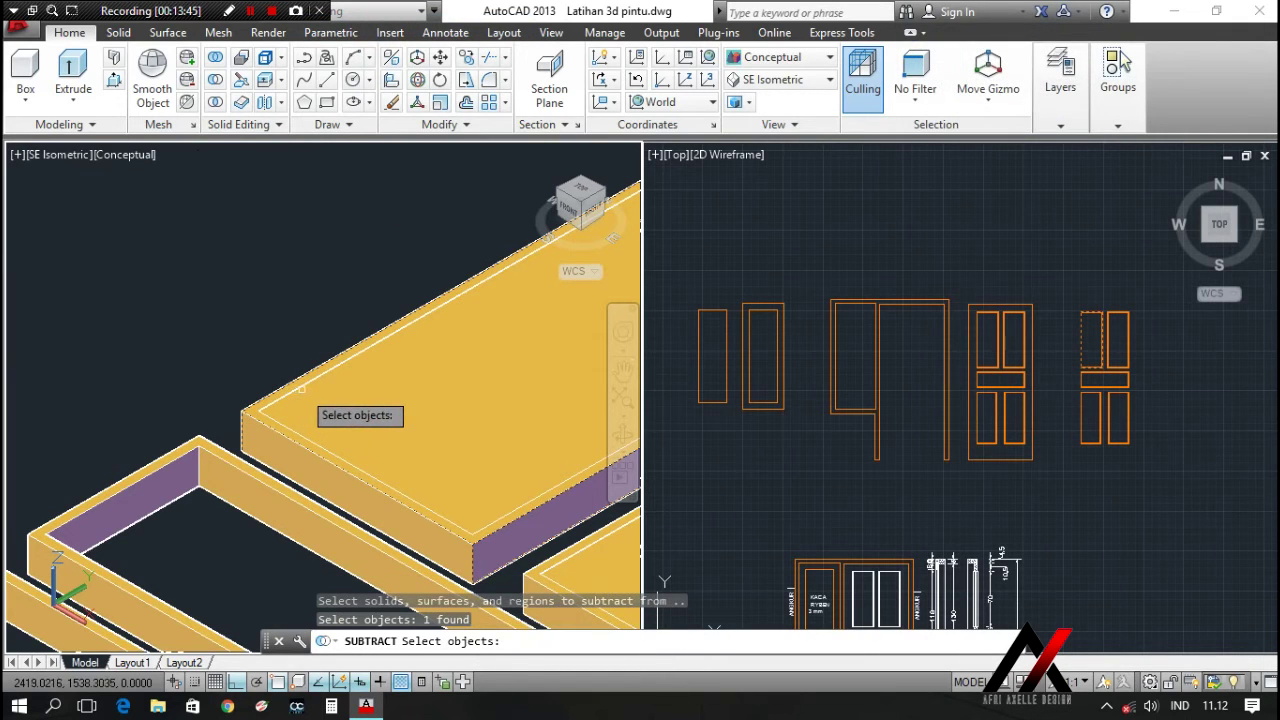
left_click(298, 387)
key("Return")
left_click(272, 392)
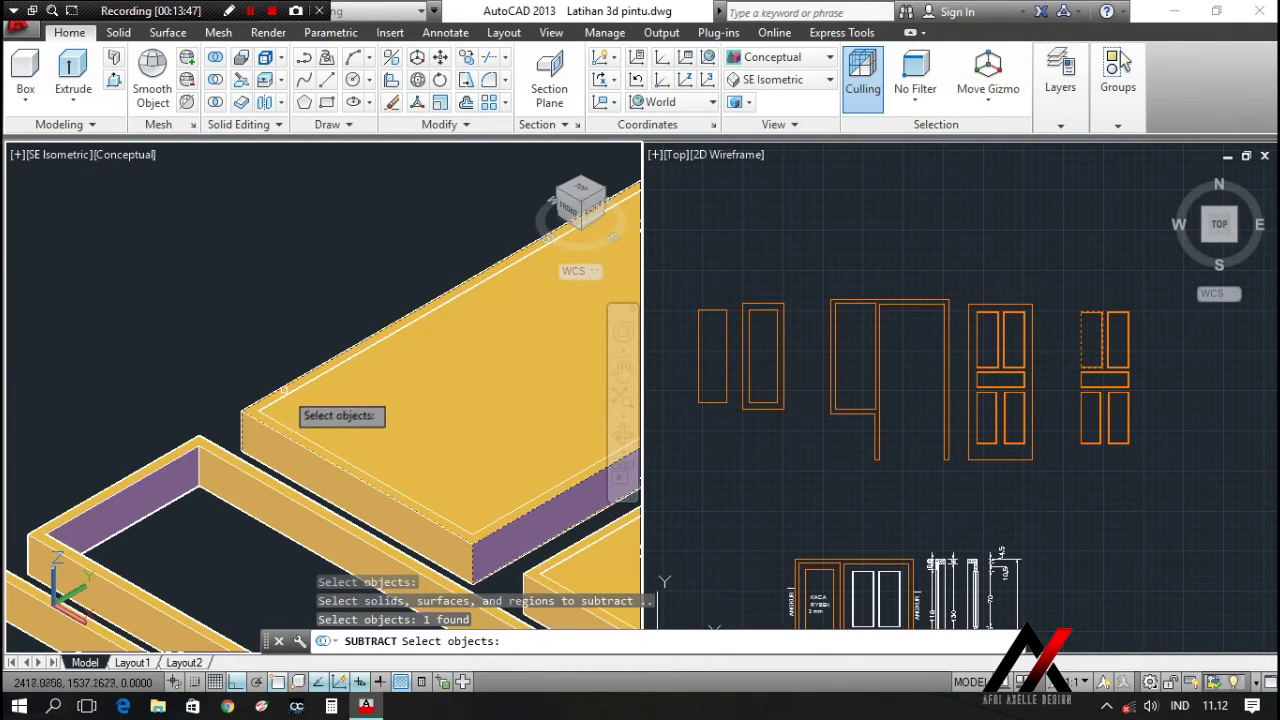
key("Return")
Retry the subtraction of the inner solid from the copied upper left panel in the shaded view
right_click(290, 397)
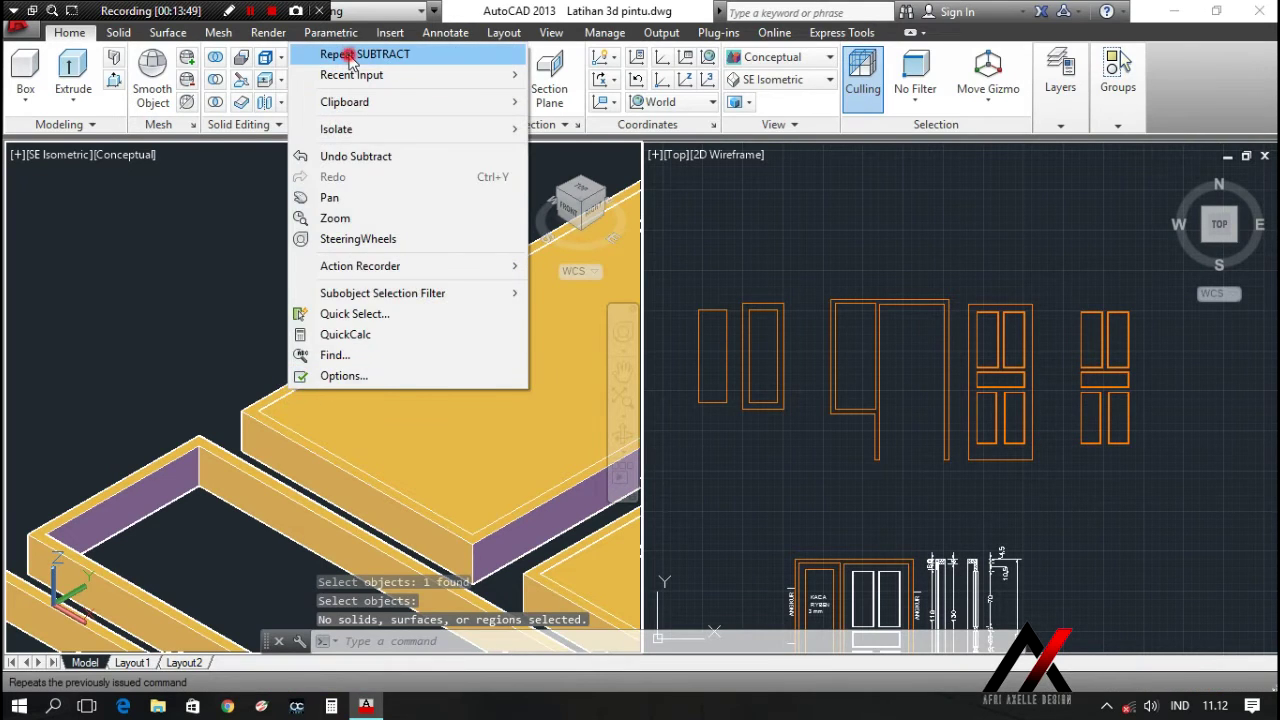
left_click(335, 51)
left_click(302, 385)
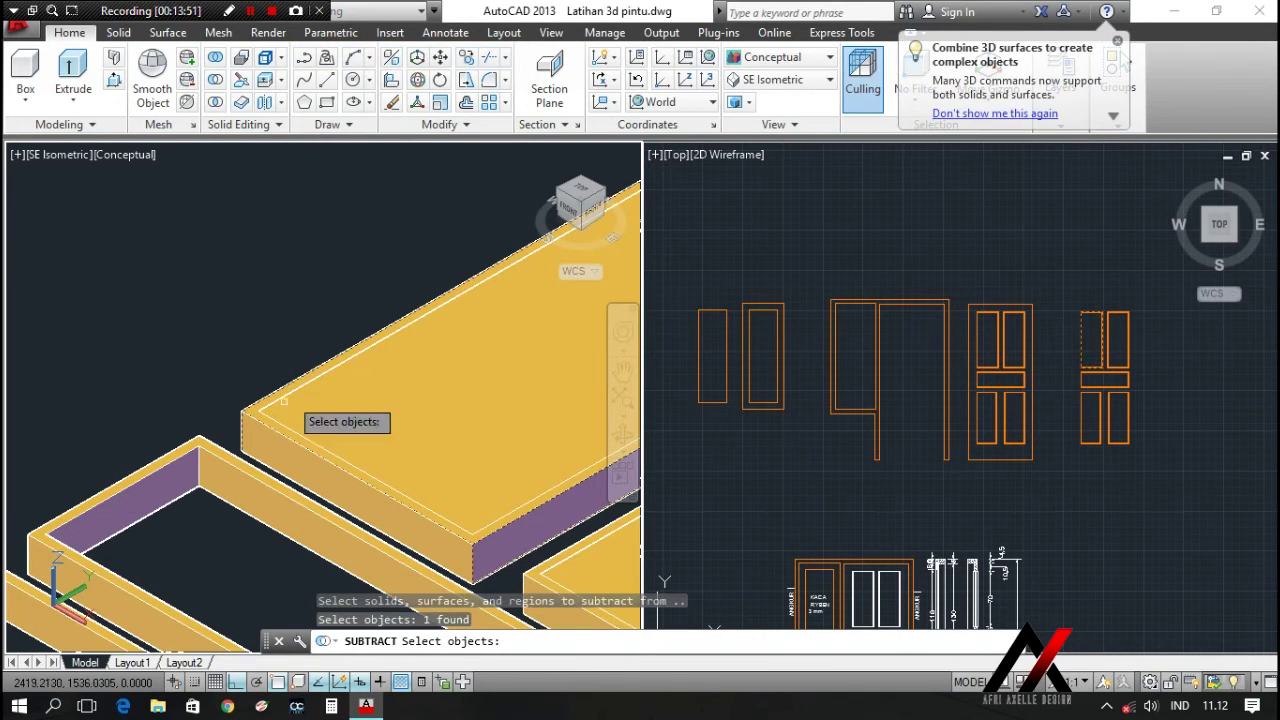
scroll(287, 392, "up", 6)
key("Return")
left_click(293, 381)
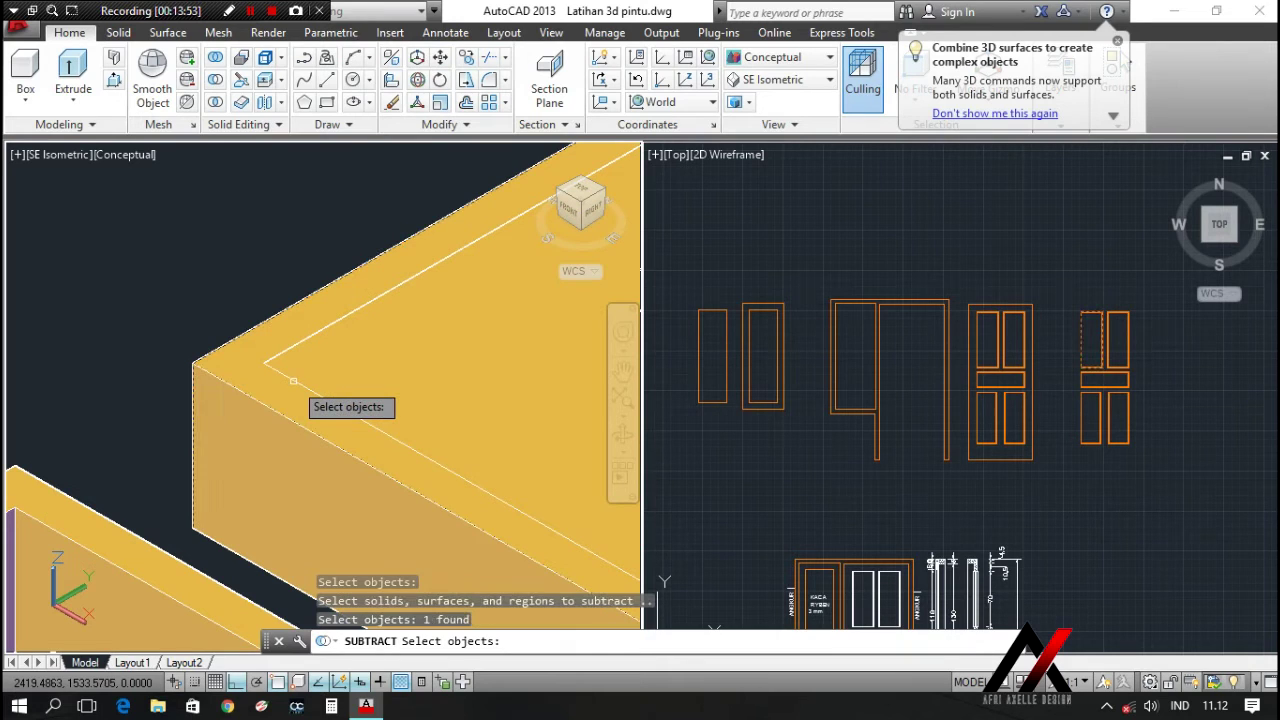
key("Return")
left_click(295, 381)
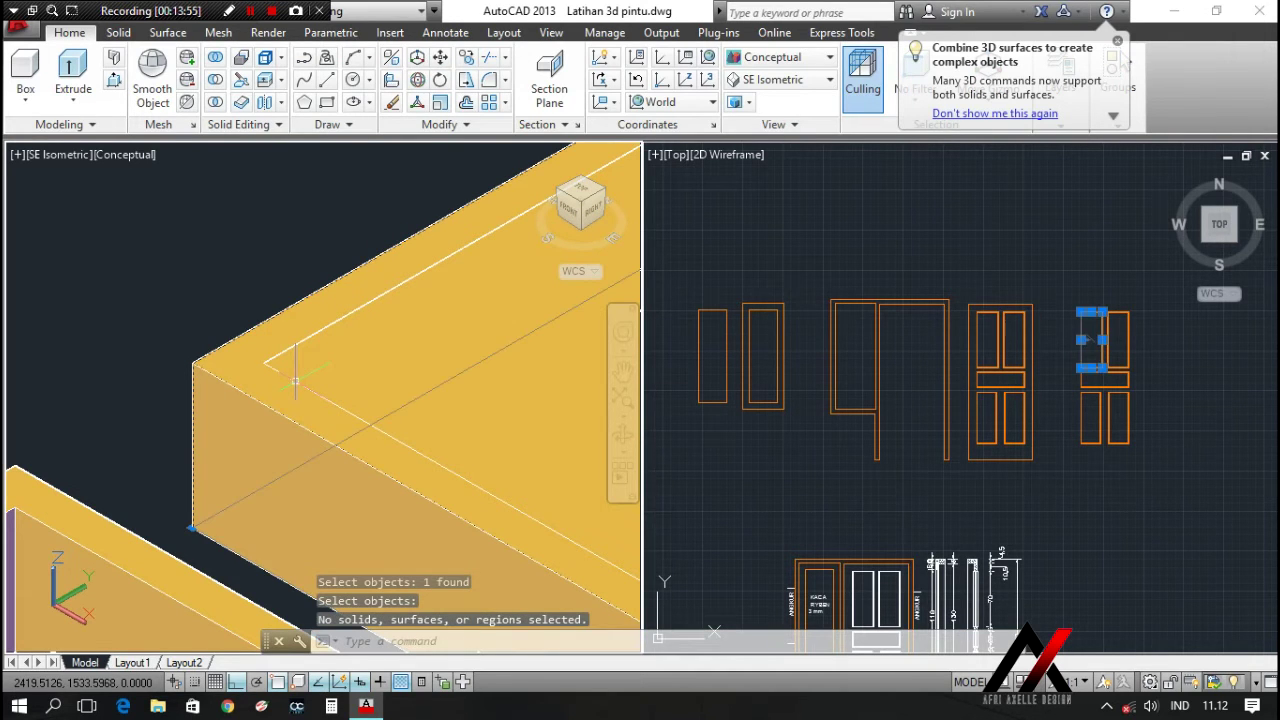
key("Escape")
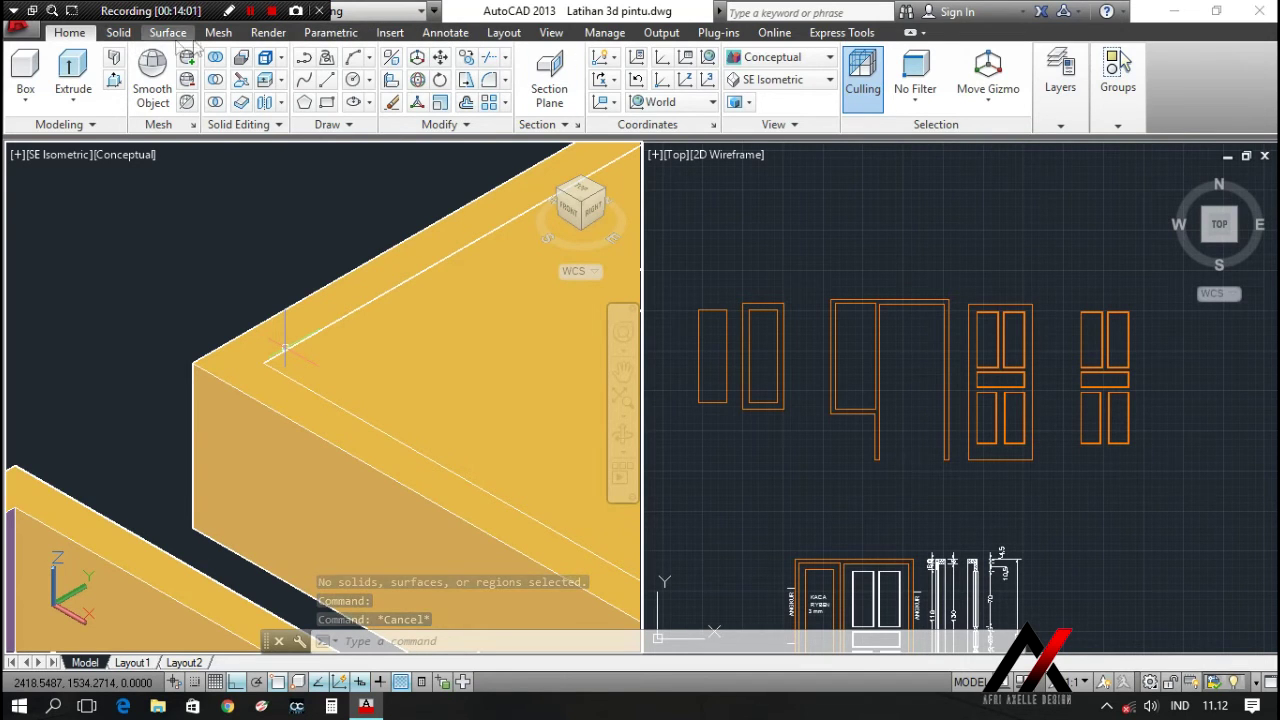
Change the isometric viewport's visual style from Conceptual to 2D Wireframe
left_click(555, 33)
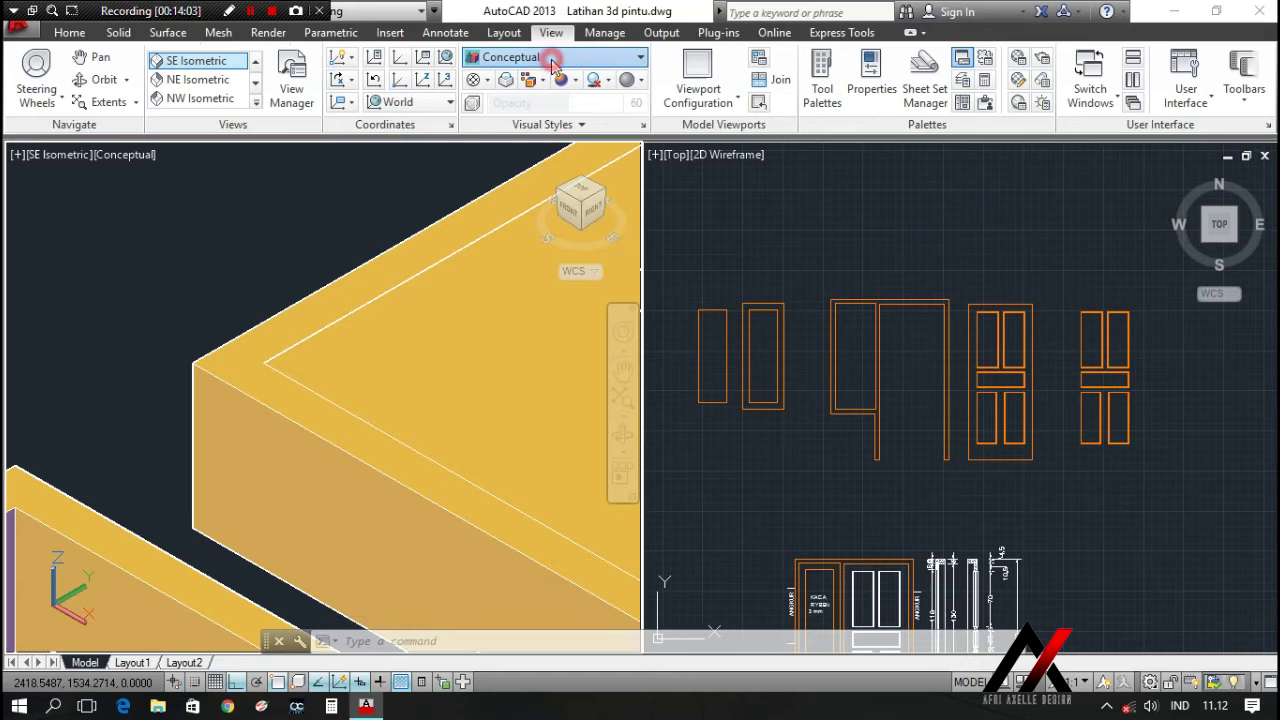
left_click(630, 58)
left_click(506, 112)
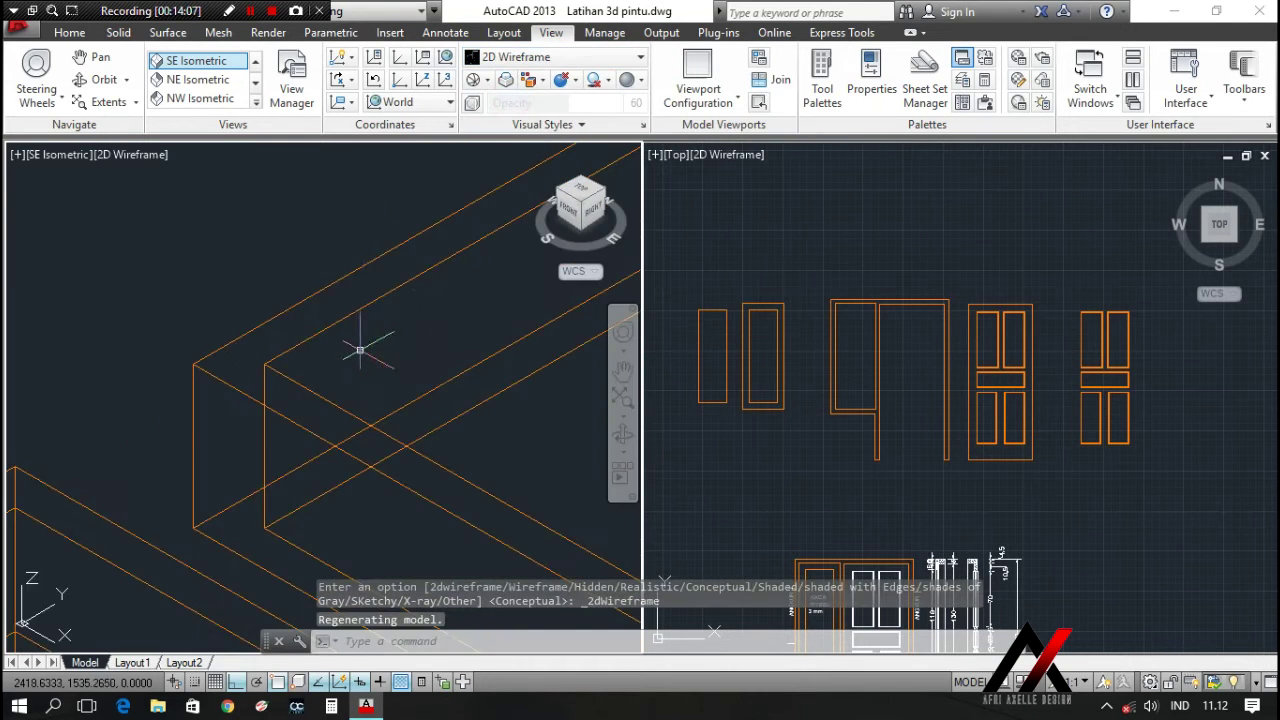
Subtract the inner solid from the outer solid of the copied upper left panel, leaving a hollow frame
type("u")
key("Return")
left_click(256, 340)
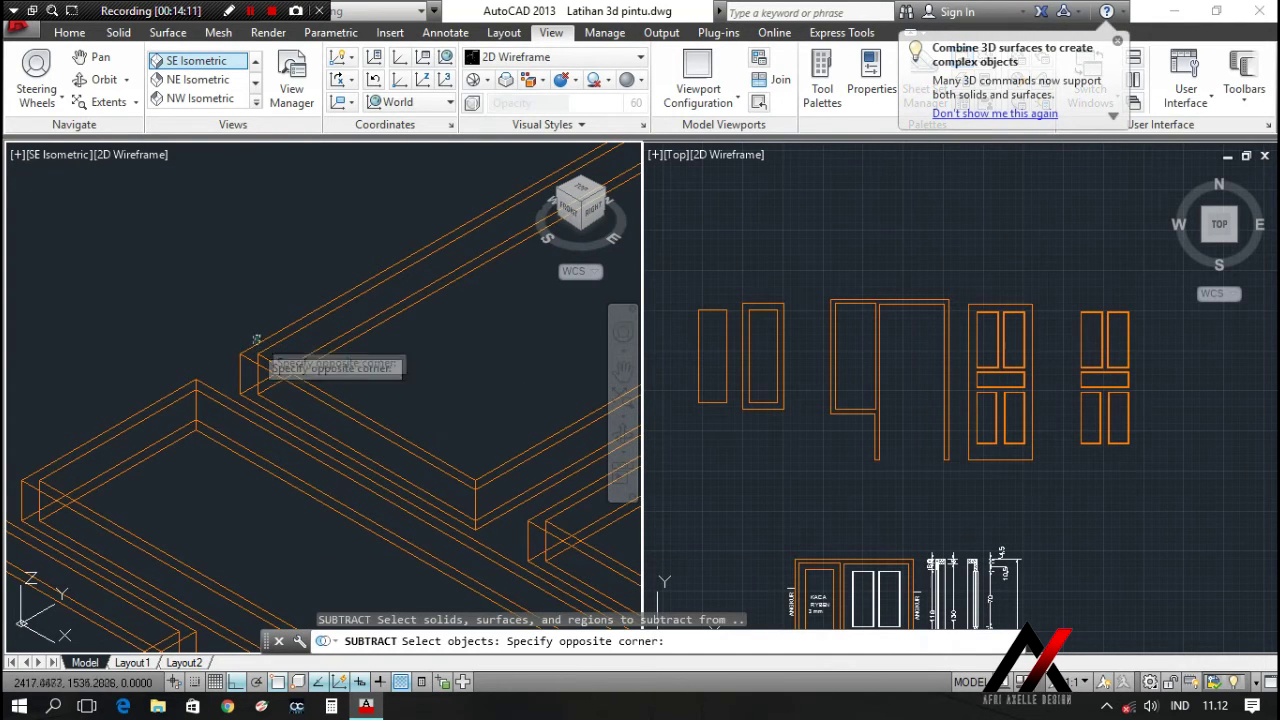
left_click(276, 348)
key("Return")
left_click(300, 352)
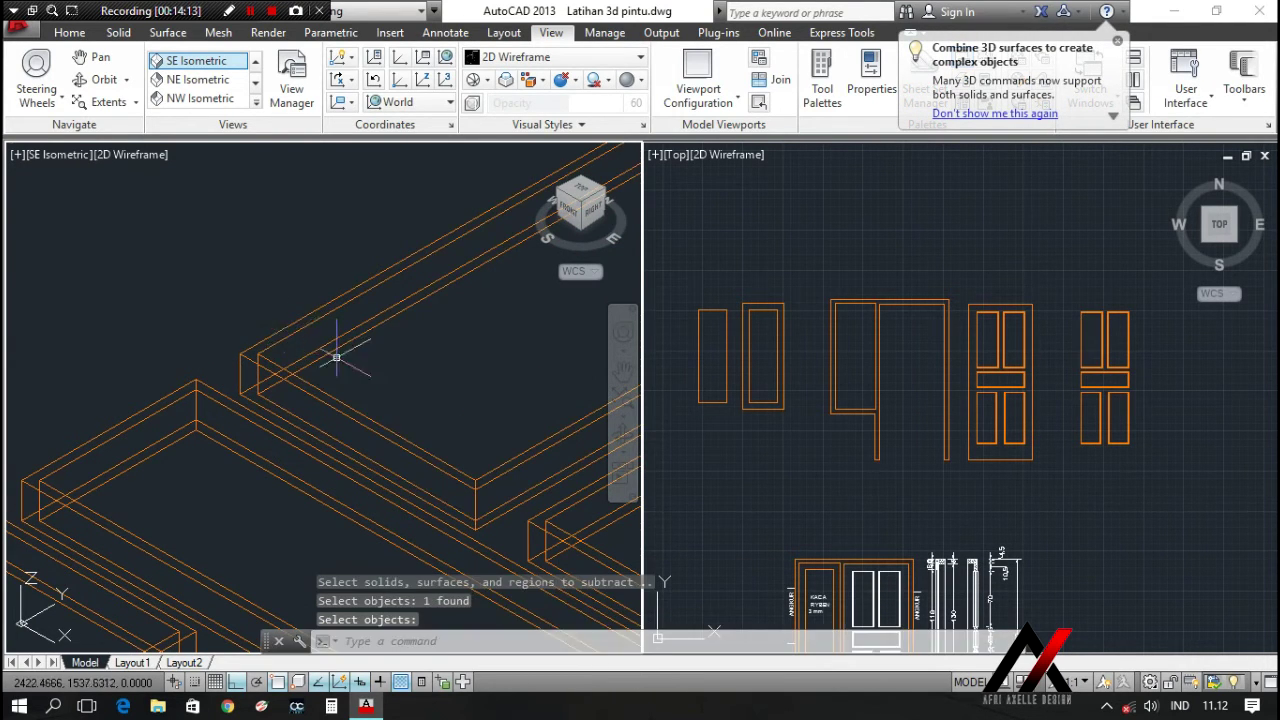
Subtract the inner solid from the outer solid of the copied upper right panel to hollow it out
scroll(336, 357, "down", 3)
right_click(318, 378)
left_click(428, 38)
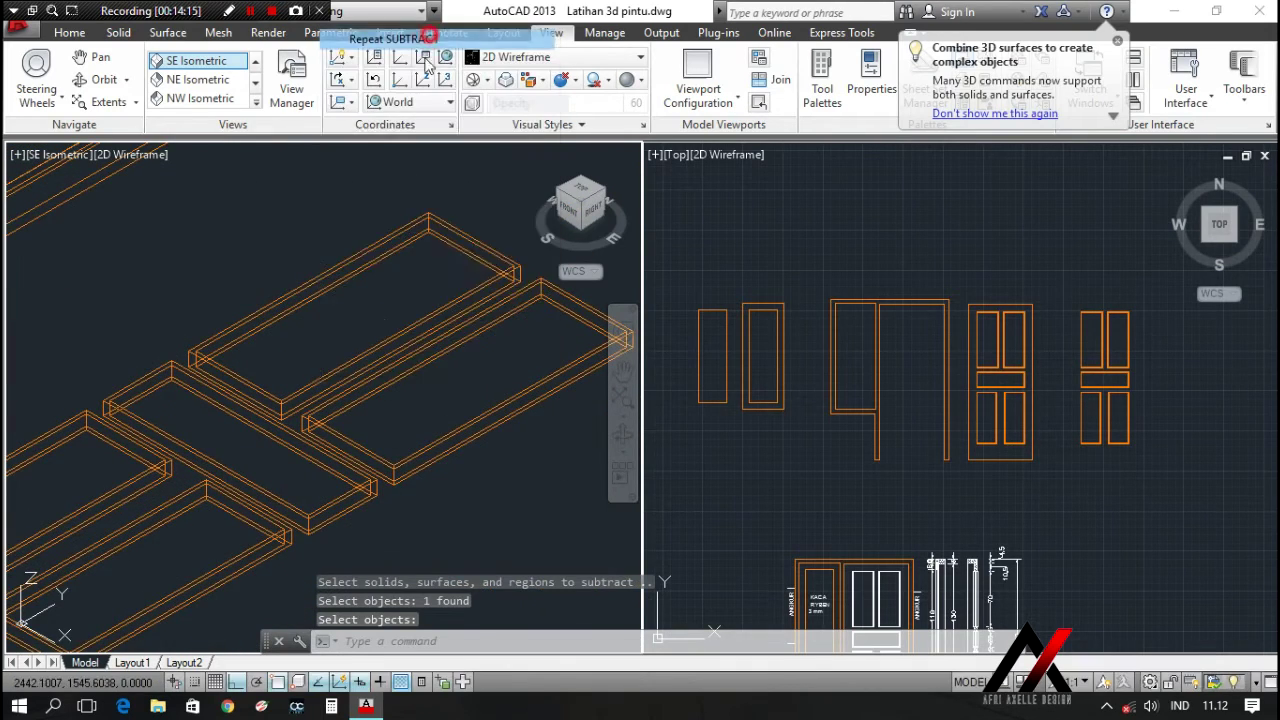
scroll(340, 445, "up", 5)
left_click(336, 375)
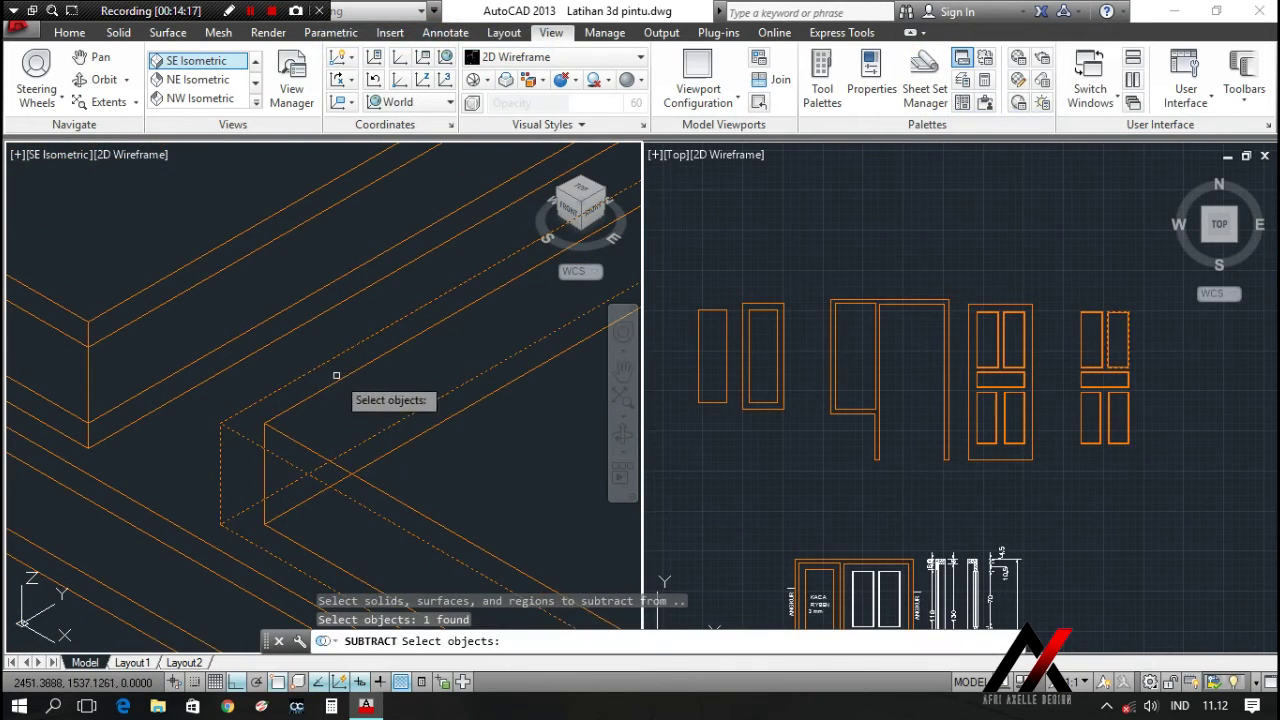
key("Return")
left_click(344, 375)
key("Return")
scroll(340, 370, "down", 5)
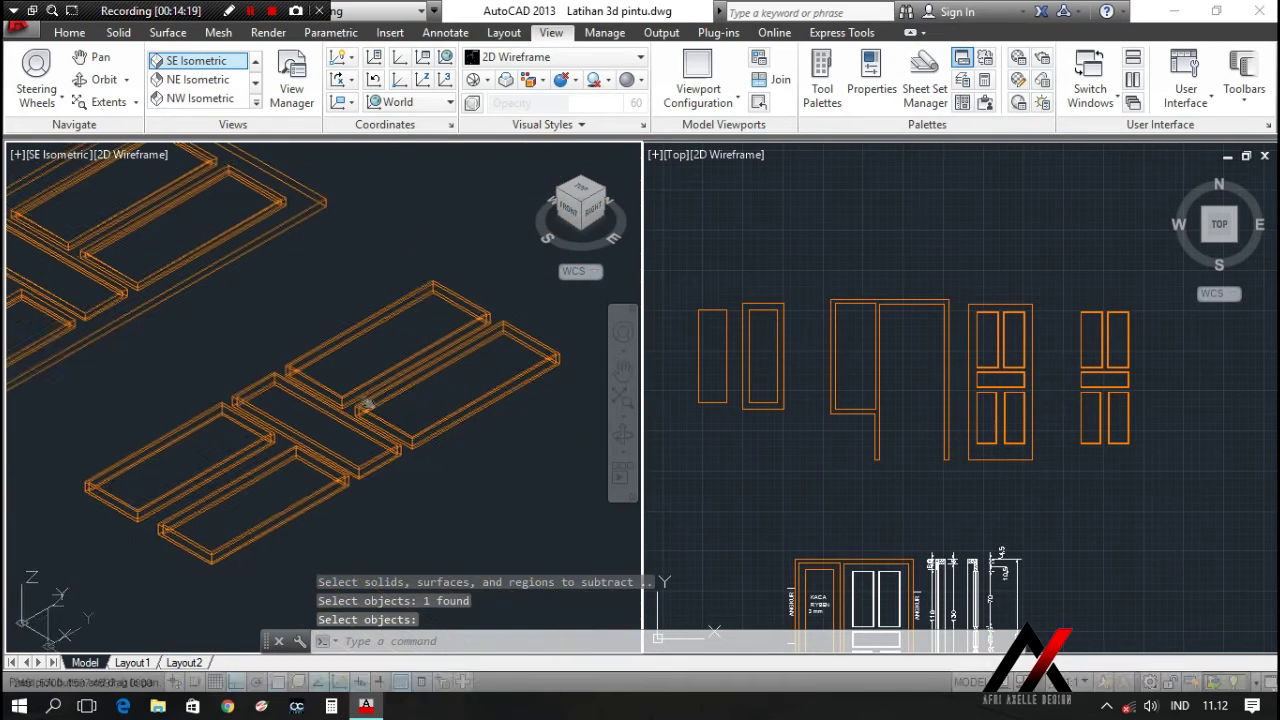
Show the isometric viewport in the Conceptual visual style and union the five hollow panel frames into one solid
left_click(541, 58)
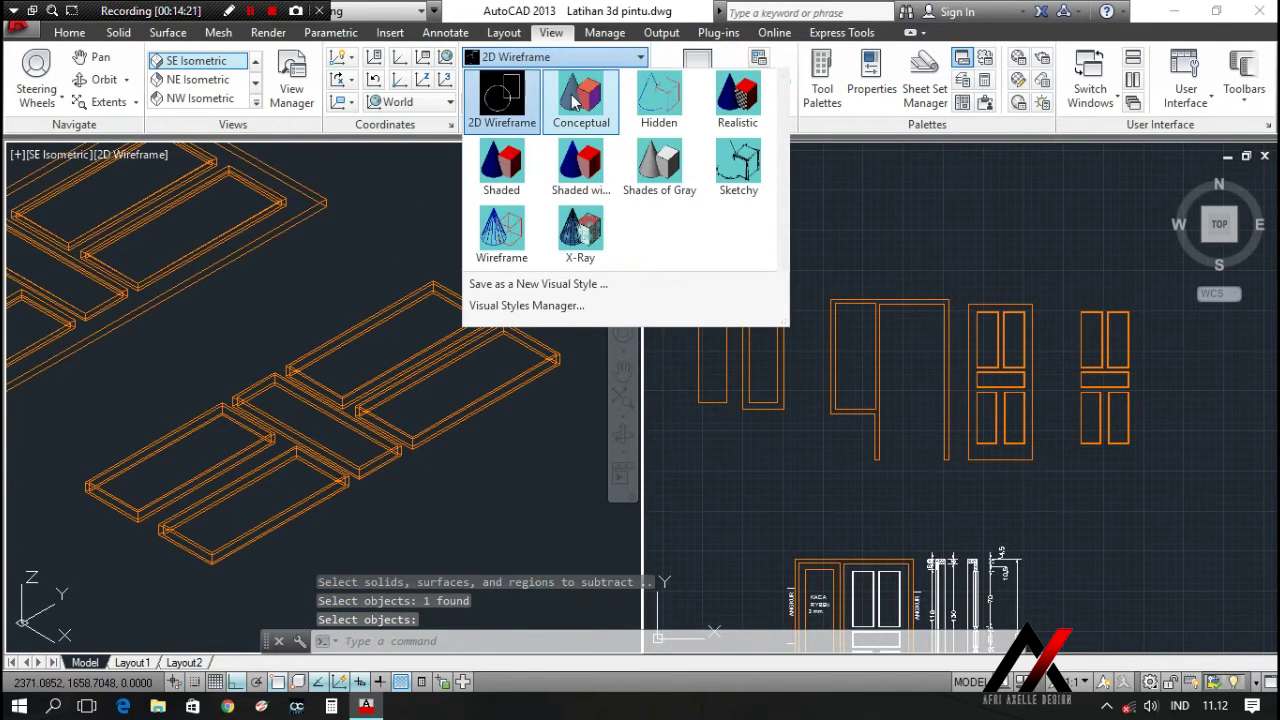
left_click(575, 100)
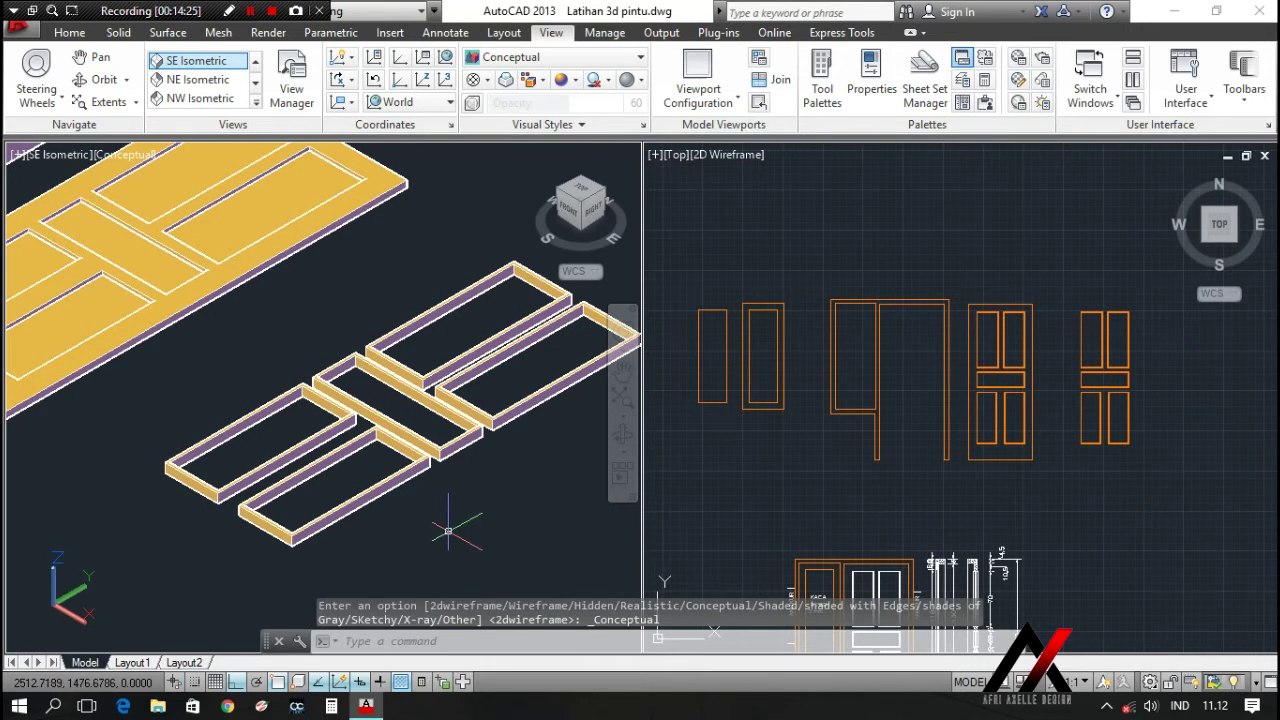
type("U")
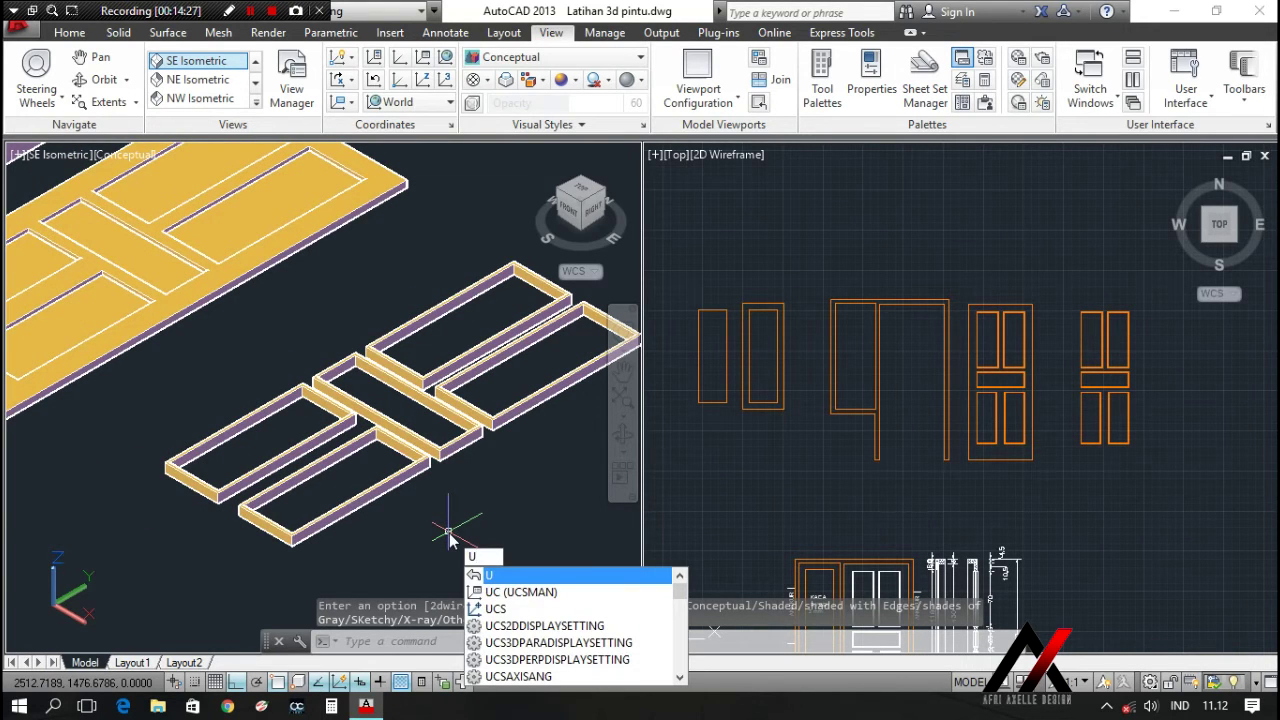
type("NION")
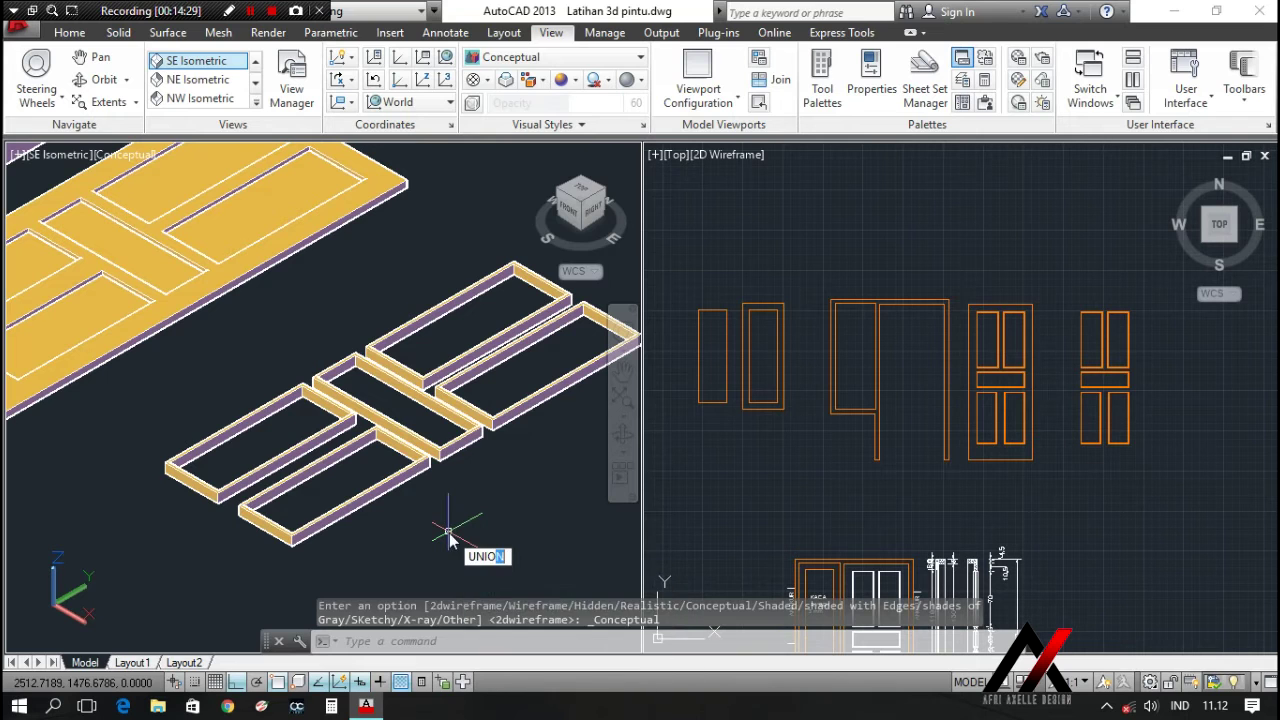
key("Return")
left_click(517, 531)
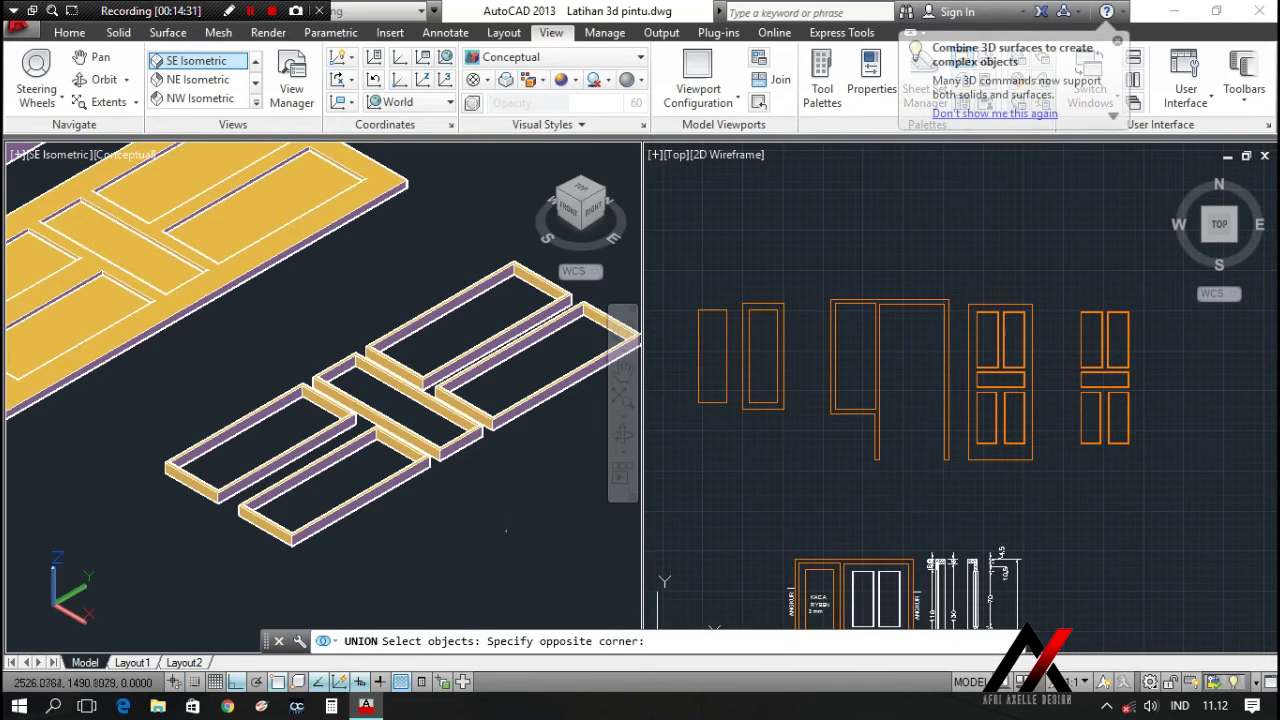
left_click(297, 327)
key("Return")
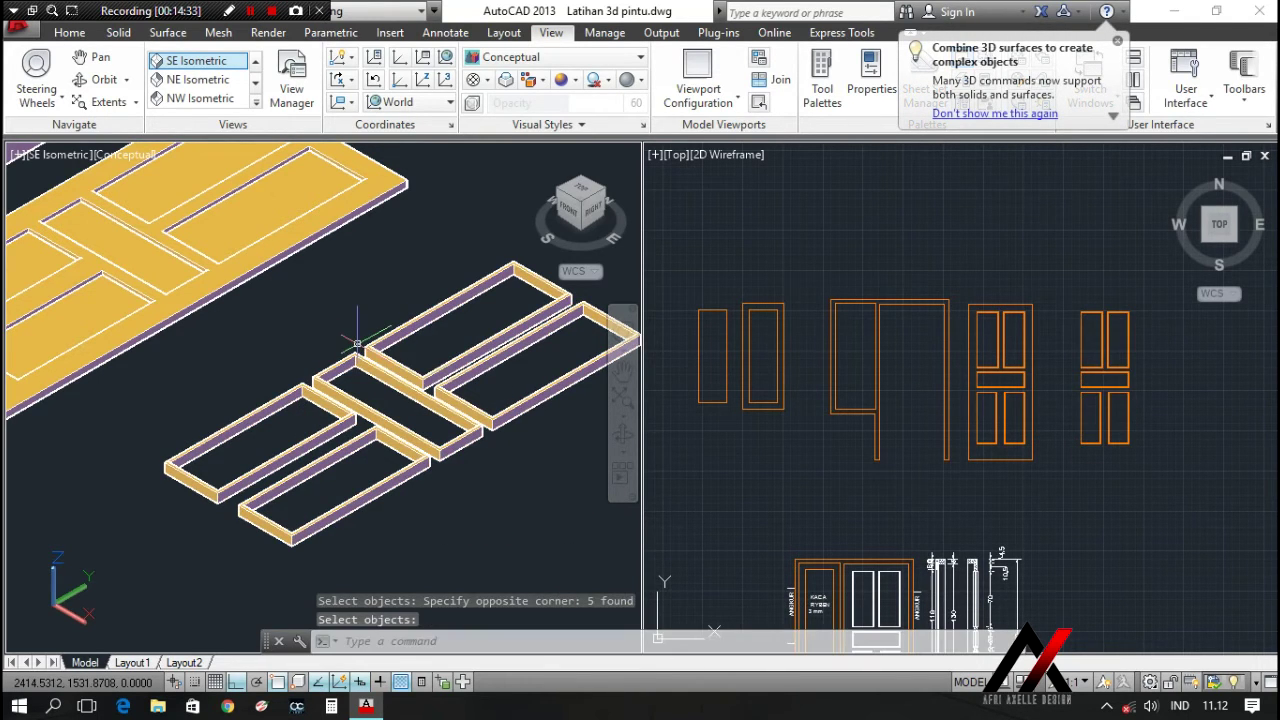
middle_click_drag(358, 350, 286, 400)
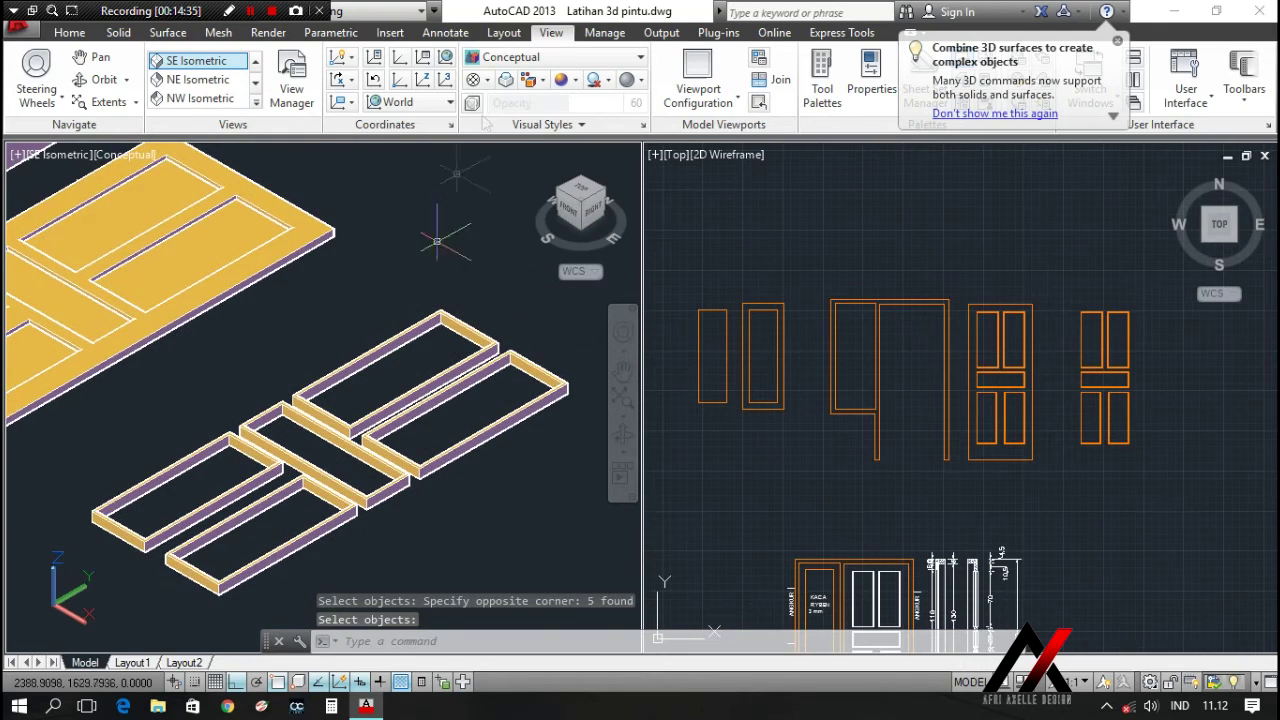
Return the isometric viewport to the 2D Wireframe visual style
left_click(636, 60)
left_click(506, 120)
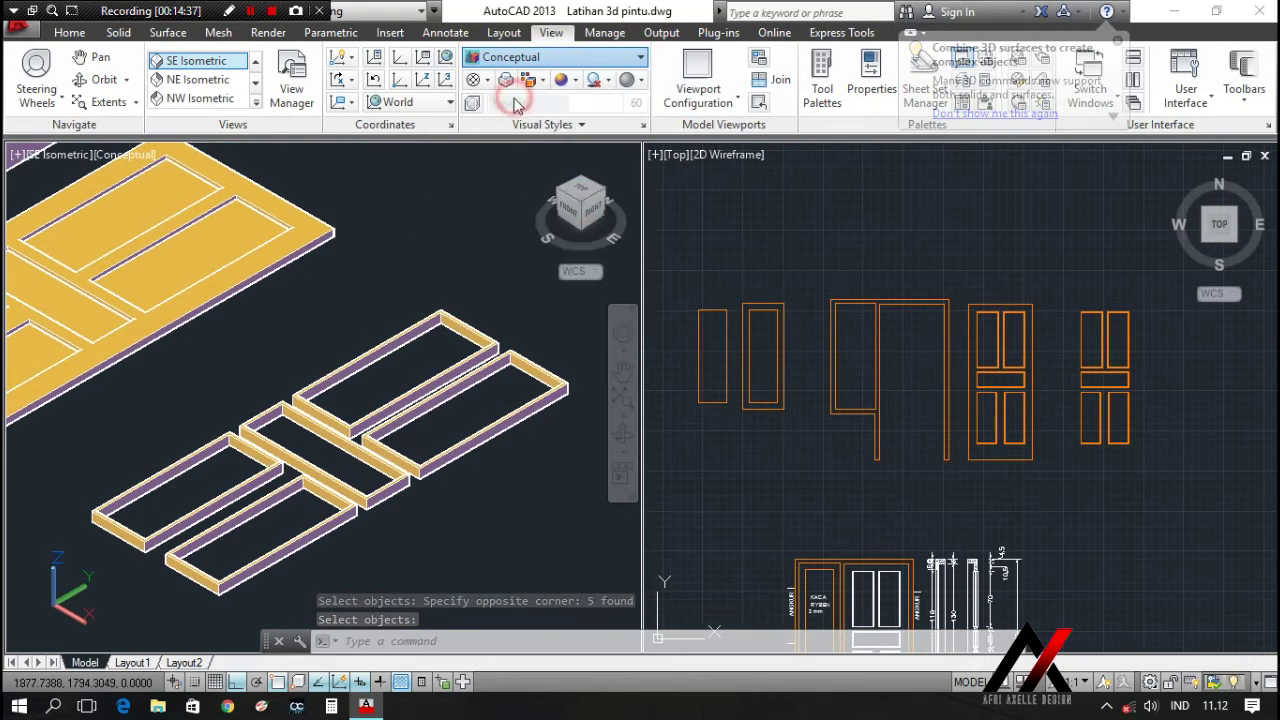
middle_click_drag(391, 337, 447, 337)
key("Escape")
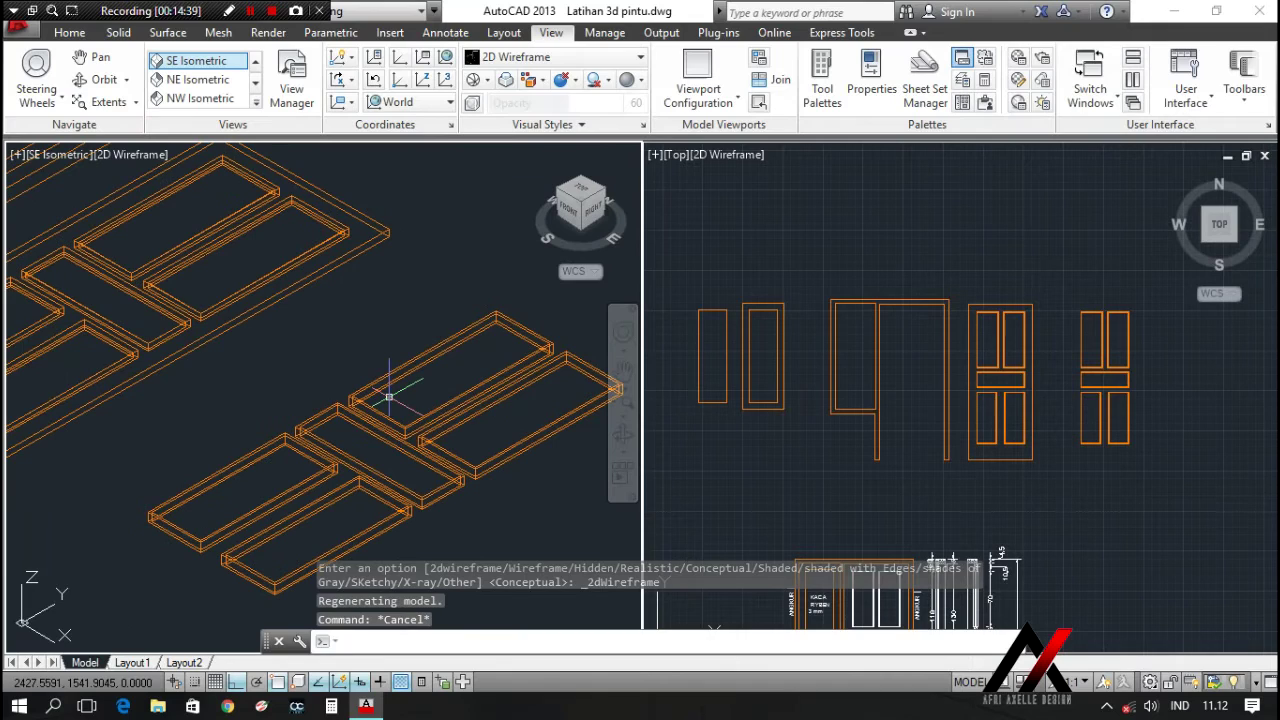
Move the united panel frames onto the door leaf, snapping a frame corner to the matching corner of the panel recess
type("m")
key("Return")
middle_click_drag(389, 397, 220, 397)
left_click(458, 451)
left_click(420, 380)
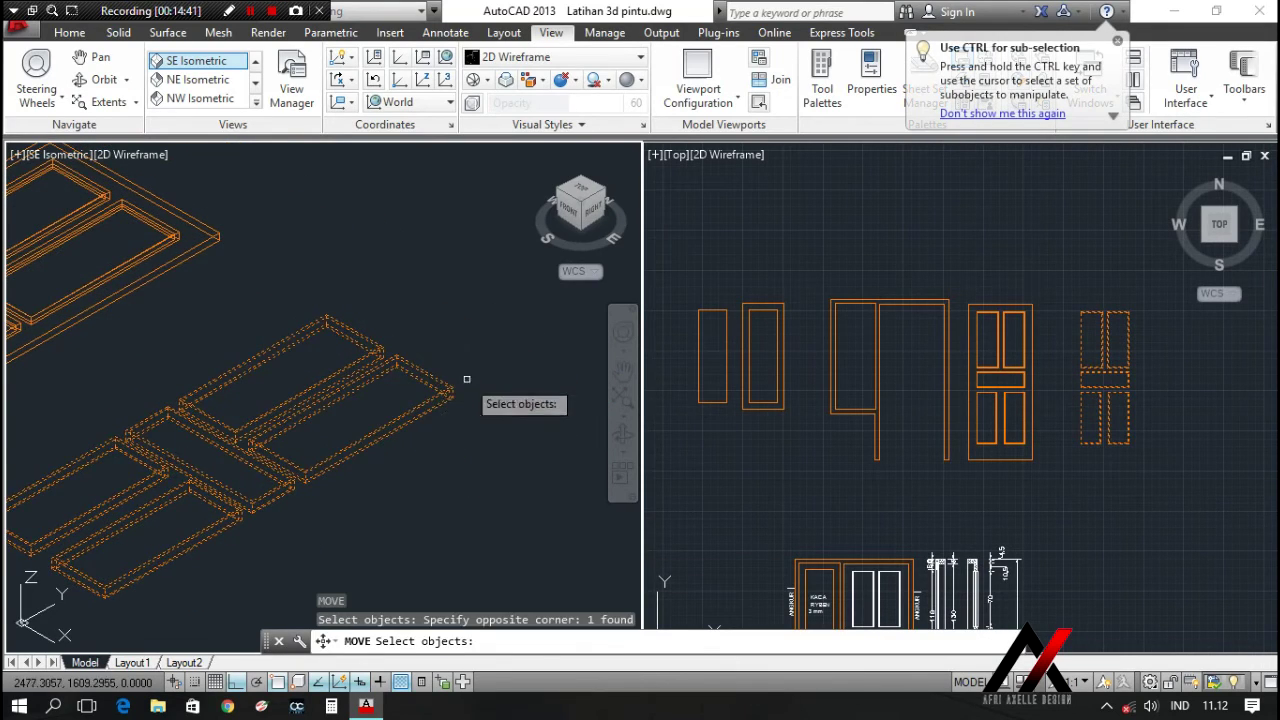
key("Return")
scroll(462, 400, "up", 4)
left_click(455, 340)
scroll(420, 340, "down", 5)
scroll(380, 300, "up", 5)
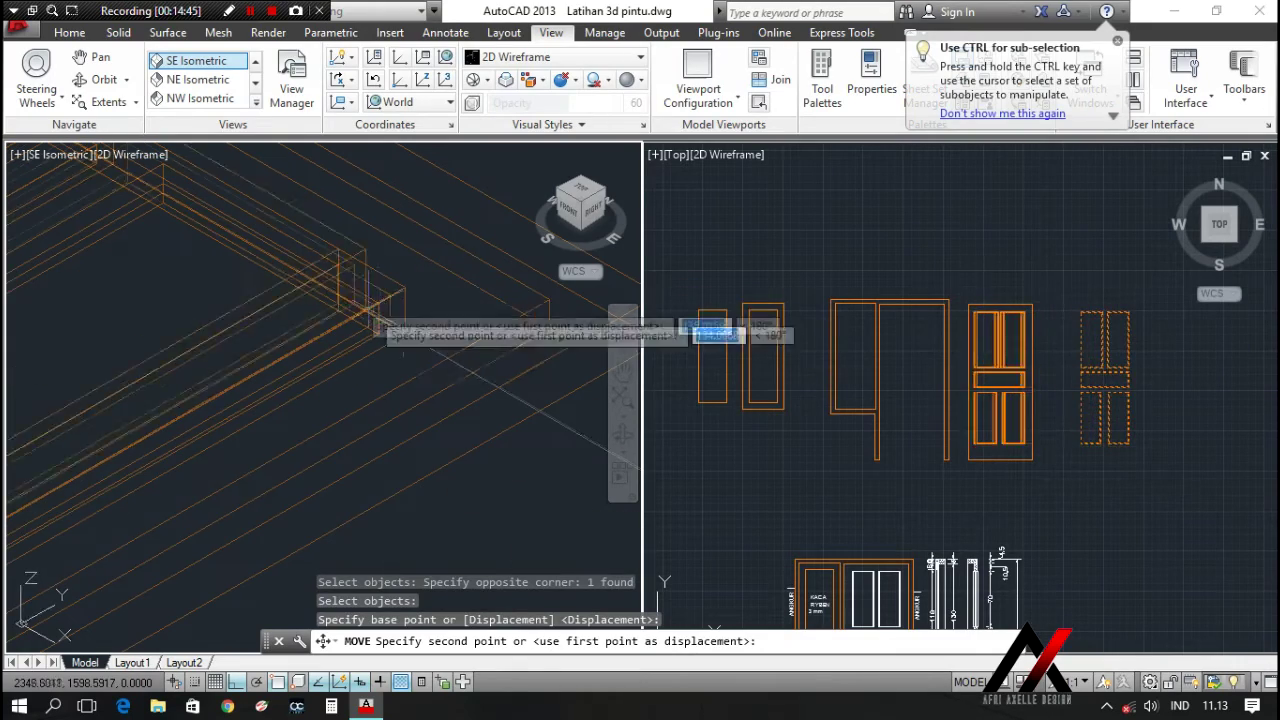
left_click(408, 337)
scroll(420, 370, "down", 6)
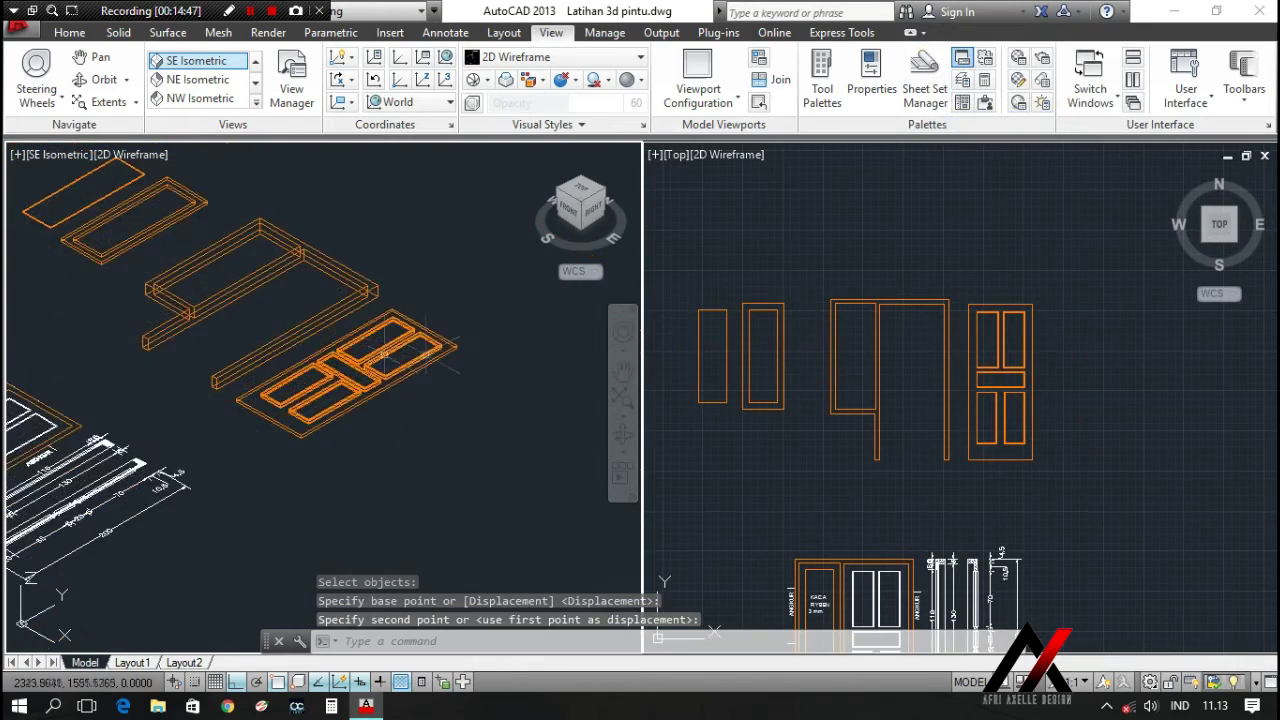
key("Escape")
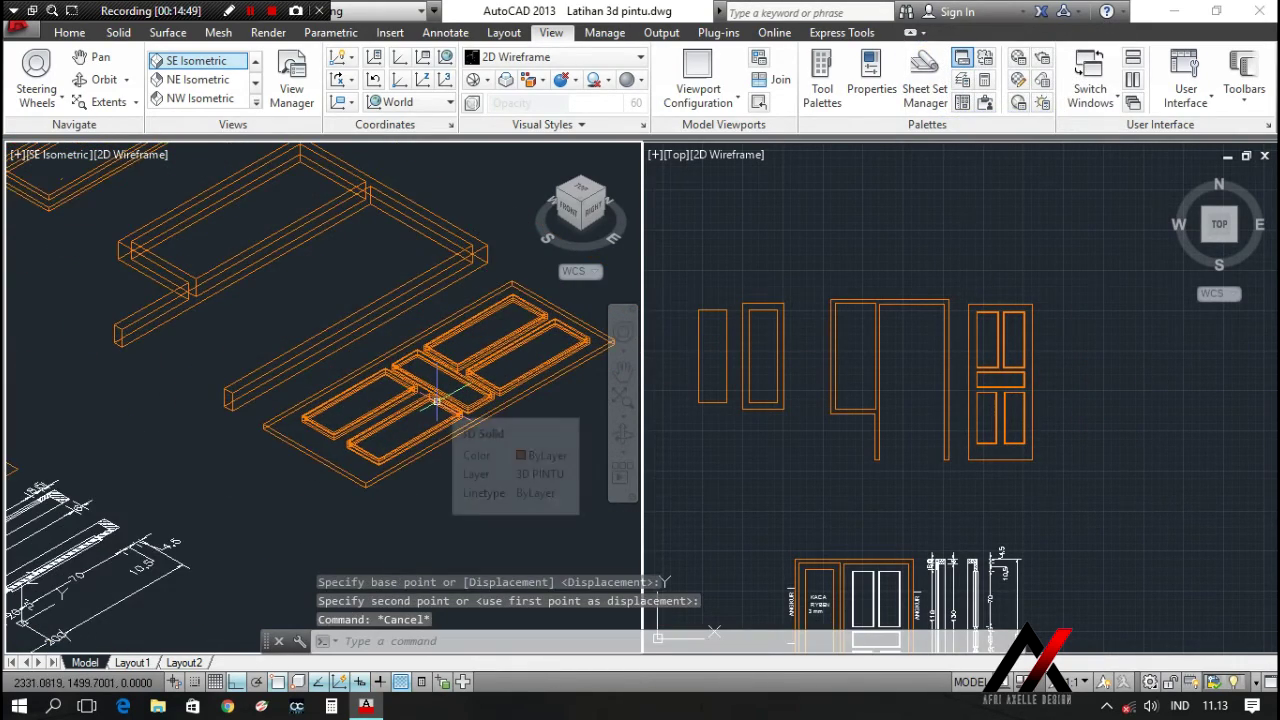
Union the panel frames with the door leaf into a single solid
type("UNIO")
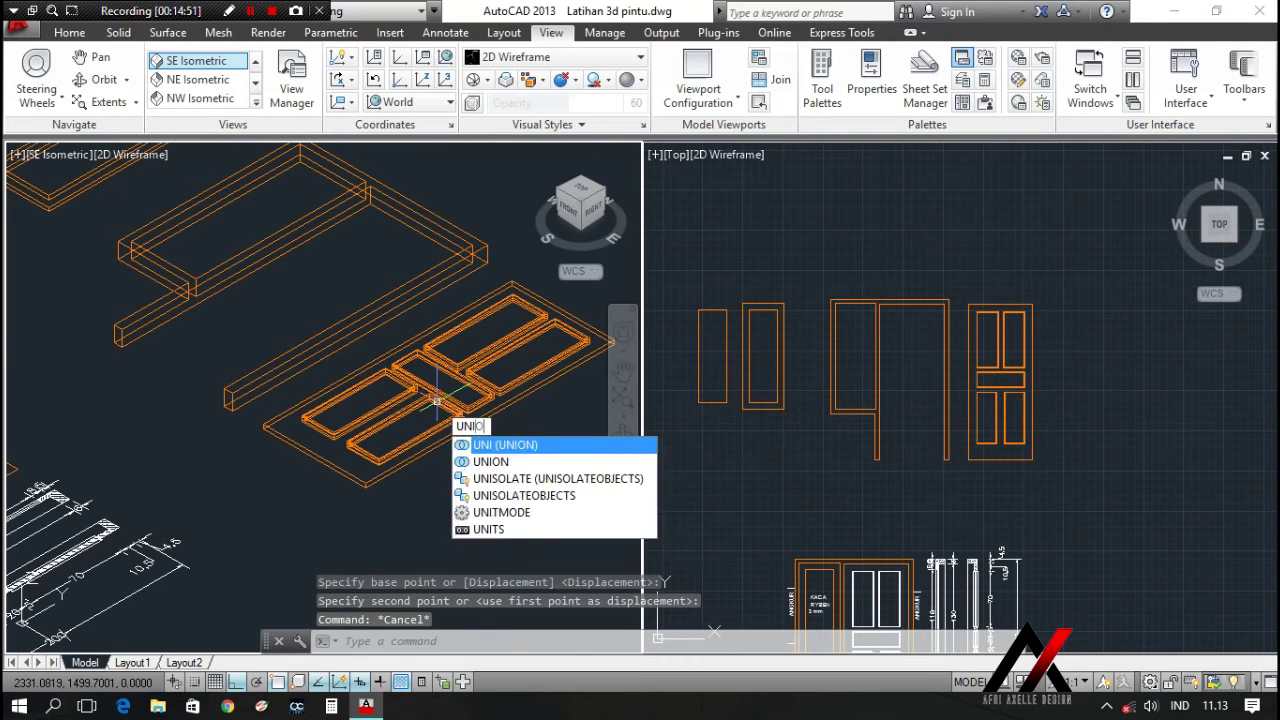
key("Return")
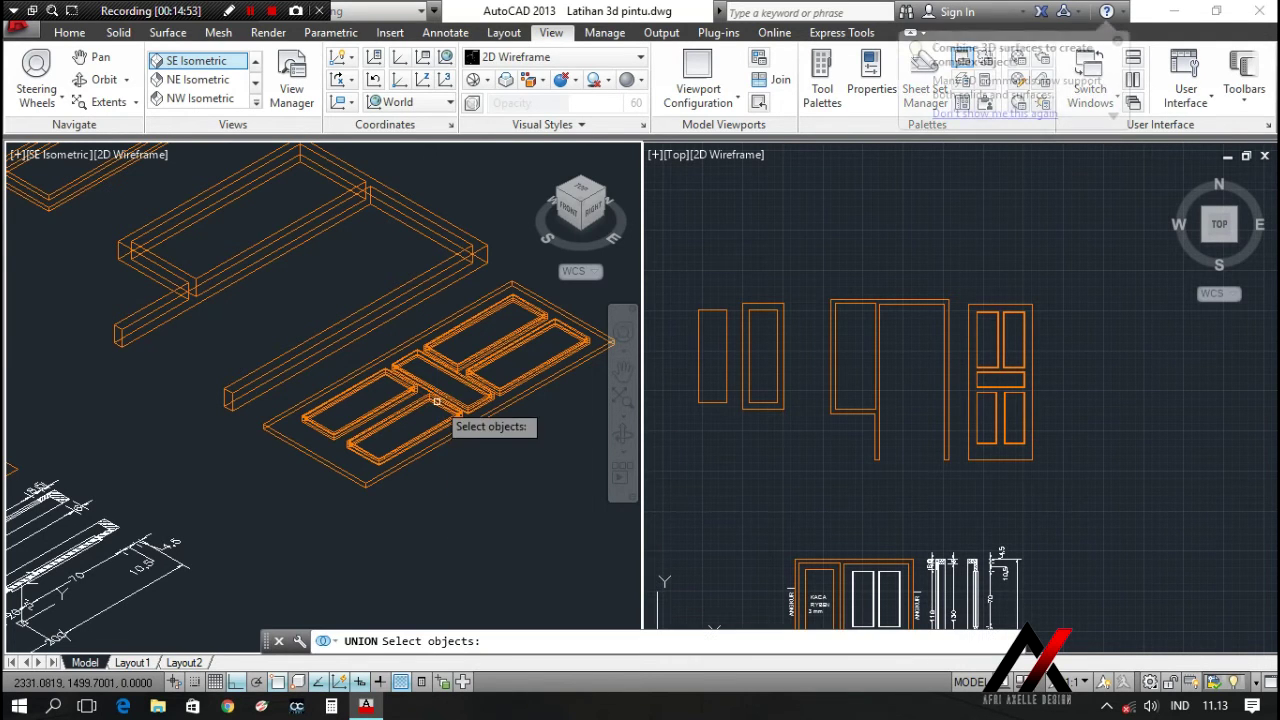
scroll(436, 401, "up", 3)
left_click(544, 472)
left_click(300, 243)
key("Return")
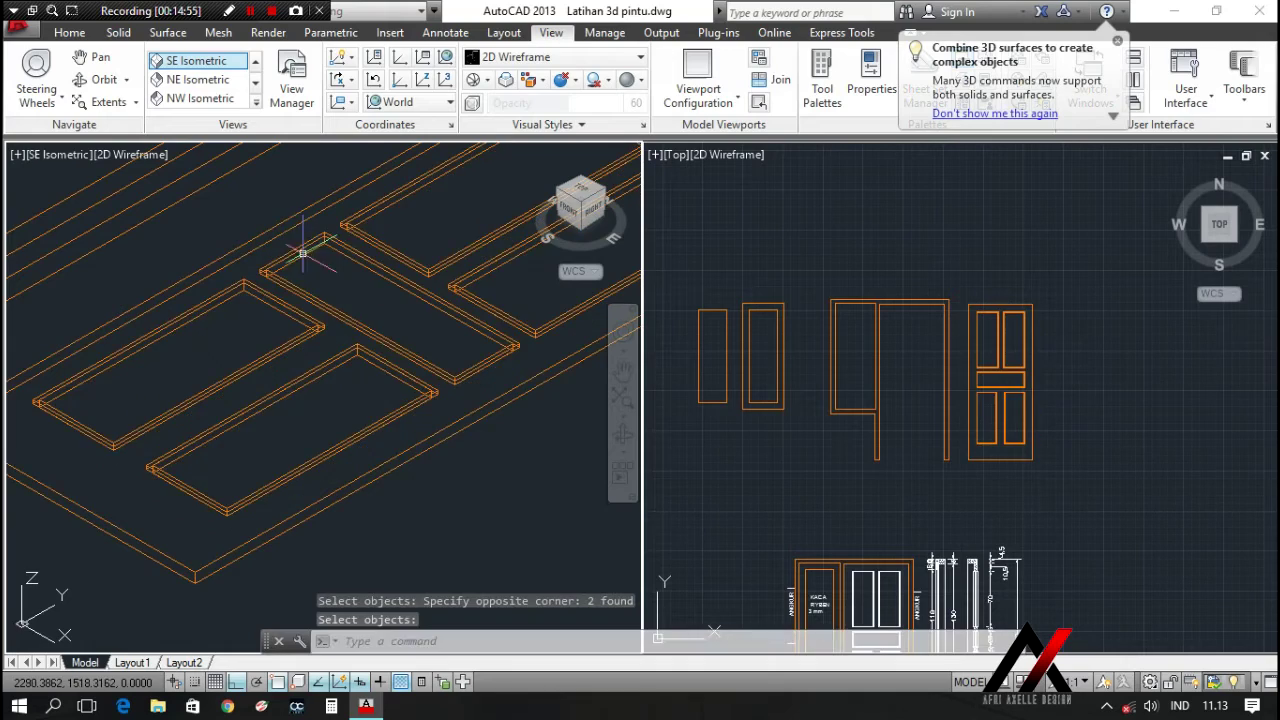
Move the thin glass pane into the window frame's opening, aligning its corner with the opening's inner corner
scroll(318, 258, "up", 4)
middle_click_drag(243, 280, 106, 307)
key("Return")
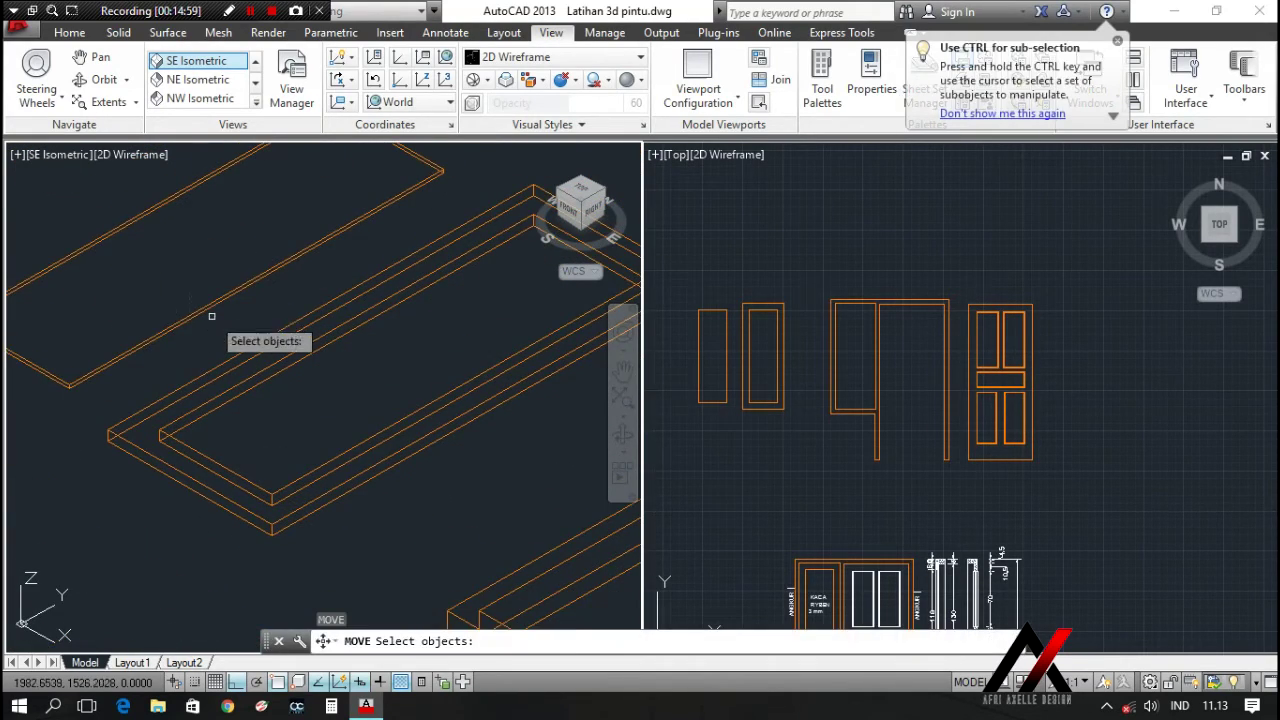
left_click(229, 331)
left_click(203, 307)
scroll(325, 265, "up", 3)
key("Return")
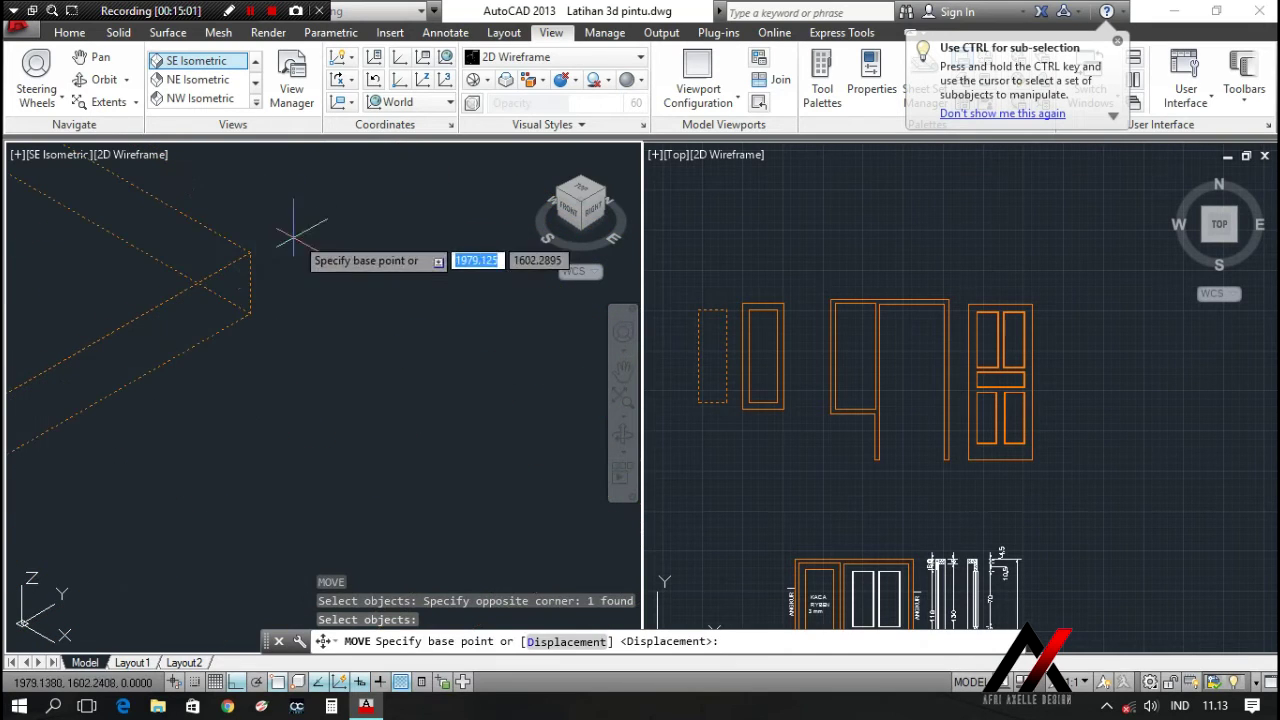
left_click(251, 262)
scroll(251, 262, "down", 4)
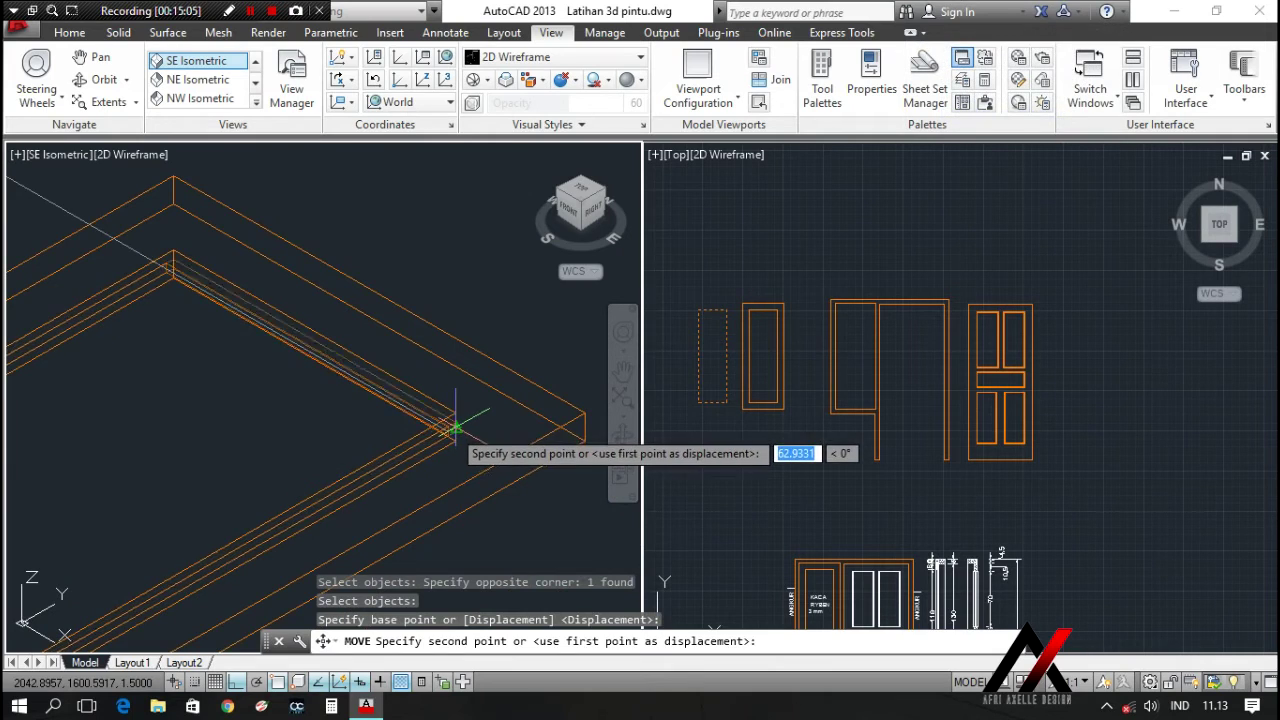
left_click(452, 430)
scroll(351, 380, "down", 8)
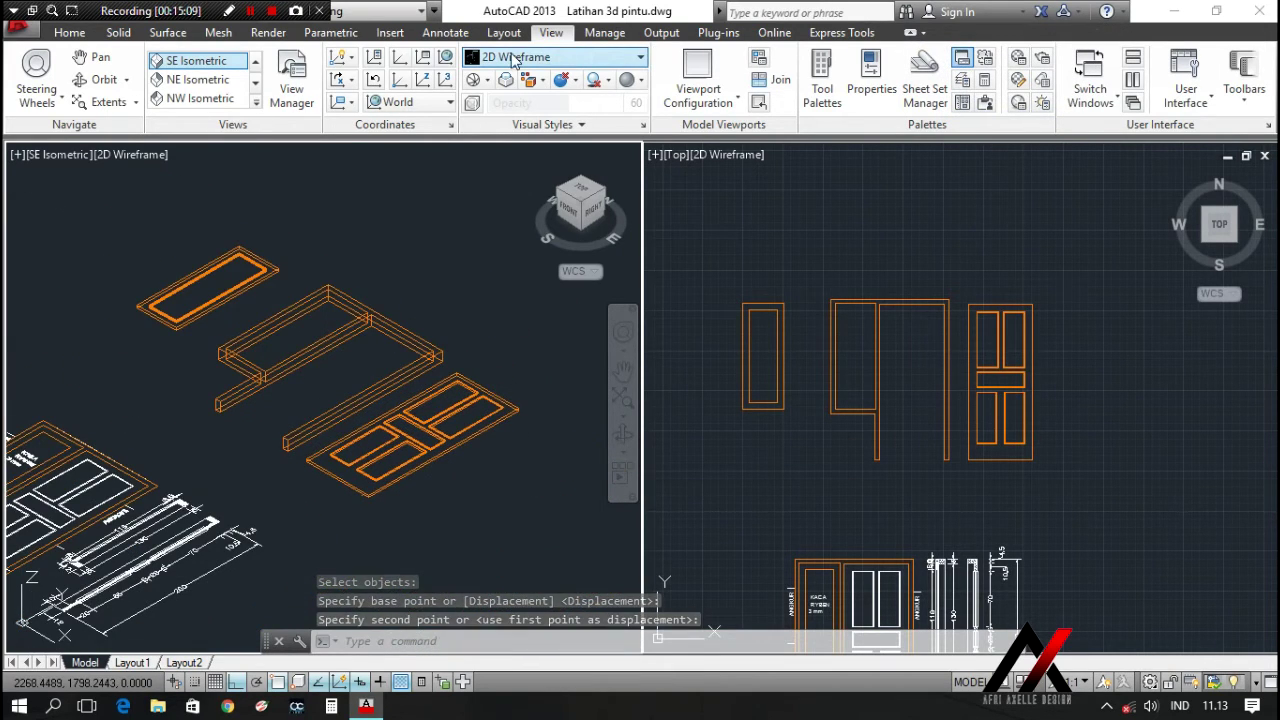
Set the viewport configuration to Single, keeping the SE Isometric view of the door and window parts
left_click(737, 99)
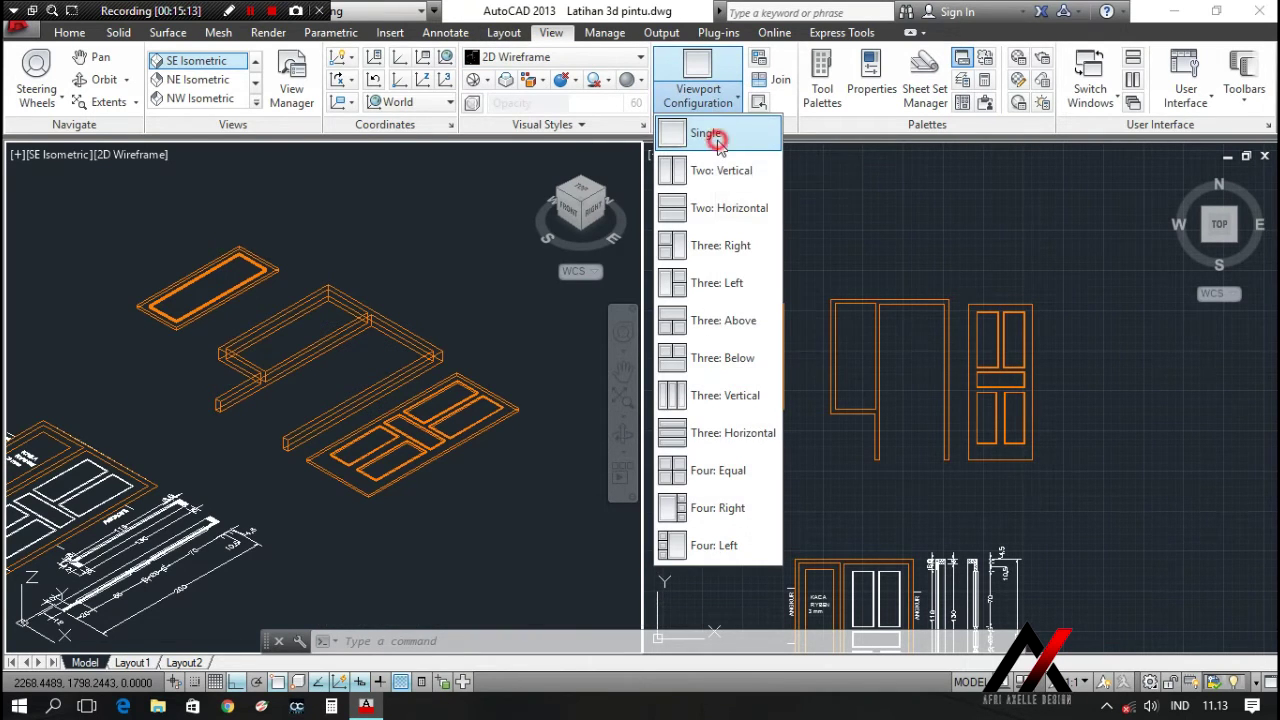
left_click(716, 140)
scroll(661, 478, "up", 3)
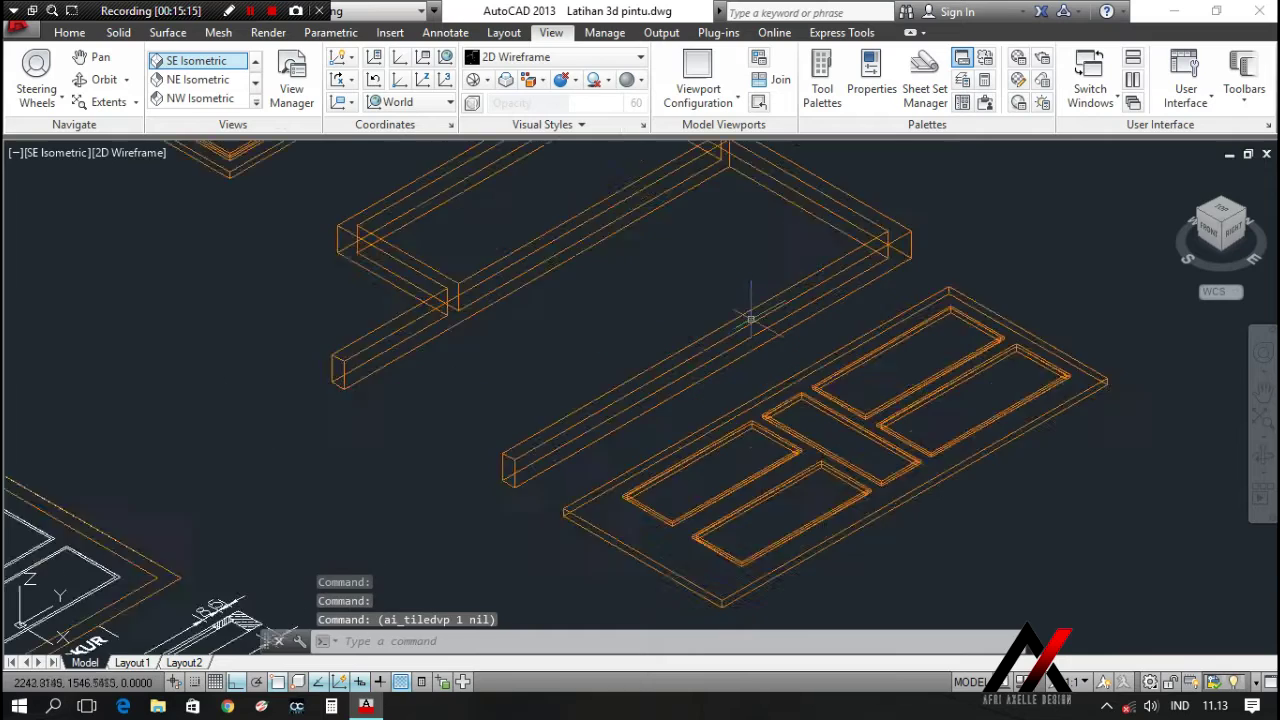
middle_click_drag(741, 383, 720, 462)
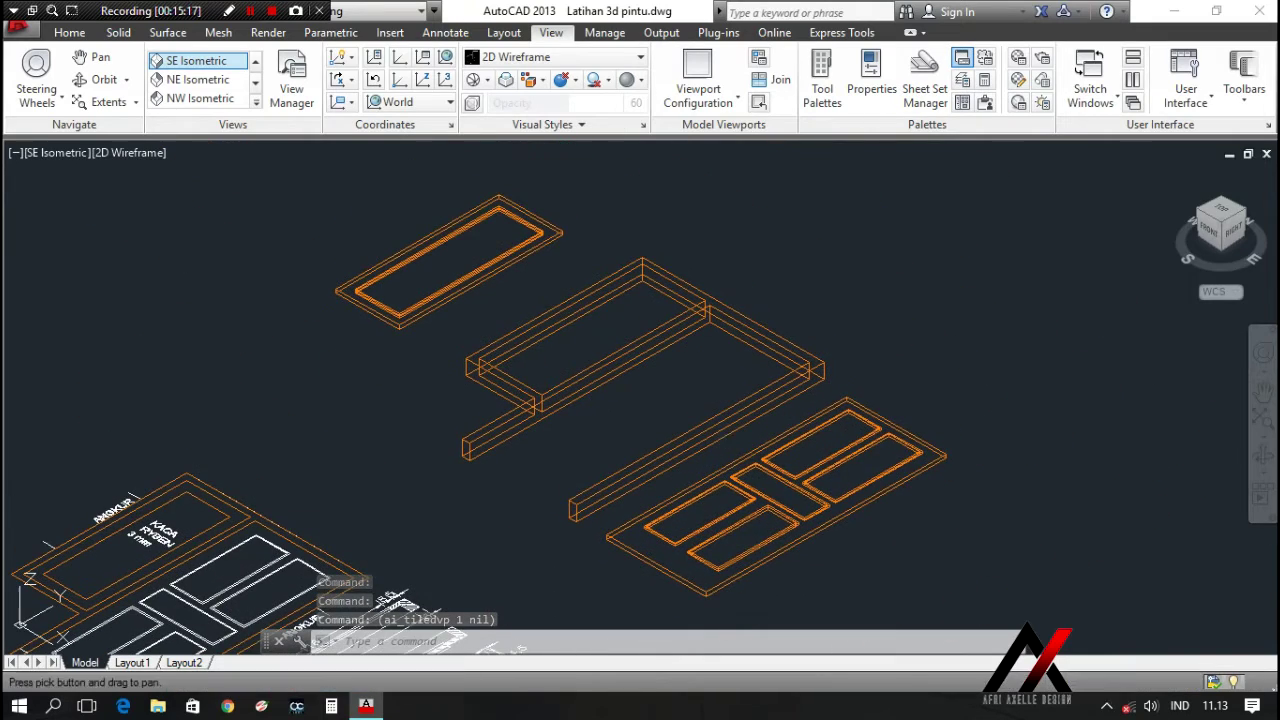
Create the layers 3D KUSEN PINTU, 3D KACA and 3D DAUN PINTU, and make 3D DAUN PINTU current
type("L")
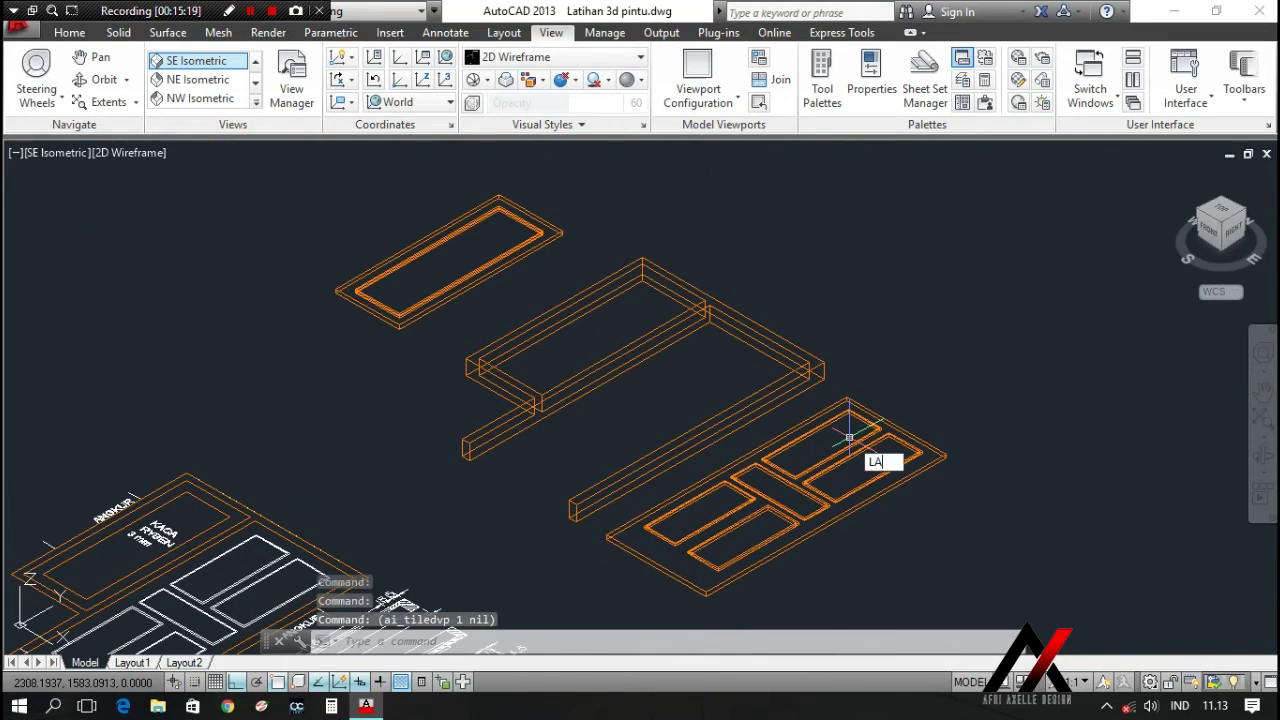
type("A")
key("Return")
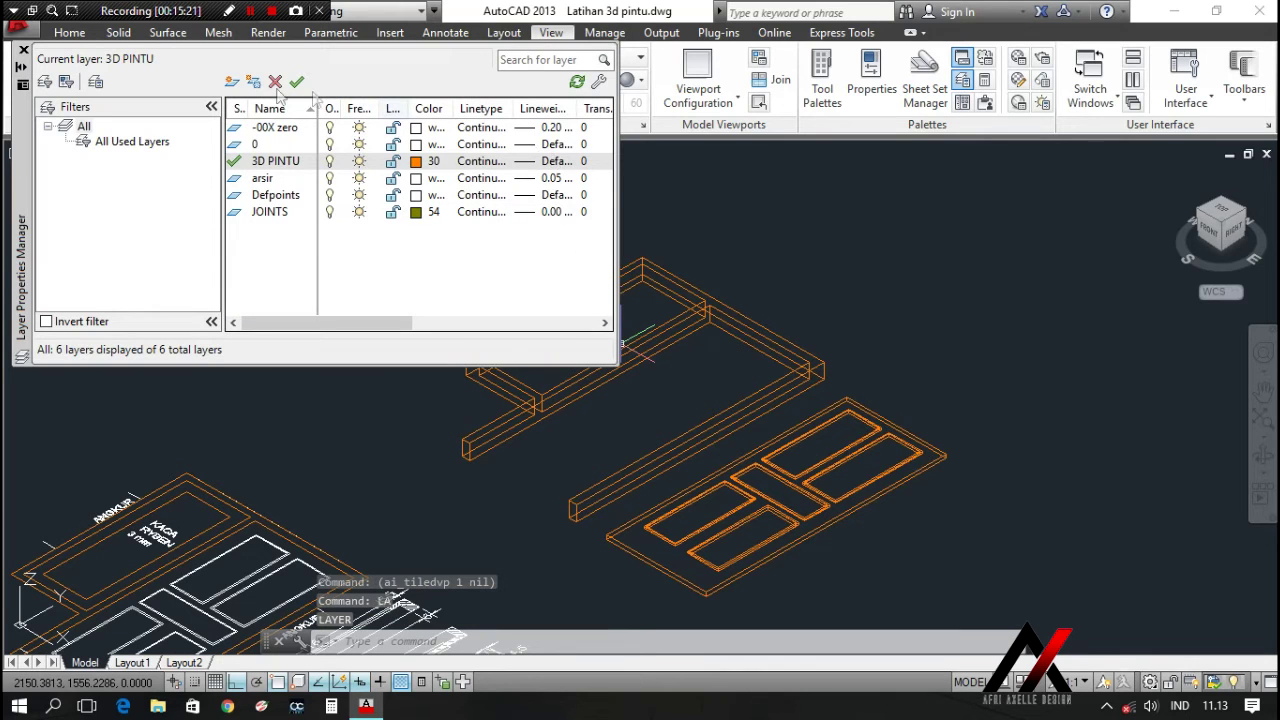
left_click(232, 84)
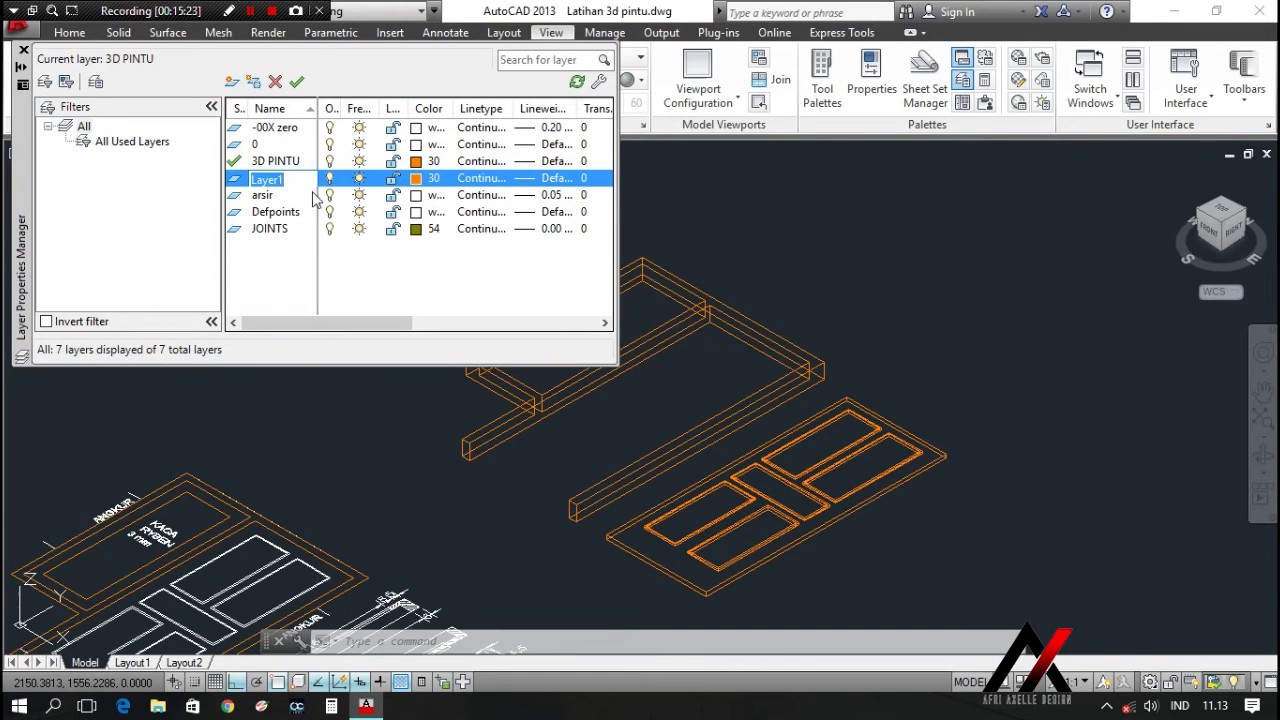
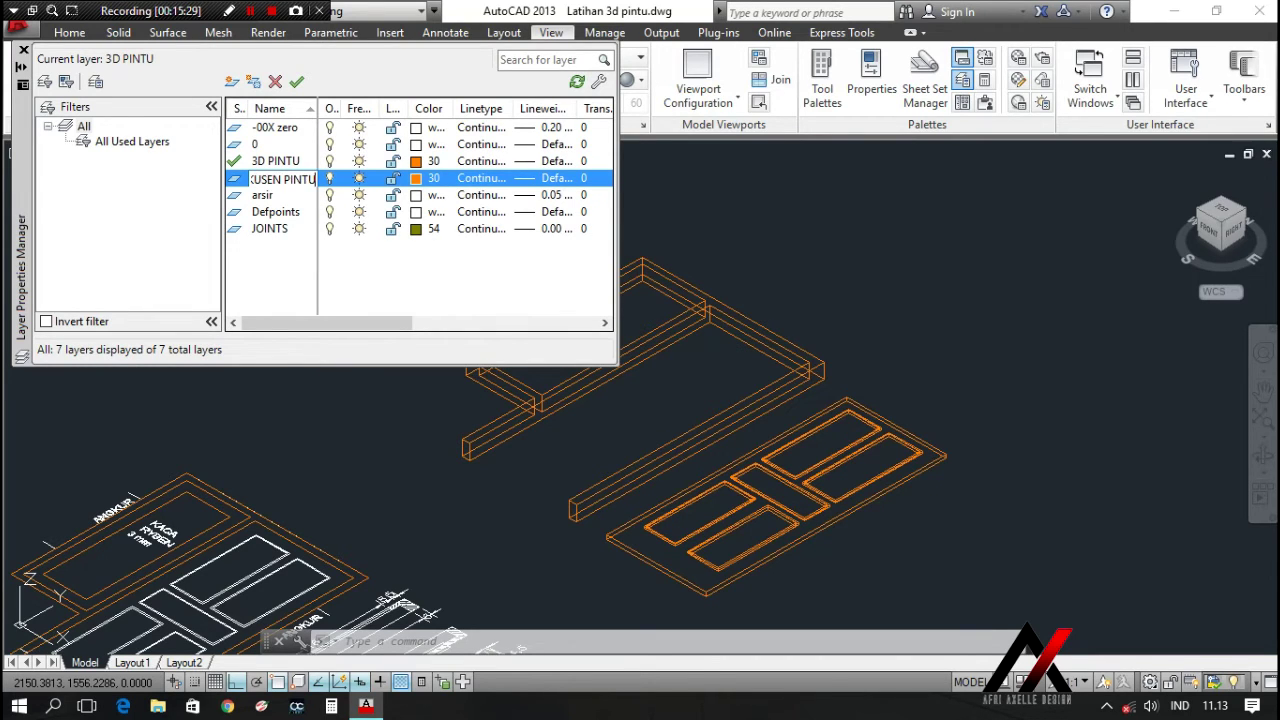
left_click(233, 82)
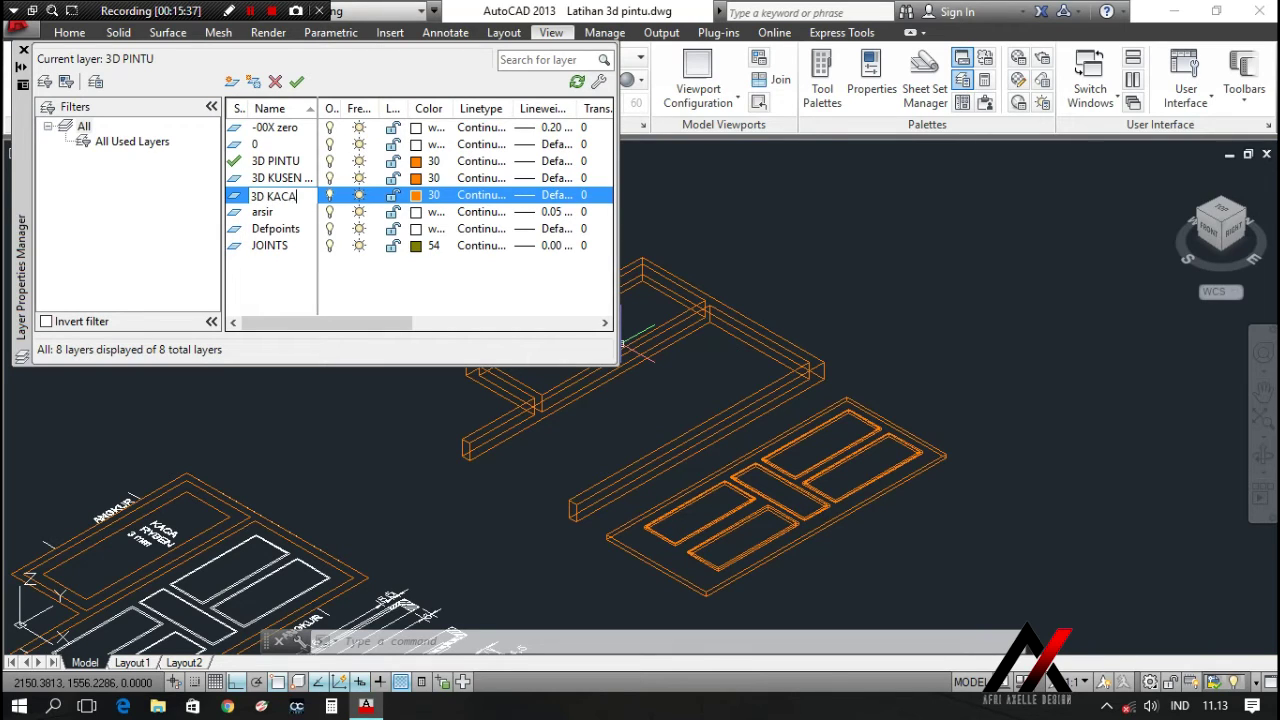
left_click(232, 85)
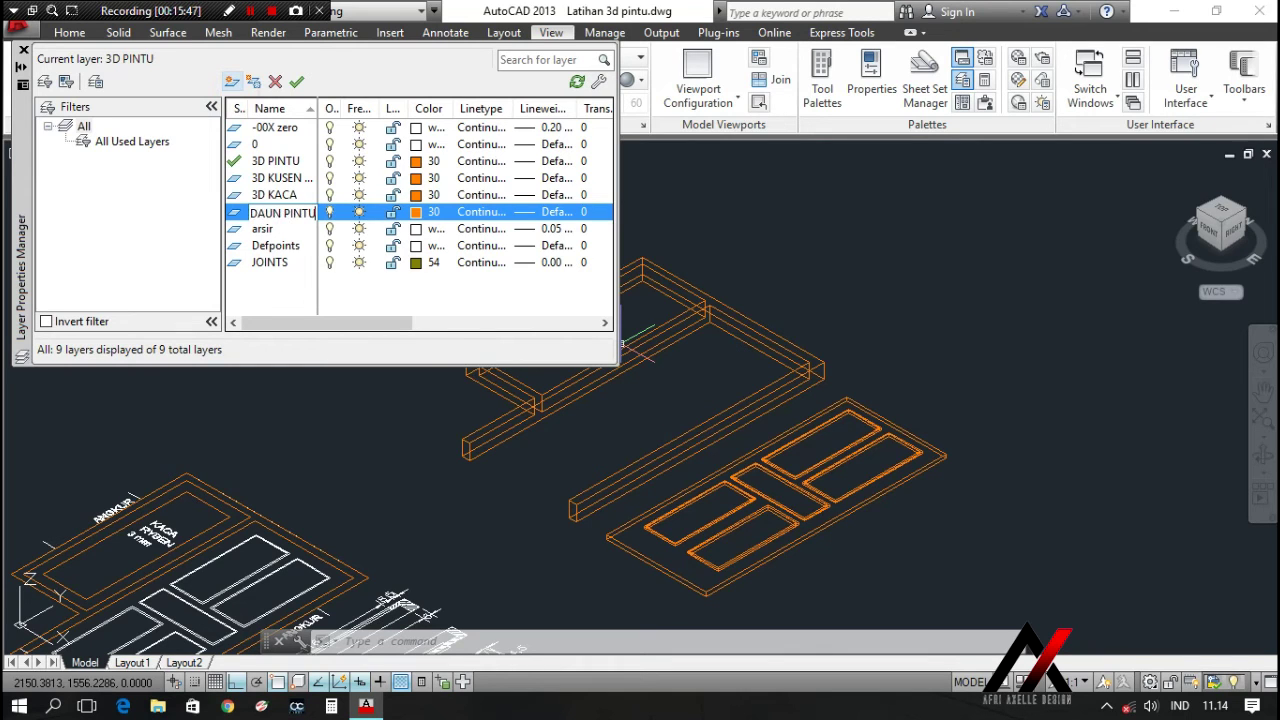
left_click(297, 82)
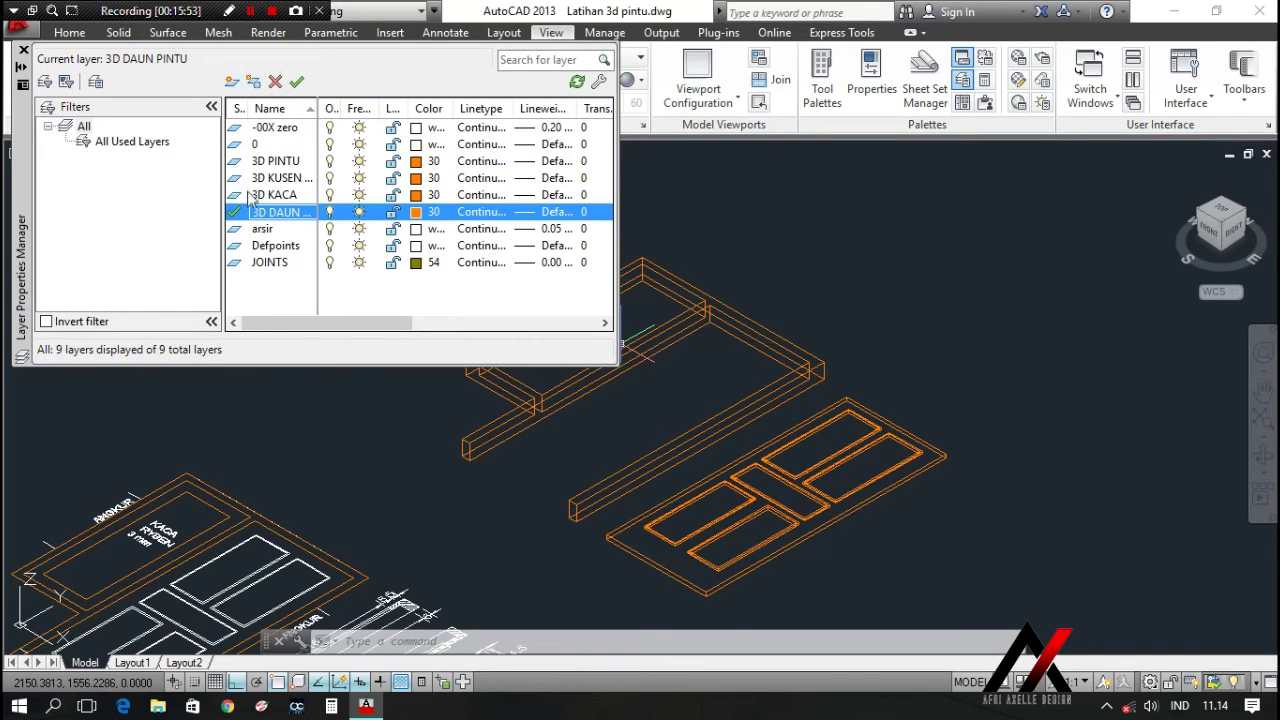
Set the layer colours to 42 for 3D KUSEN PINTU, 140 for 3D KACA and 34 for 3D DAUN PINTU
left_click(415, 178)
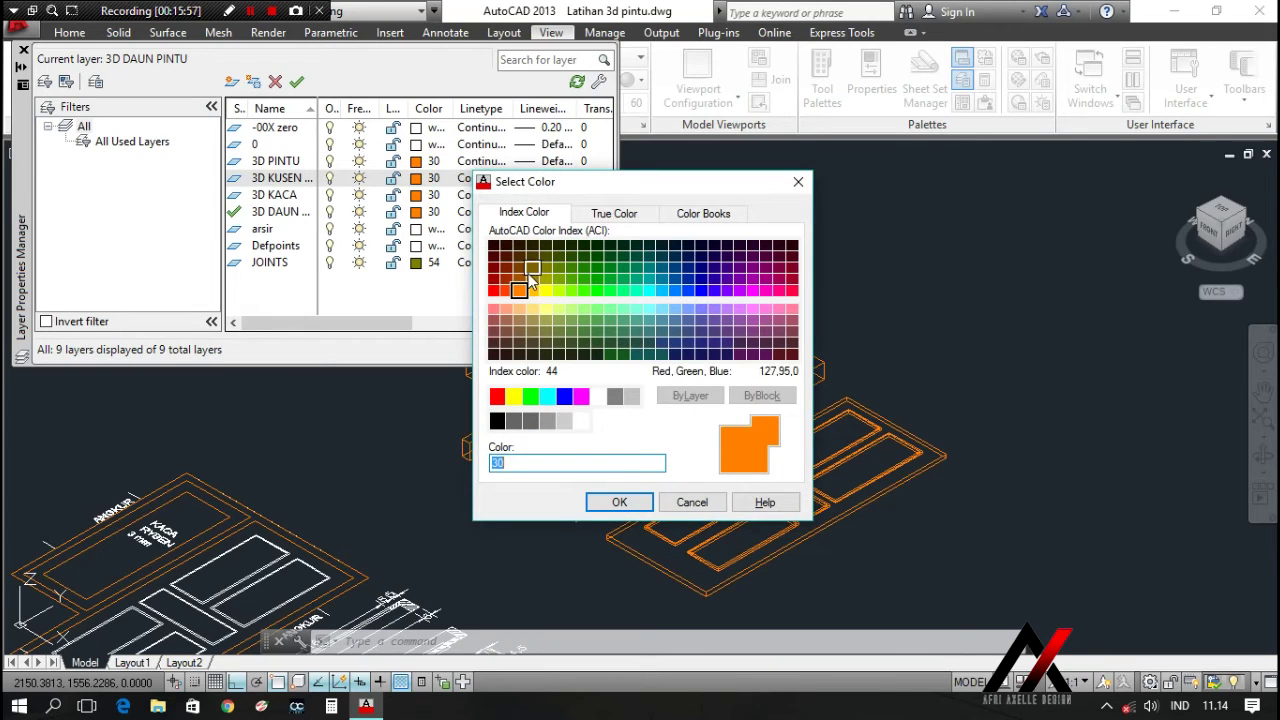
left_click(533, 281)
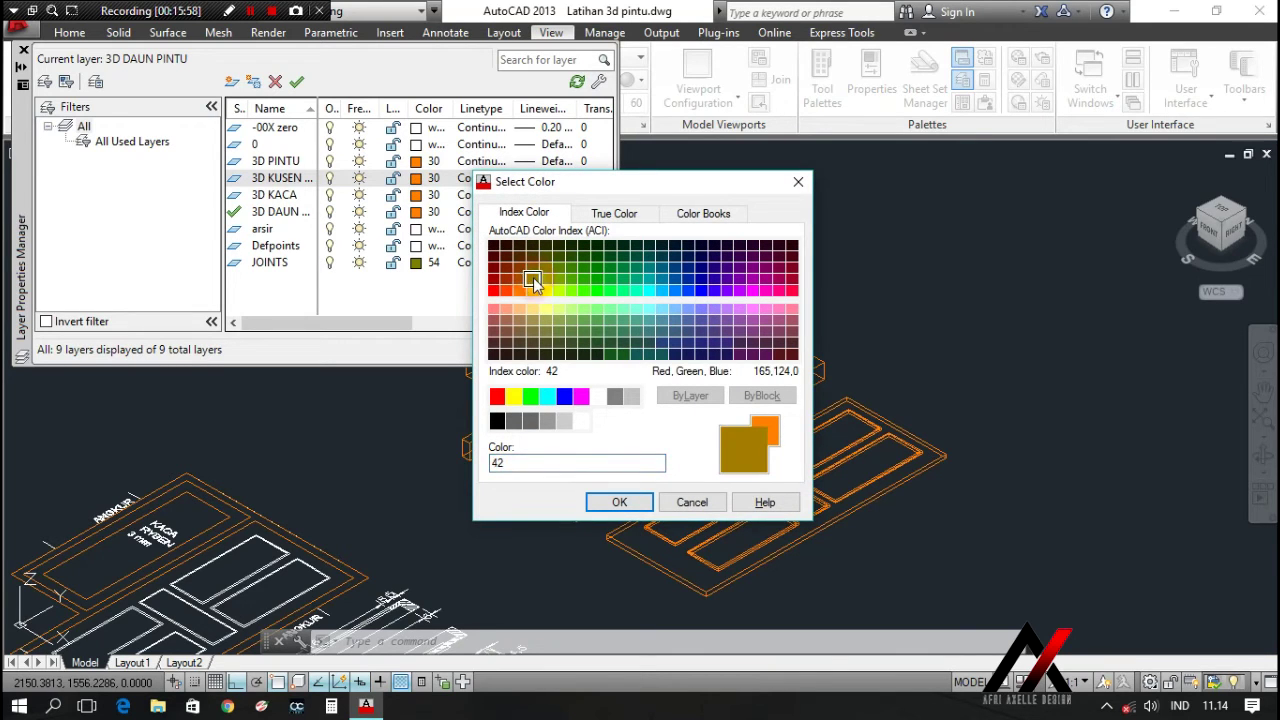
left_click(599, 506)
left_click(416, 198)
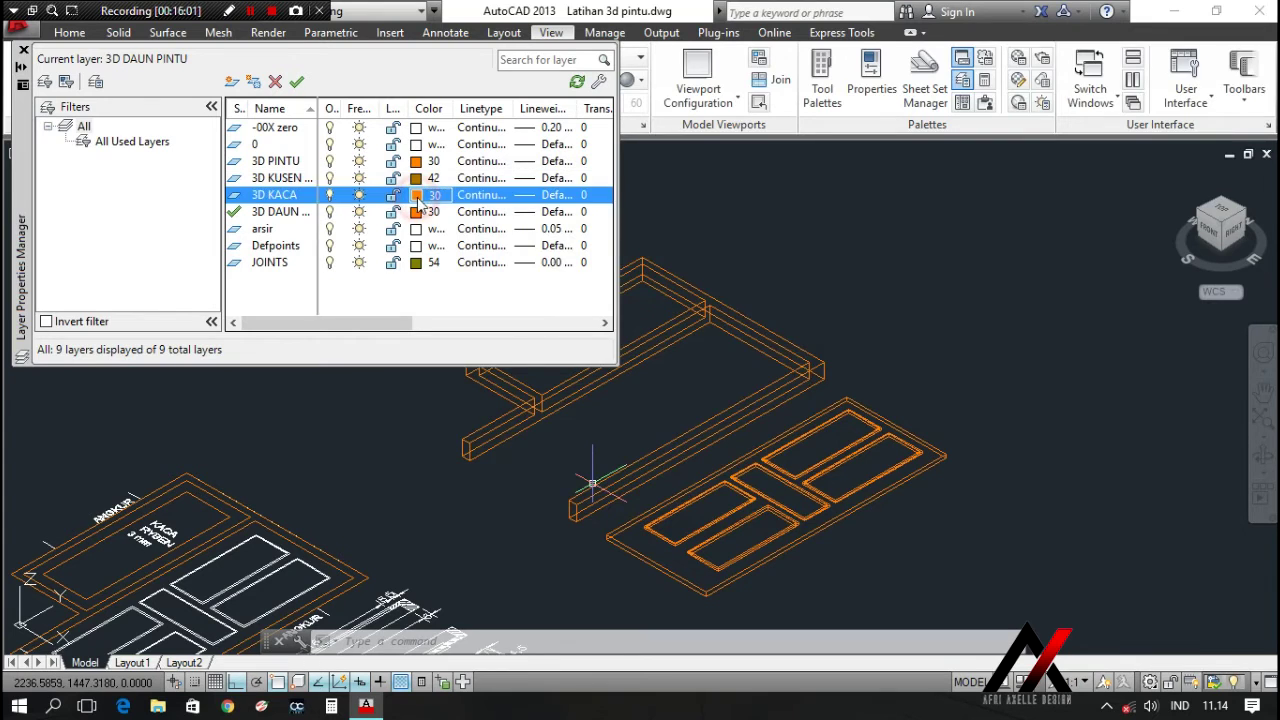
left_click(663, 291)
left_click(619, 503)
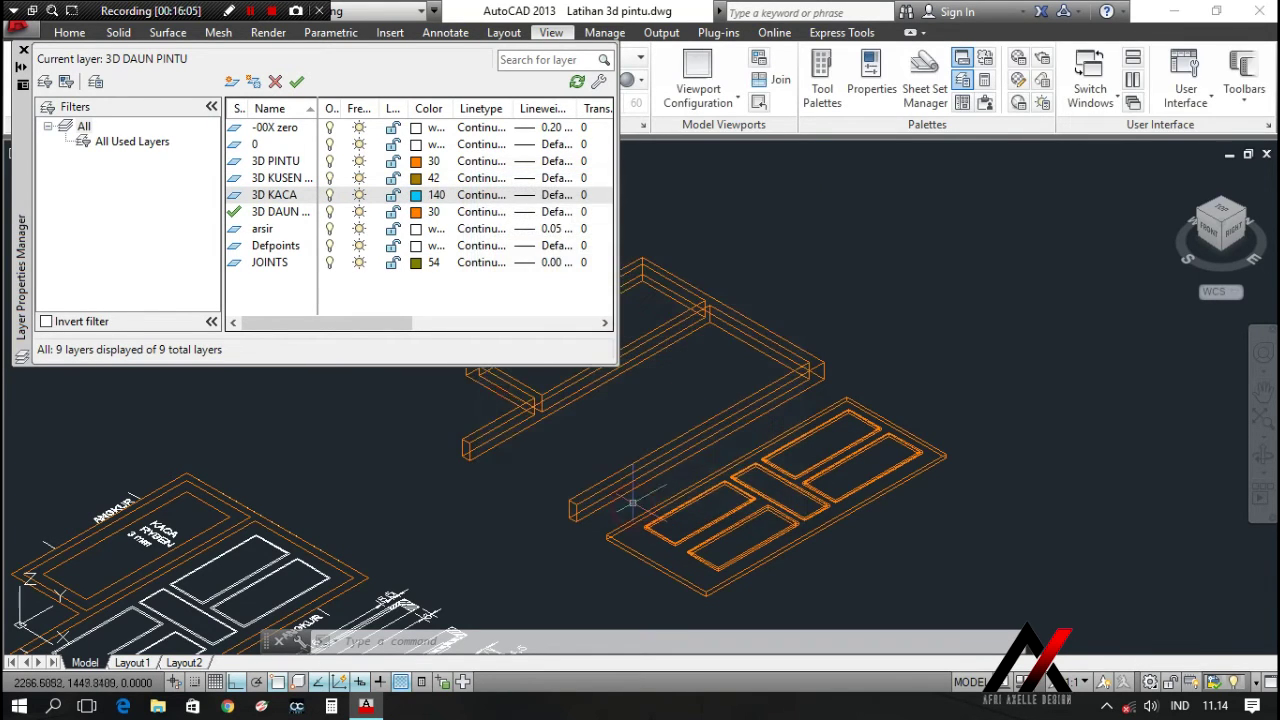
left_click(416, 212)
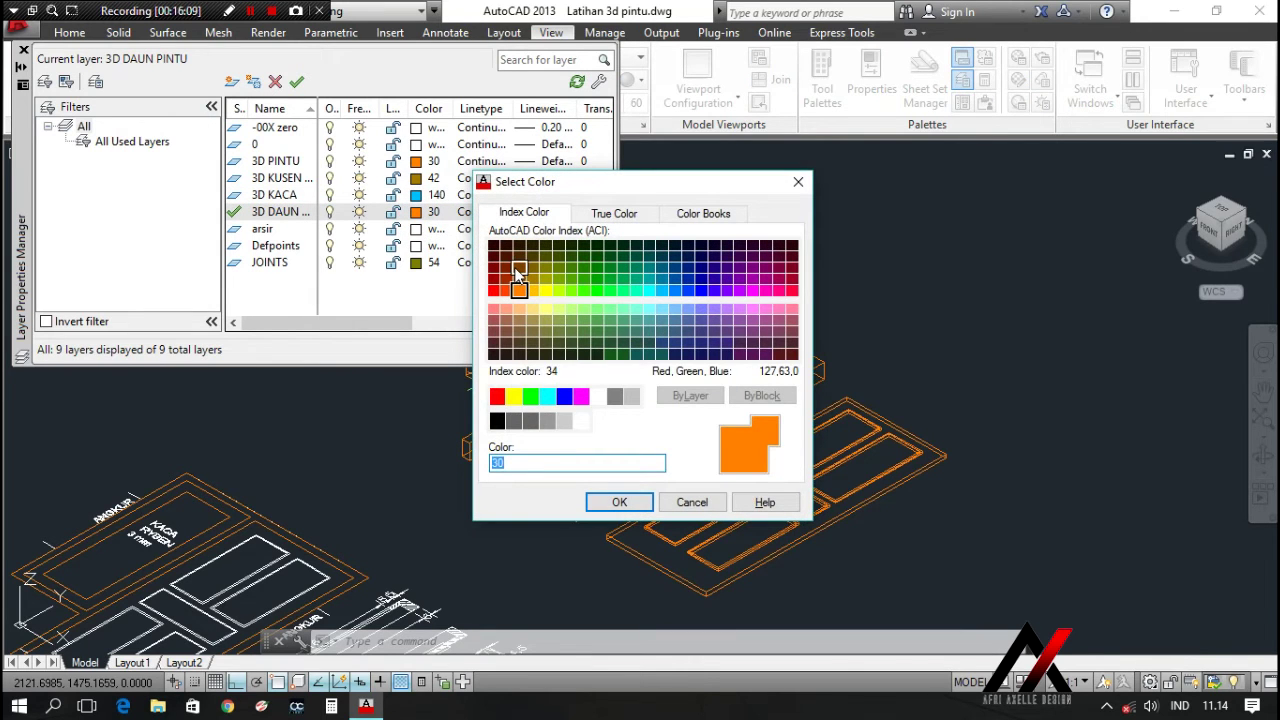
left_click(518, 270)
left_click(615, 501)
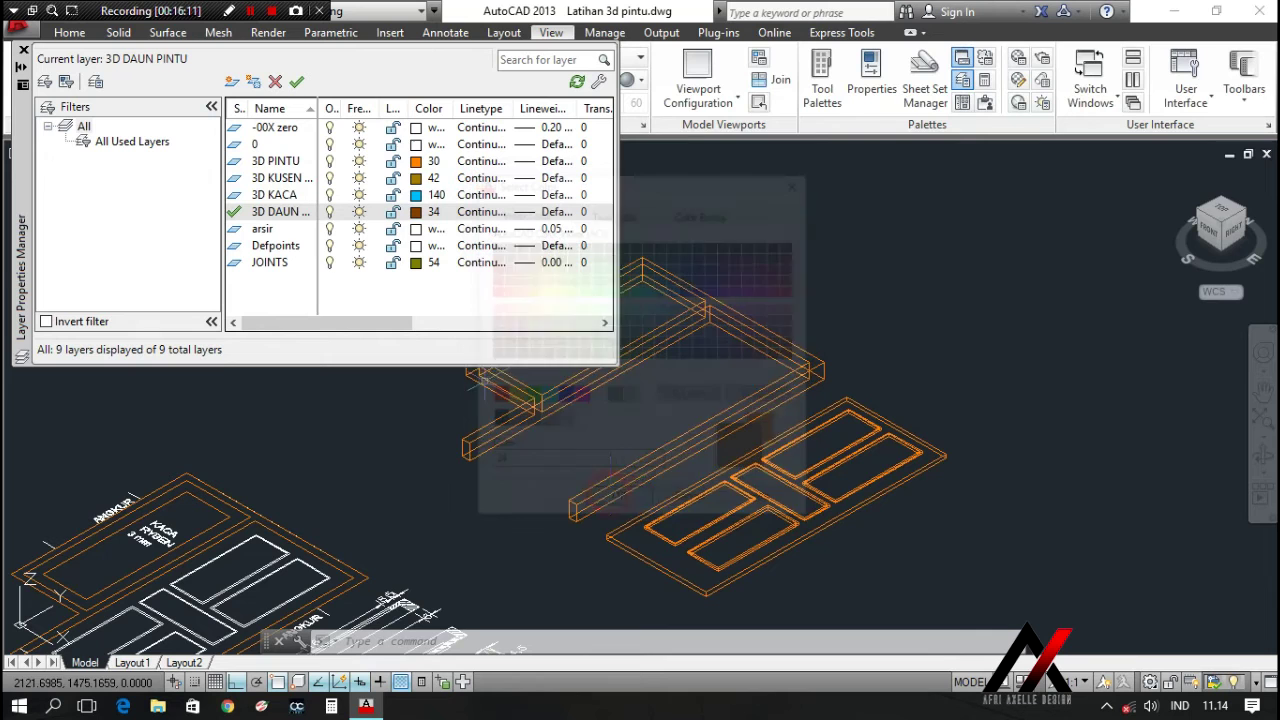
left_click(24, 50)
Switch the workspace to Drafting & Annotation and clear the selection
scroll(560, 337, "up", 5)
left_click(595, 370)
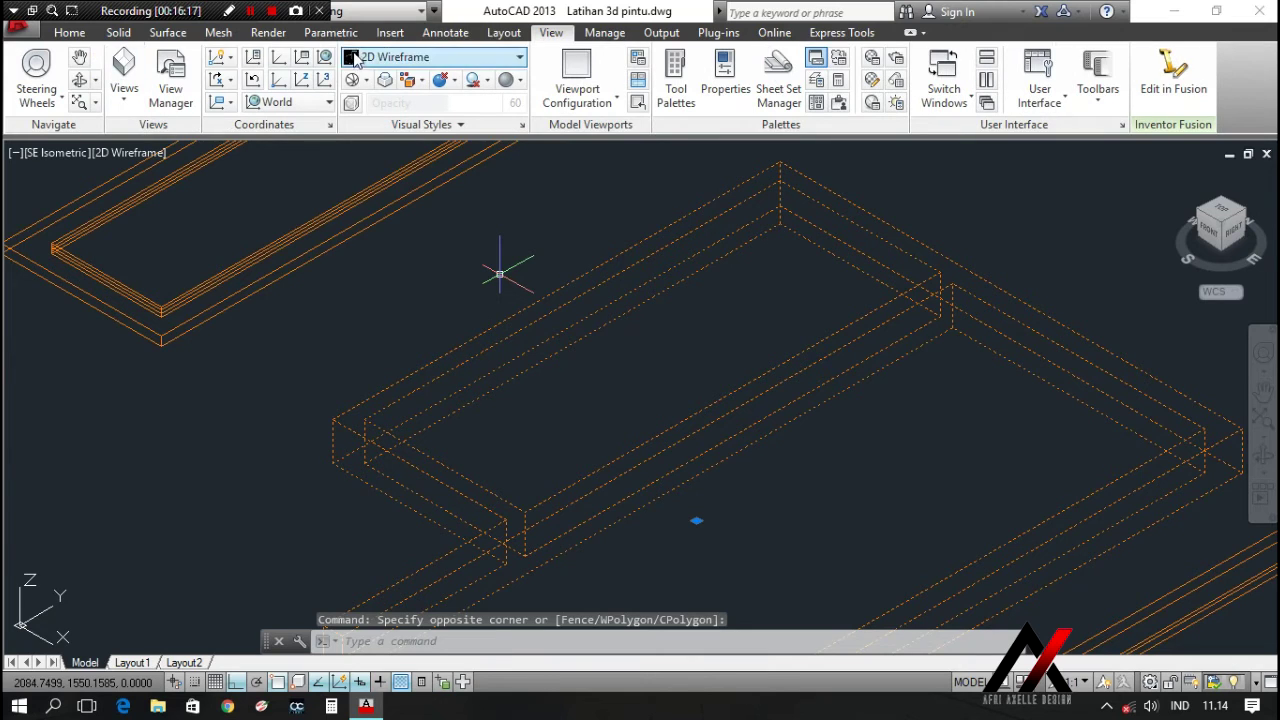
left_click(398, 14)
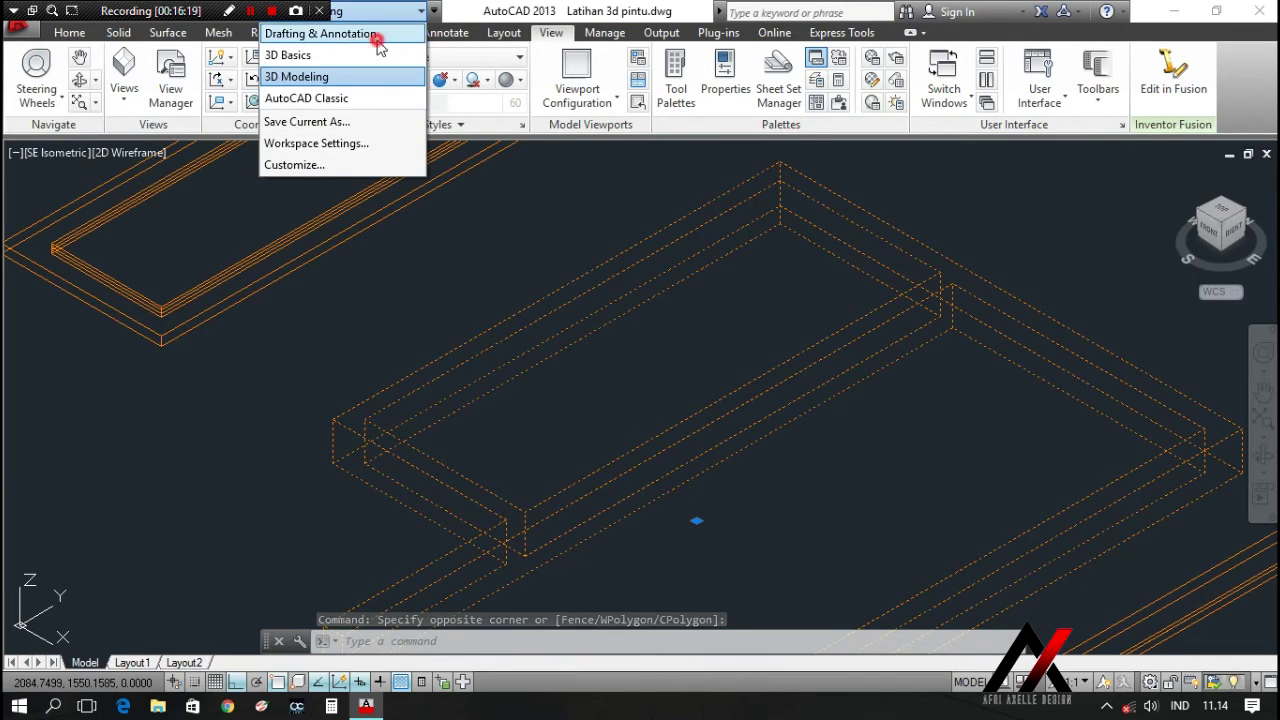
left_click(377, 36)
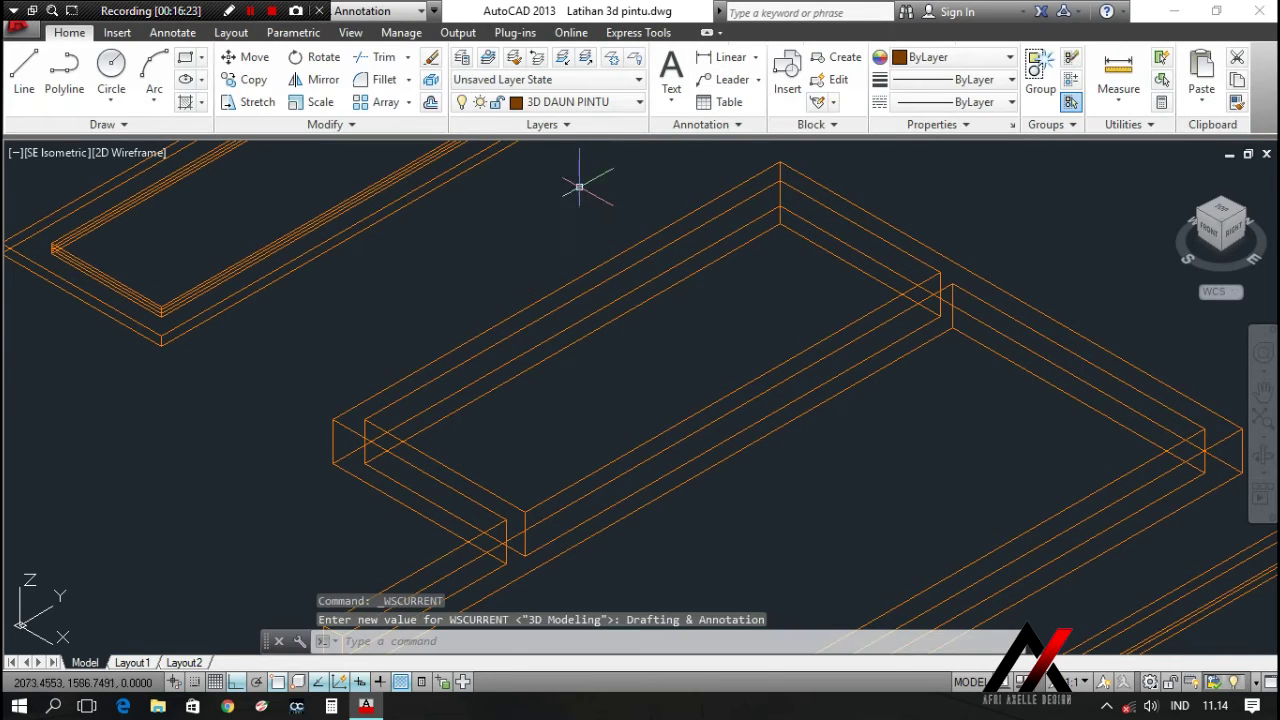
key("Escape")
Assign the large door and window frame solid to the layer 3D KUSEN PINTU
left_click(697, 340)
left_click(575, 253)
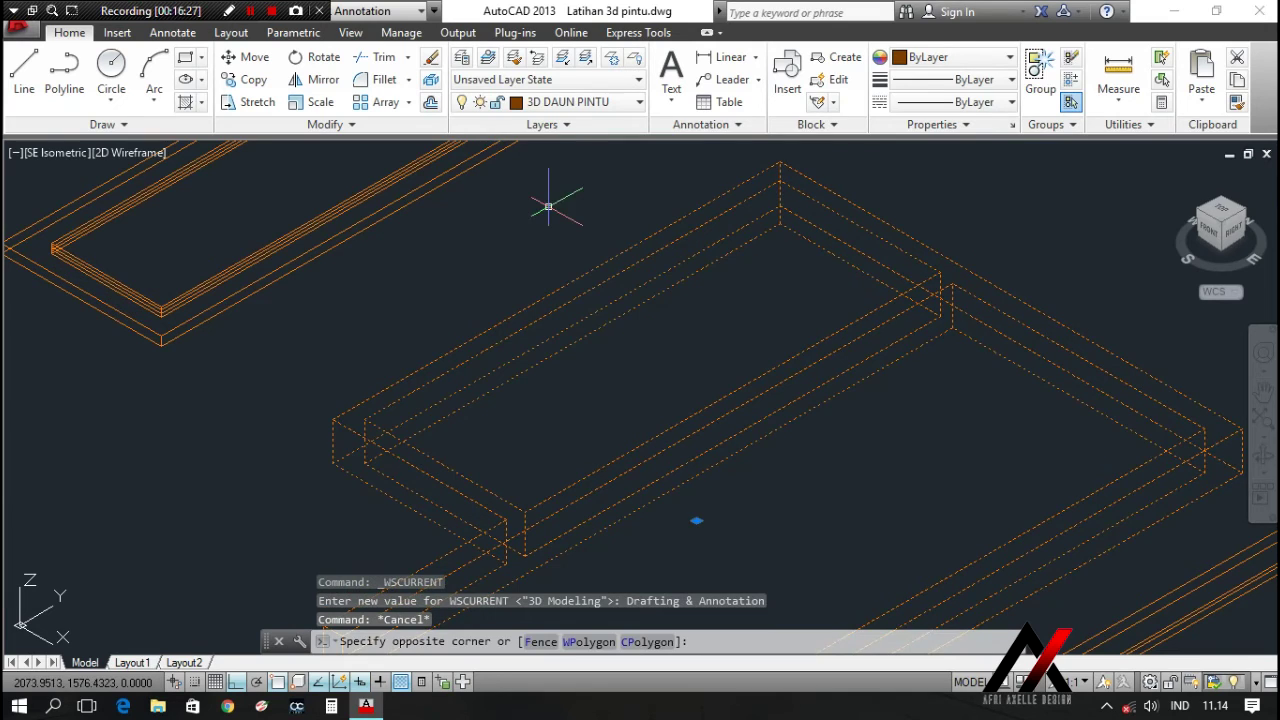
left_click(591, 106)
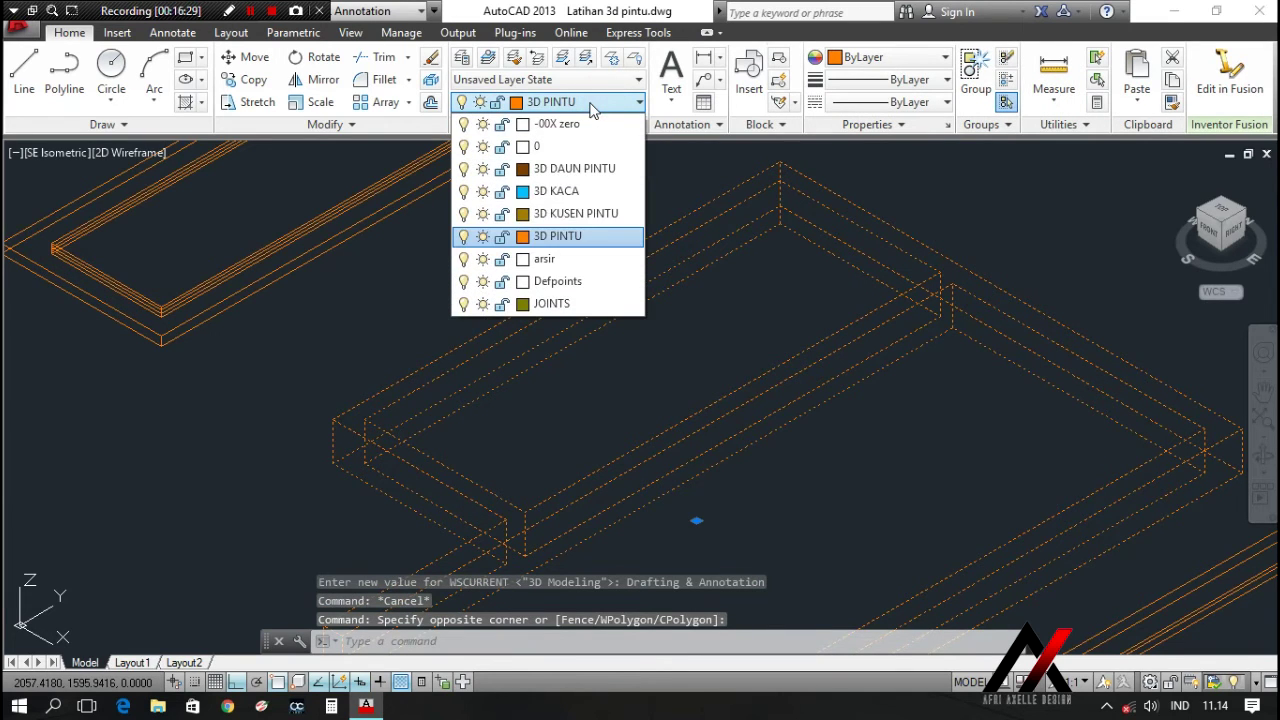
left_click(594, 214)
Assign both the window leaf and the panelled door leaf to the layer 3D KUSEN PINTU
scroll(640, 420, "down", 5)
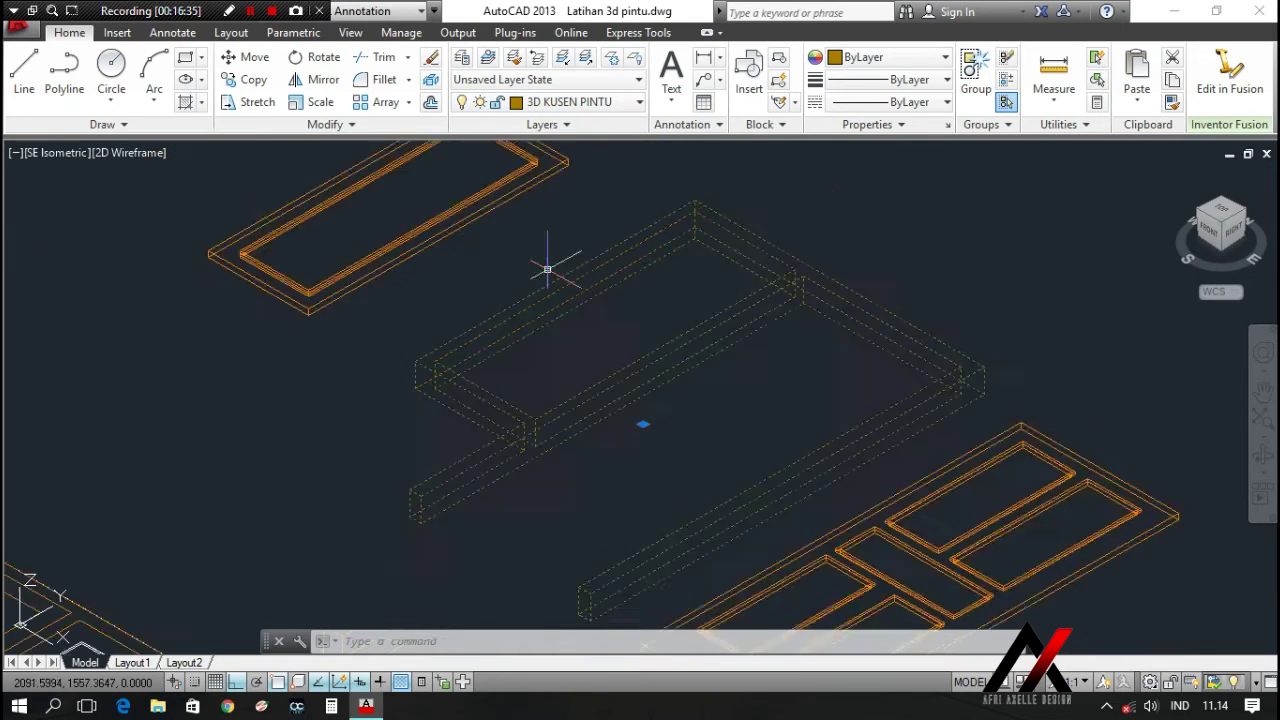
scroll(548, 300, "up", 6)
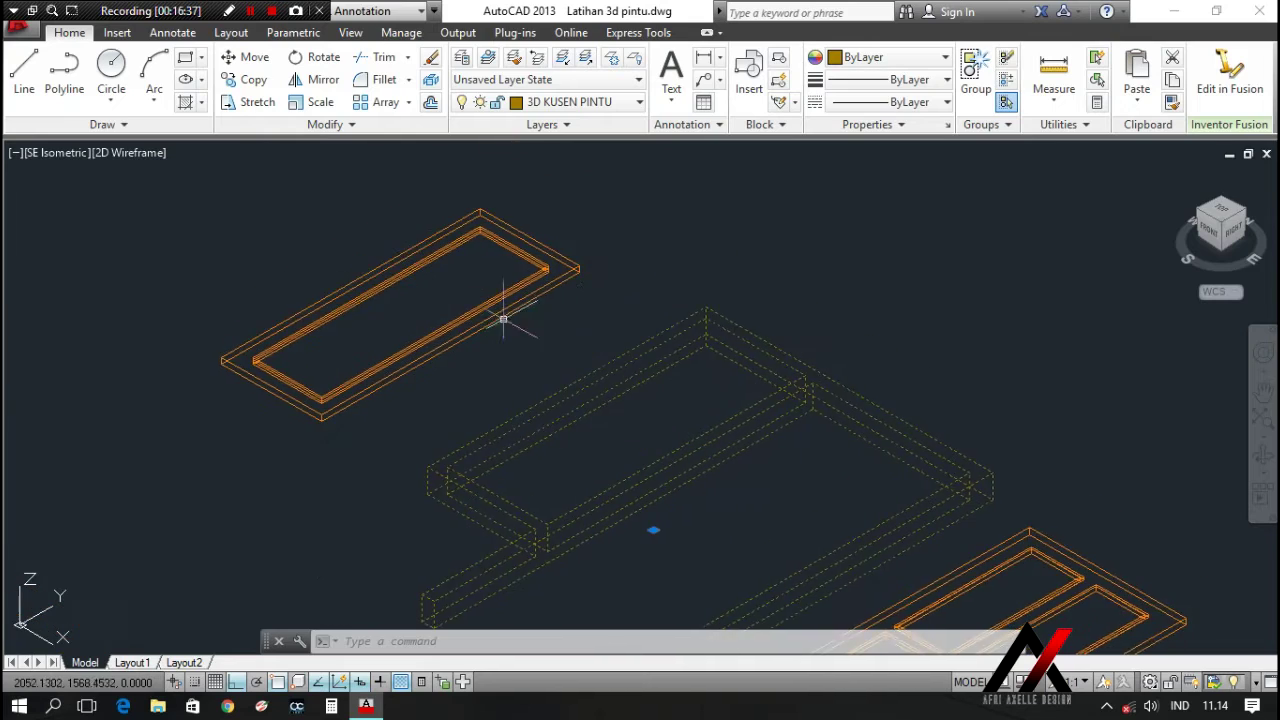
left_click(557, 283)
left_click(588, 288)
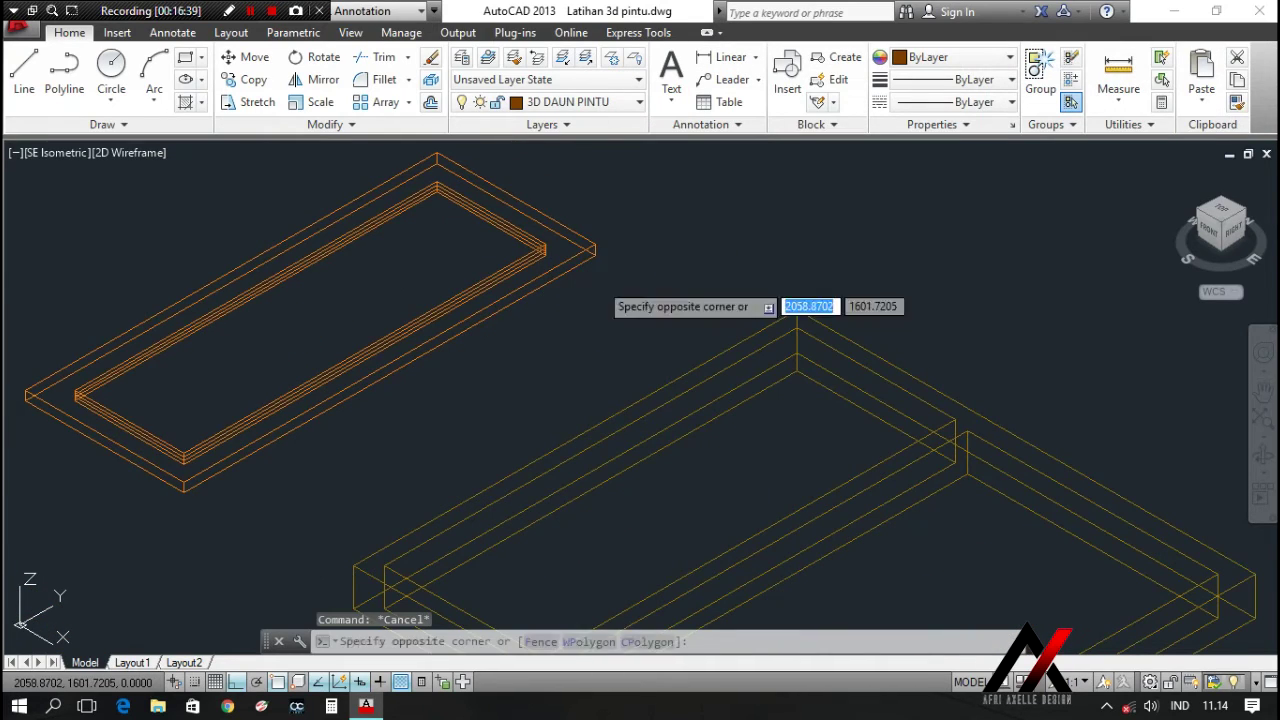
scroll(572, 235, "down", 2)
scroll(814, 509, "up", 3)
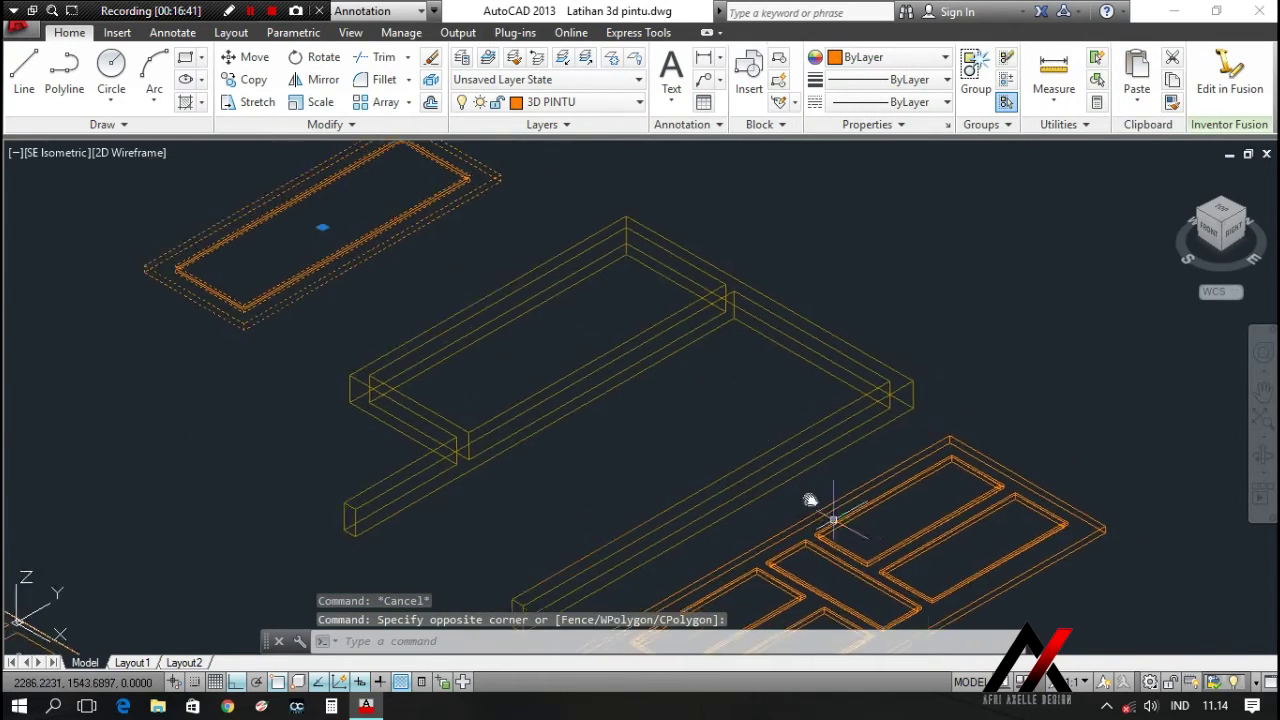
left_click(830, 450)
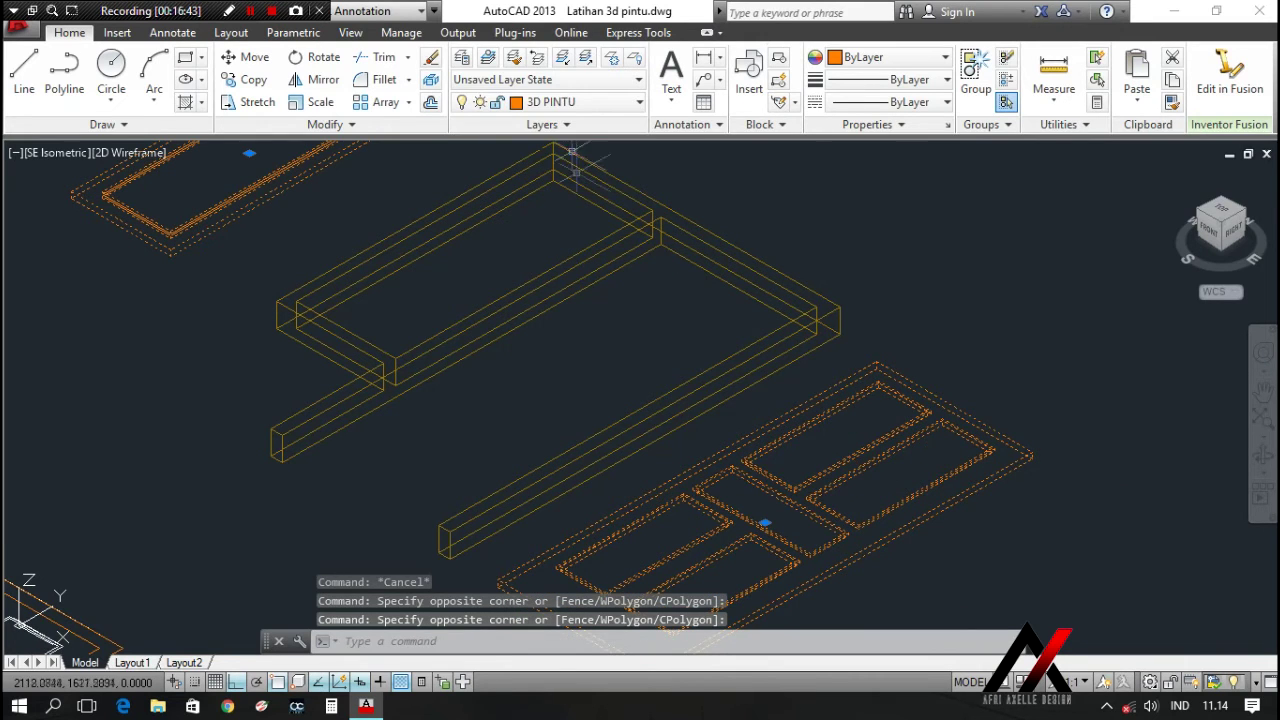
left_click(583, 104)
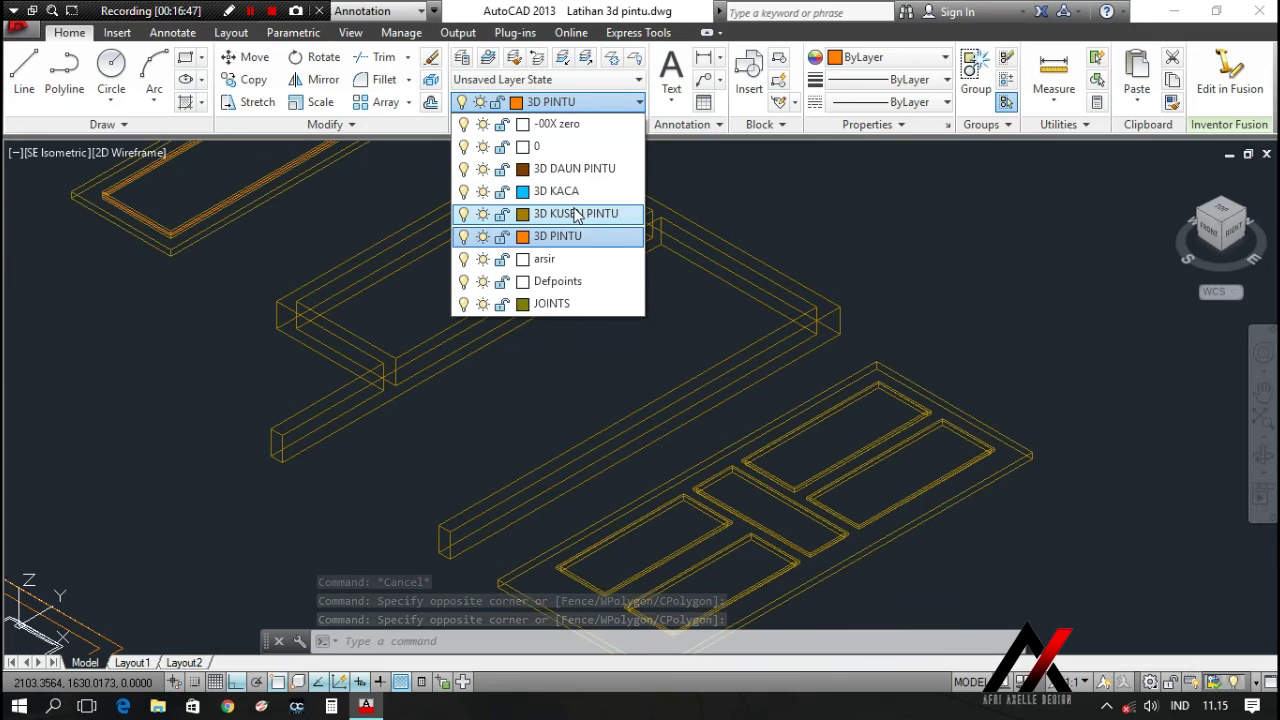
left_click(576, 214)
Assign the glass pane inside the window leaf to the layer 3D KACA
scroll(531, 377, "up", 5)
left_click(537, 323)
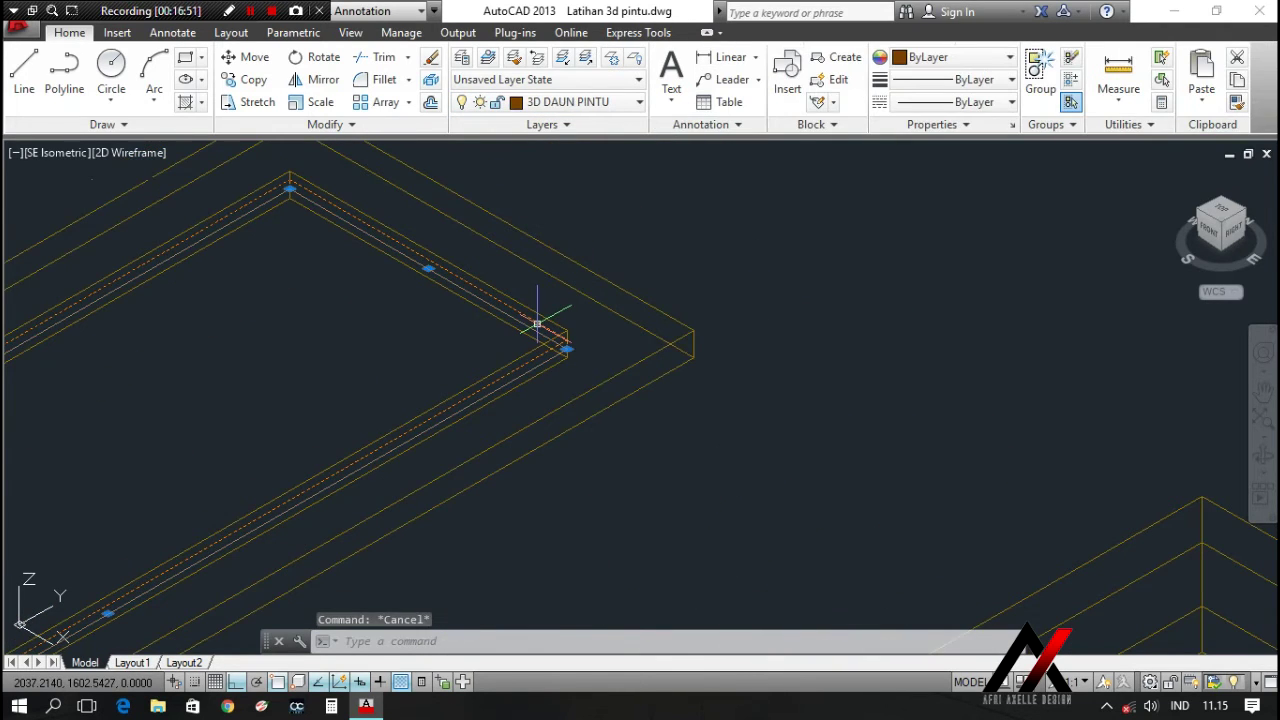
left_click(563, 104)
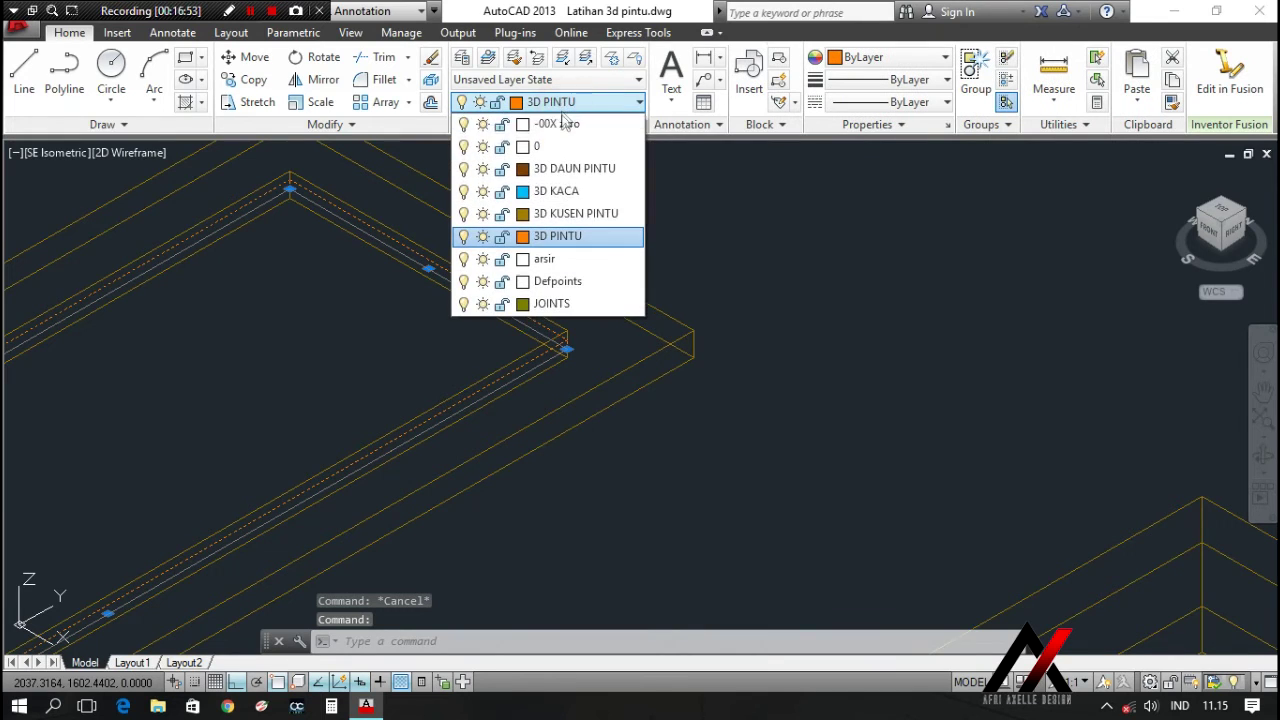
left_click(566, 191)
scroll(623, 320, "down", 5)
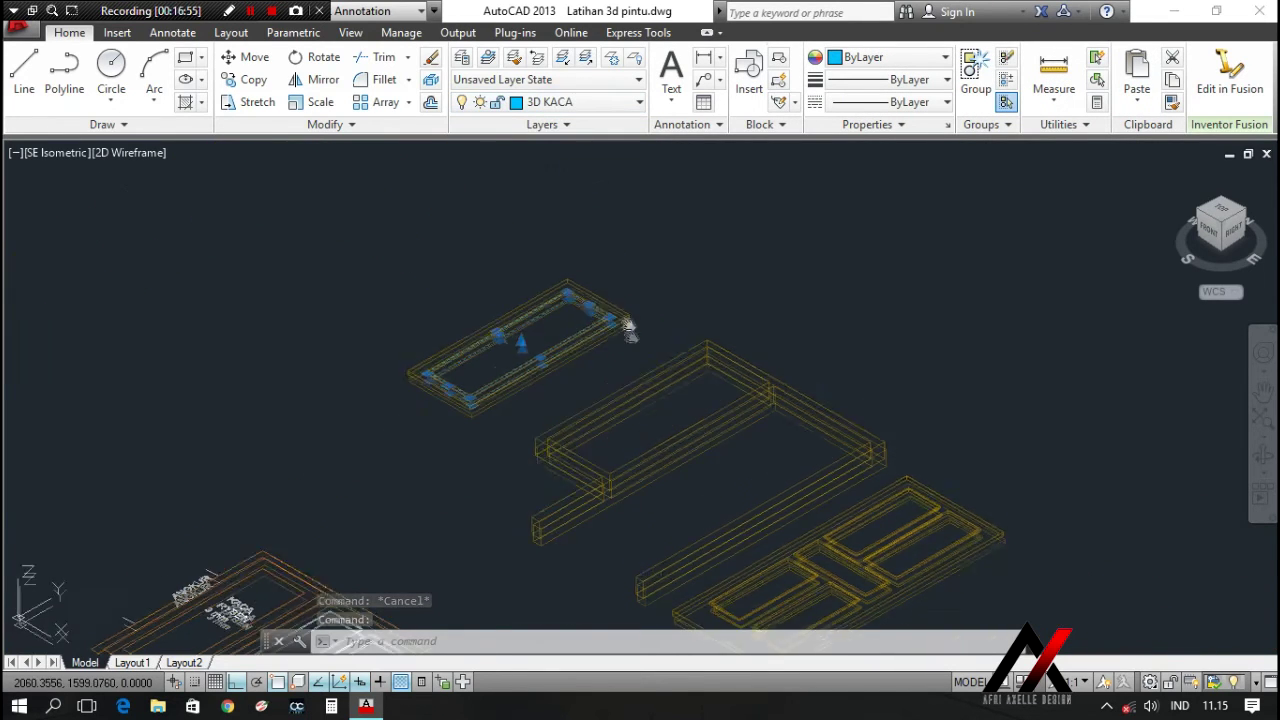
key("Escape")
Move the window leaf without its glass into the frame's window opening with Ortho off, aligning its outer corner with the opening's inner corner edge
type("m")
key("Return")
scroll(600, 315, "up", 5)
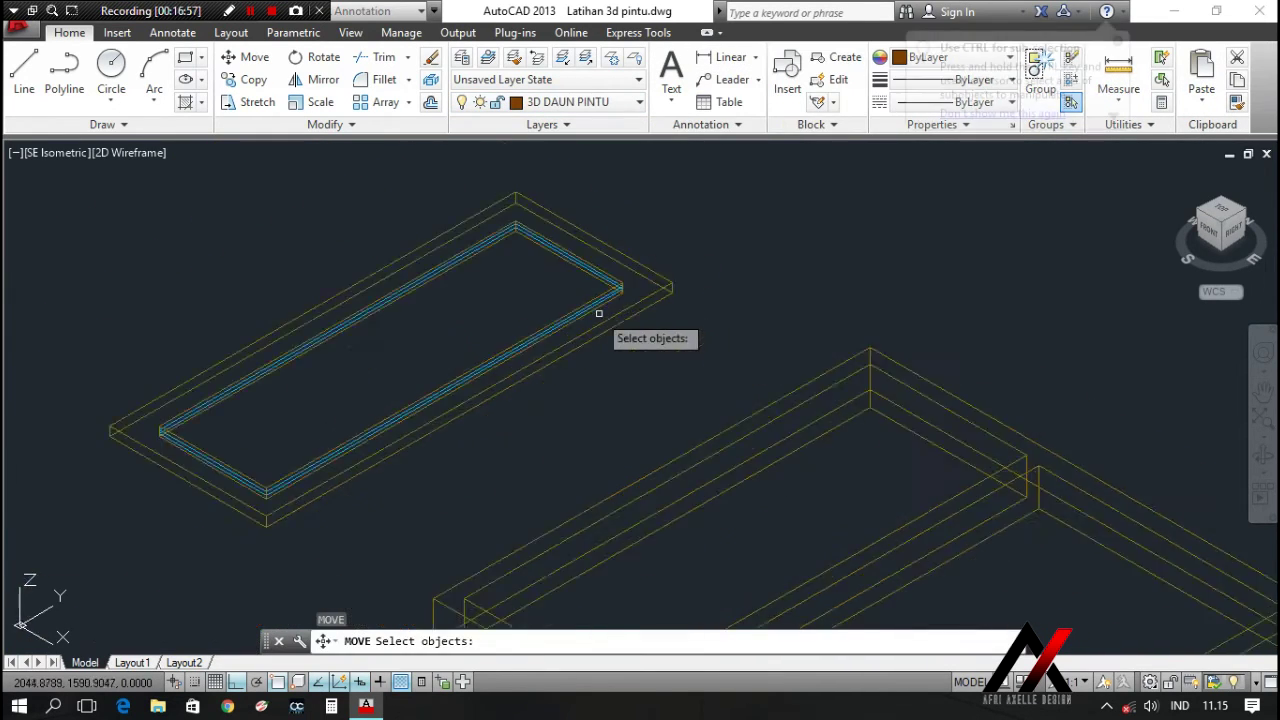
left_click(708, 302)
left_click(675, 219)
key("Return")
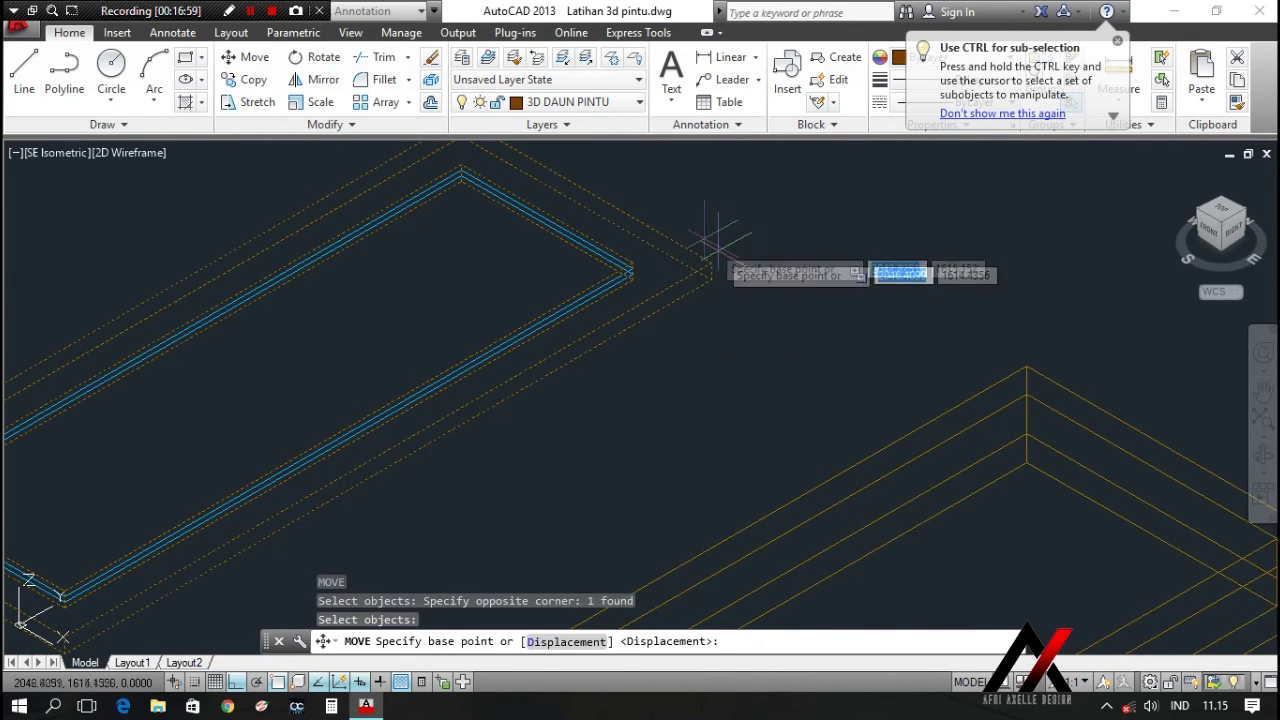
left_click(711, 265)
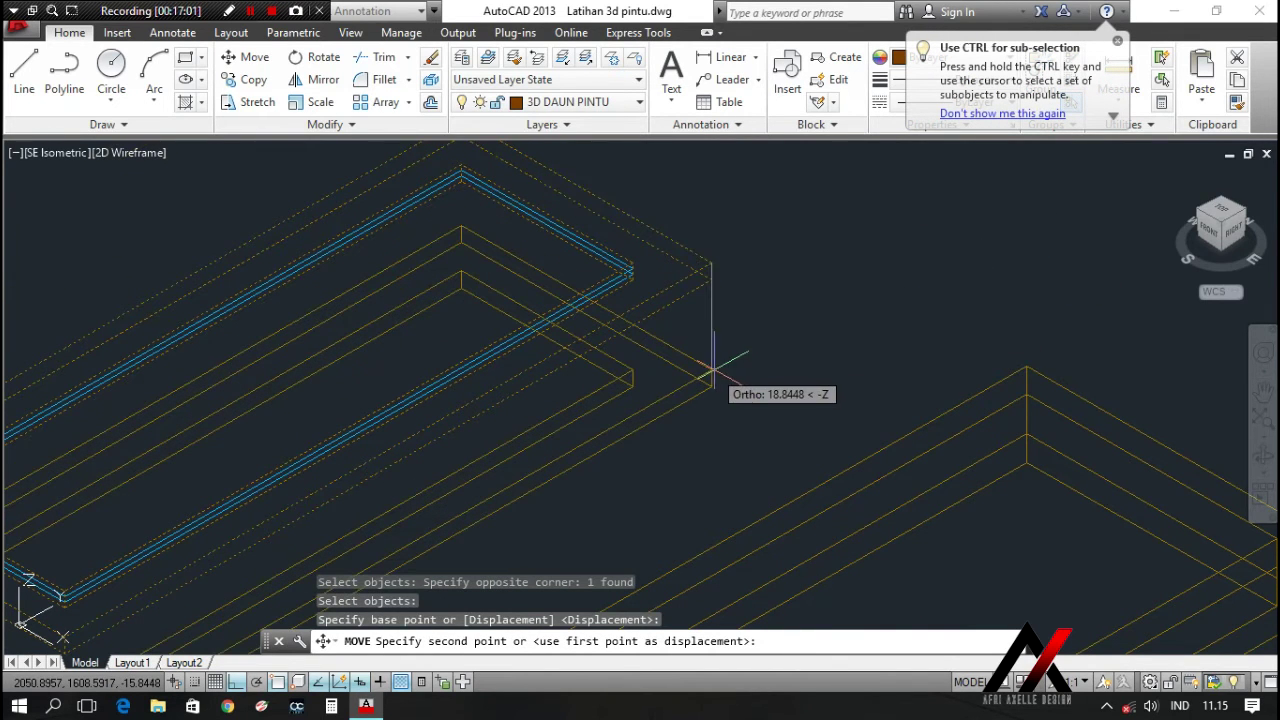
key("F8")
scroll(915, 368, "up", 5)
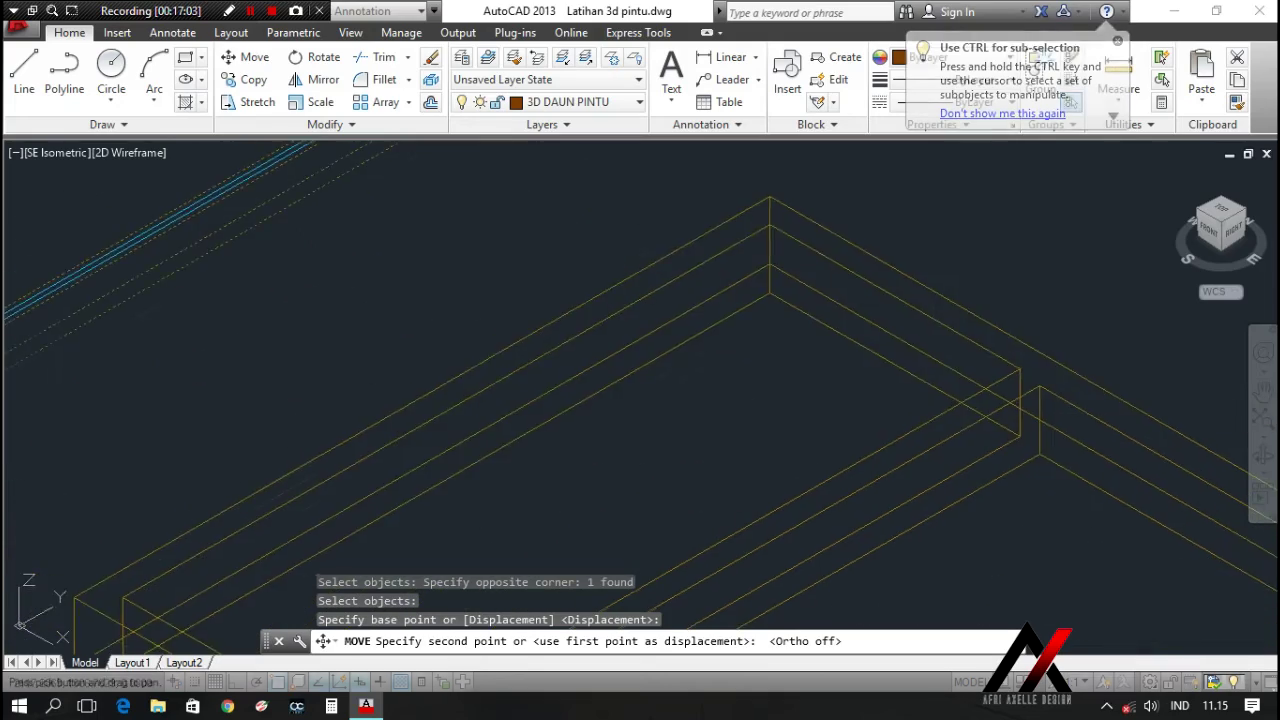
scroll(900, 352, "up", 2)
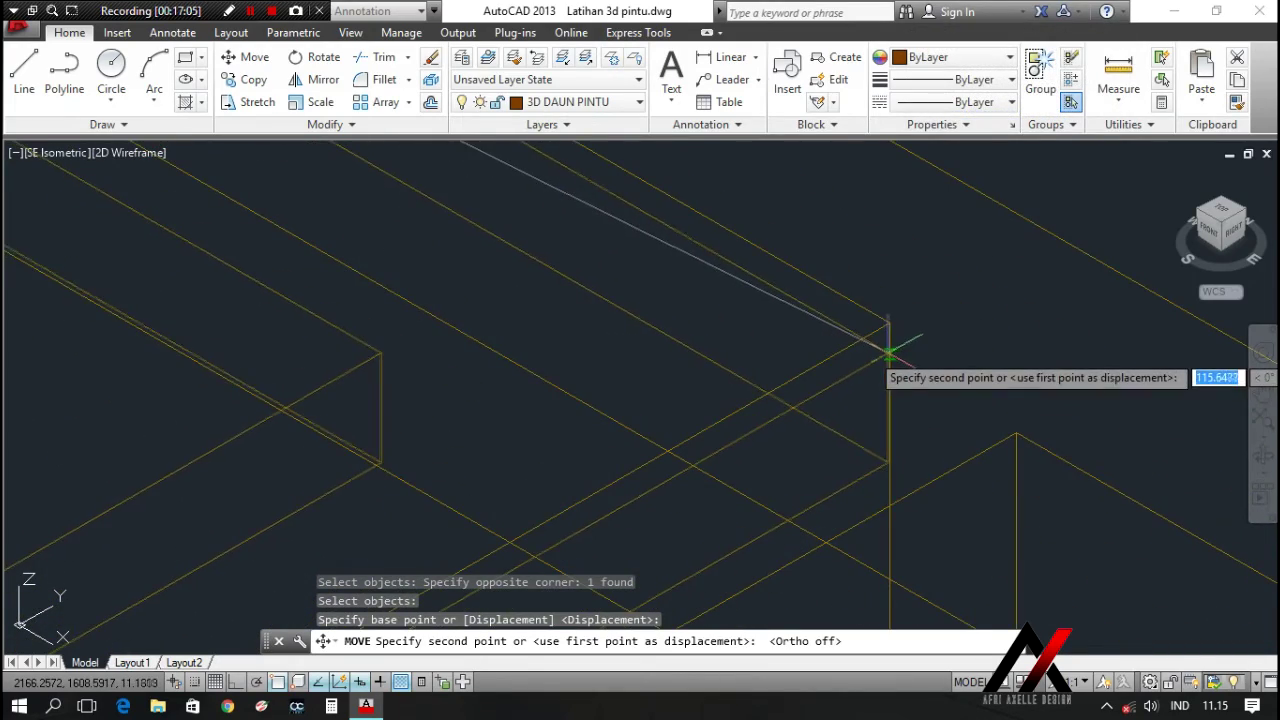
left_click(889, 352)
scroll(770, 345, "down", 6)
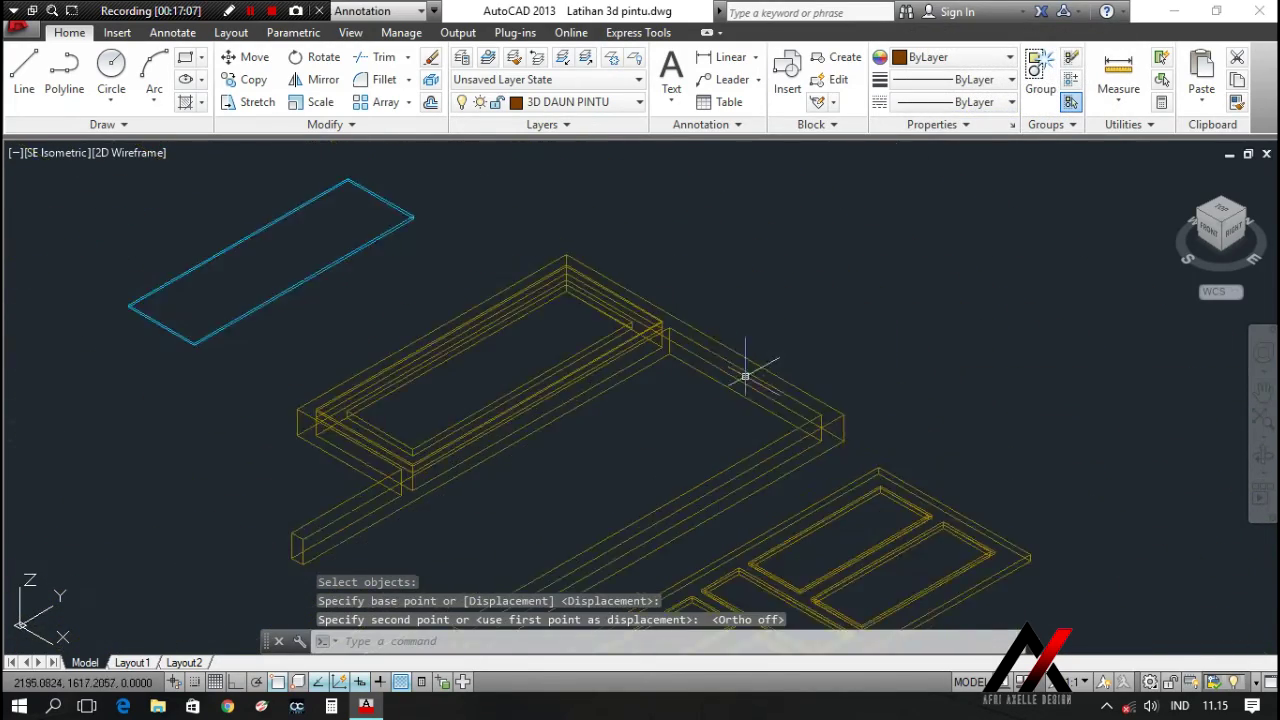
Move the panelled door leaf into the frame's door opening, aligning its outer corner edge with the opening's inner corner edge
right_click(793, 343)
left_click(860, 354)
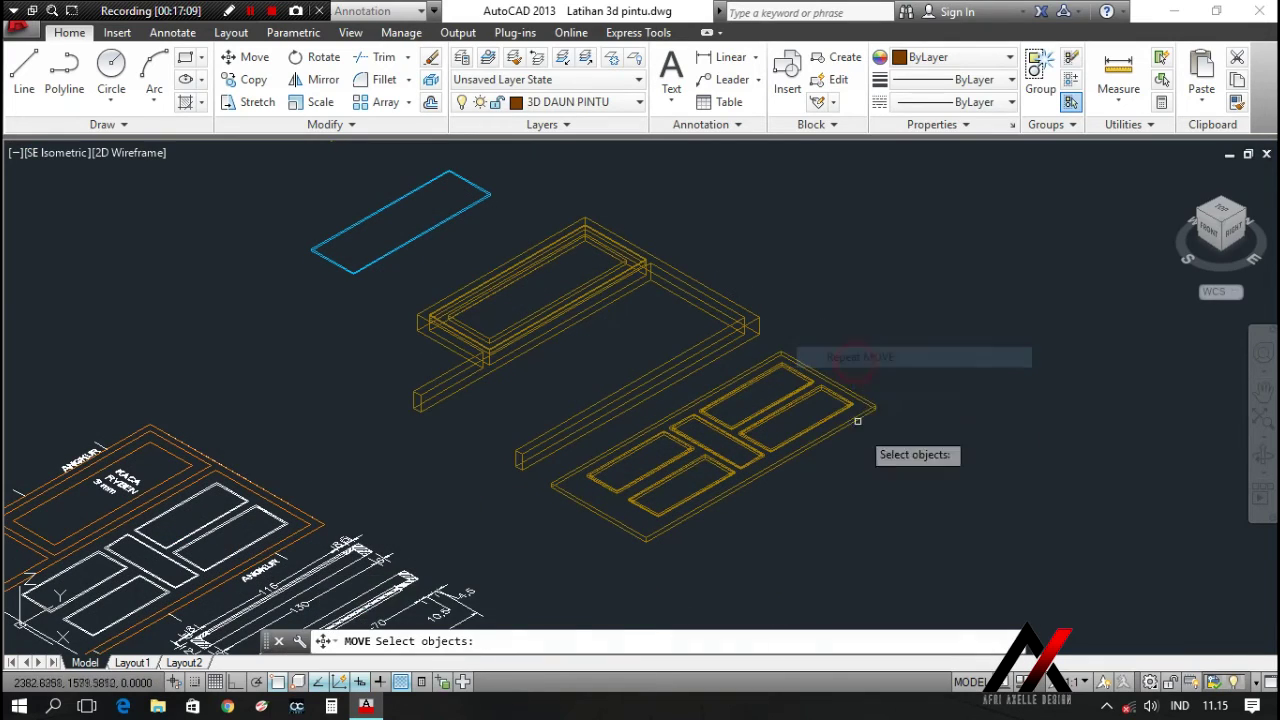
left_click(857, 417)
left_click(831, 374)
key("Return")
scroll(880, 410, "up", 4)
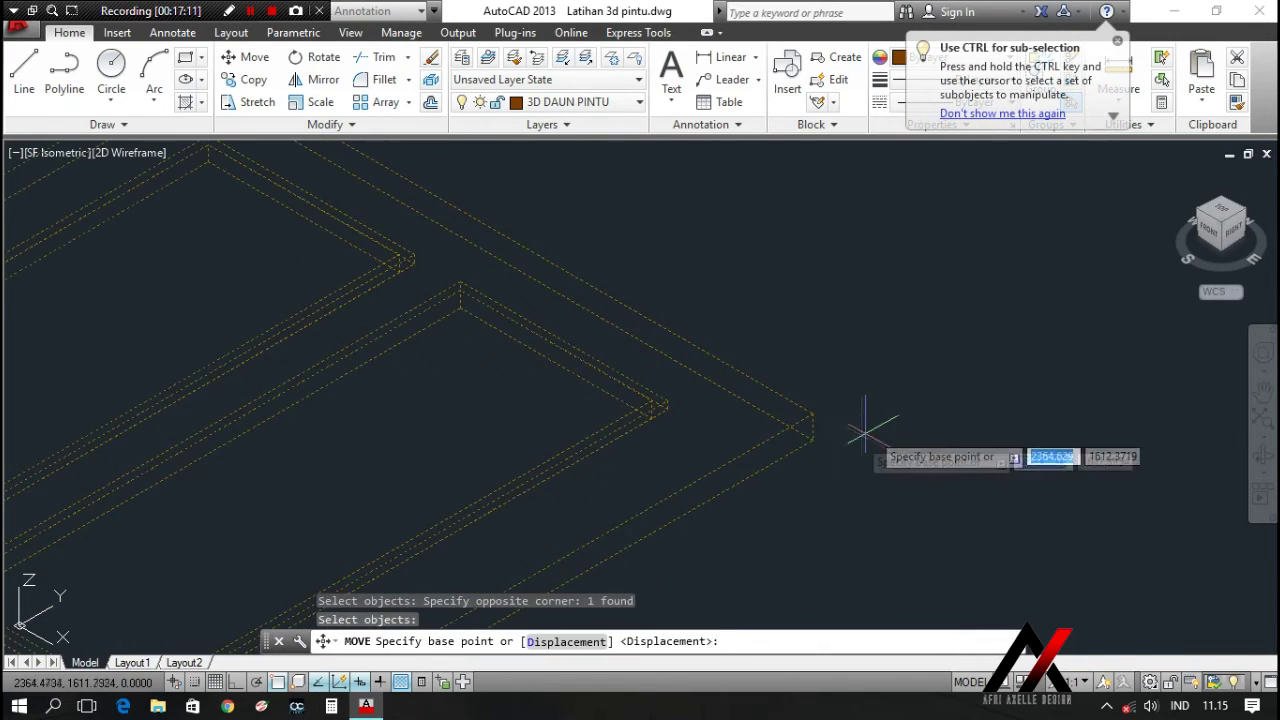
left_click(814, 430)
scroll(443, 289, "down", 4)
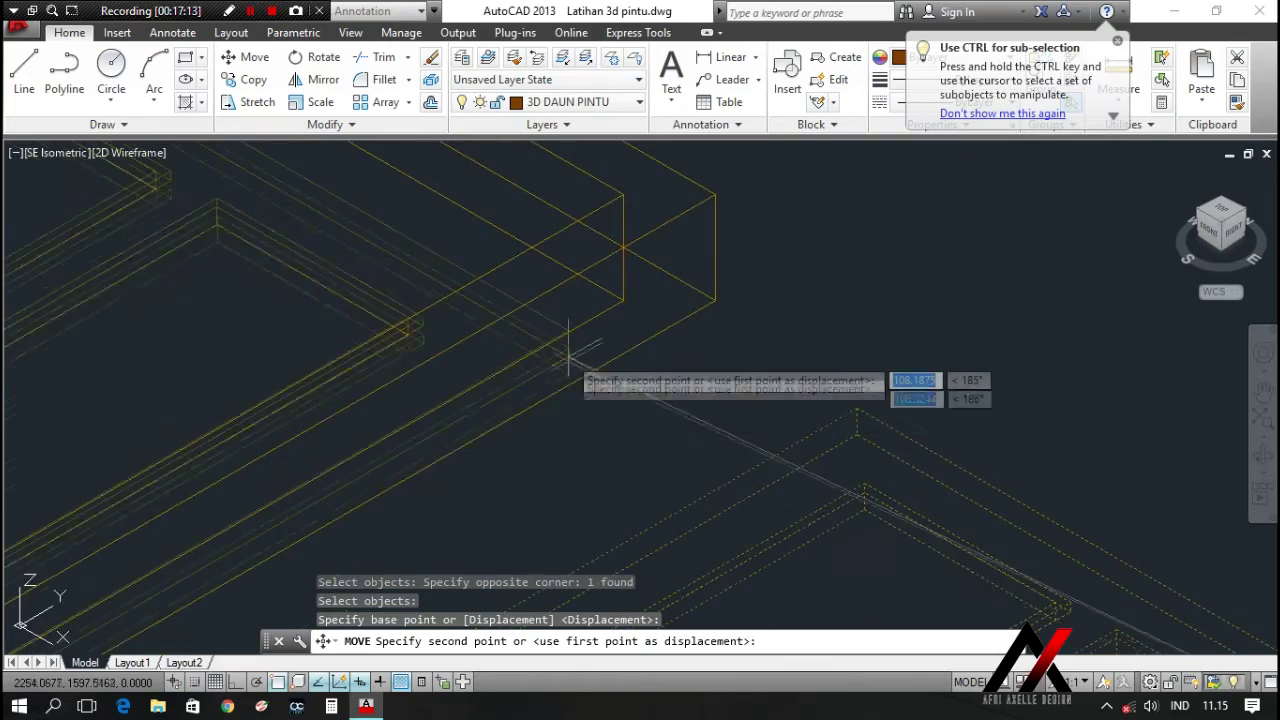
left_click(614, 333)
scroll(460, 300, "down", 5)
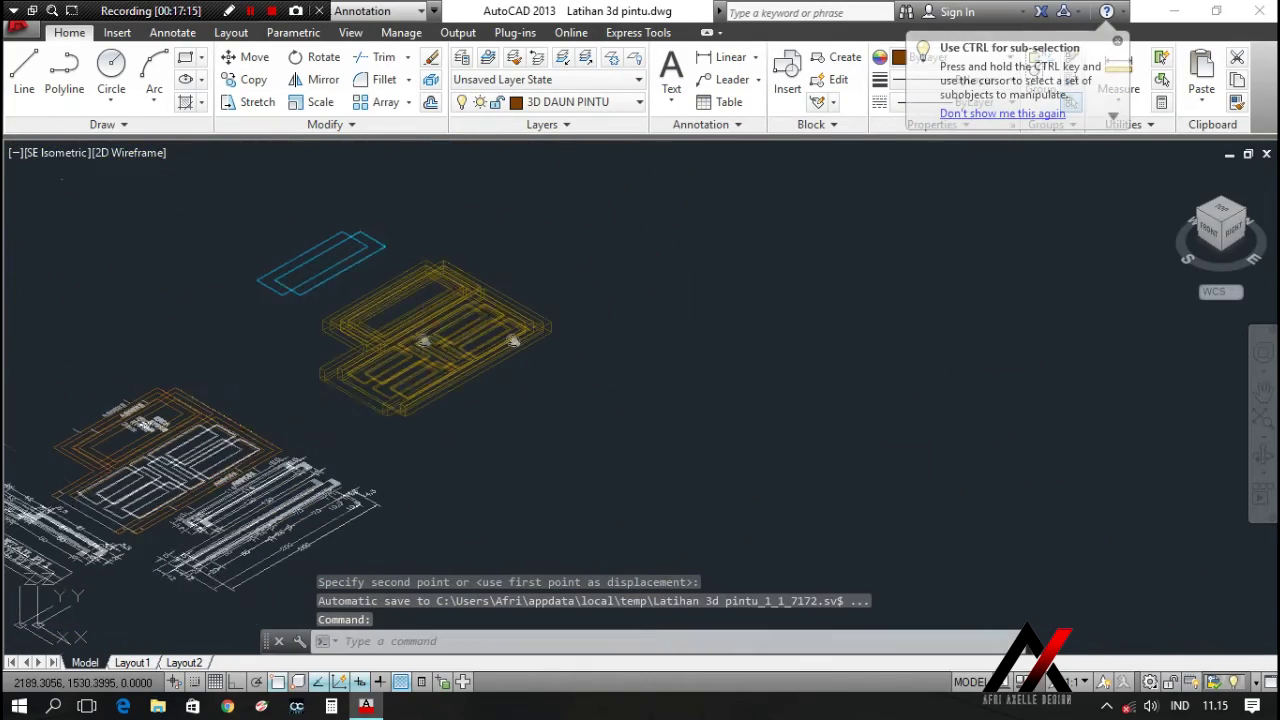
Move the glass pane into the window leaf, matching the midpoint of its corner edge to the midpoint of the leaf's inner corner edge
right_click(409, 299)
left_click(475, 311)
scroll(380, 251, "up", 4)
left_click(380, 251)
left_click(337, 243)
key("Return")
scroll(380, 258, "up", 3)
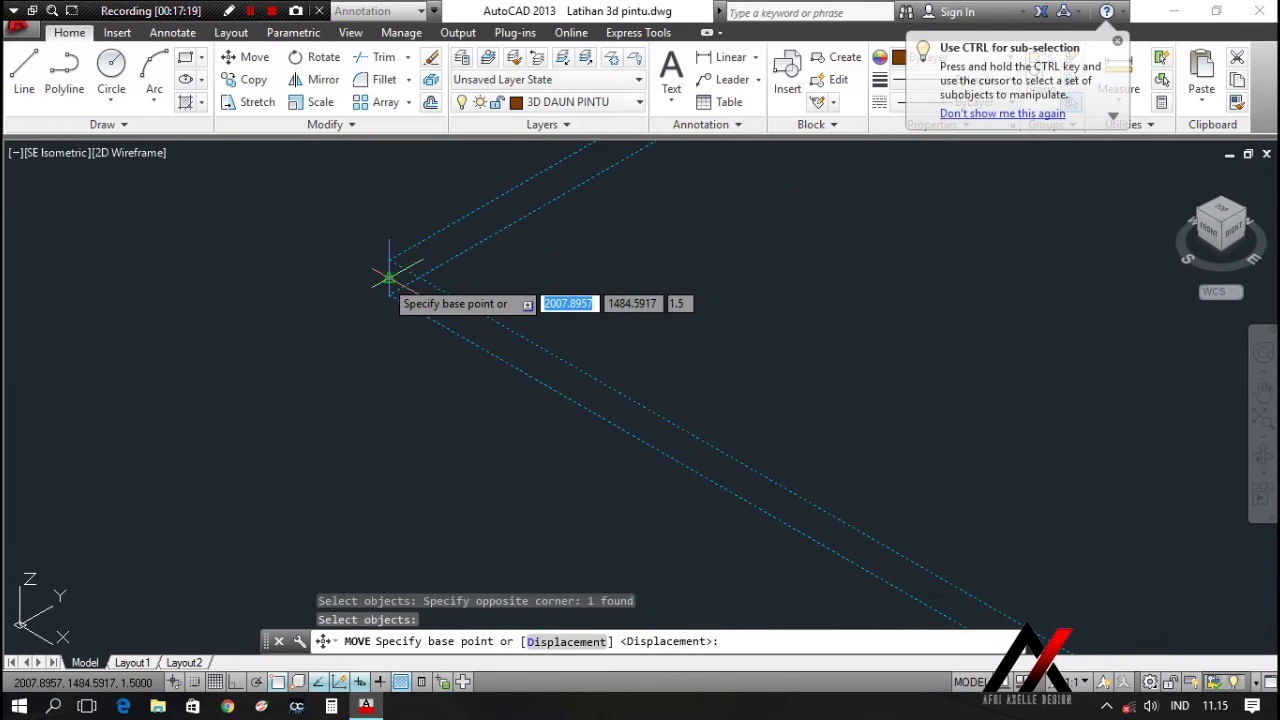
left_click(386, 272)
scroll(614, 355, "down", 3)
scroll(614, 355, "up", 5)
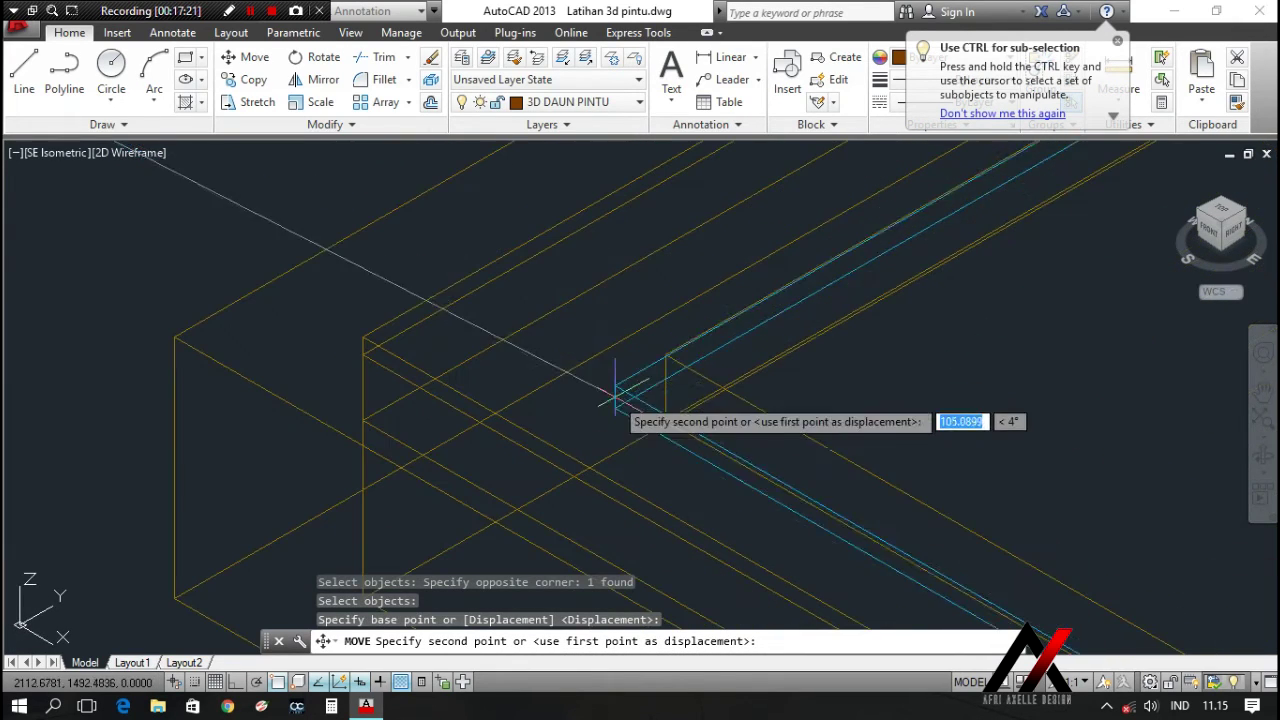
left_click(665, 388)
scroll(540, 345, "down", 5)
key("Escape")
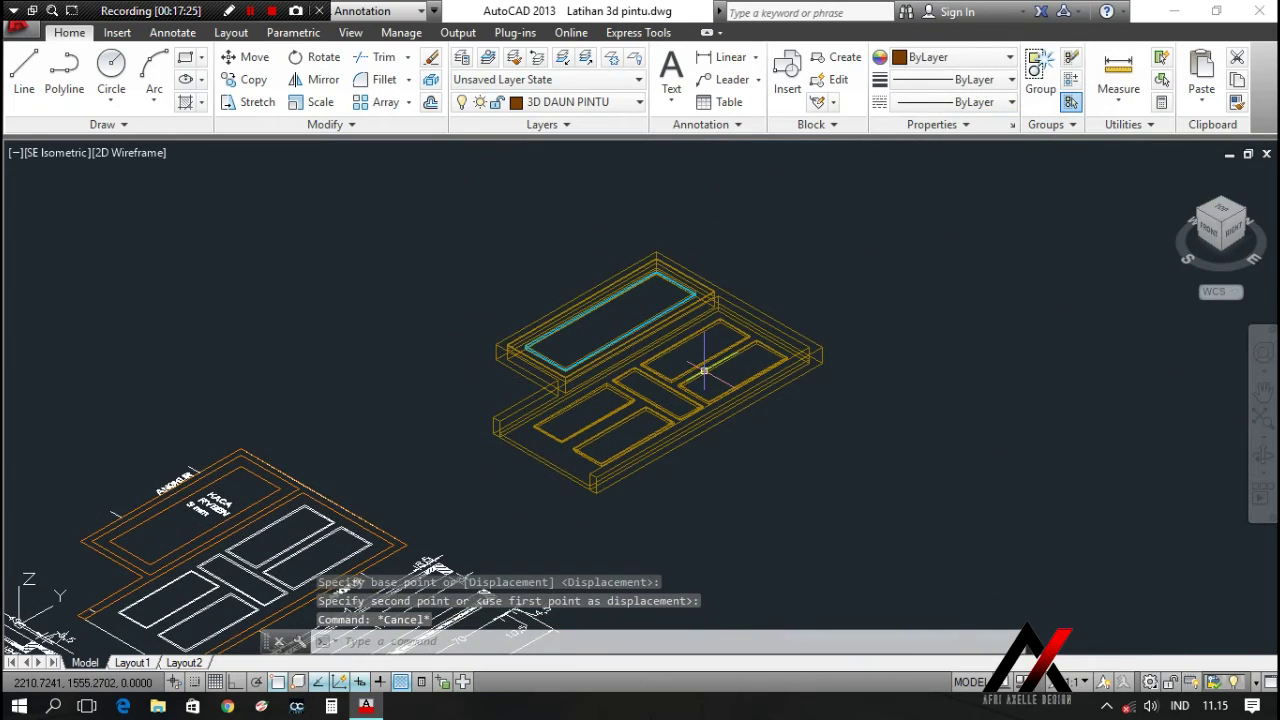
Move the frame, both leaves and glass together with Ortho on, farther away from the 2D drawings
key("space")
left_click(788, 462)
left_click(491, 240)
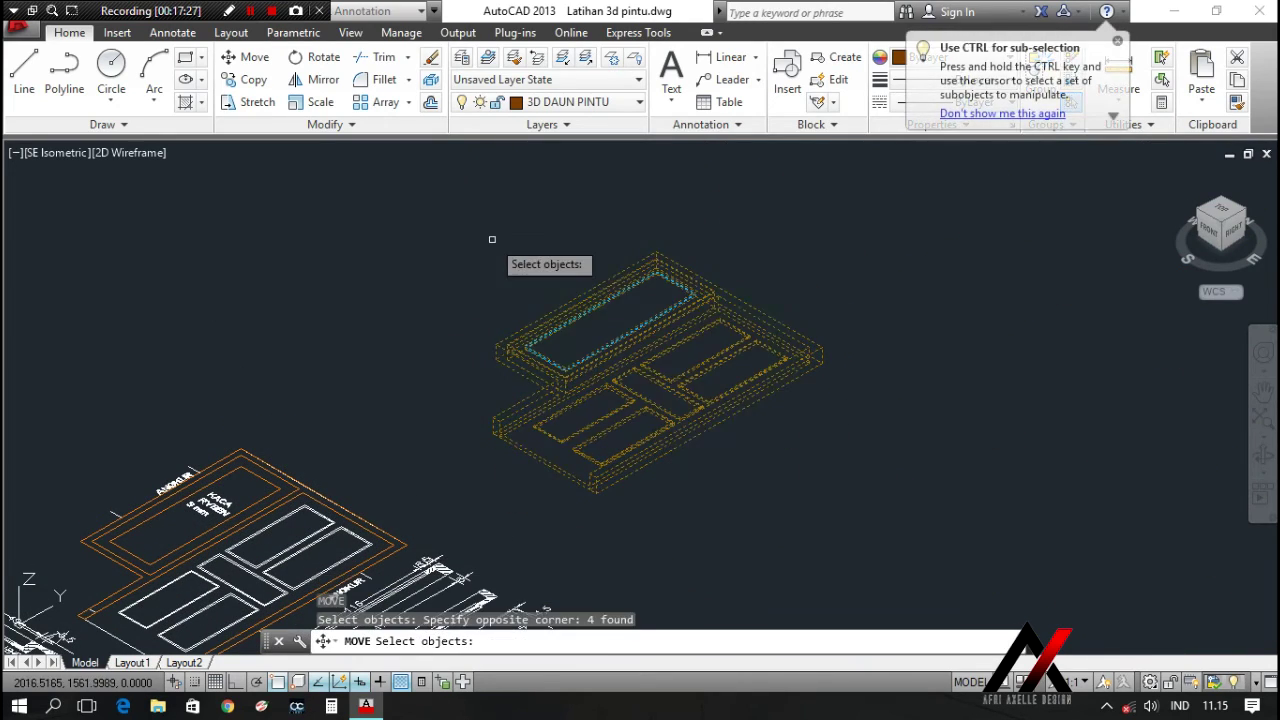
key("Return")
left_click(640, 506)
middle_click_drag(850, 381, 812, 418)
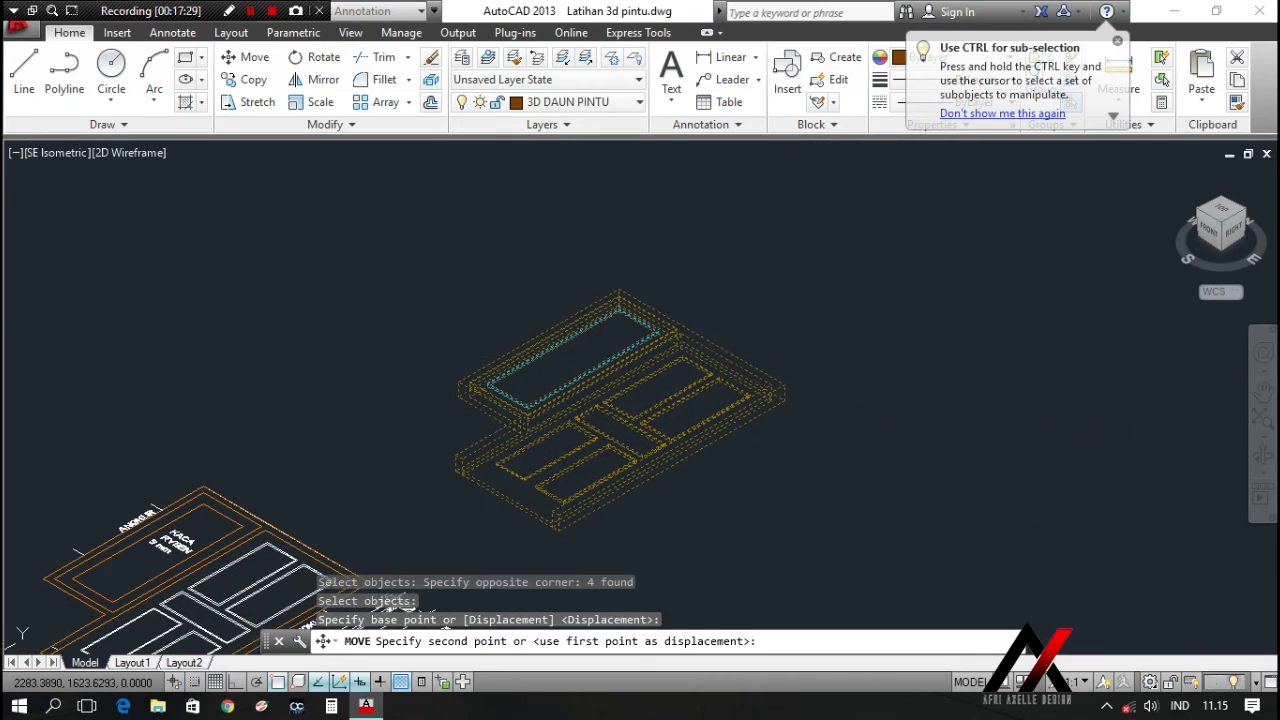
key("F8")
left_click(849, 434)
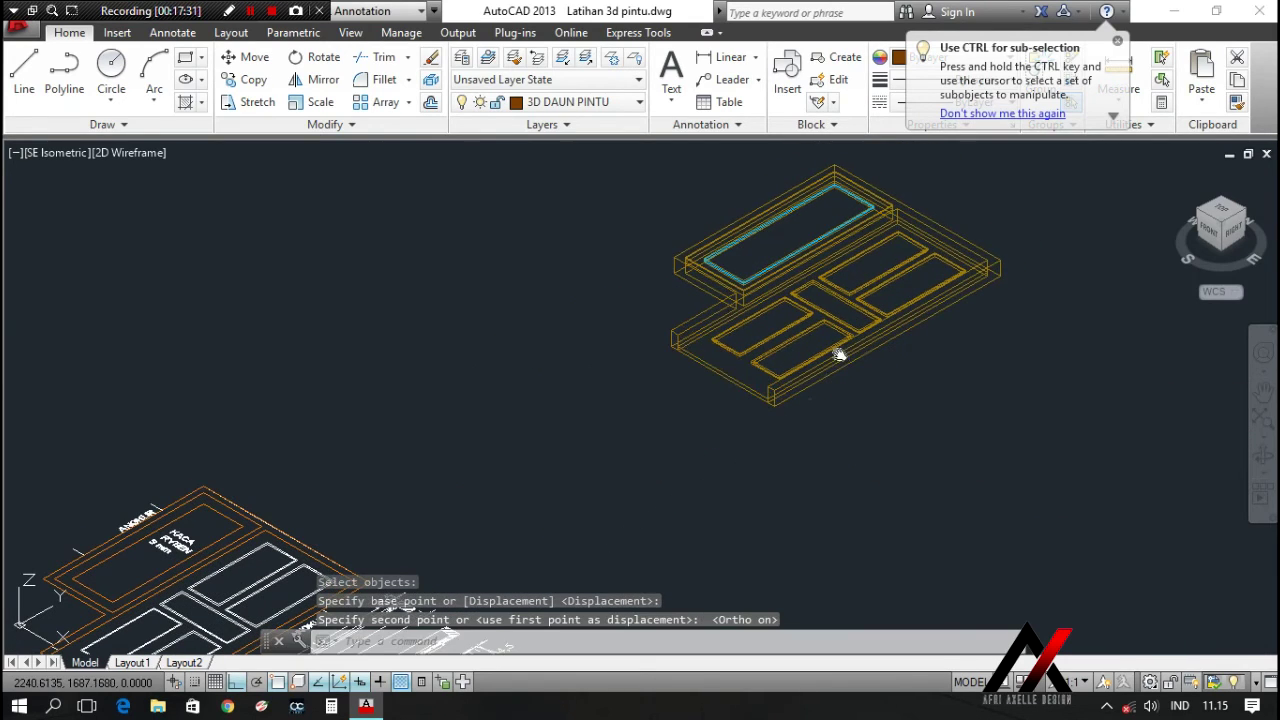
Rotate the whole door and window assembly upright with ROTATE3D by 90 degrees about the bottom edge of the door frame
middle_click_drag(837, 357, 801, 398)
type("ROTATE3D")
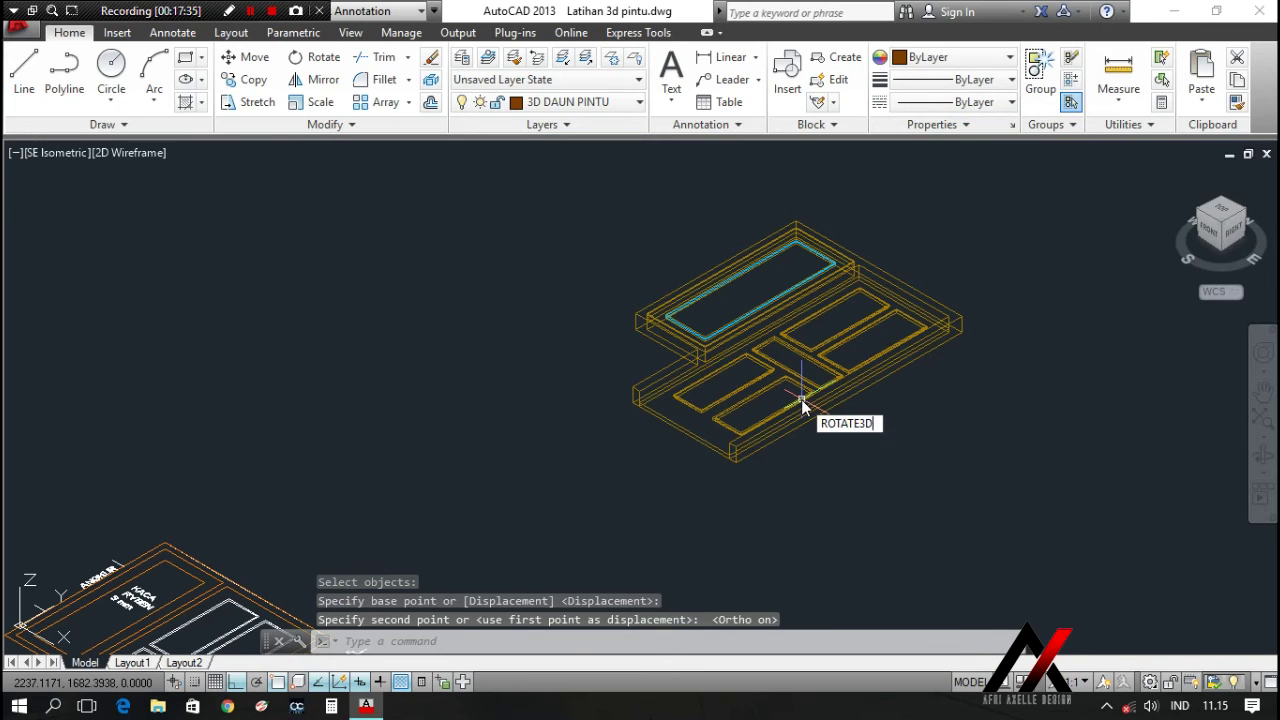
left_click(936, 471)
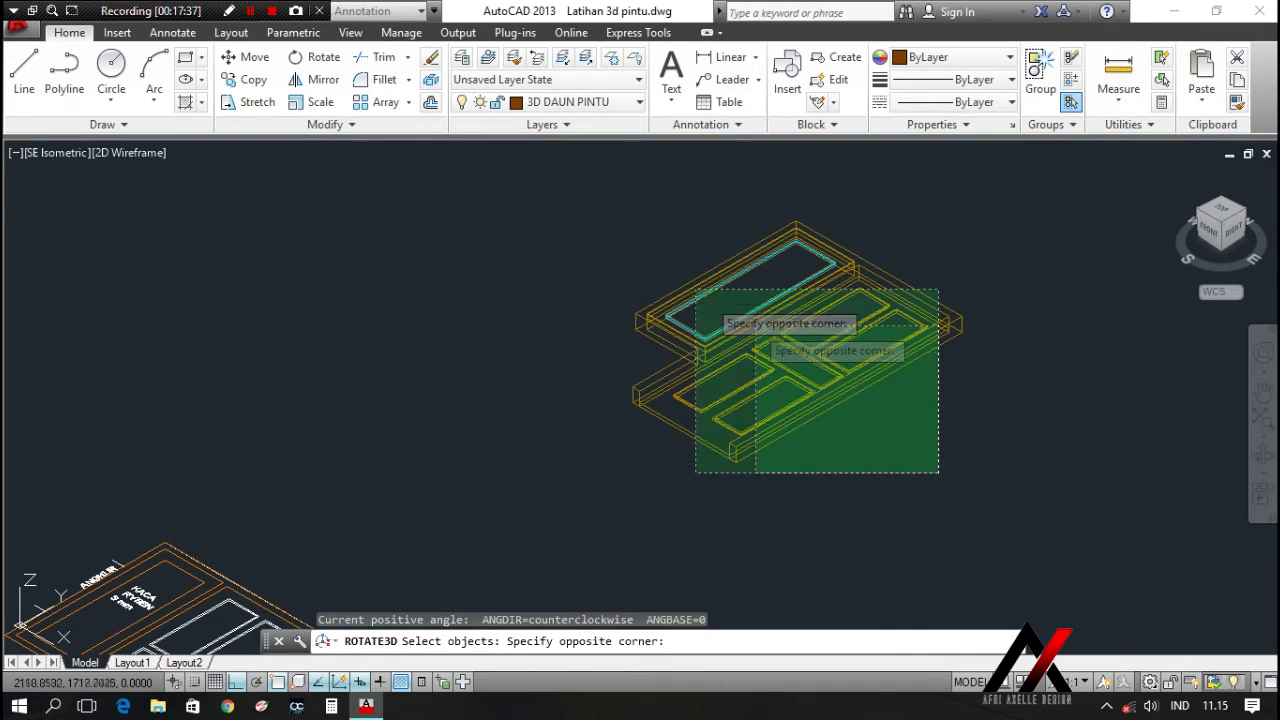
left_click(614, 214)
key("Return")
scroll(601, 395, "up", 4)
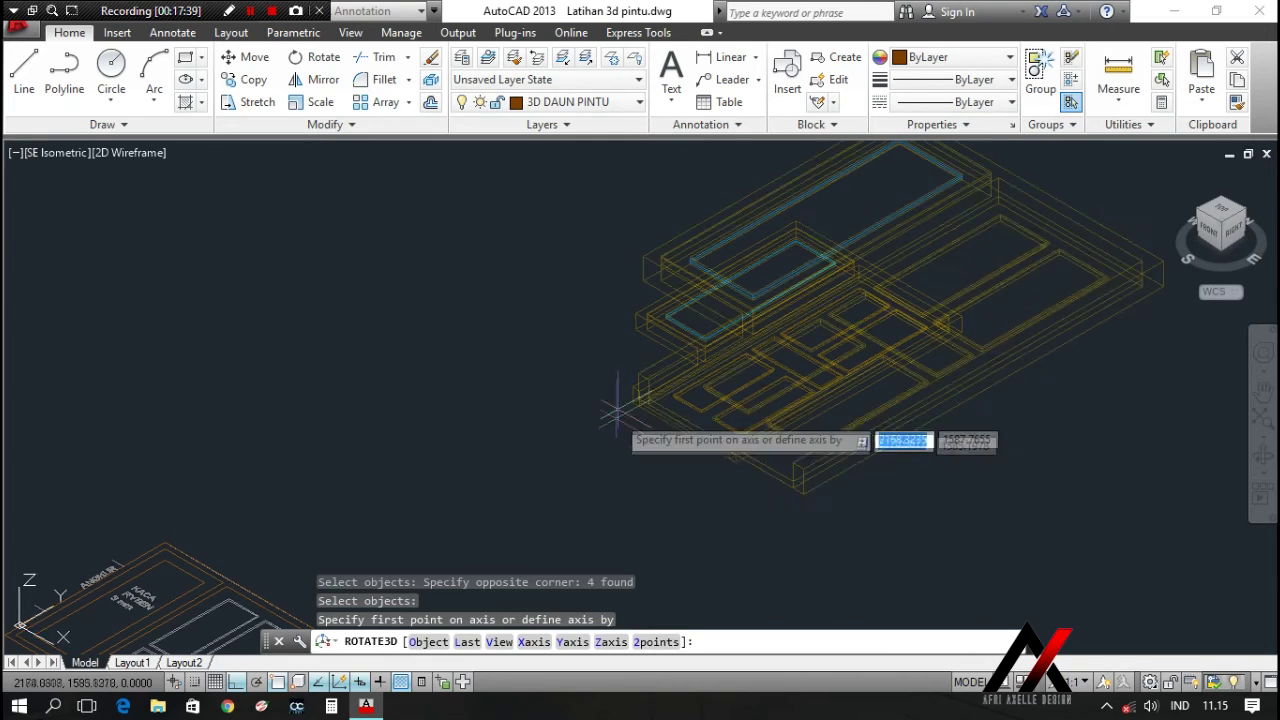
left_click(645, 399)
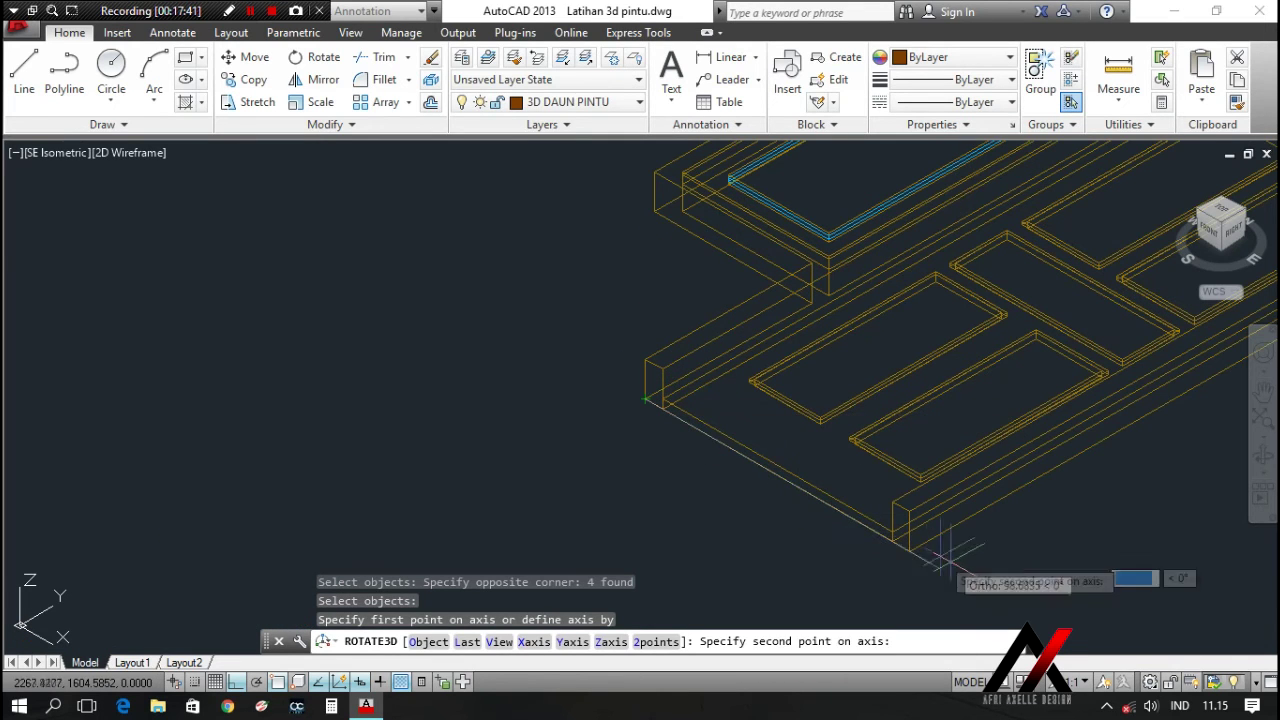
left_click(907, 553)
right_click(908, 552)
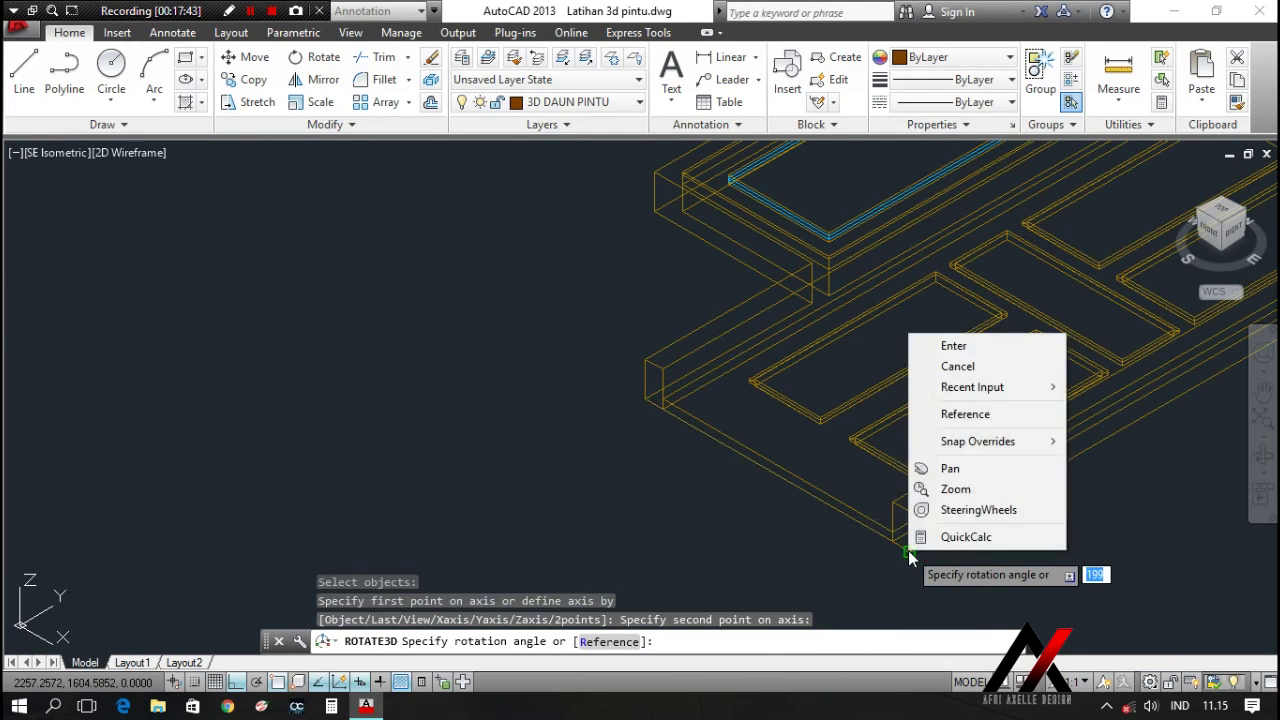
left_click(954, 346)
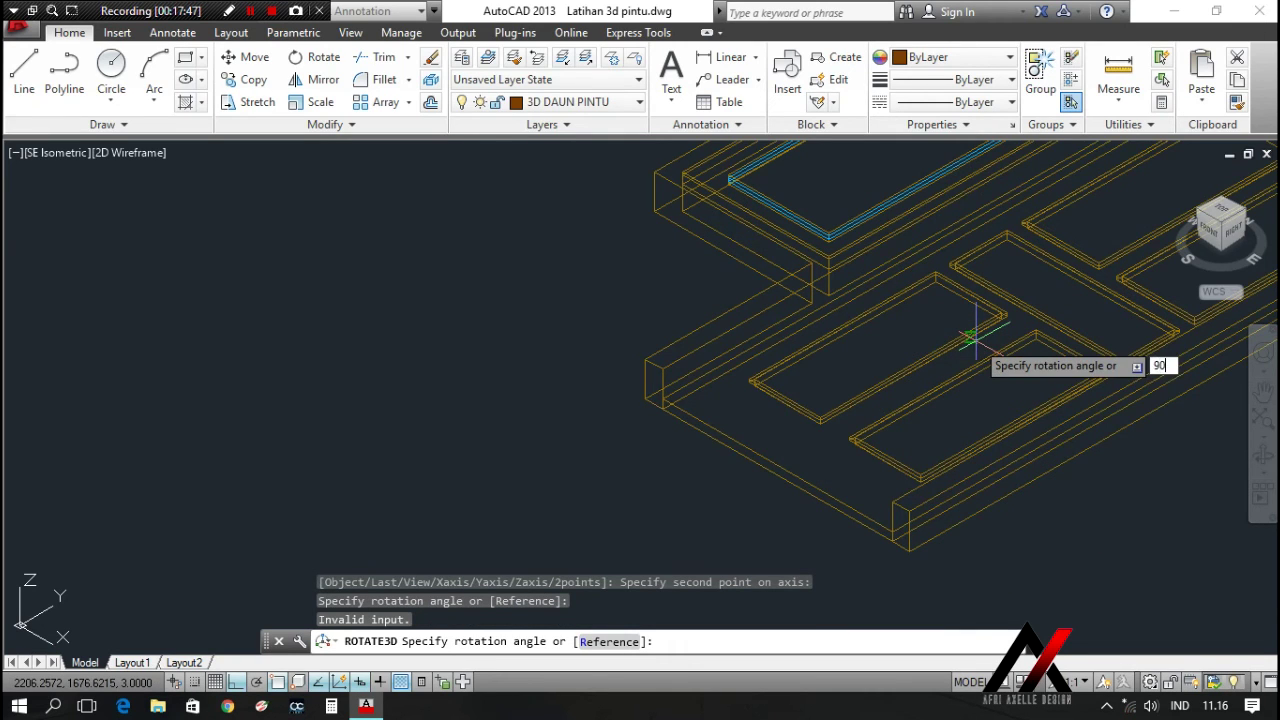
key("Return")
scroll(590, 420, "down", 5)
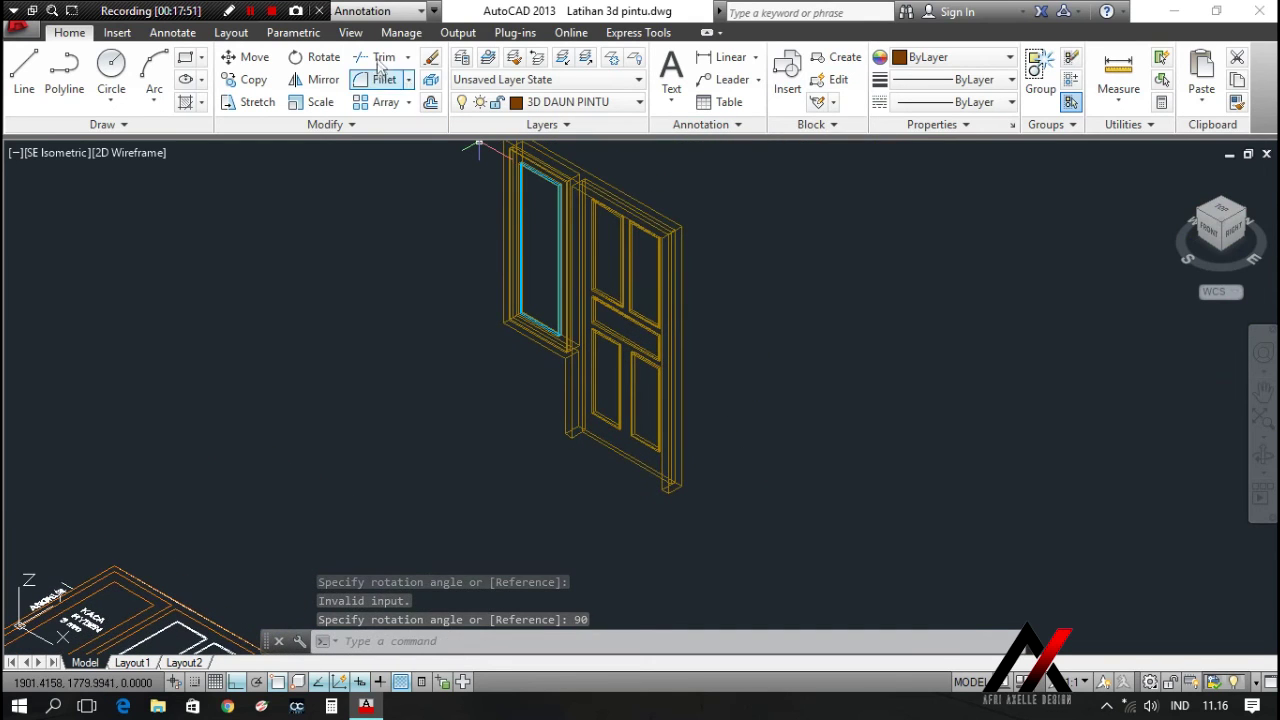
Switch to the 3D Modeling workspace and set the model's visual style to Conceptual
left_click(404, 13)
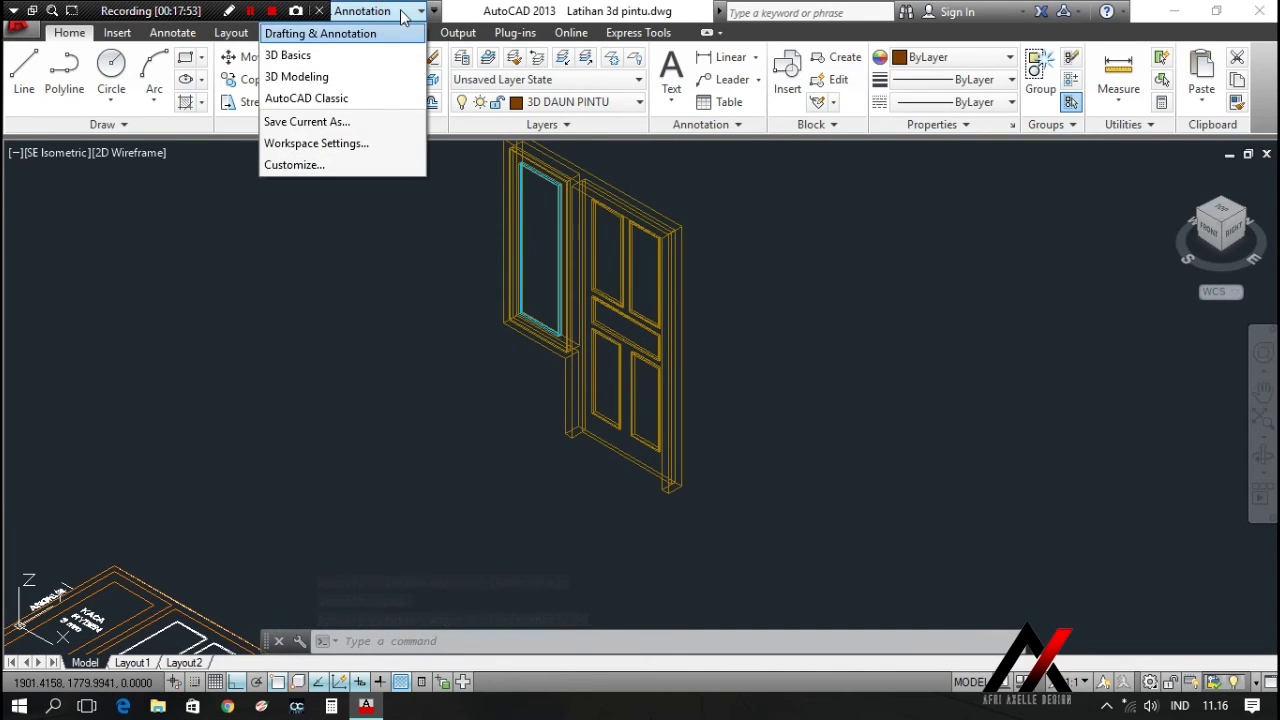
left_click(366, 74)
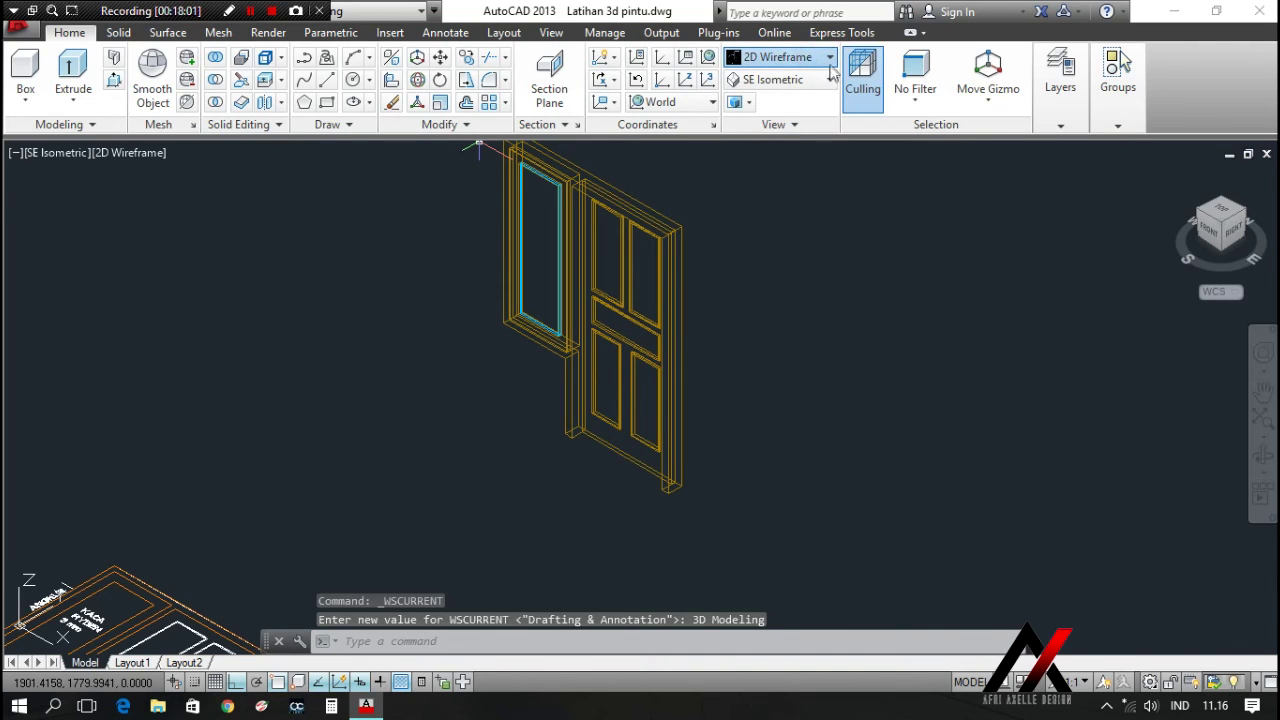
left_click(829, 58)
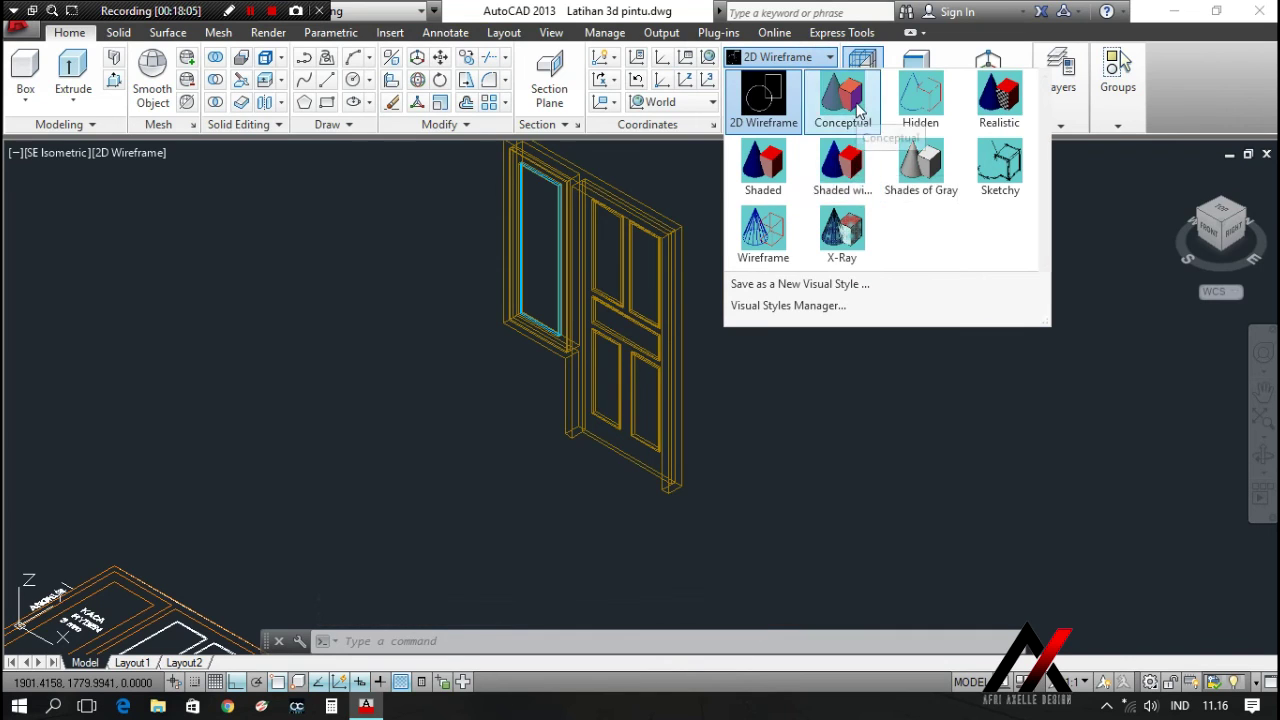
left_click(857, 120)
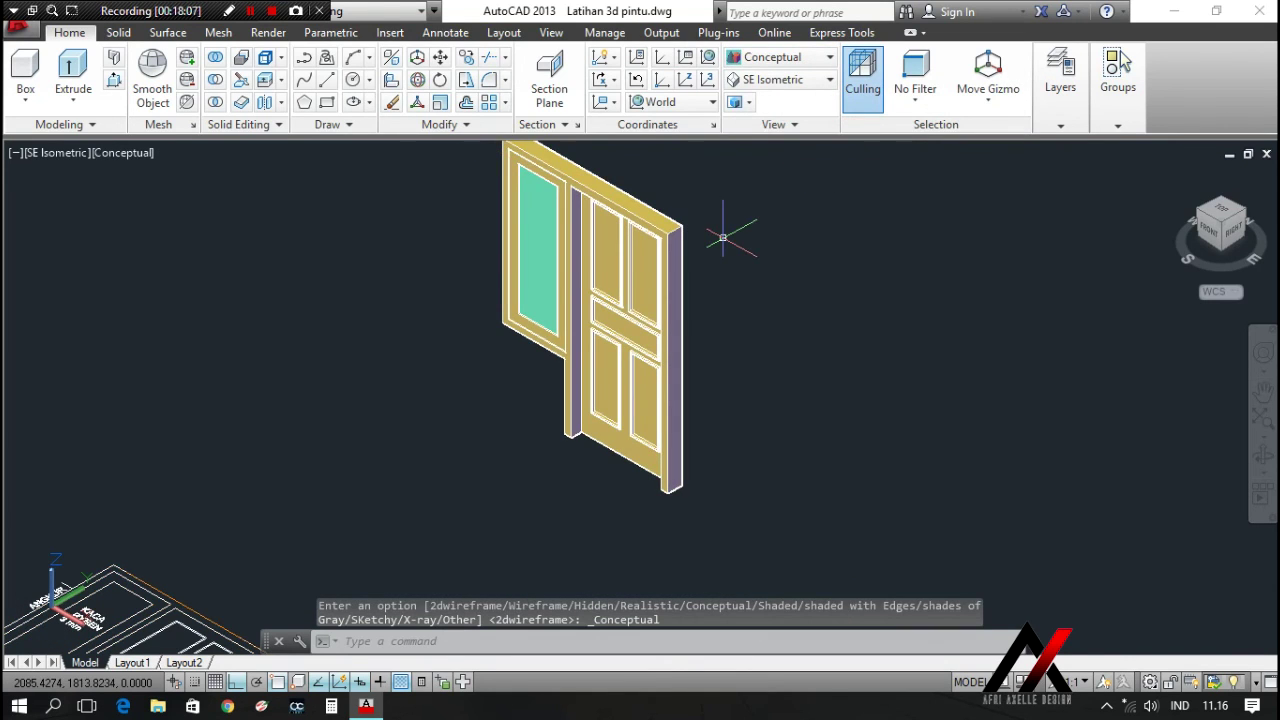
middle_click_drag(722, 237, 735, 290)
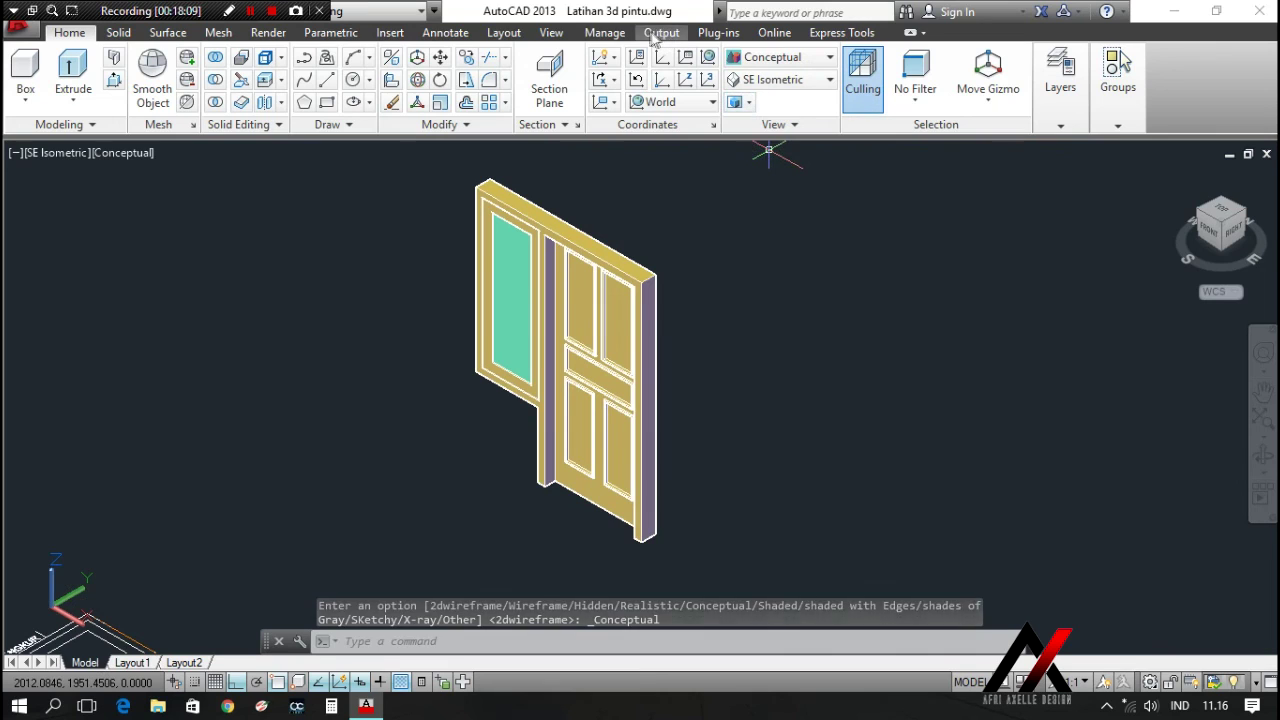
Orbit around the shaded door and window assembly, examining it from several sides and the door panels up close
left_click(551, 33)
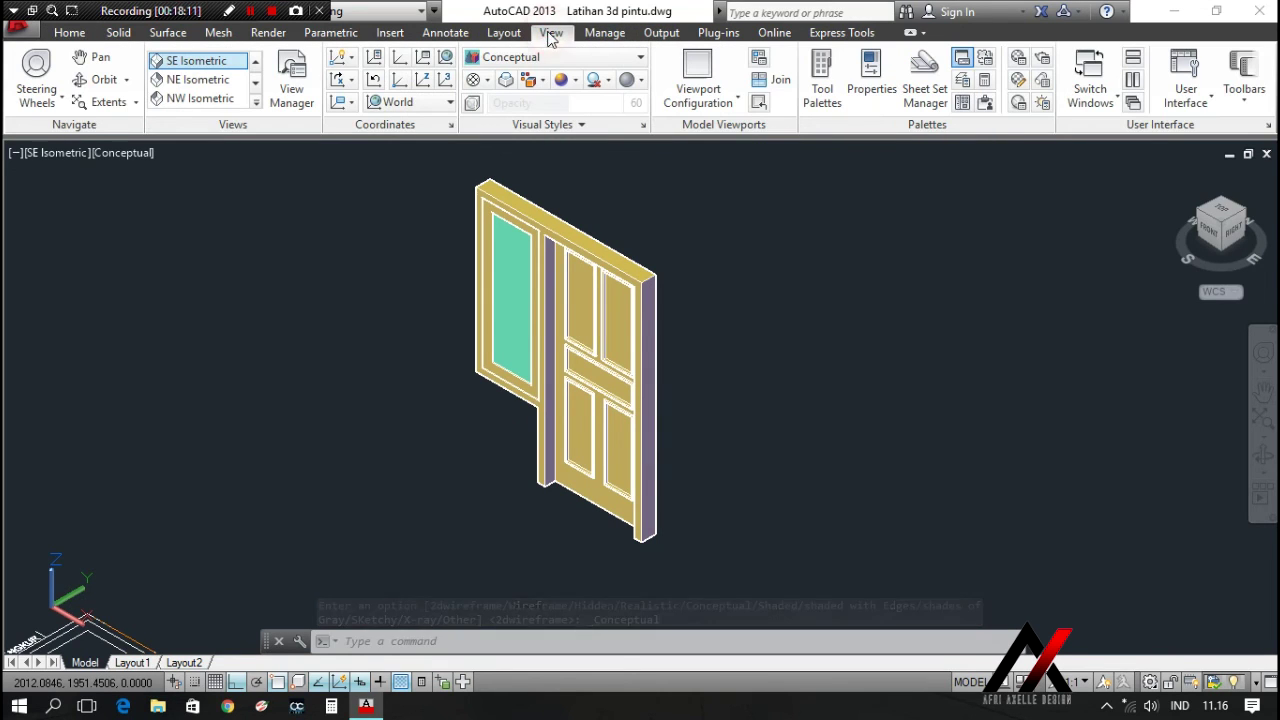
left_click(108, 82)
left_click_drag(620, 387, 402, 370)
middle_click_drag(402, 370, 742, 543)
scroll(720, 487, "up", 5)
mouse_move(709, 483)
left_mouse_down()
mouse_move(560, 390)
mouse_move(865, 373)
mouse_move(714, 400)
mouse_move(582, 395)
left_mouse_up()
scroll(582, 395, "up", 10)
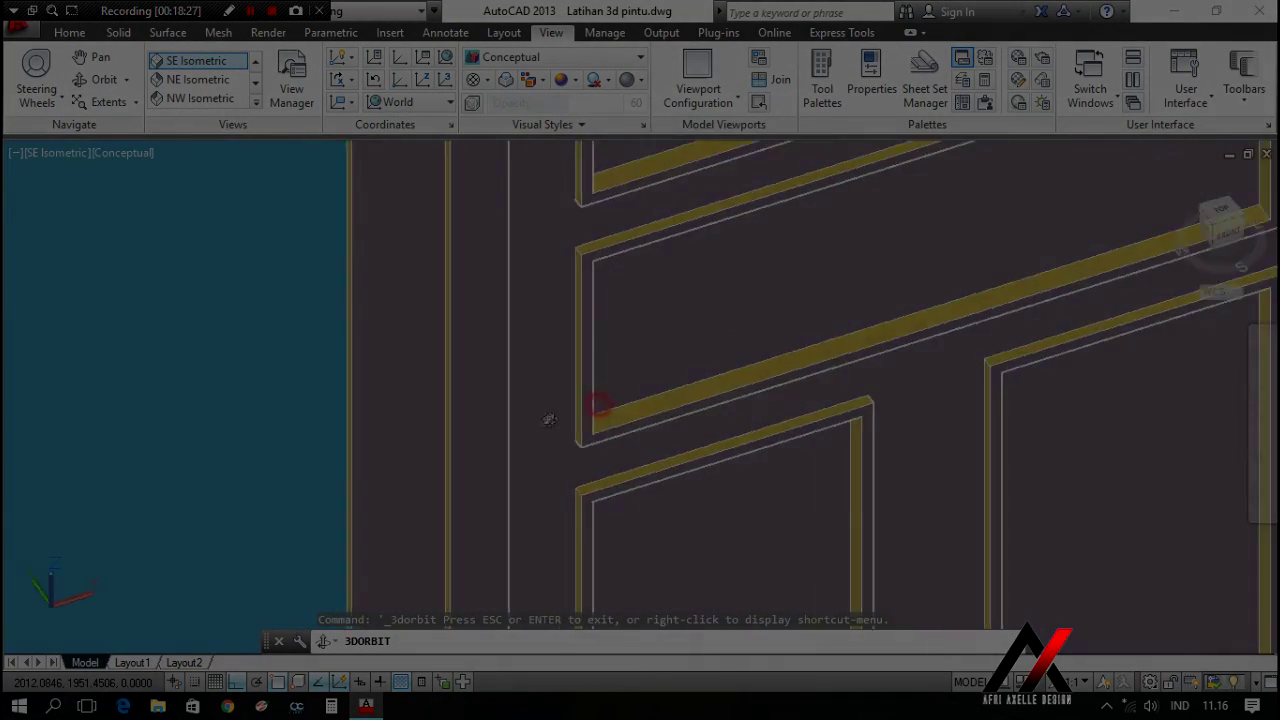
scroll(549, 419, "down", 5)
left_click_drag(531, 457, 470, 455)
scroll(497, 392, "down", 5)
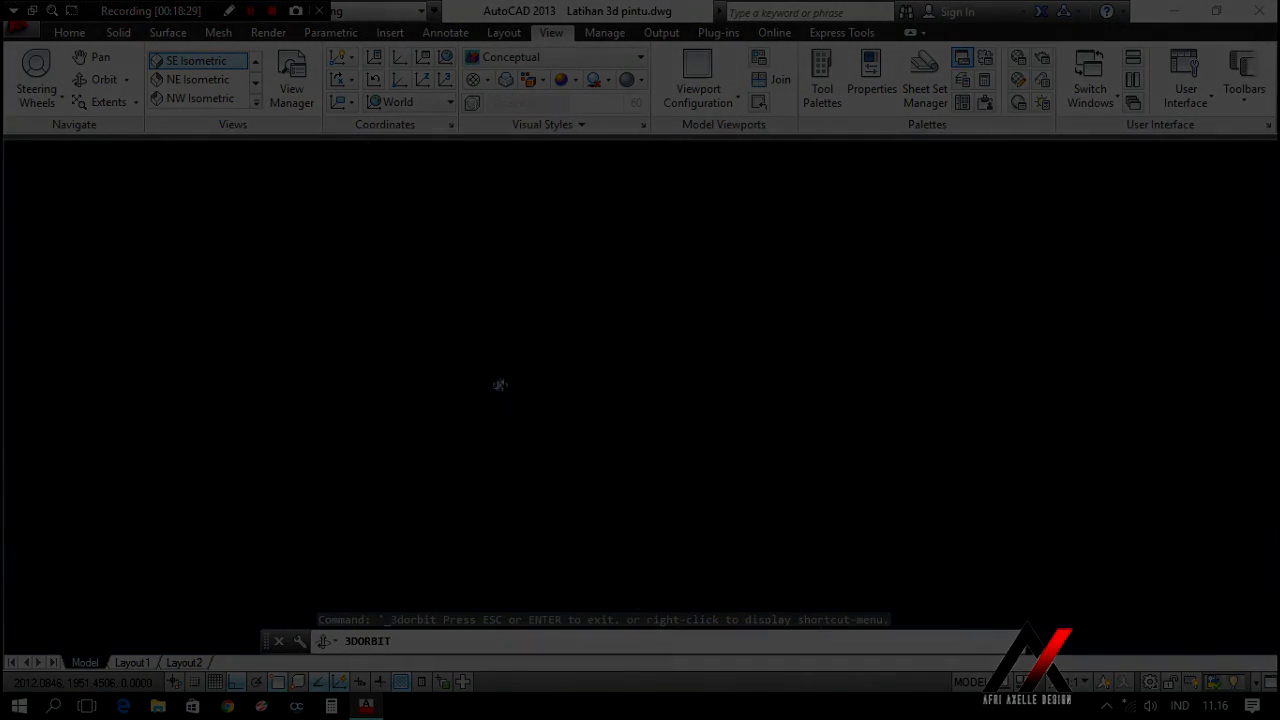
left_click_drag(516, 406, 512, 374)
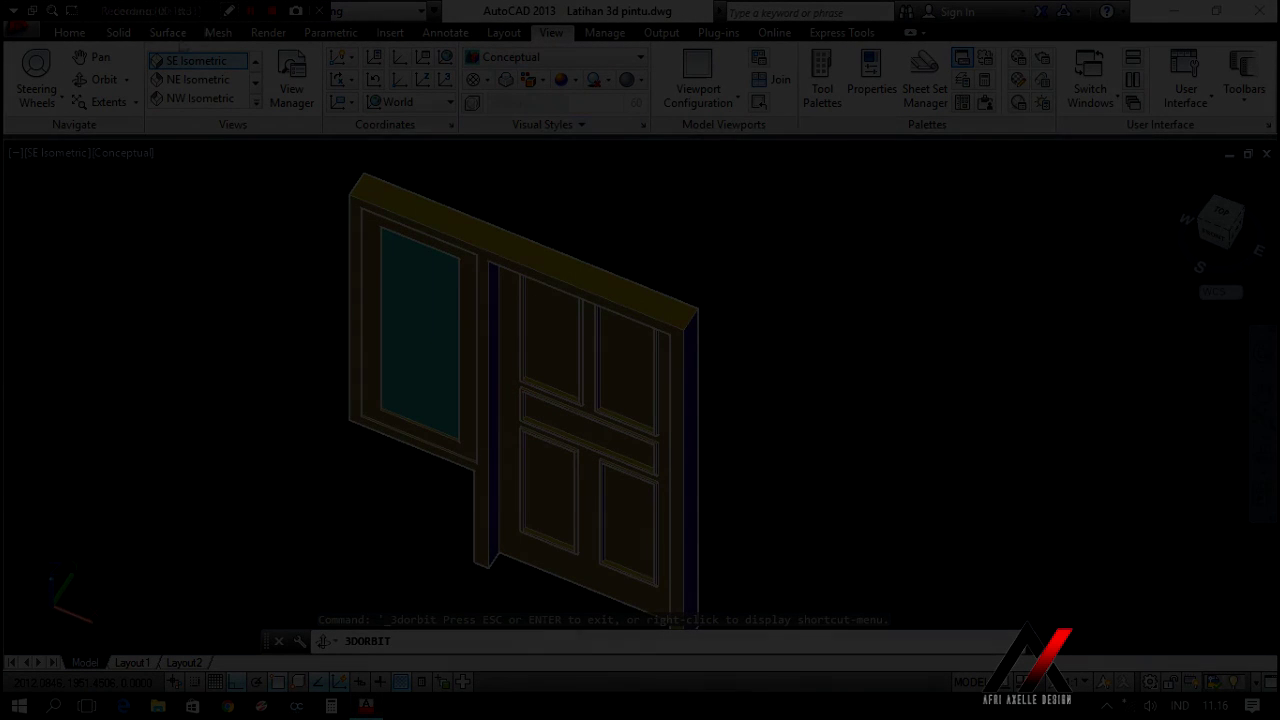